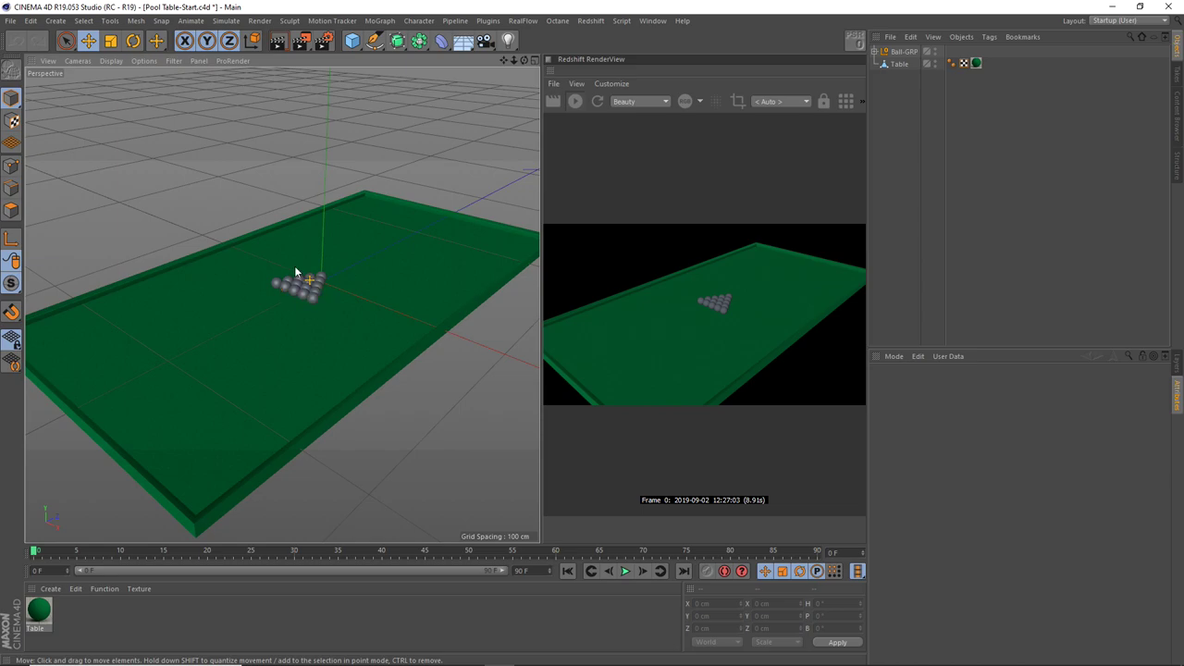
Step: Look through the Redshift creation menu and close it without adding anything
scroll(287, 281, "up", 2)
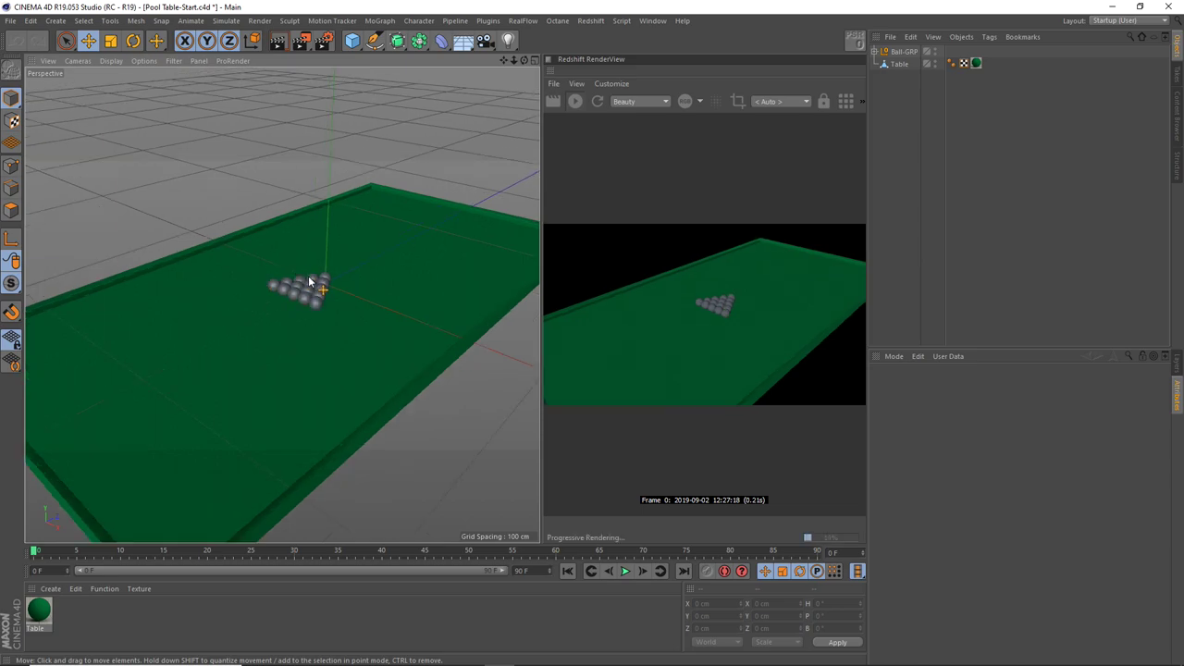
scroll(308, 276, "up", 1)
scroll(308, 275, "up", 2)
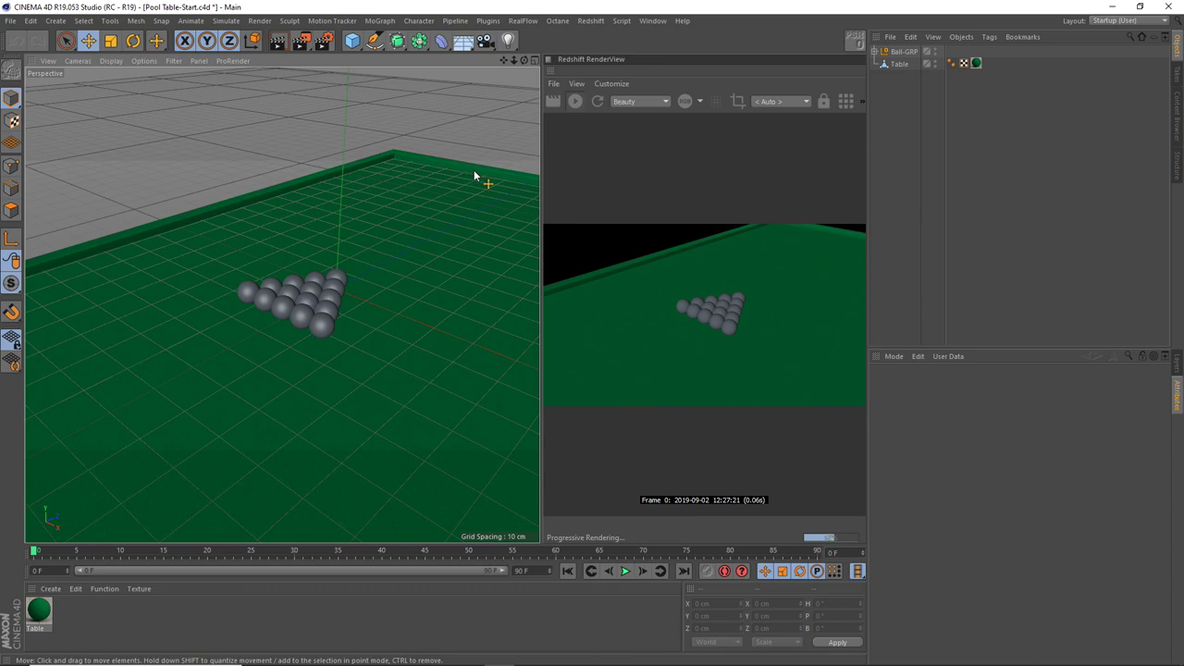
left_click(593, 21)
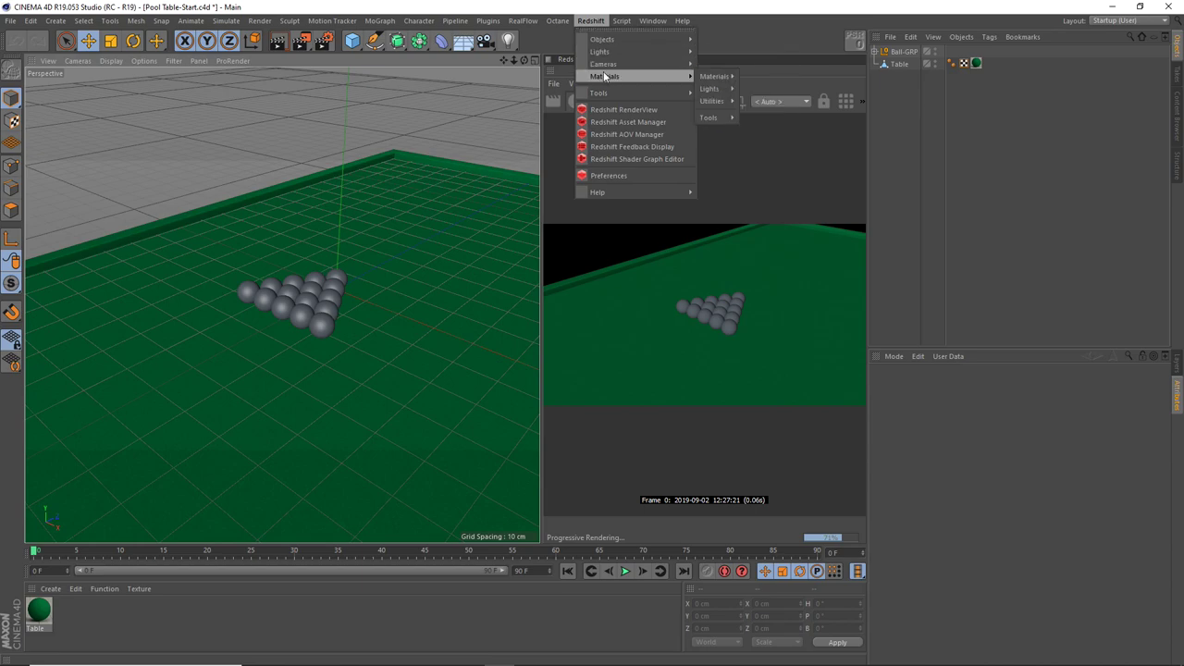
mouse_move(604, 40)
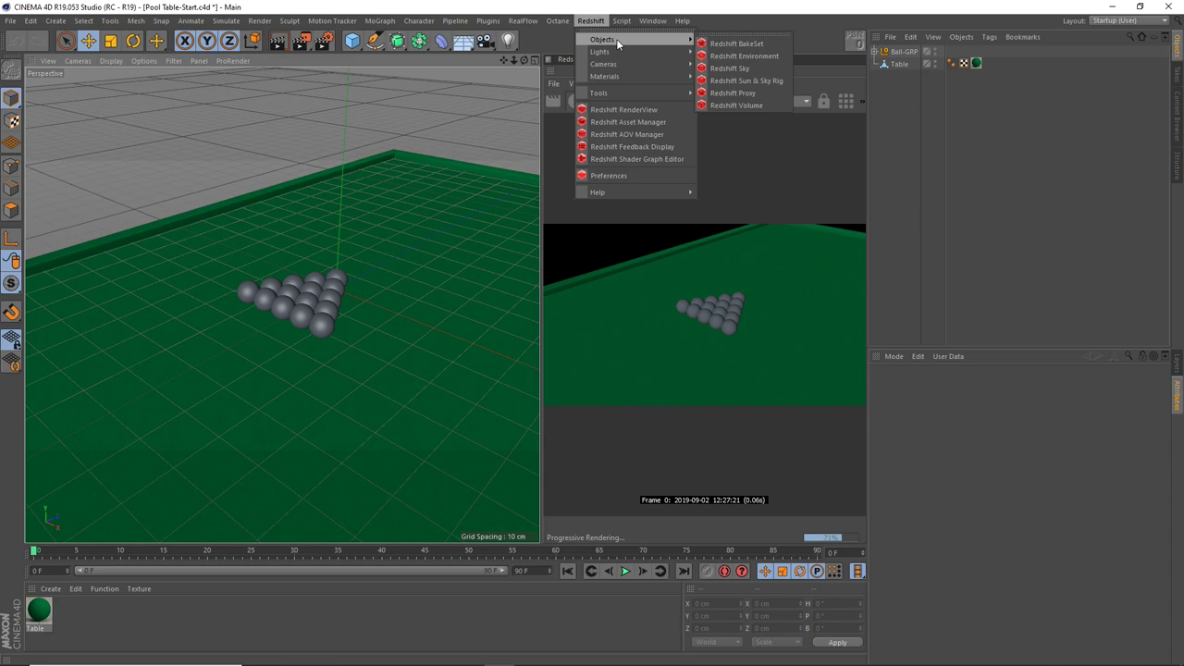
left_click(839, 42)
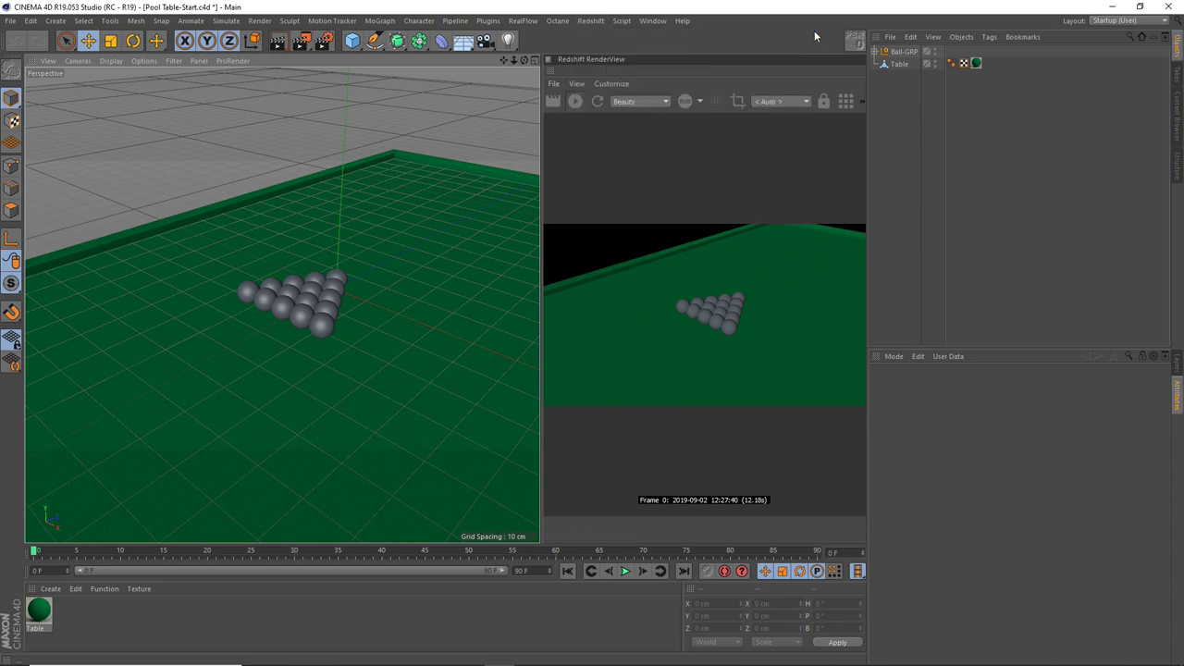
Step: Select Ball-GRP, expand it to show the individual balls, then collapse it again
left_click(900, 53)
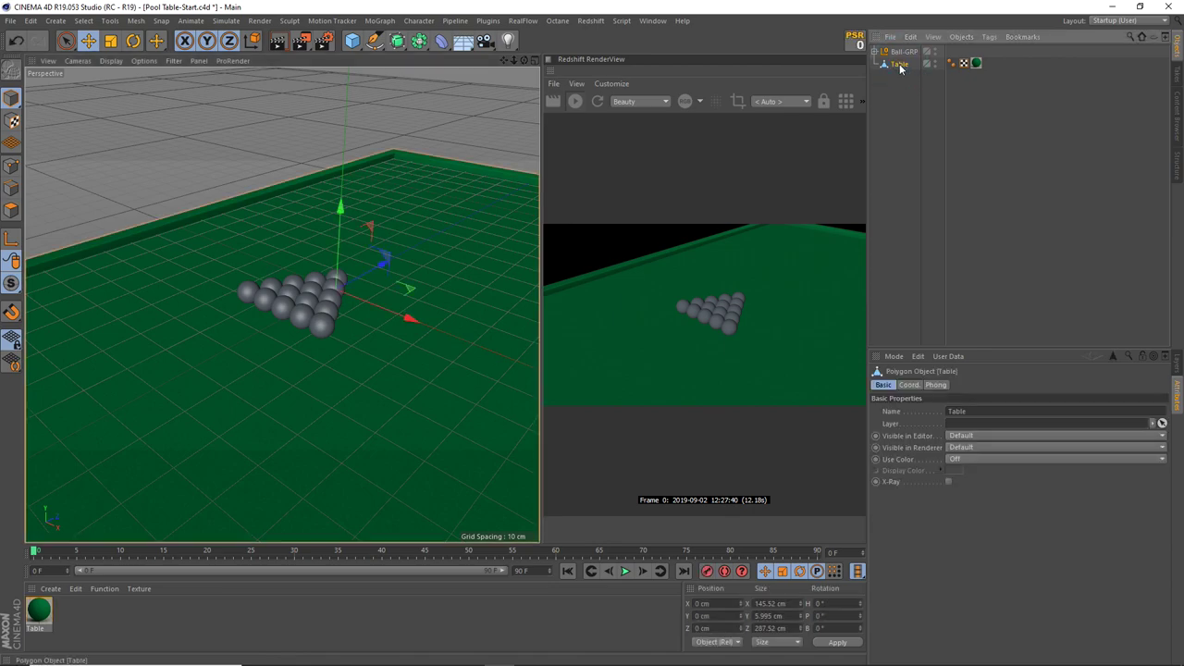
left_click(875, 52)
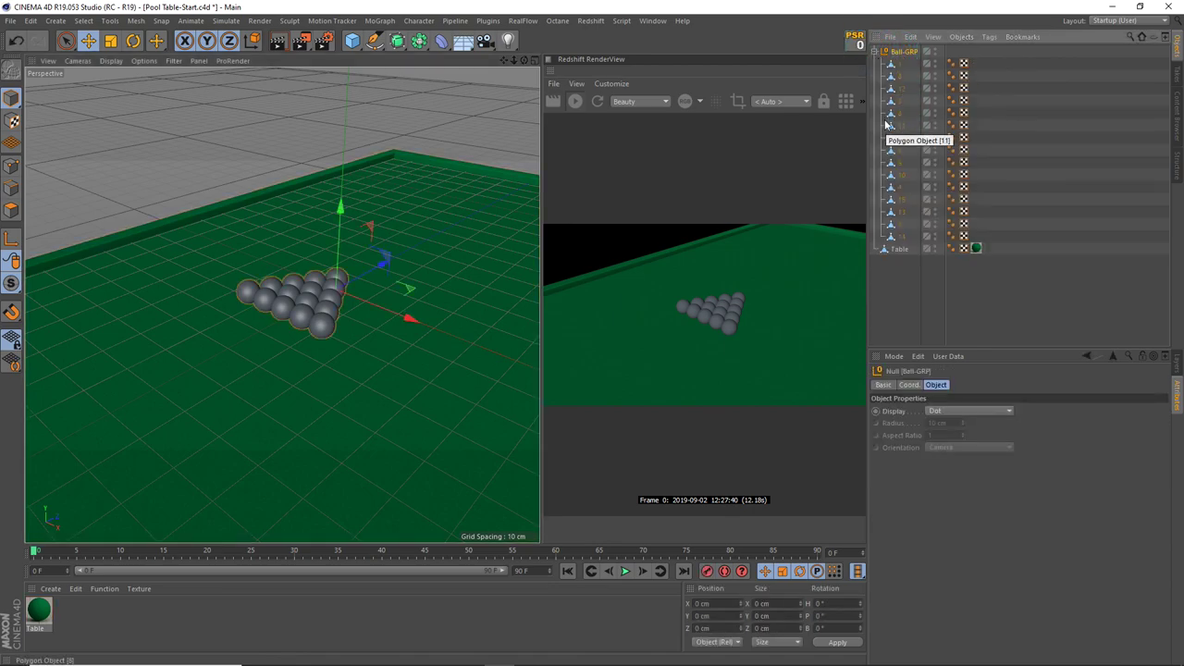
left_click(875, 52)
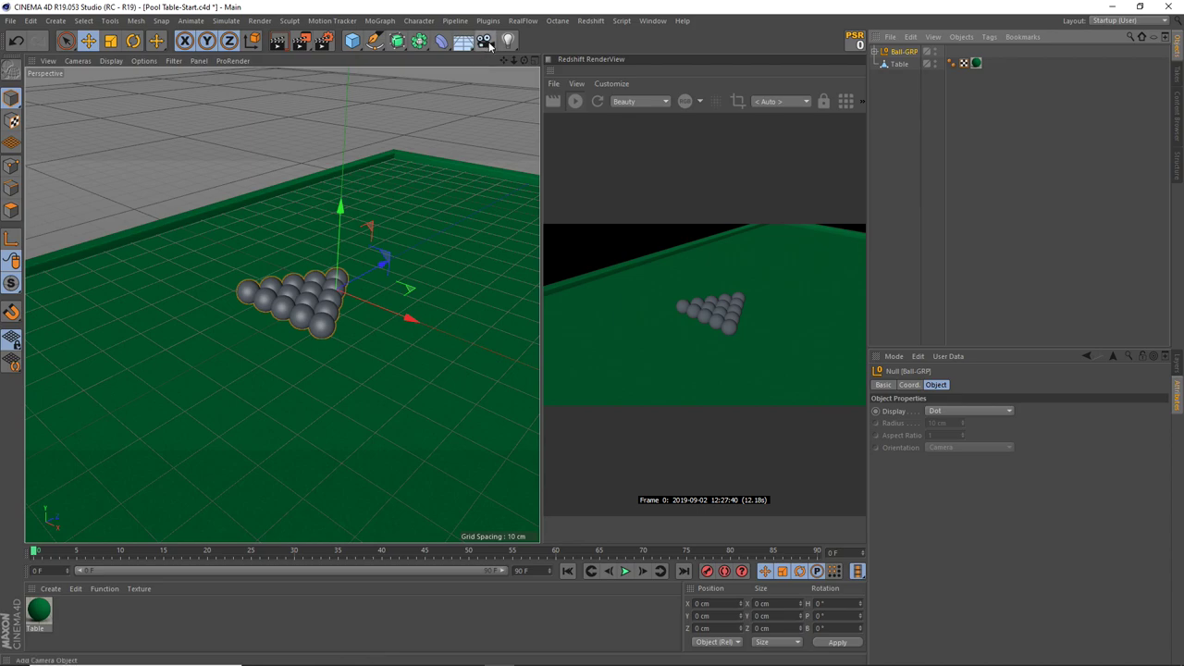
Step: Add a standard Redshift camera (RS Camera) and display its Redshift Camera tag settings
left_click(590, 21)
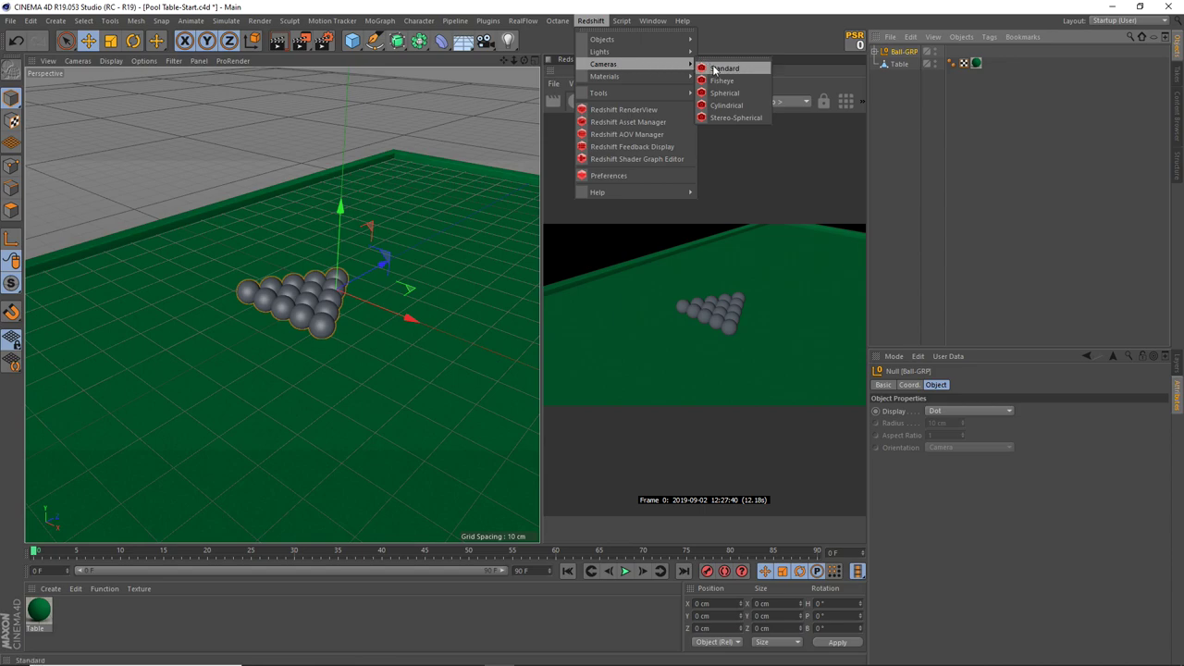
mouse_move(603, 63)
left_click(722, 73)
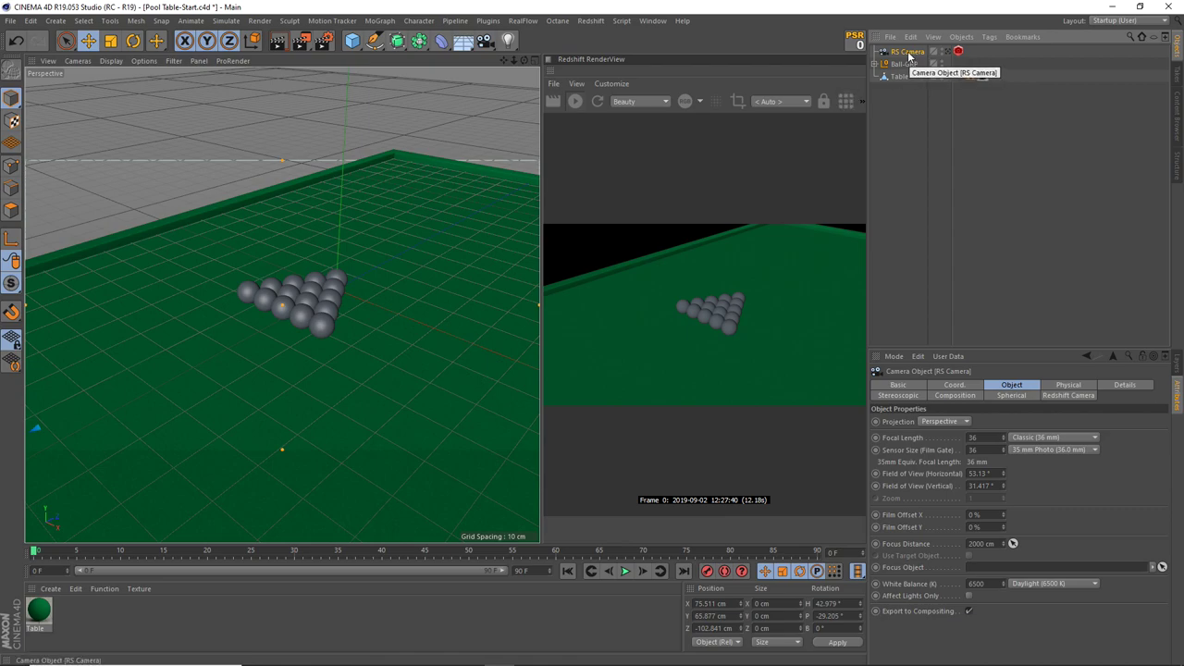
left_click(959, 52)
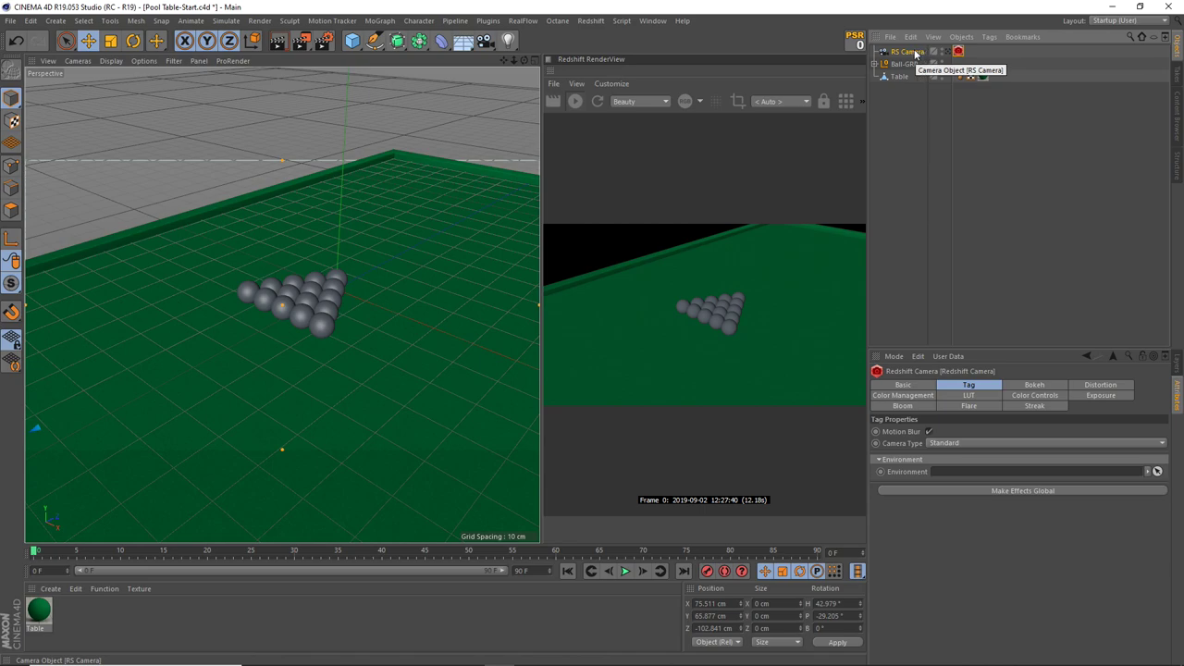
left_click(914, 53)
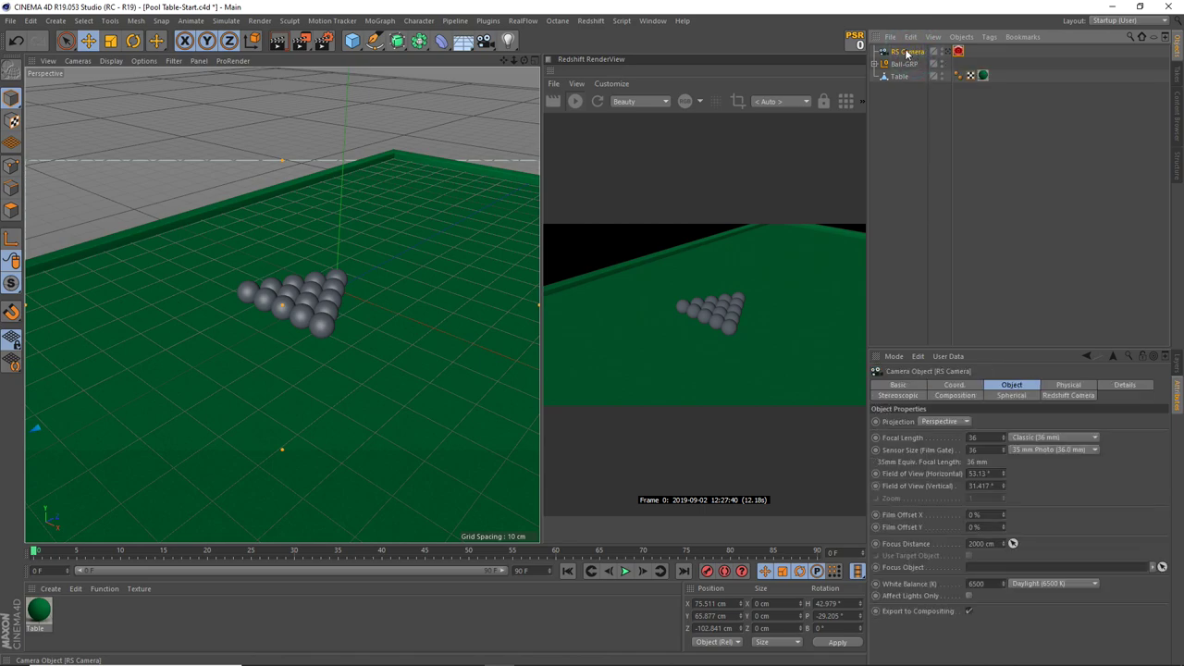
left_click(957, 52)
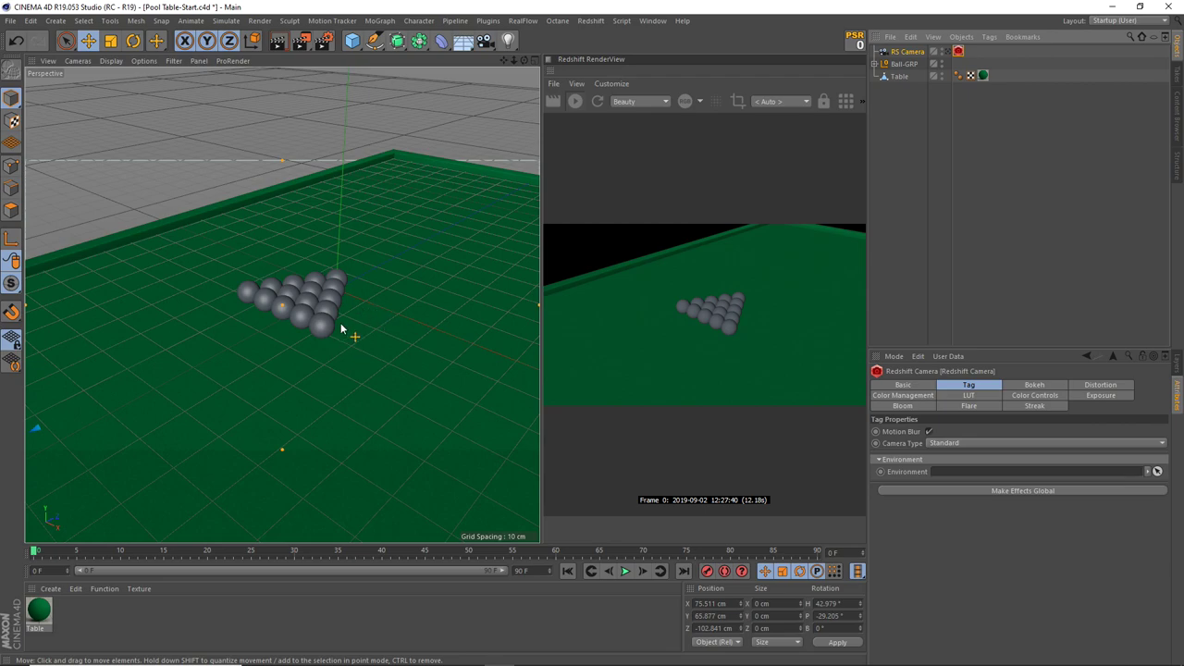
Step: Pull the viewport back to show RS Camera's view cone, and display its 36 mm object properties
left_click_drag(370, 284, 359, 291, "alt")
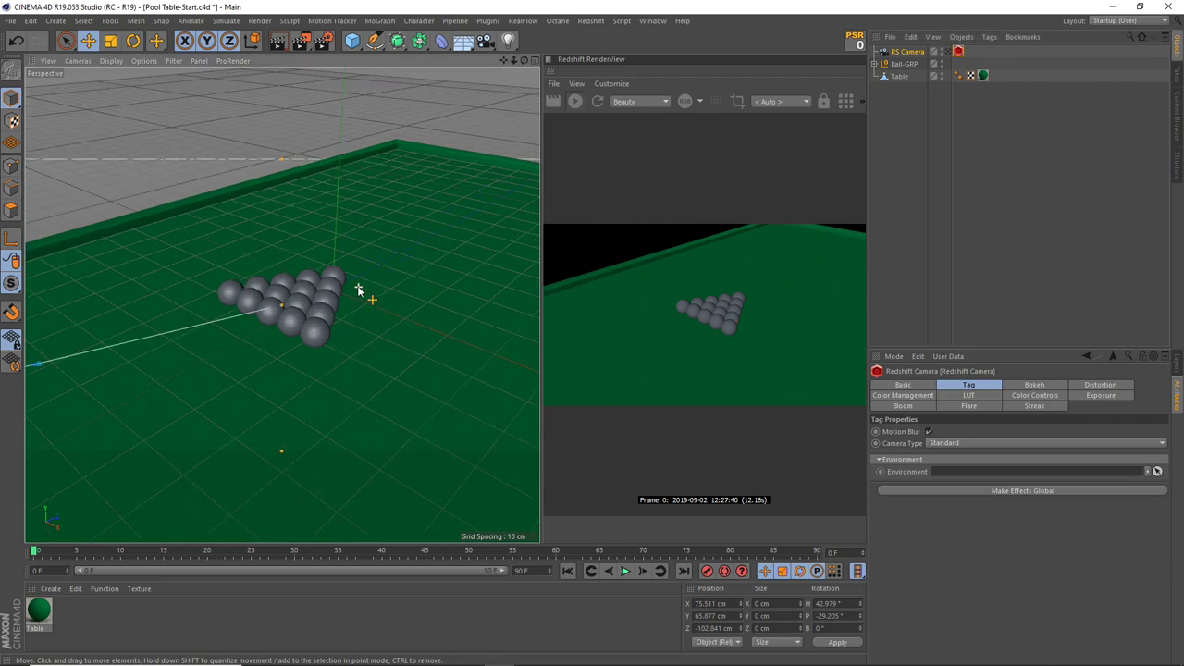
left_click(948, 57)
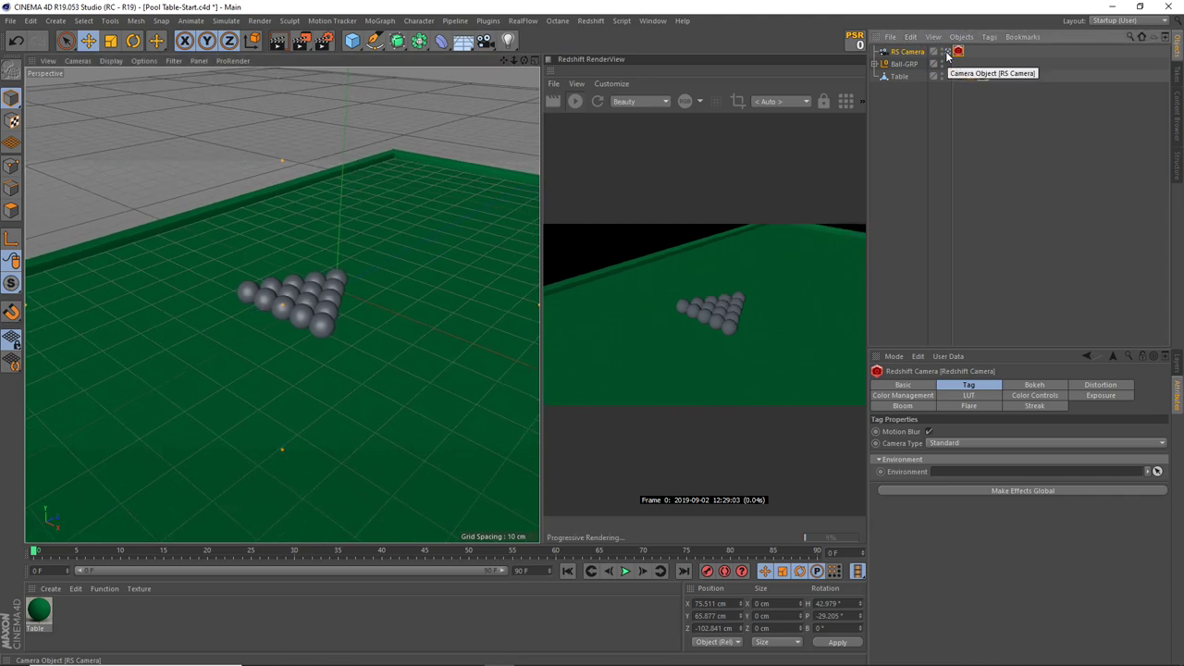
left_click_drag(407, 243, 444, 238, "alt")
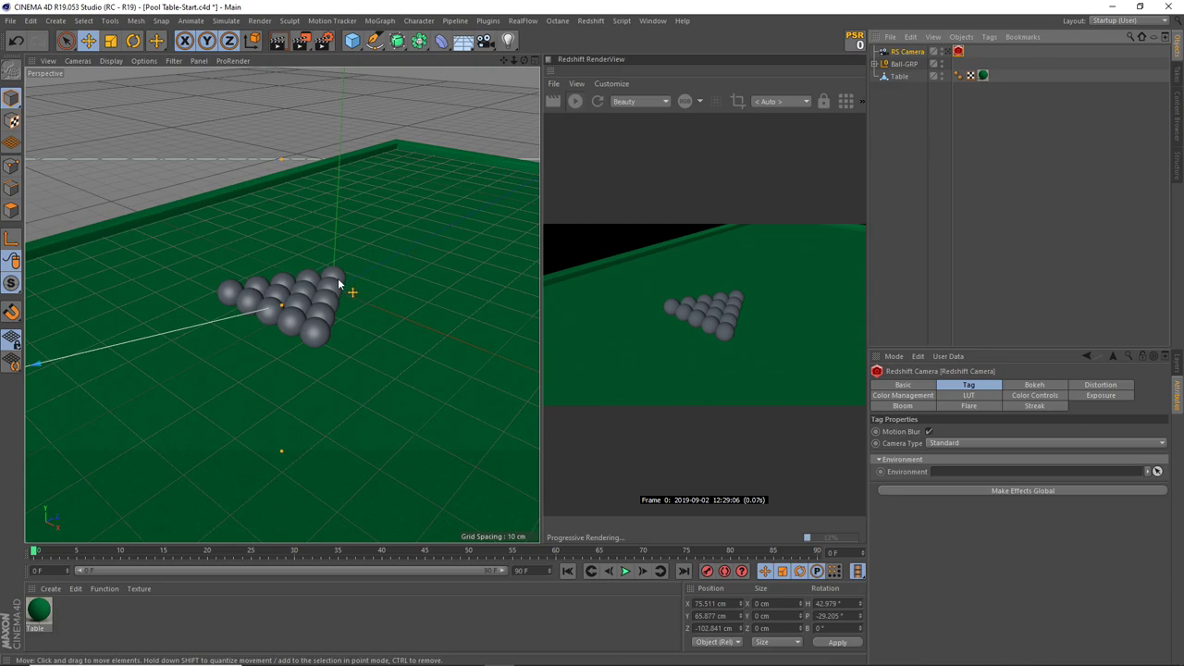
scroll(337, 307, "down", 5)
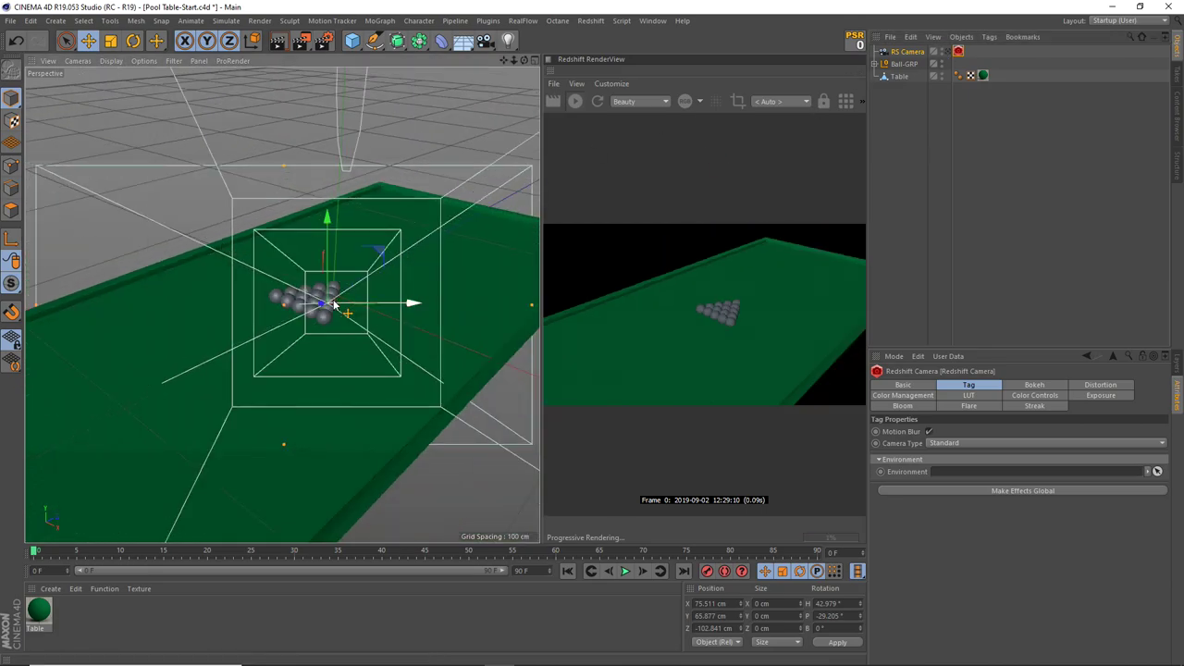
scroll(335, 305, "down", 3)
mouse_move(333, 305)
left_mouse_down("alt")
mouse_move(457, 293)
mouse_move(249, 319)
mouse_move(287, 314)
left_mouse_up("alt")
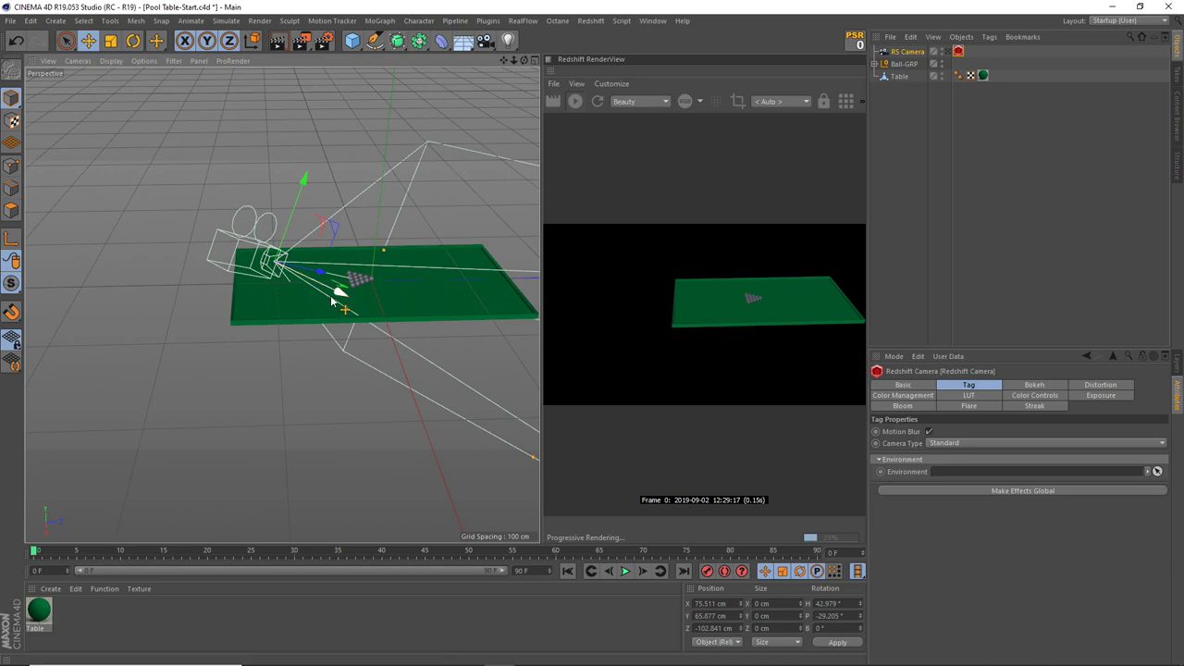
left_click(906, 52)
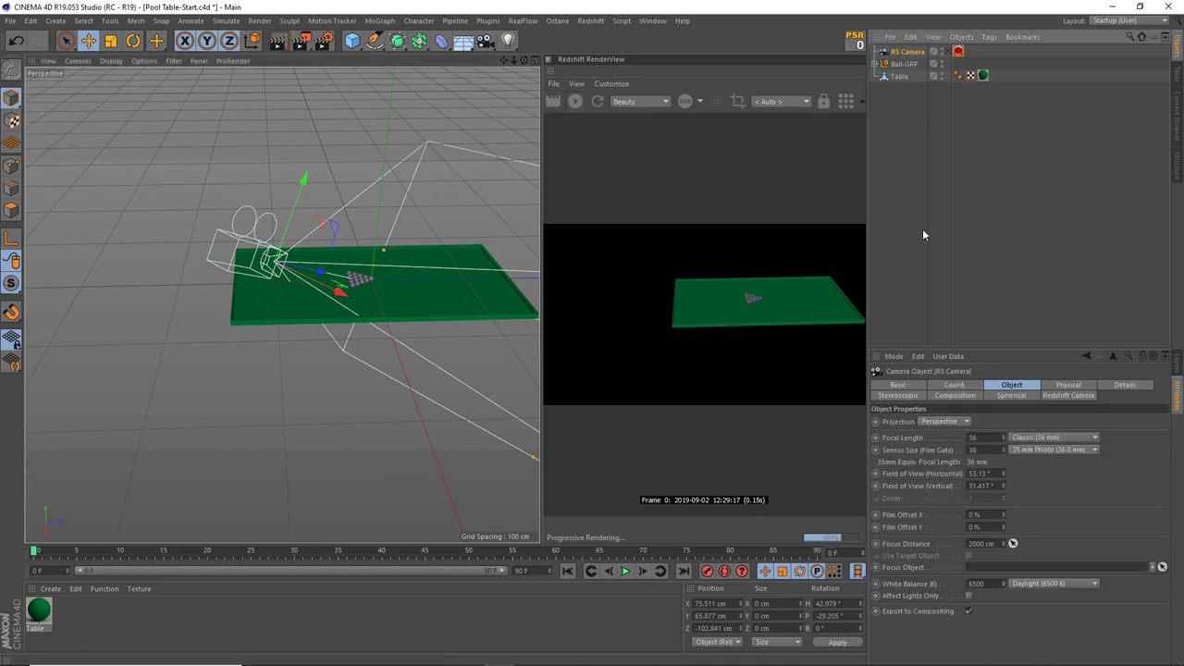
Step: Zero the RS Camera's position and rotation values in its Coord. tab
left_click(954, 387)
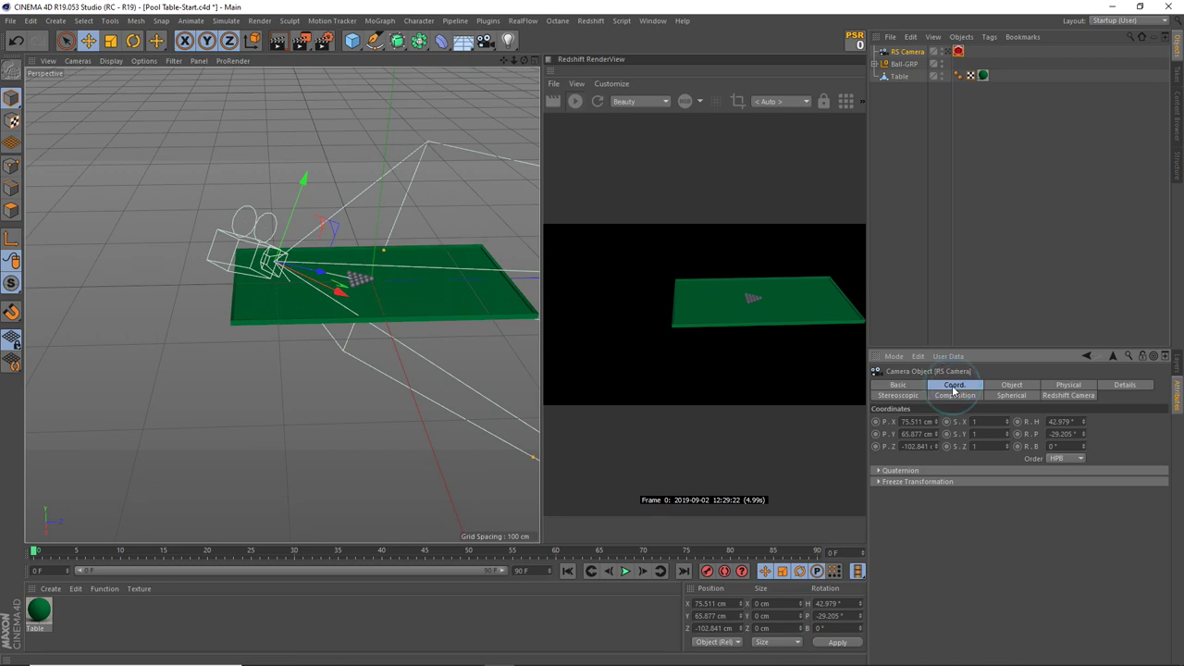
left_click(845, 101)
left_click(914, 421)
type("0m")
key("Return")
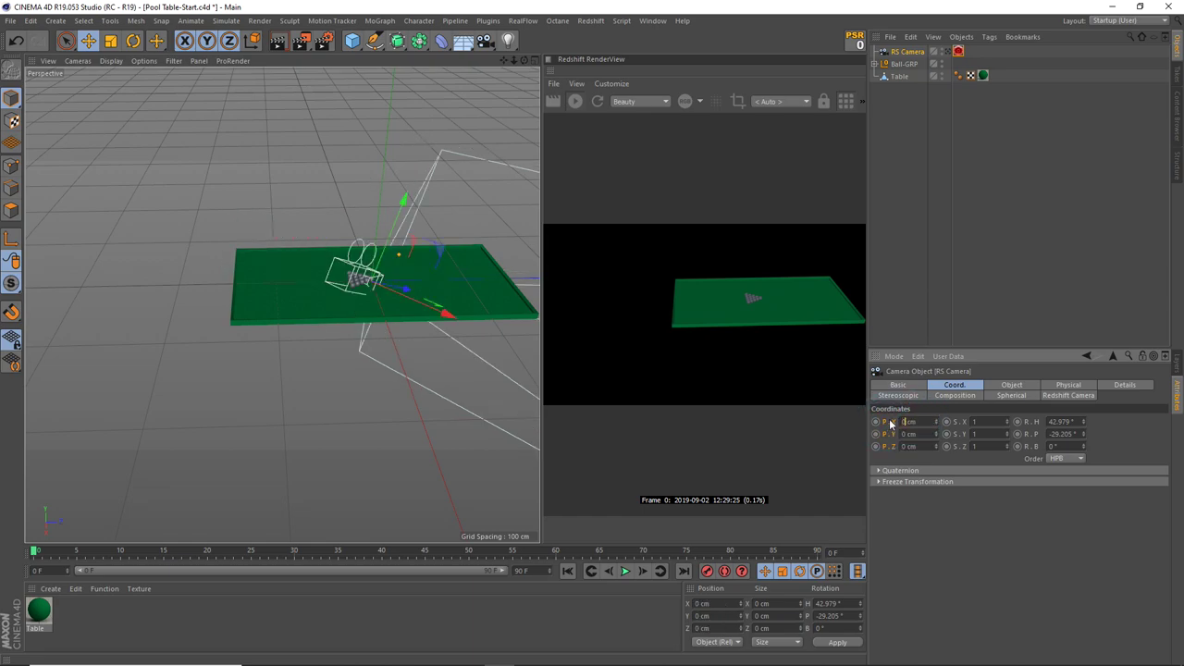
scroll(339, 250, "up", 2)
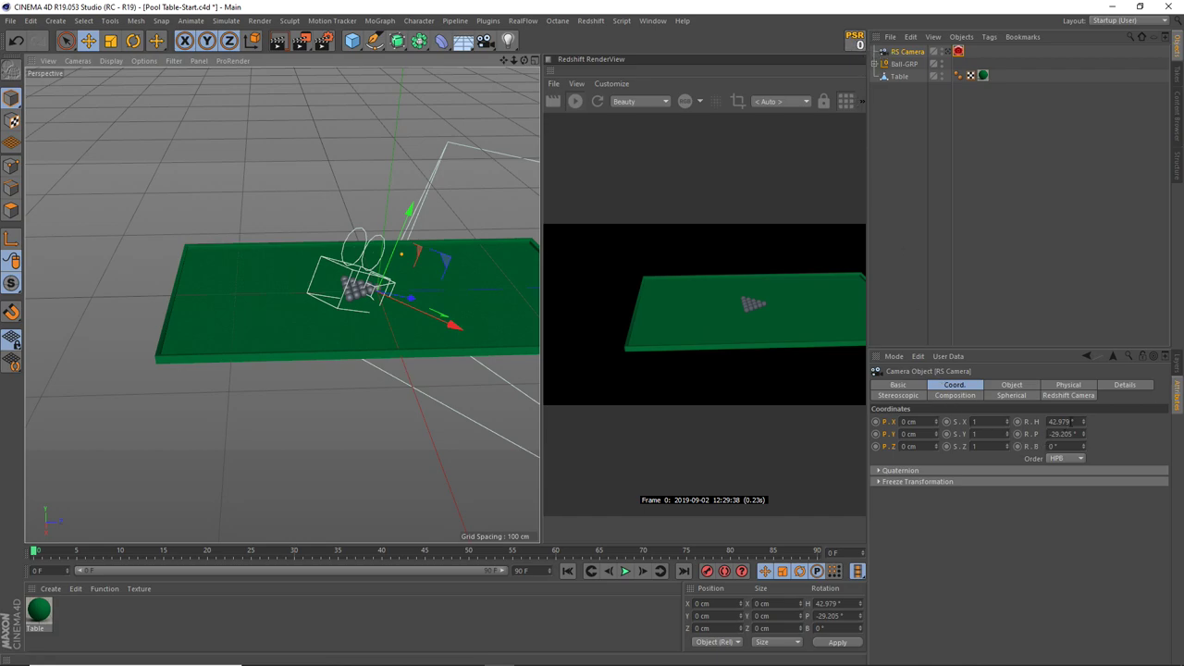
left_click(1026, 423)
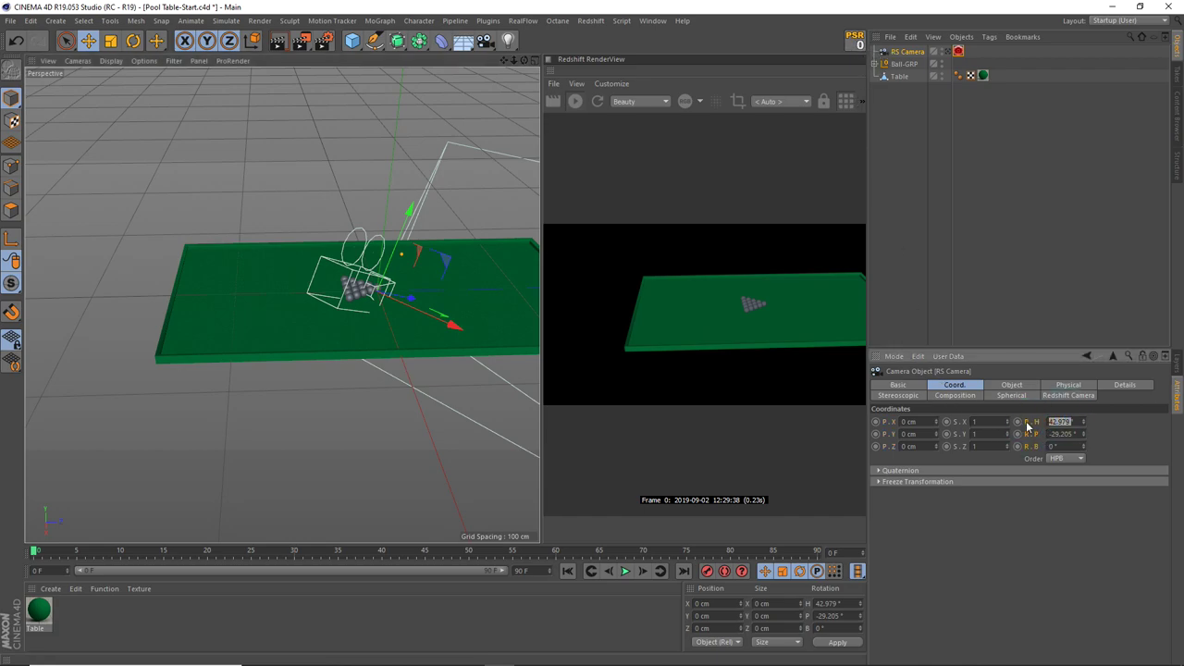
type("0")
key("Return")
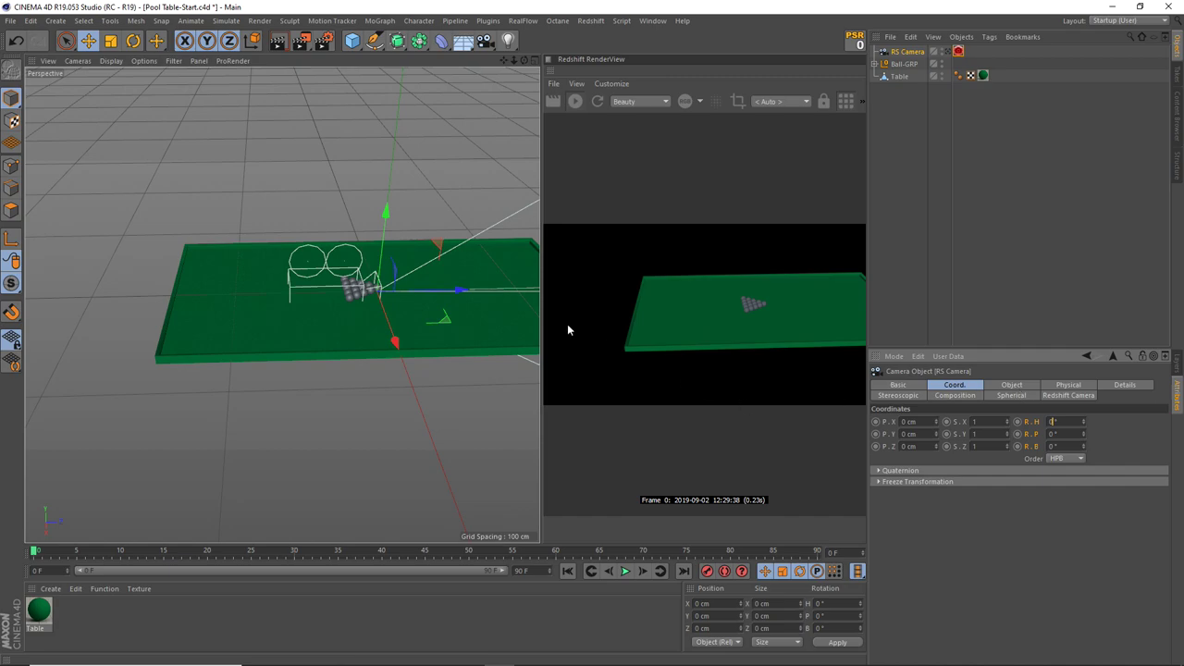
Step: Slide the RS Camera along Z away from the rack, to 93.899 cm
scroll(378, 274, "up", 2)
scroll(378, 276, "up", 2)
scroll(410, 270, "up", 3)
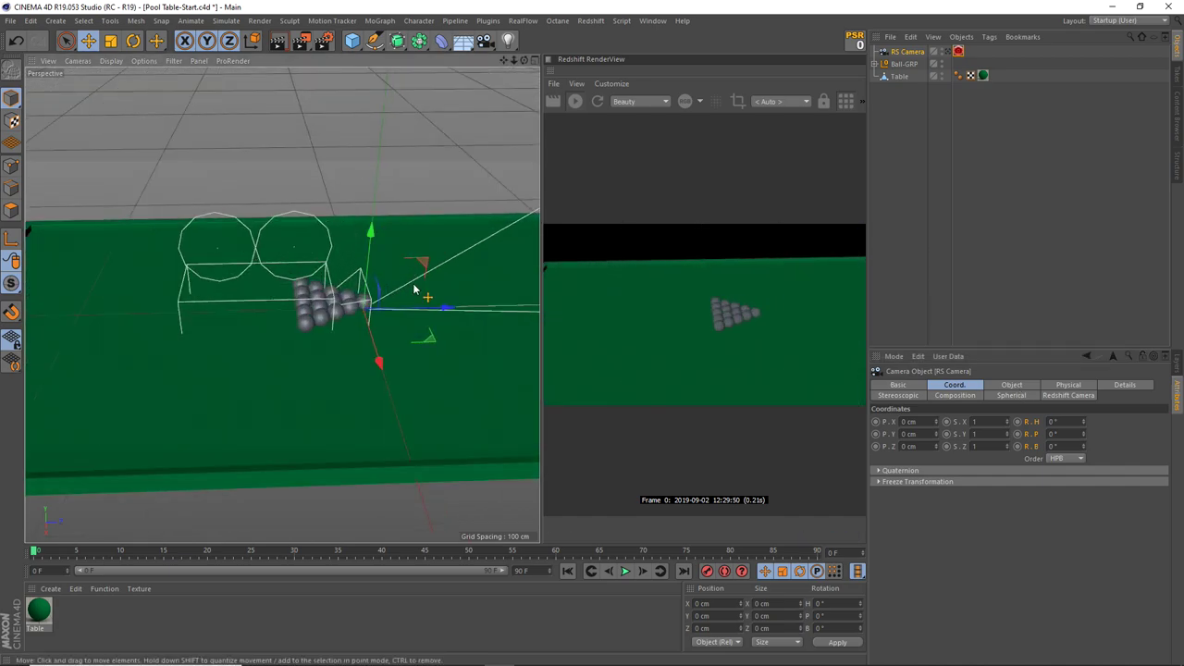
middle_click_drag(410, 299, 335, 298, "alt")
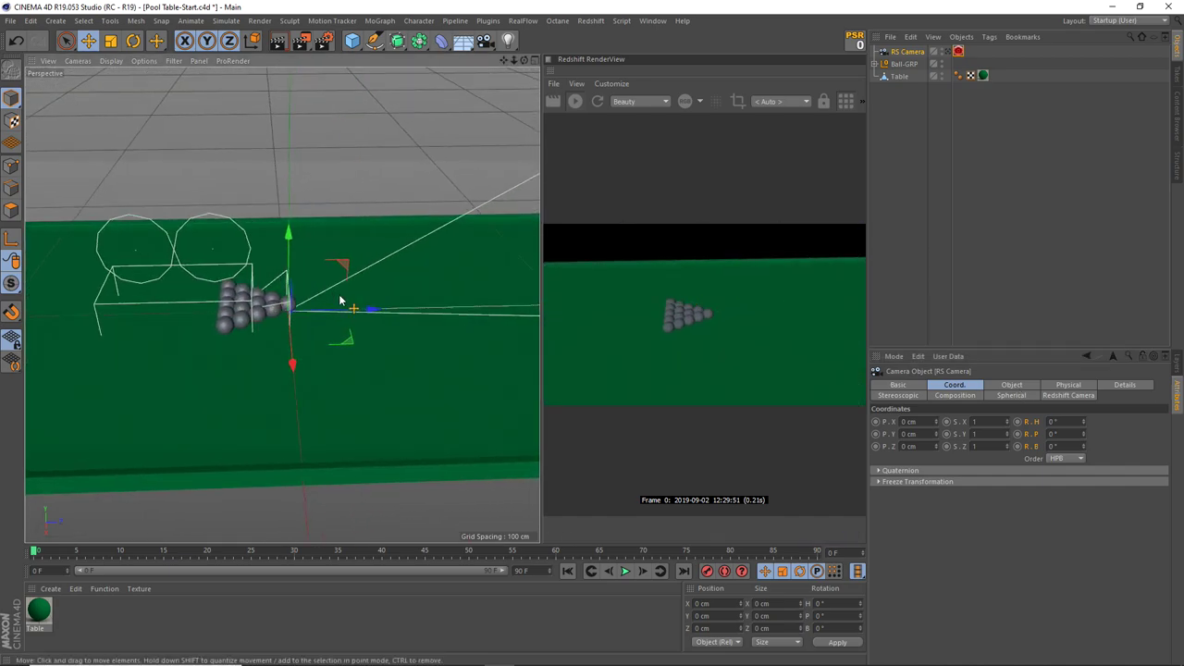
scroll(339, 305, "down", 3)
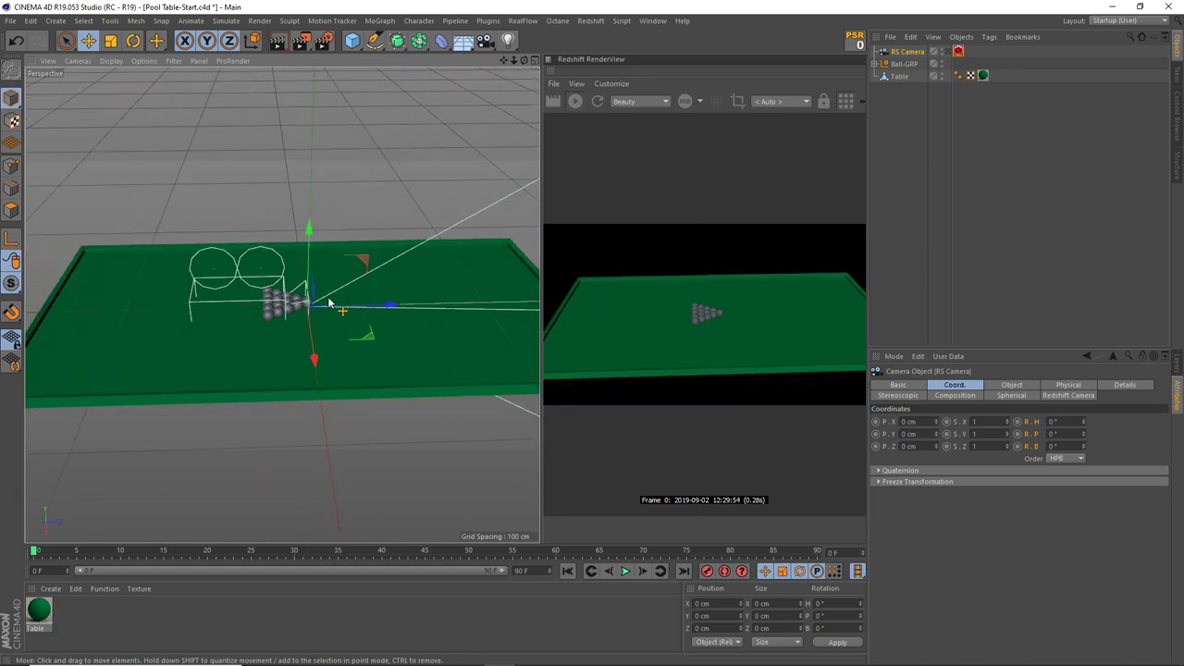
left_click_drag(329, 303, 310, 328, "alt")
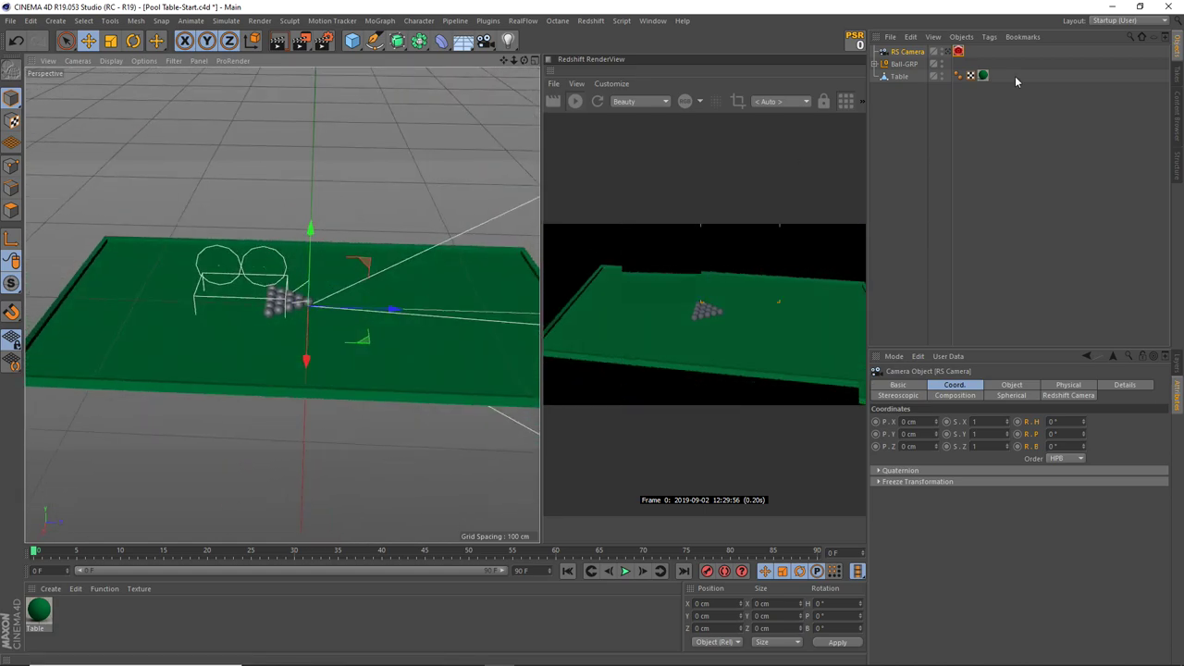
left_click(948, 52)
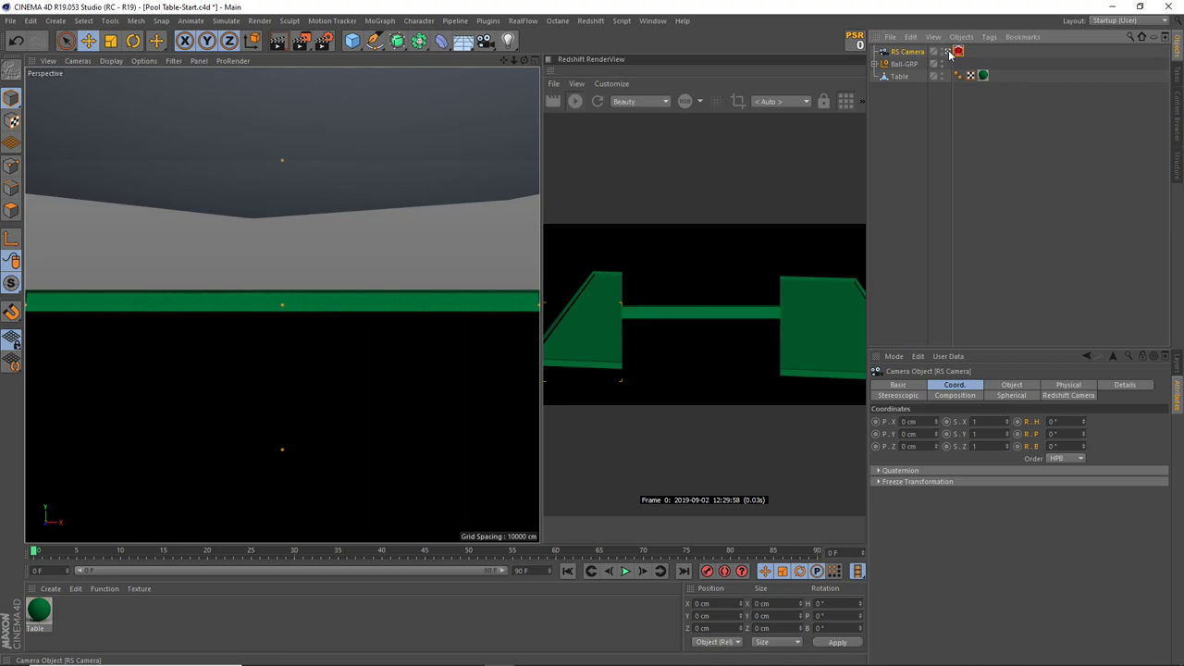
left_click(948, 53)
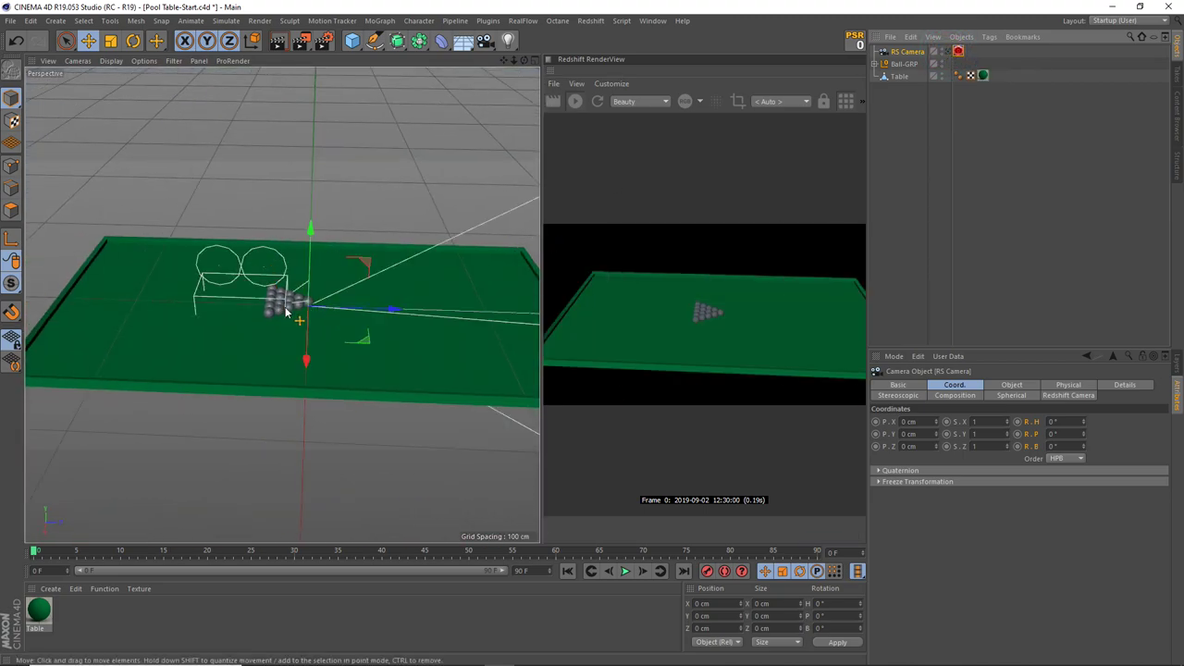
left_click_drag(287, 315, 231, 305, "alt")
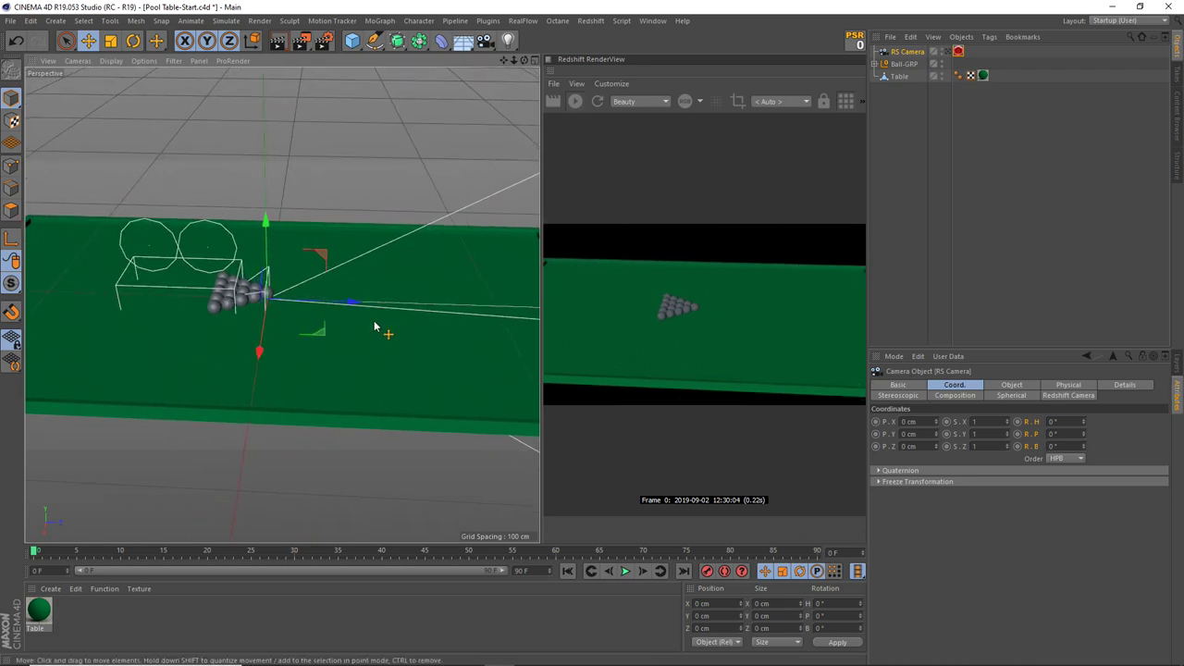
left_click_drag(352, 303, 540, 307)
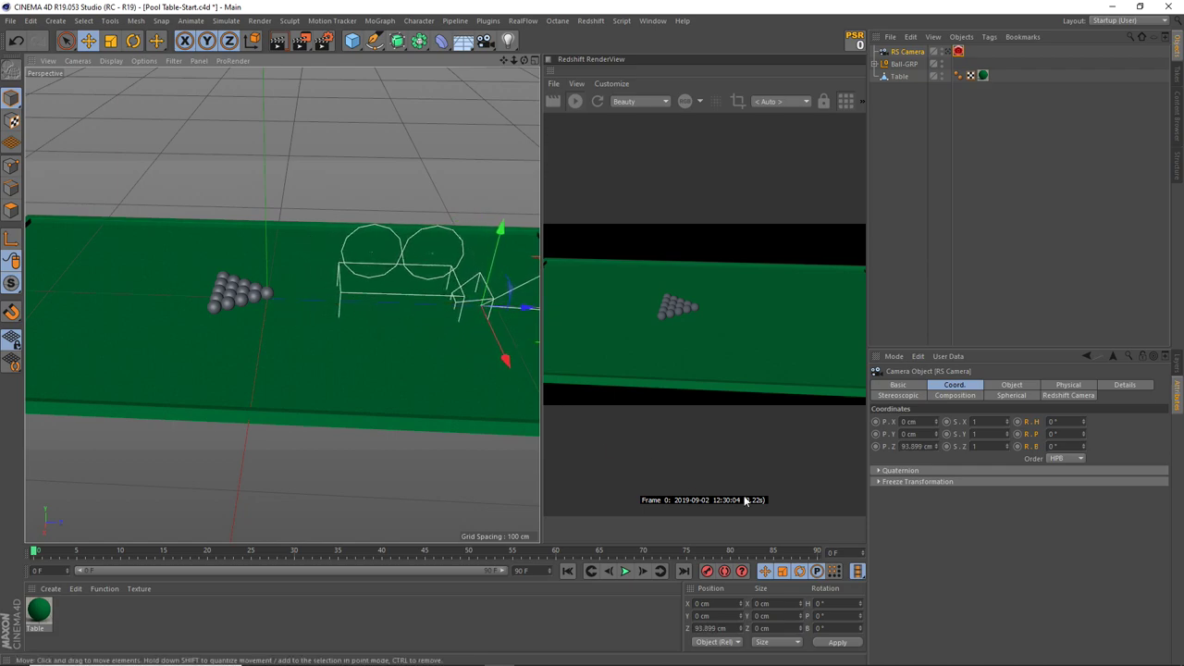
Step: Set the camera's Z position to 100 cm, undoing an accidental 10000 entry
double_click(916, 446)
type("10000")
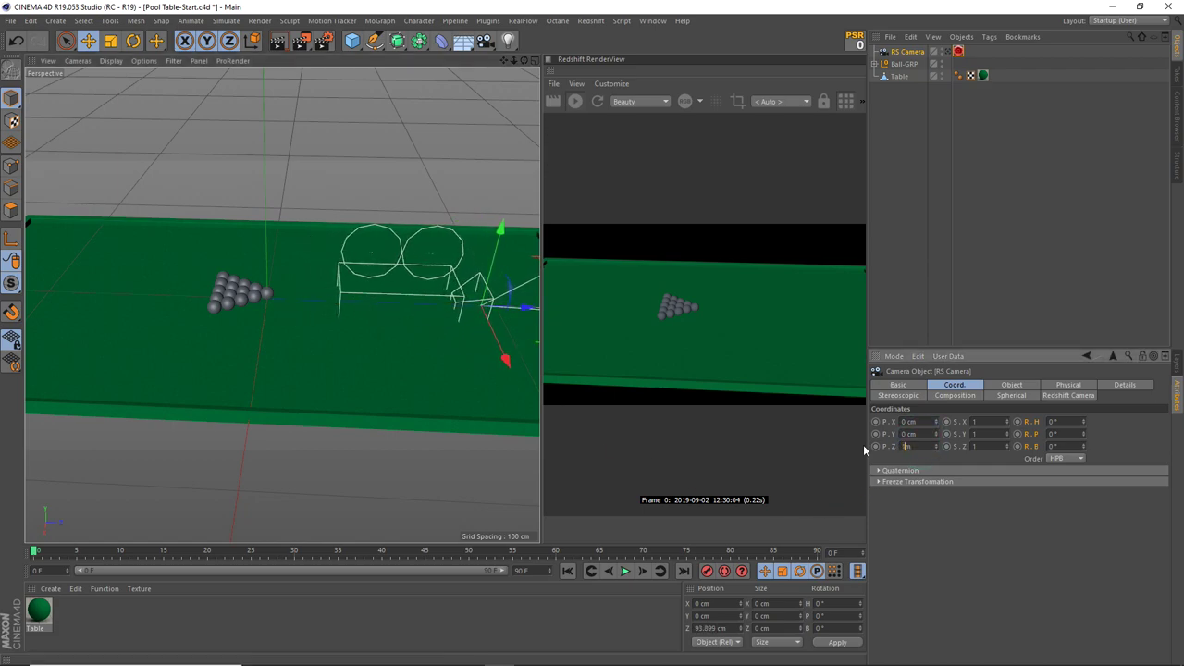
key("Return")
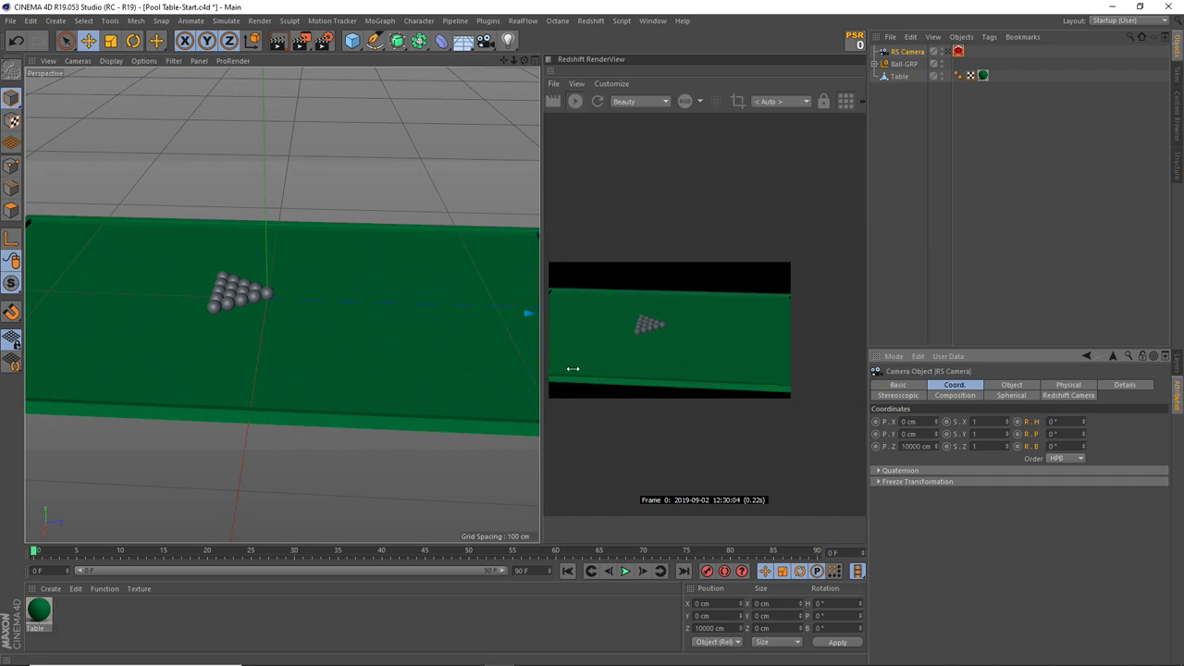
scroll(380, 350, "down", 5)
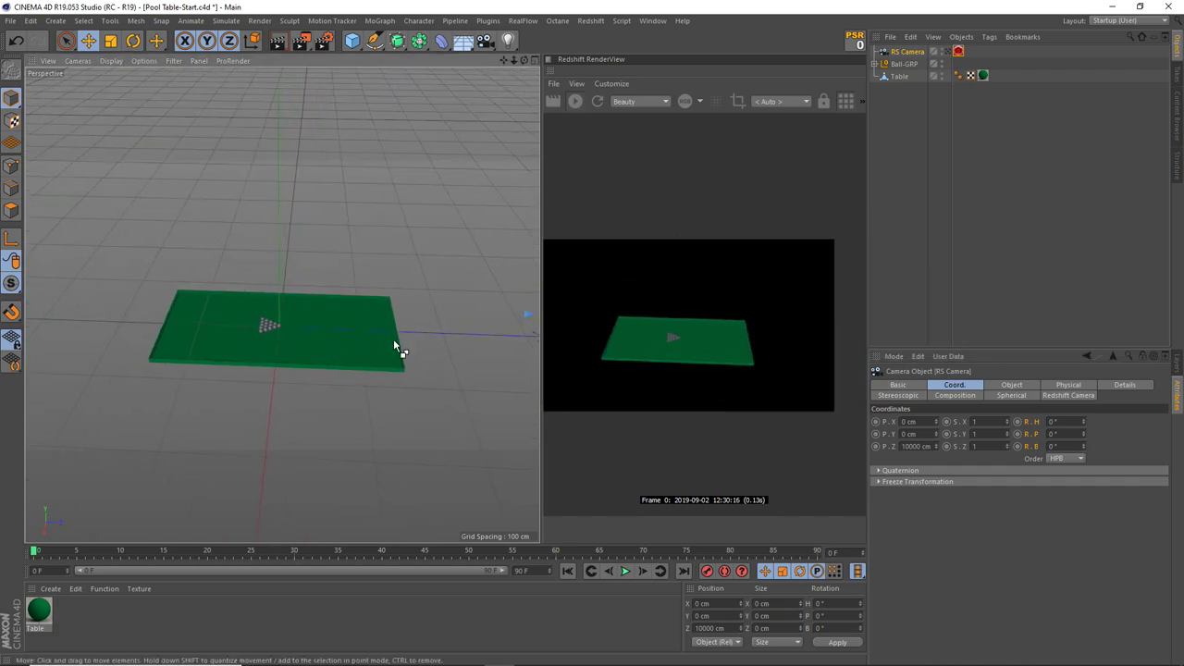
key("ctrl+z")
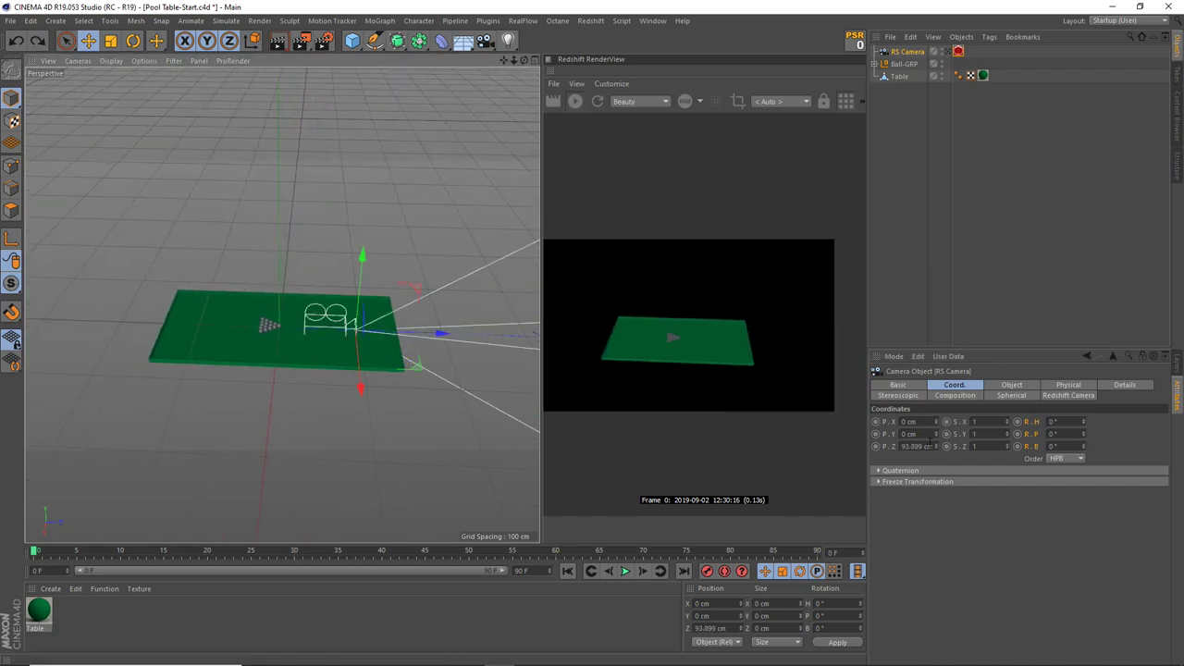
scroll(331, 333, "up", 3)
scroll(330, 338, "up", 2)
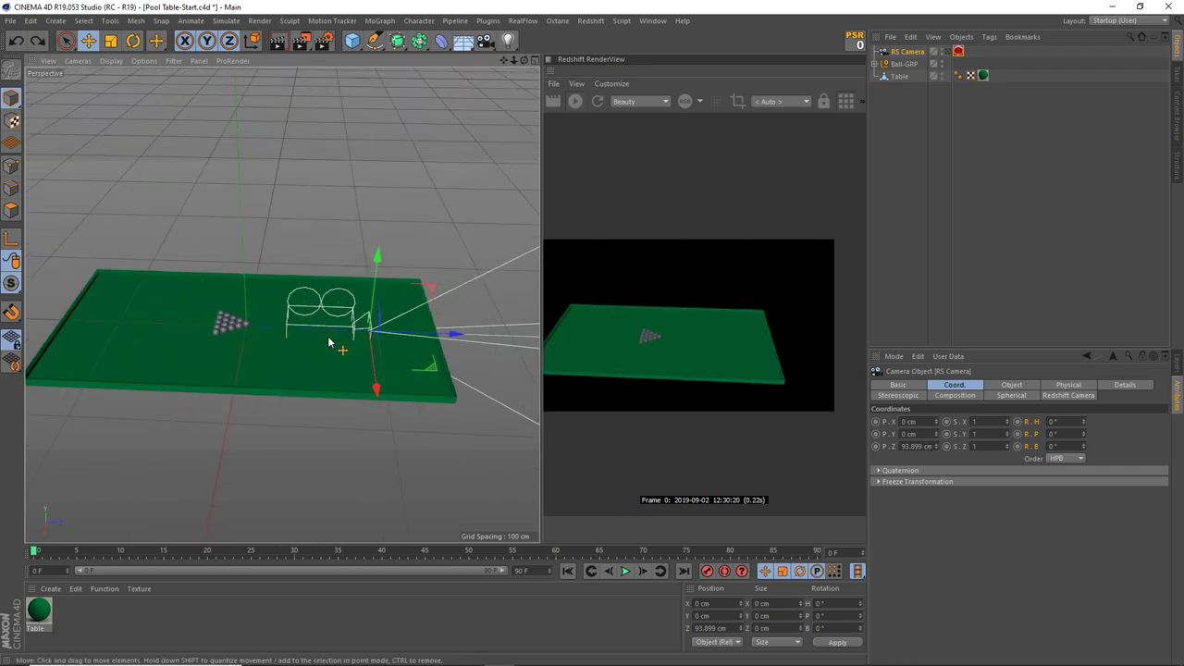
left_click(916, 445)
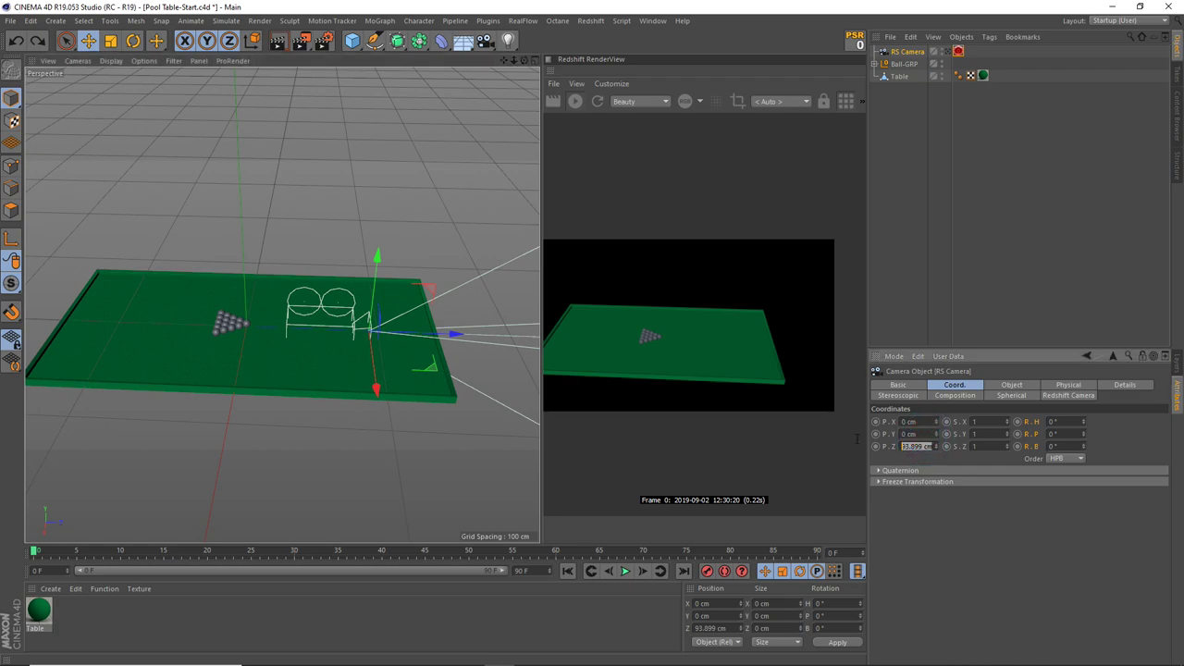
type("100")
key("Return")
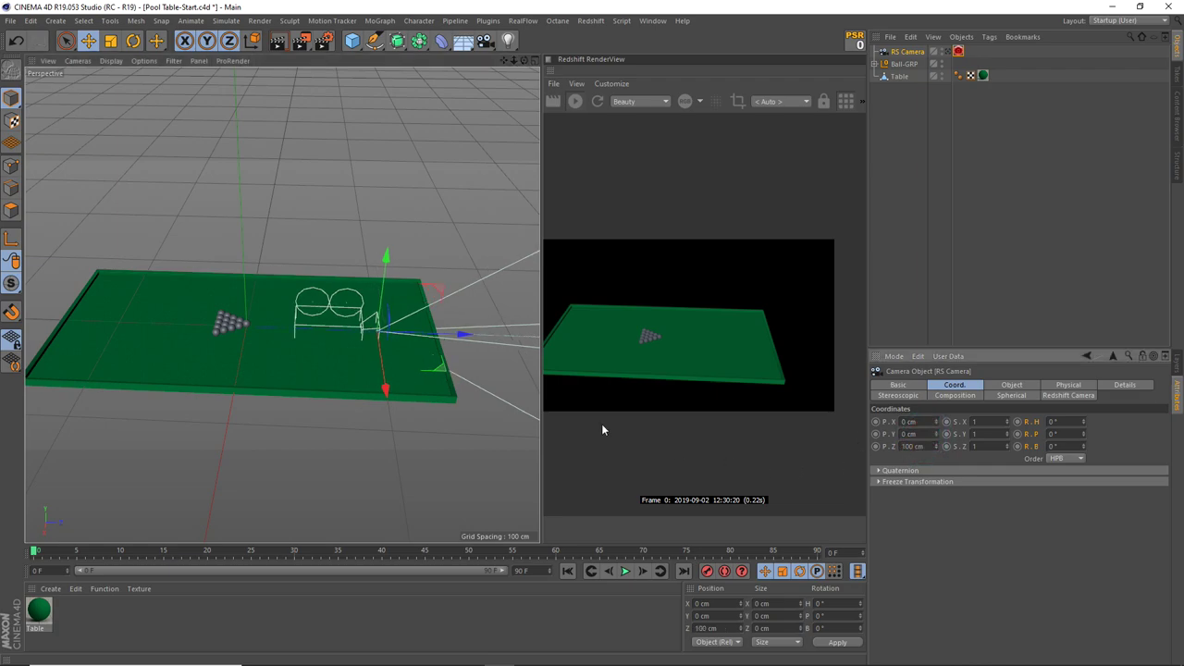
Step: Set the camera's heading to 180° so it faces back toward the balls
scroll(324, 328, "up", 3)
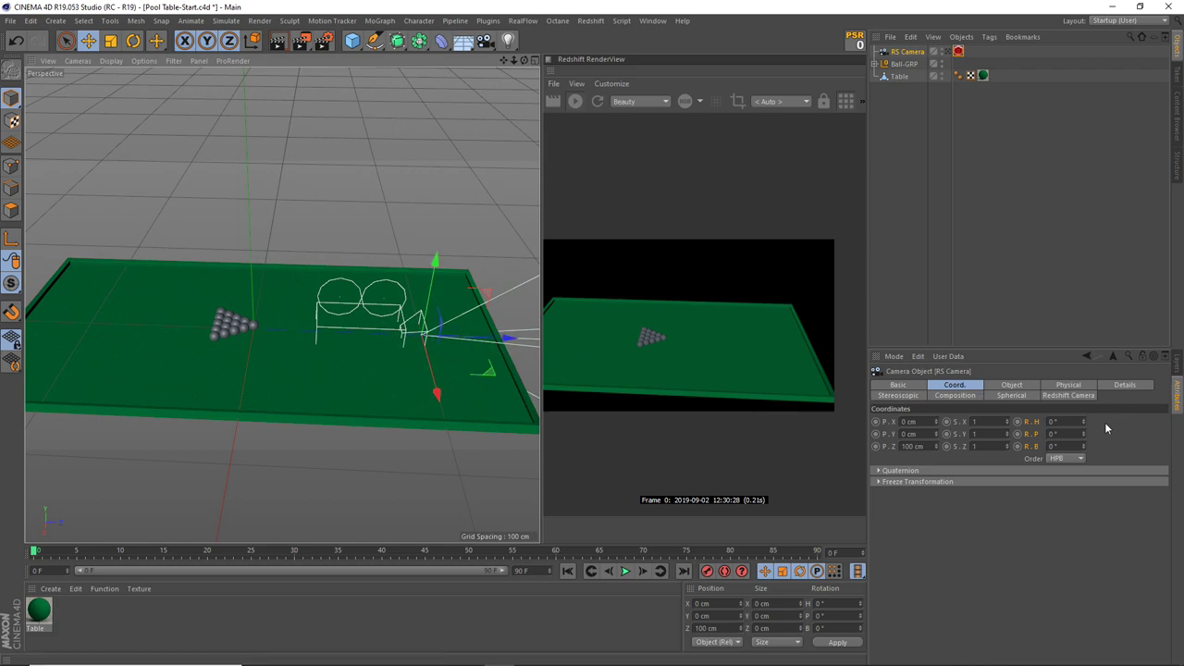
left_click_drag(1082, 422, 1084, 428)
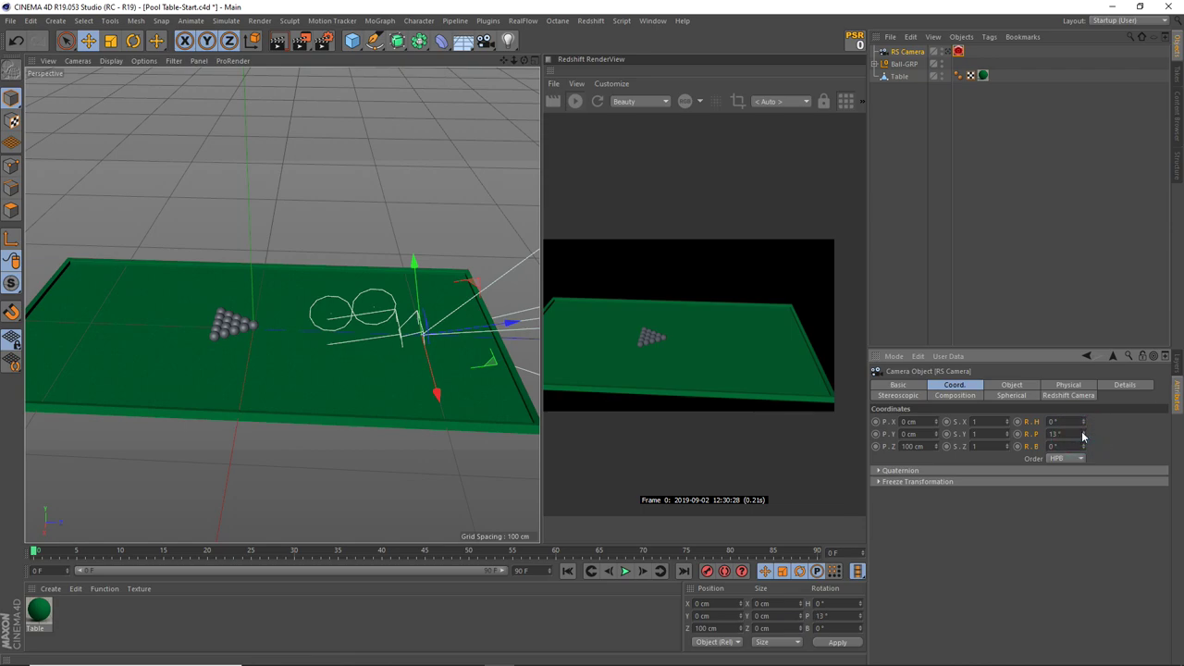
key("ctrl+z")
left_click(1060, 422)
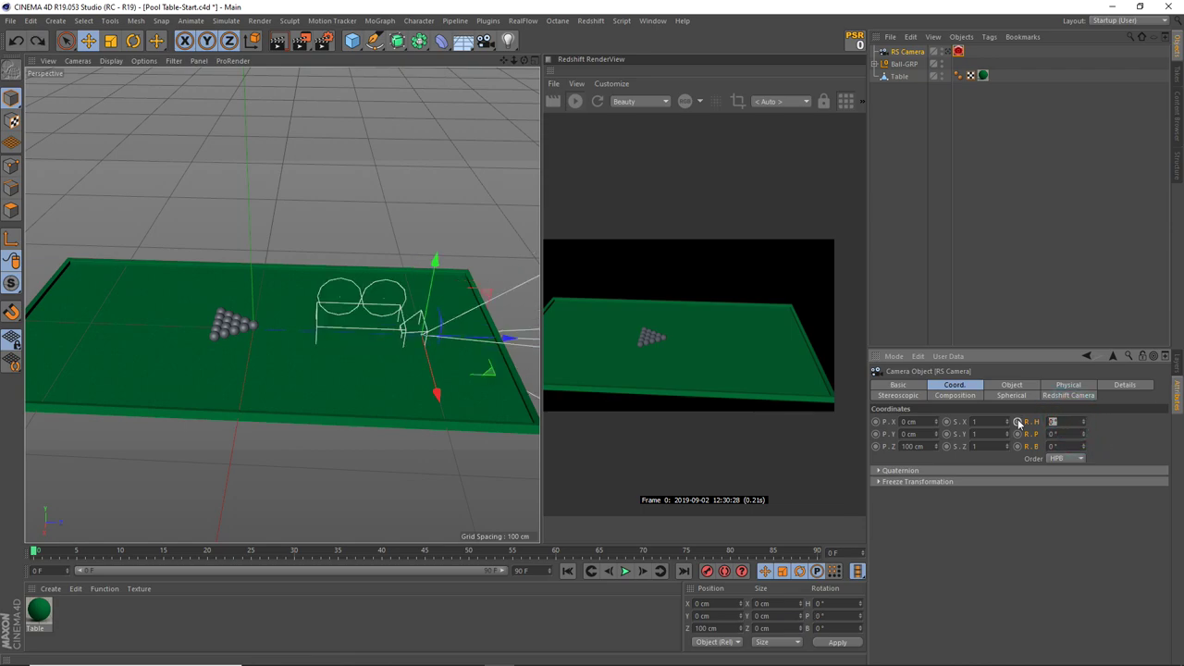
type("13")
key("Return")
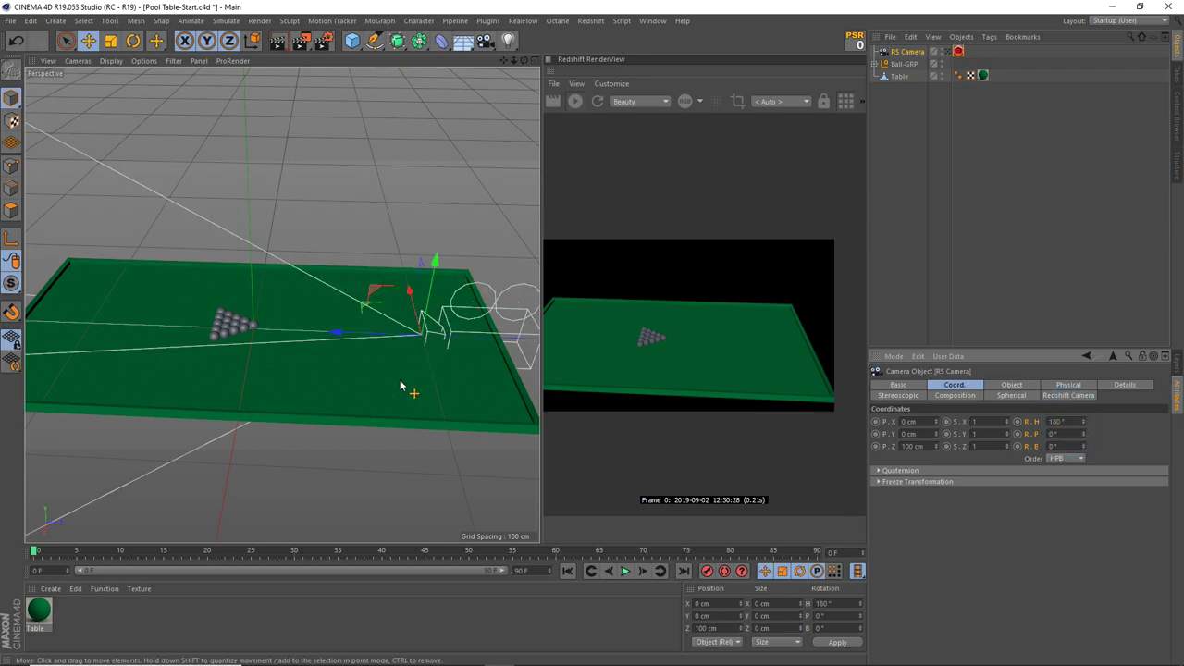
mouse_move(404, 388)
left_mouse_down("alt")
mouse_move(265, 338)
mouse_move(297, 343)
left_mouse_up("alt")
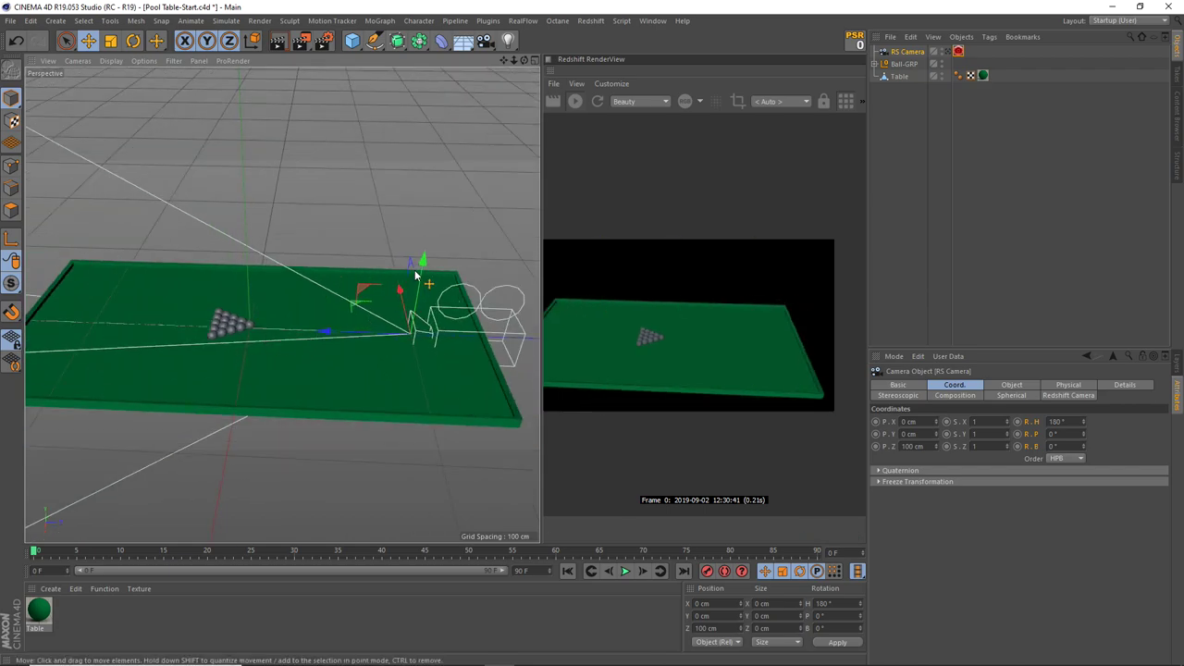
Step: Raise the camera to Y 35.959 cm, pitch it down about 13°, and look through it
left_click_drag(421, 263, 416, 209)
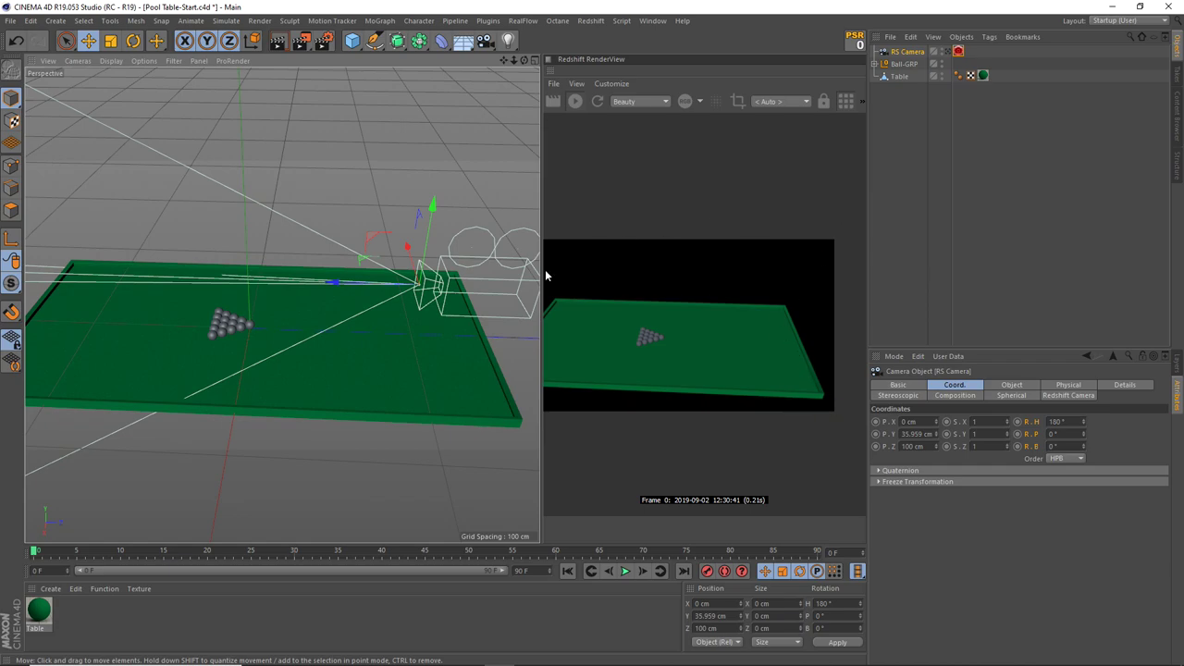
key("r")
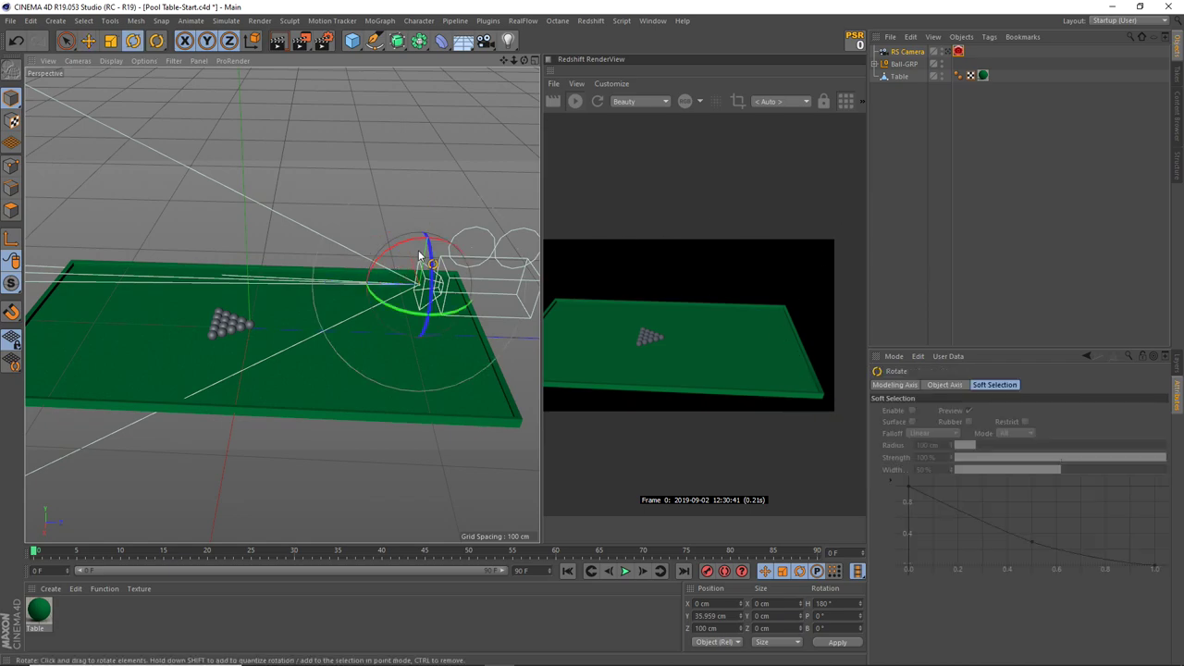
left_click_drag(404, 248, 391, 250)
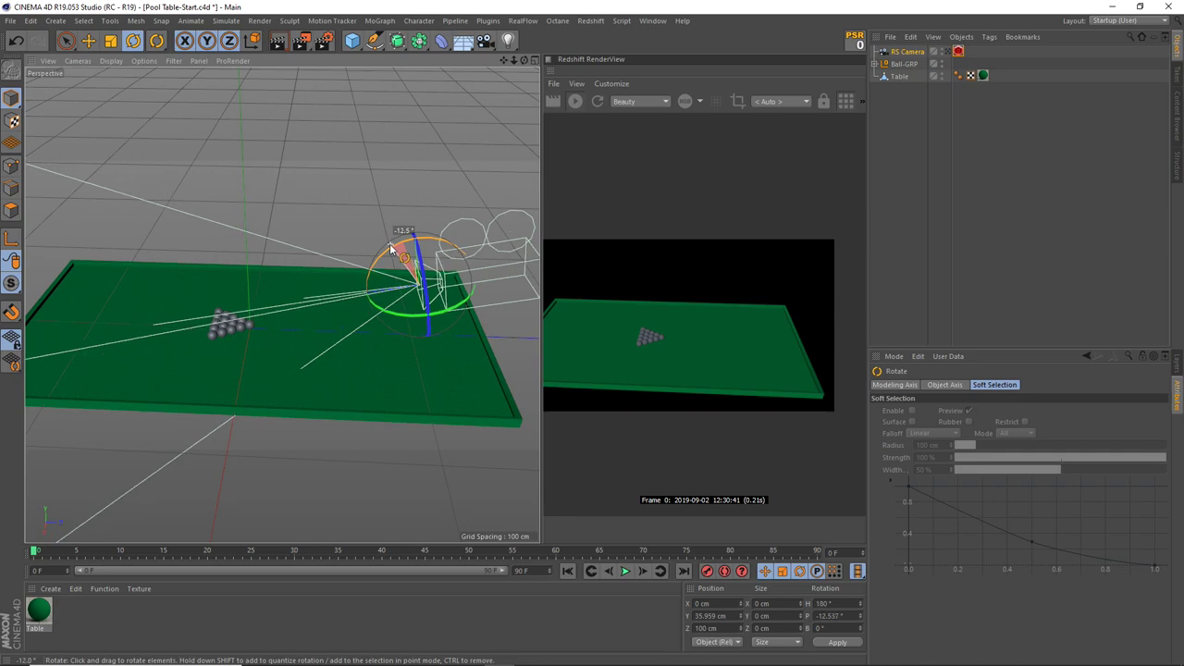
scroll(242, 283, "up", 3)
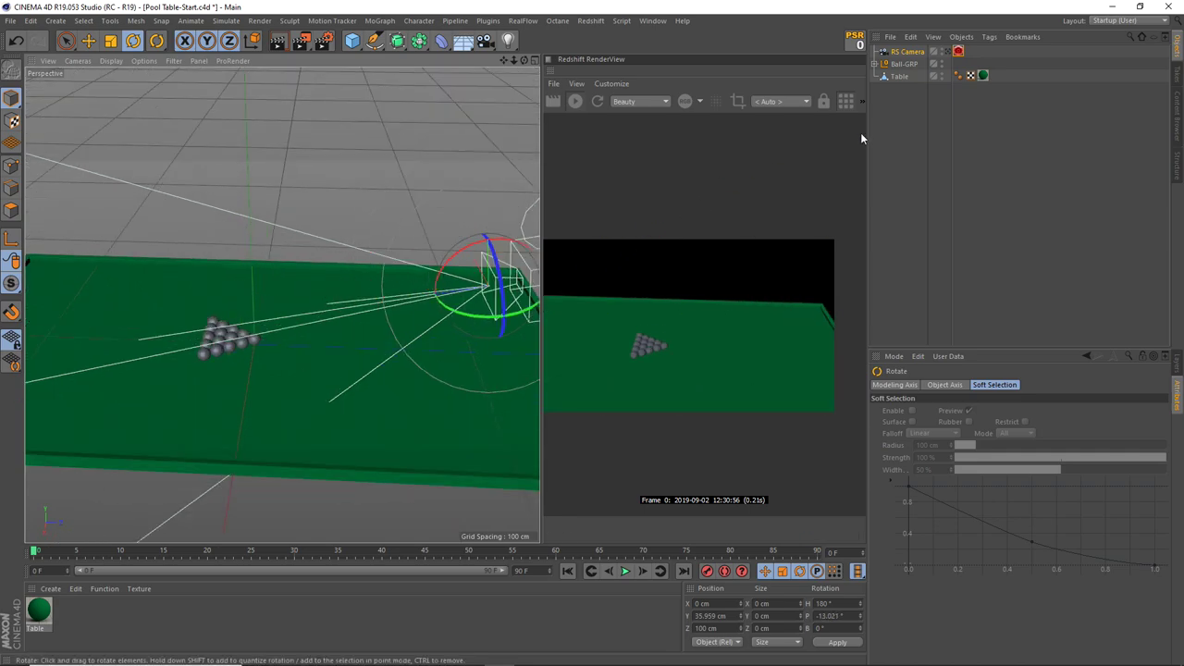
left_click(947, 52)
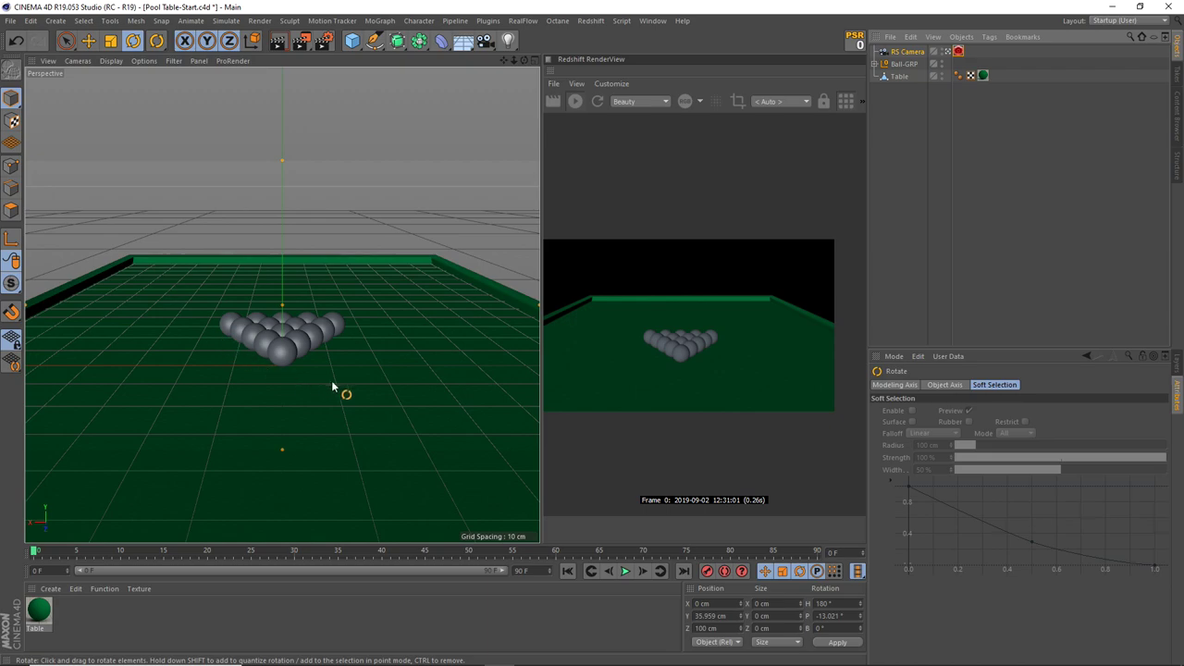
Step: Add a Target tag to RS Camera with Ball-GRP as its target object
left_click(908, 54)
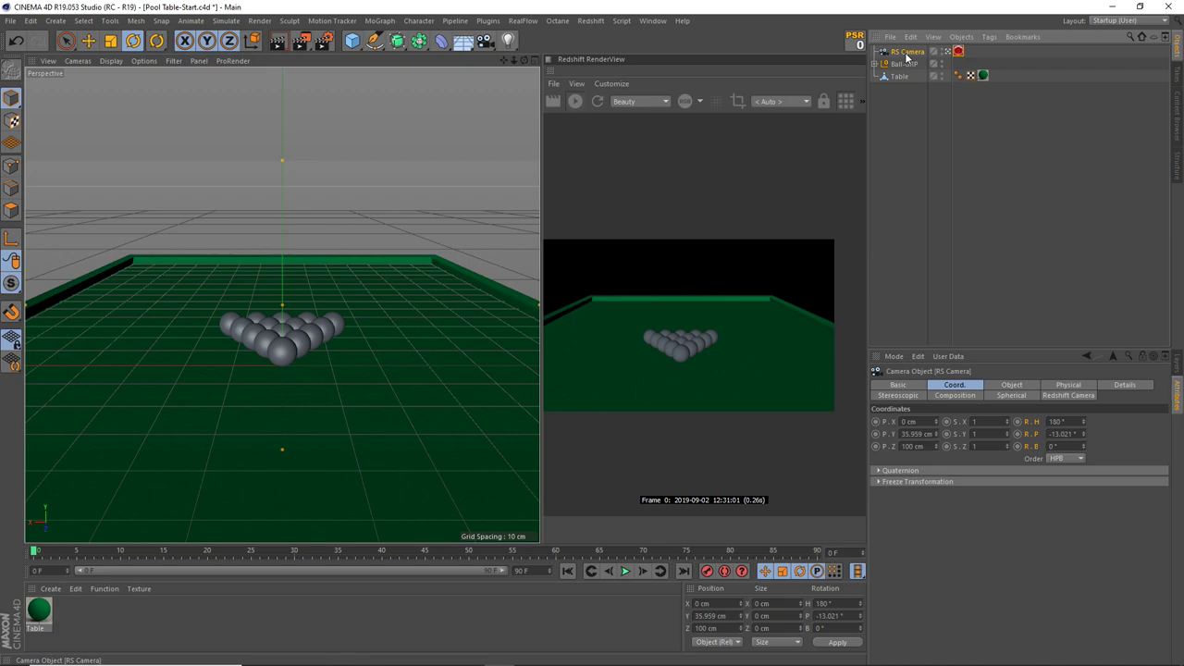
right_click(910, 56)
mouse_move(950, 61)
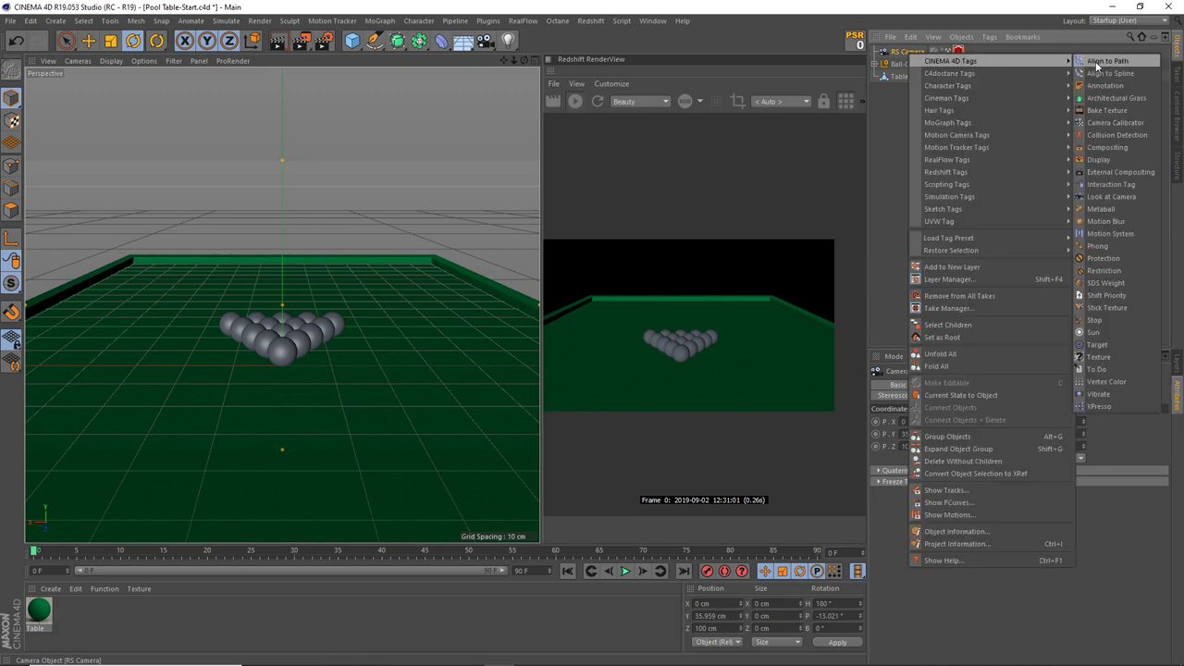
left_click(1098, 344)
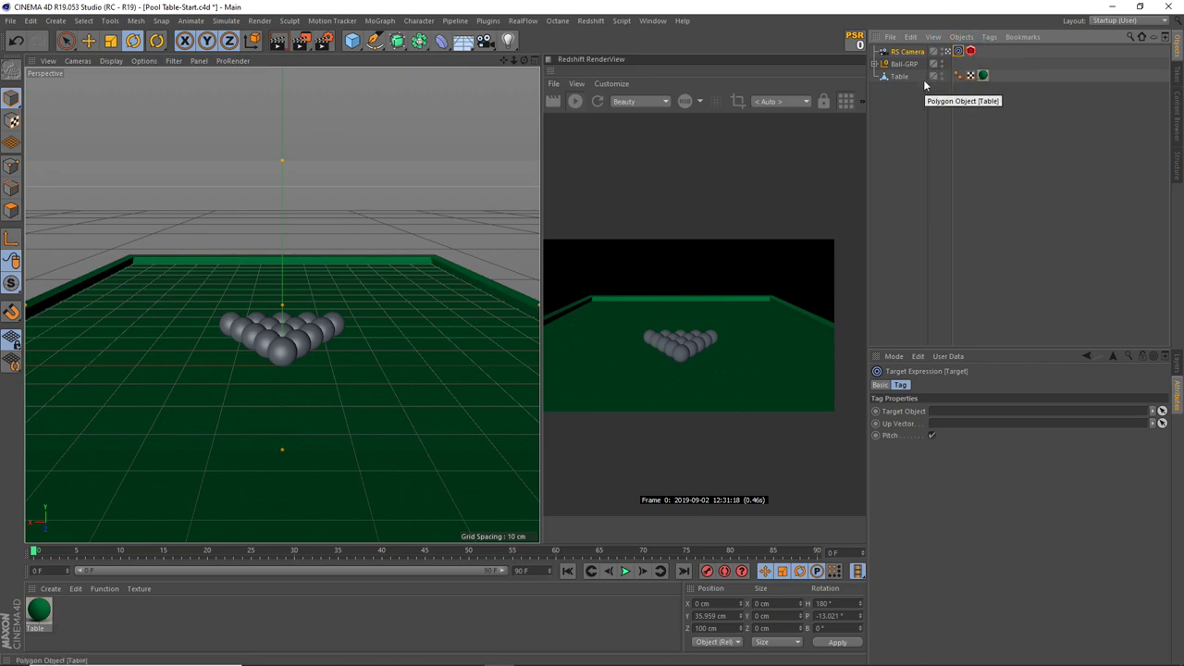
left_click_drag(904, 64, 943, 416)
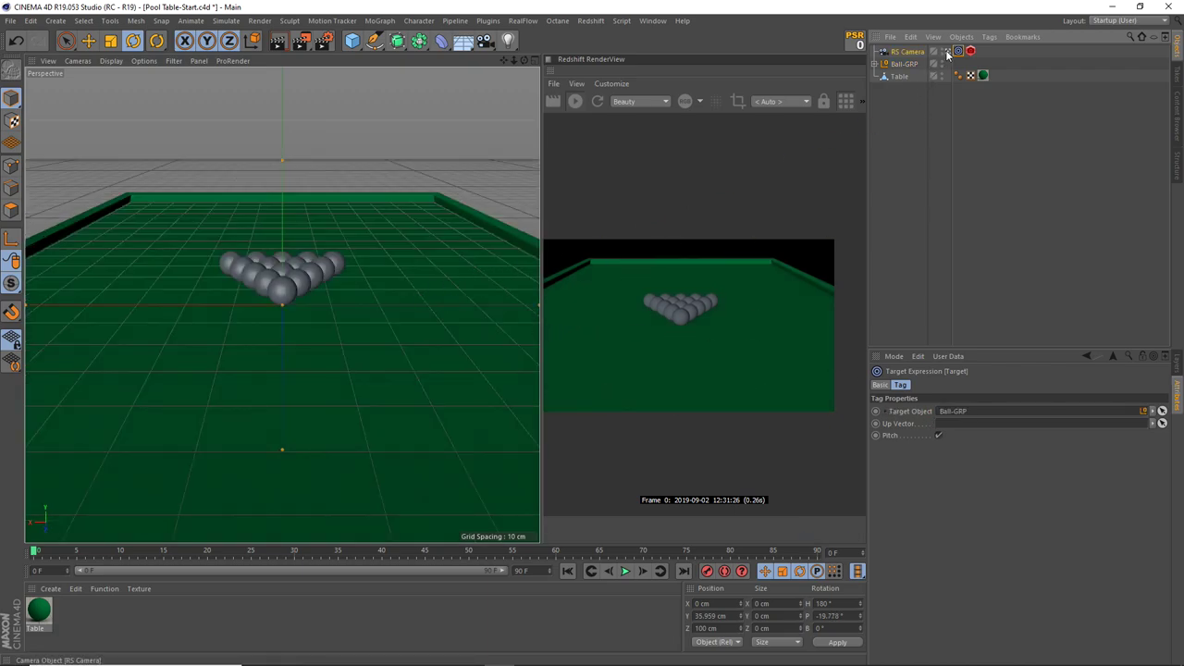
left_click_drag(389, 333, 265, 353, "alt")
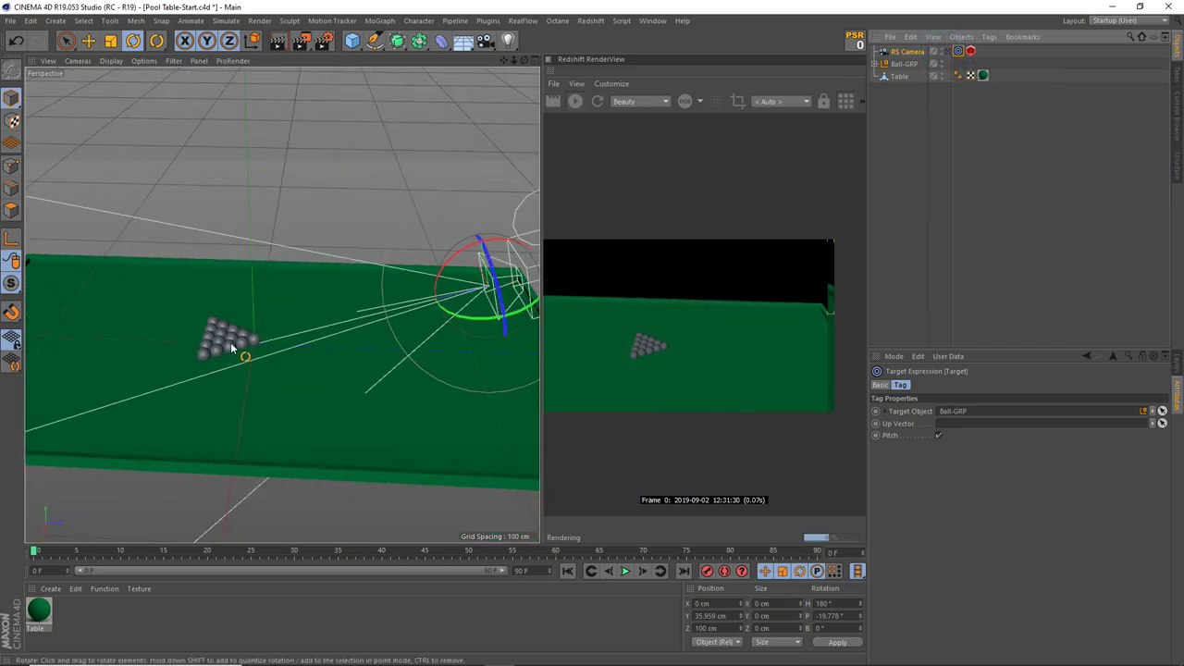
left_click(958, 52)
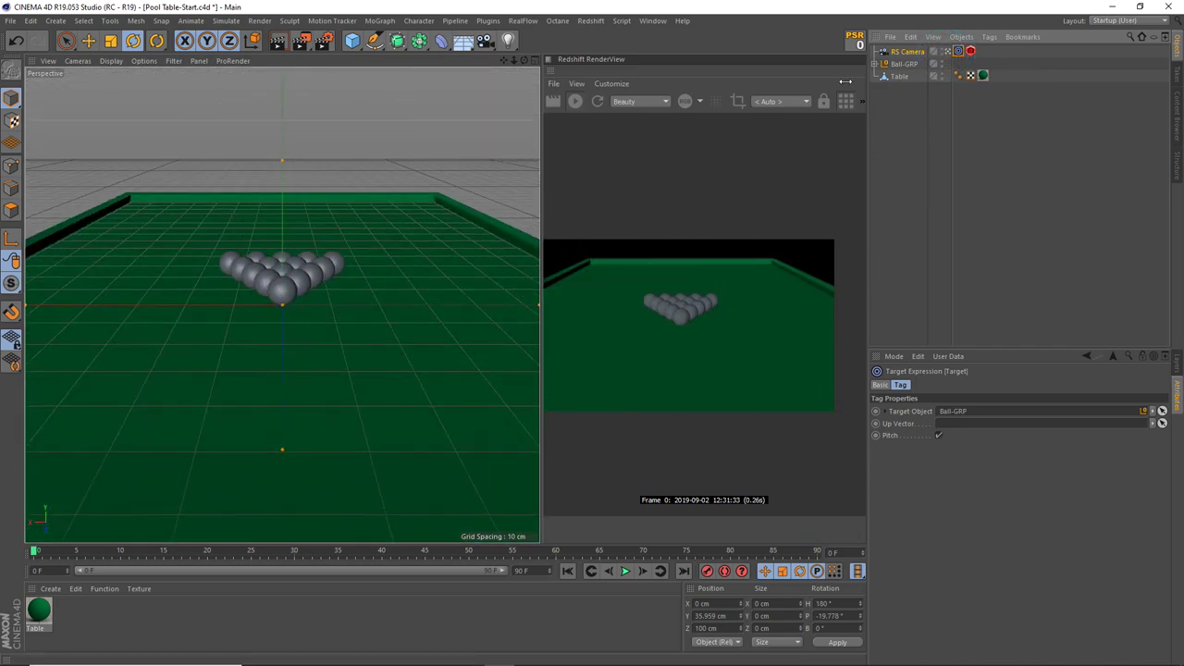
left_click(902, 53)
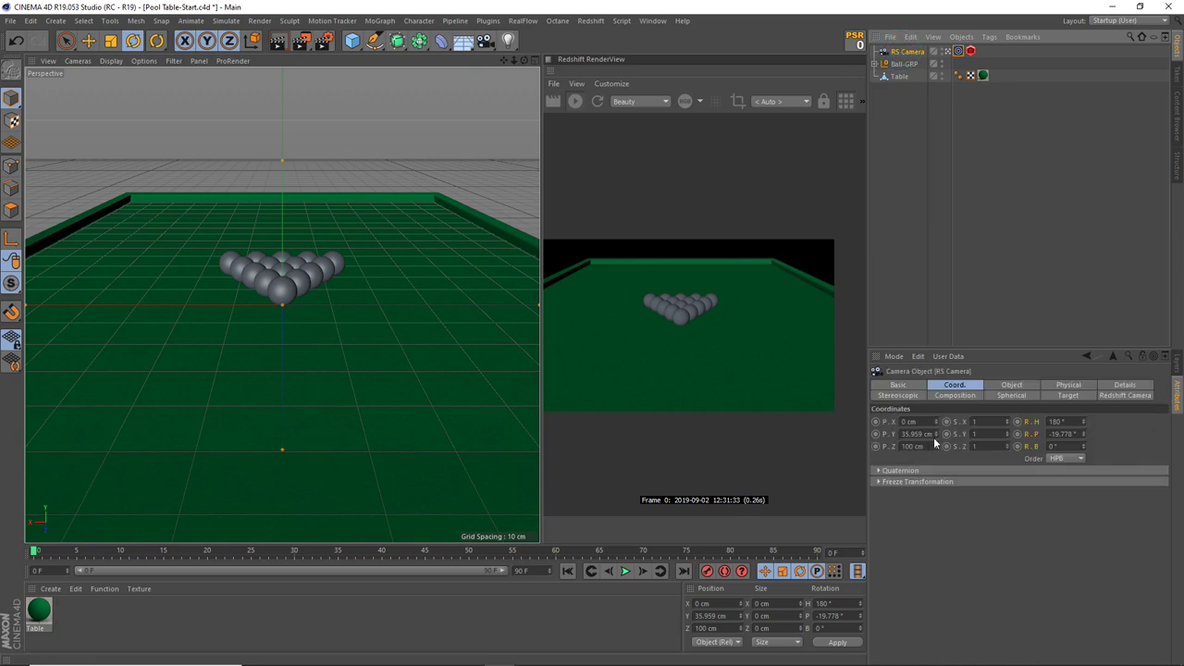
Step: Raise the camera and dolly in low to Y 20.914 cm, Z 33.916 cm, pitch -31.654°
left_click_drag(935, 434, 935, 398)
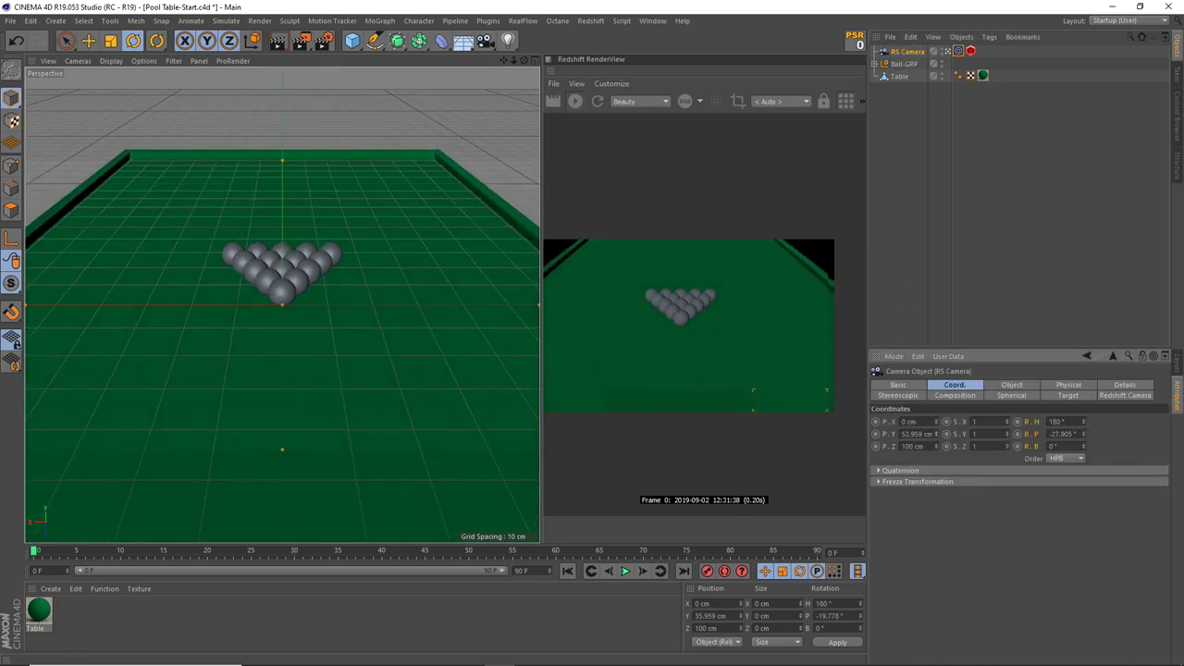
left_click_drag(935, 434, 936, 407)
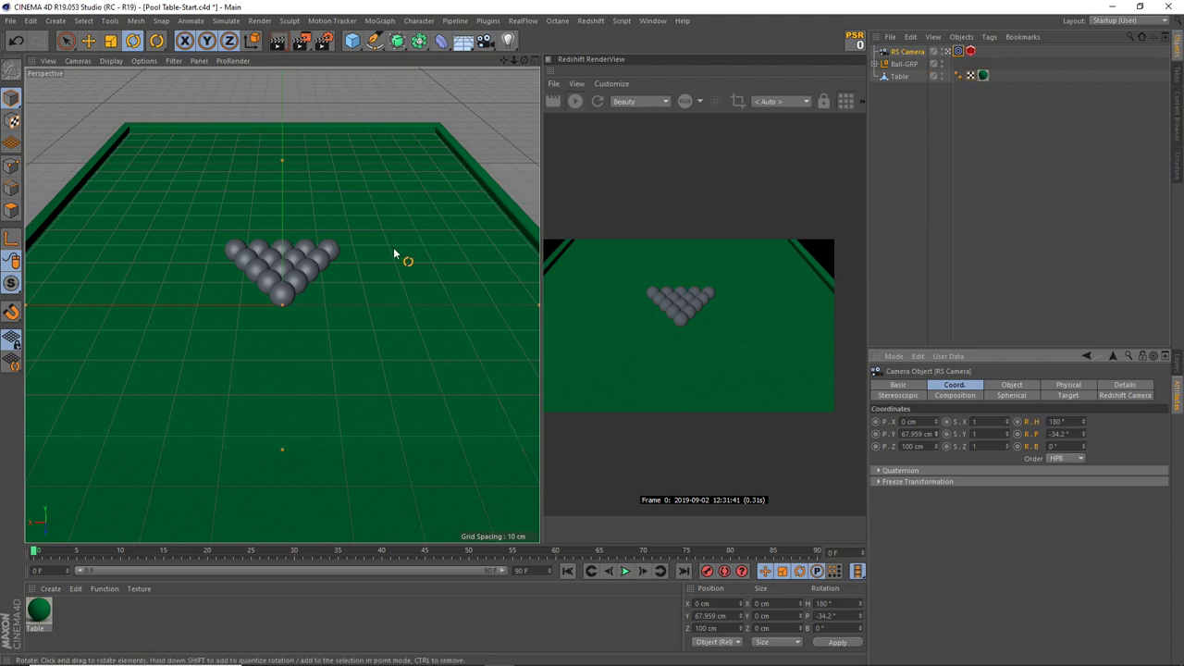
scroll(324, 263, "up", 1)
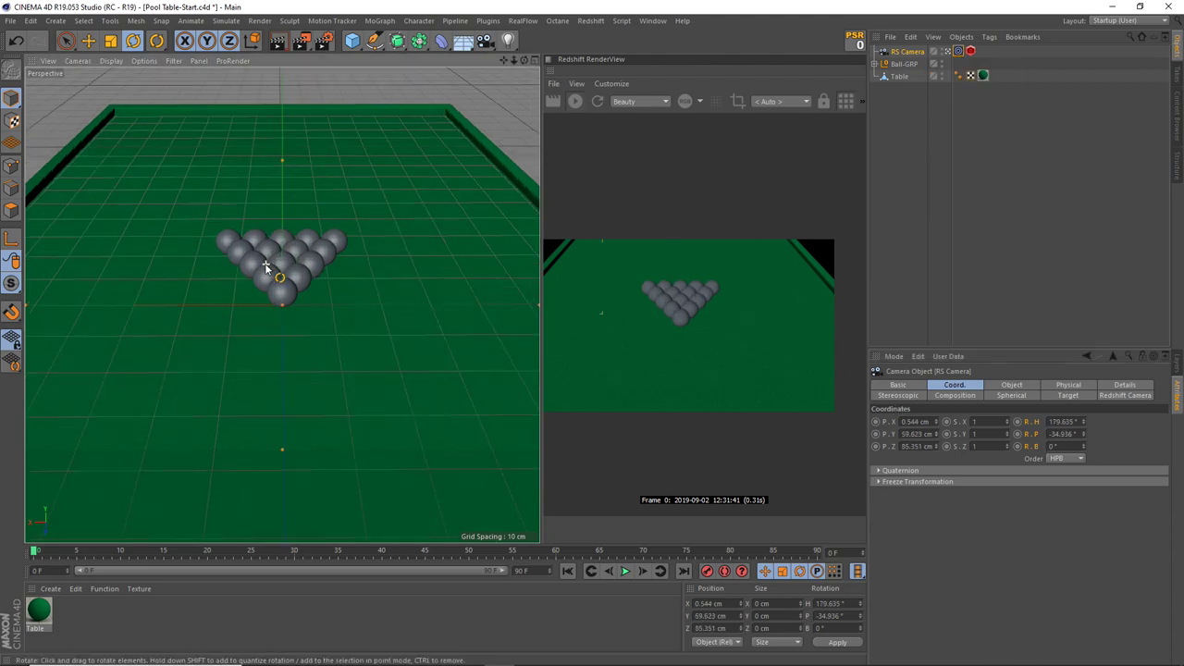
scroll(271, 254, "up", 1)
scroll(271, 253, "up", 1)
scroll(282, 246, "up", 1)
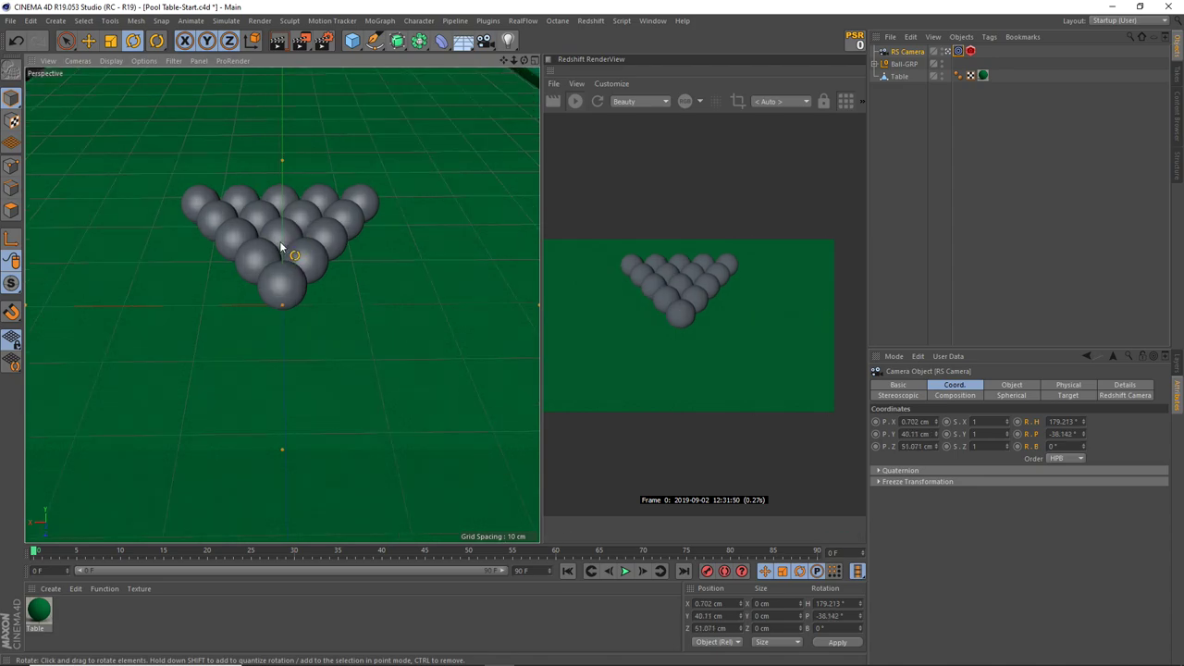
scroll(282, 241, "up", 1)
scroll(283, 235, "up", 1)
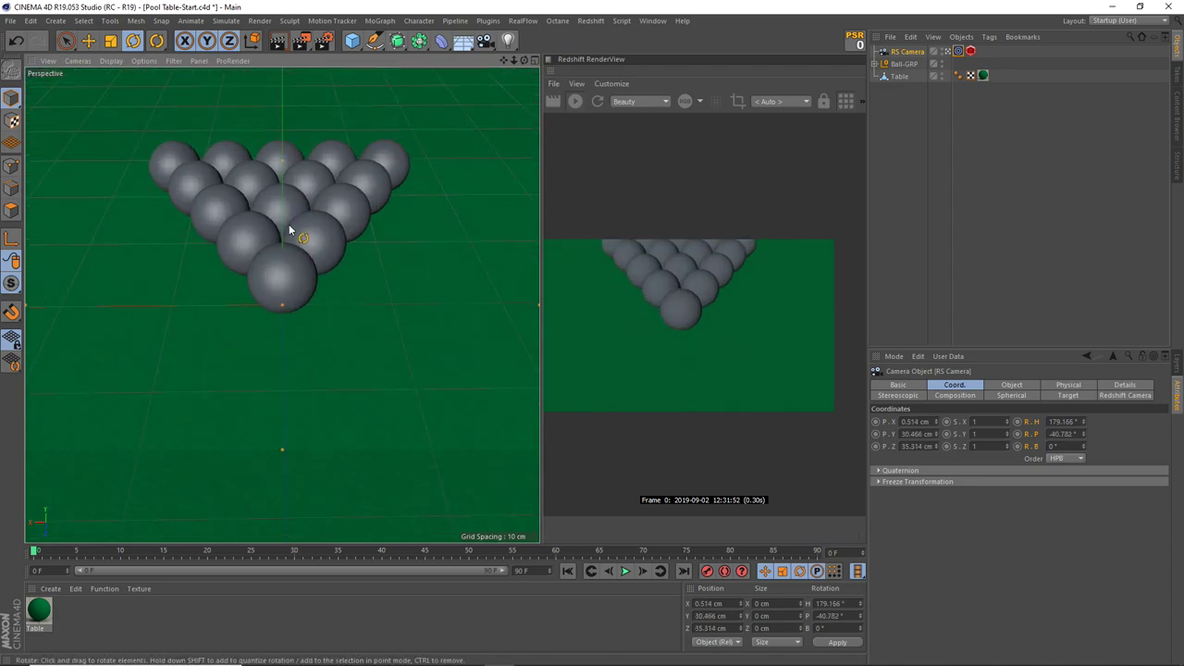
scroll(290, 233, "up", 1)
left_click_drag(292, 234, 297, 173, "alt")
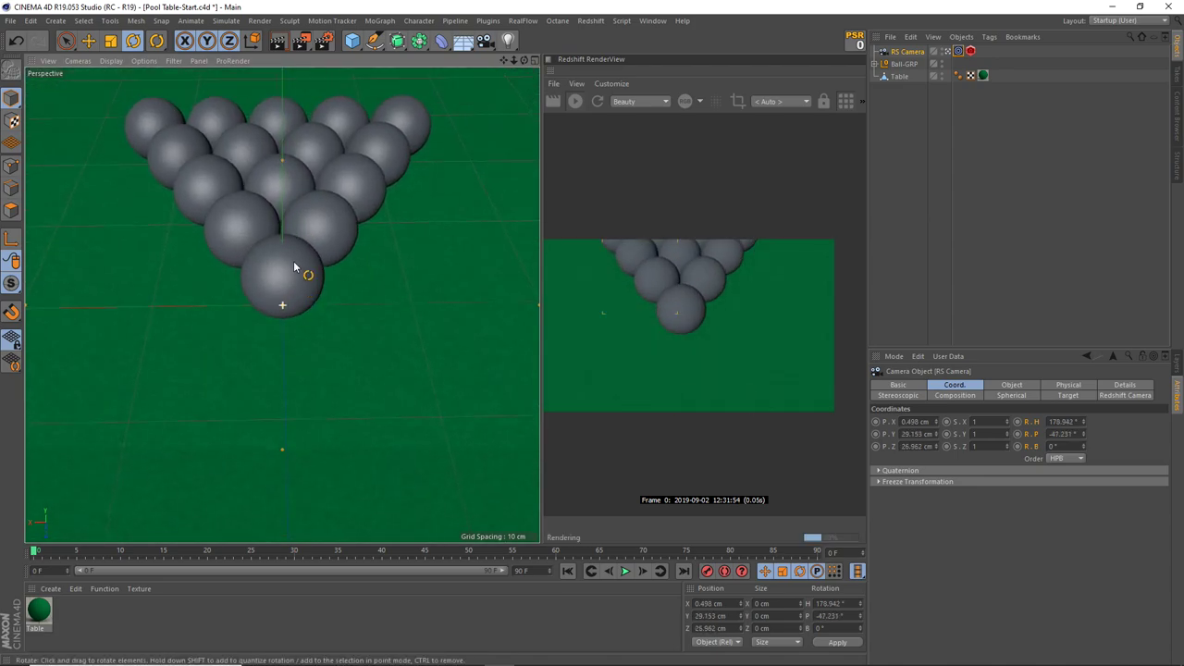
mouse_move(283, 228)
left_mouse_down("alt")
mouse_move(290, 191)
mouse_move(272, 187)
left_mouse_up("alt")
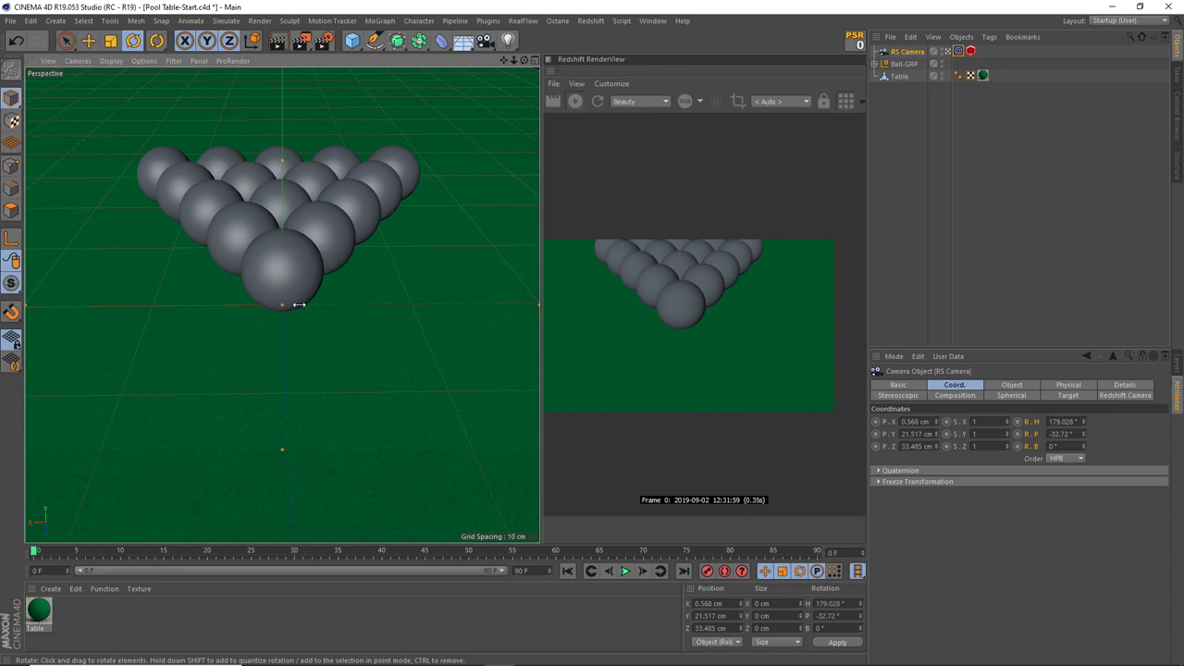
mouse_move(298, 305)
left_mouse_down("alt")
mouse_move(292, 329)
mouse_move(305, 298)
left_mouse_up("alt")
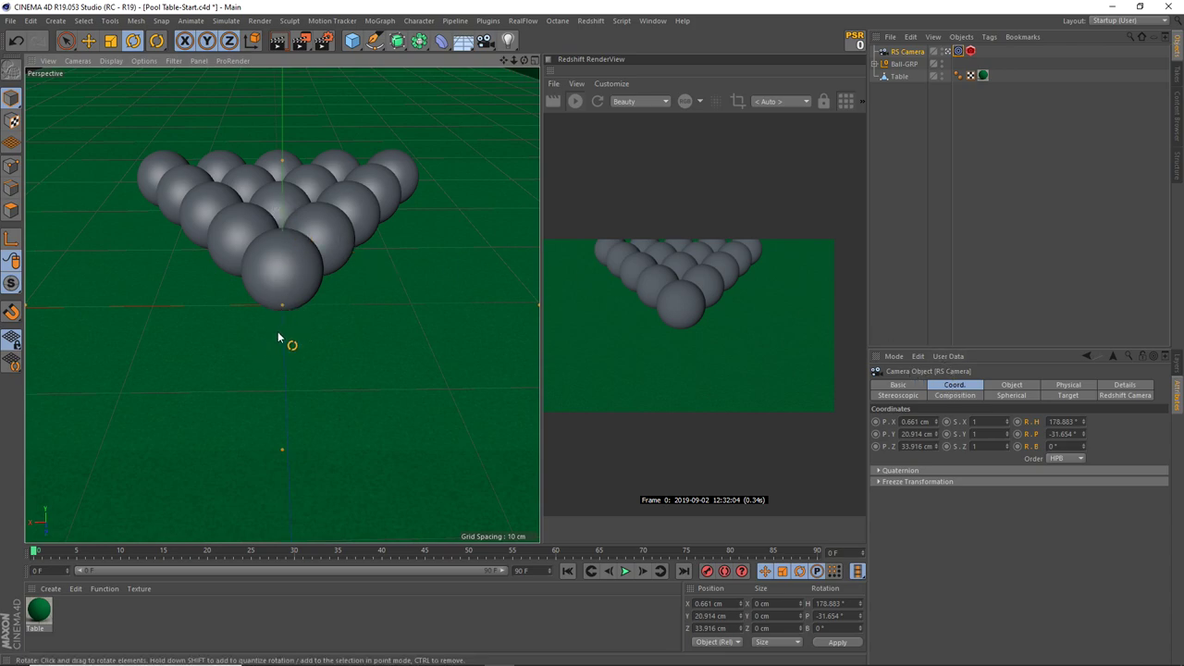
Step: Delete the camera's Target tag and move the camera nearer, framing the rack from above
left_click(958, 53)
key("Delete")
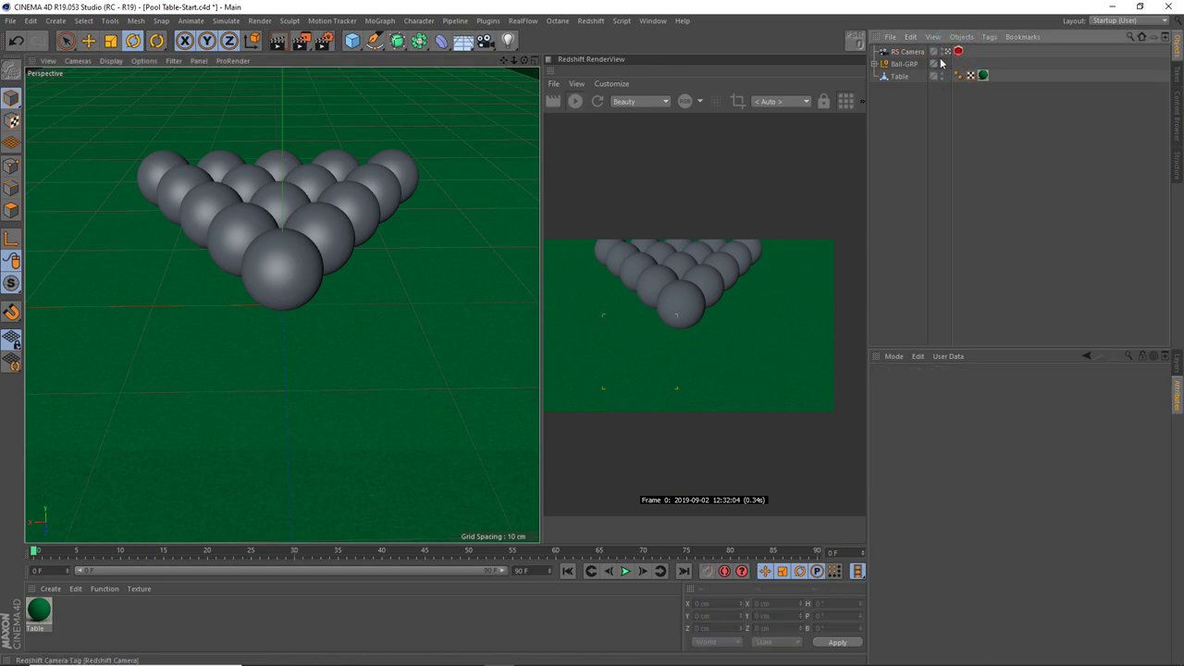
left_click_drag(275, 323, 271, 379, "alt")
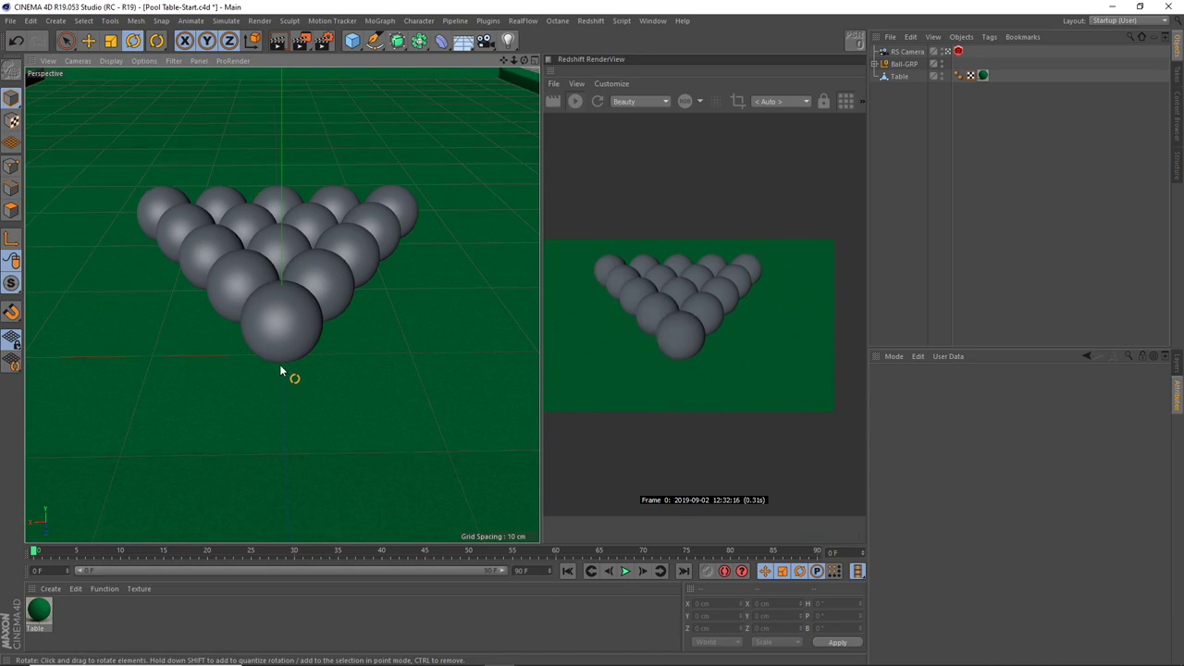
right_click_drag(280, 365, 279, 350, "alt")
mouse_move(278, 350)
left_mouse_down("alt")
mouse_move(276, 368)
mouse_move(303, 351)
left_mouse_up("alt")
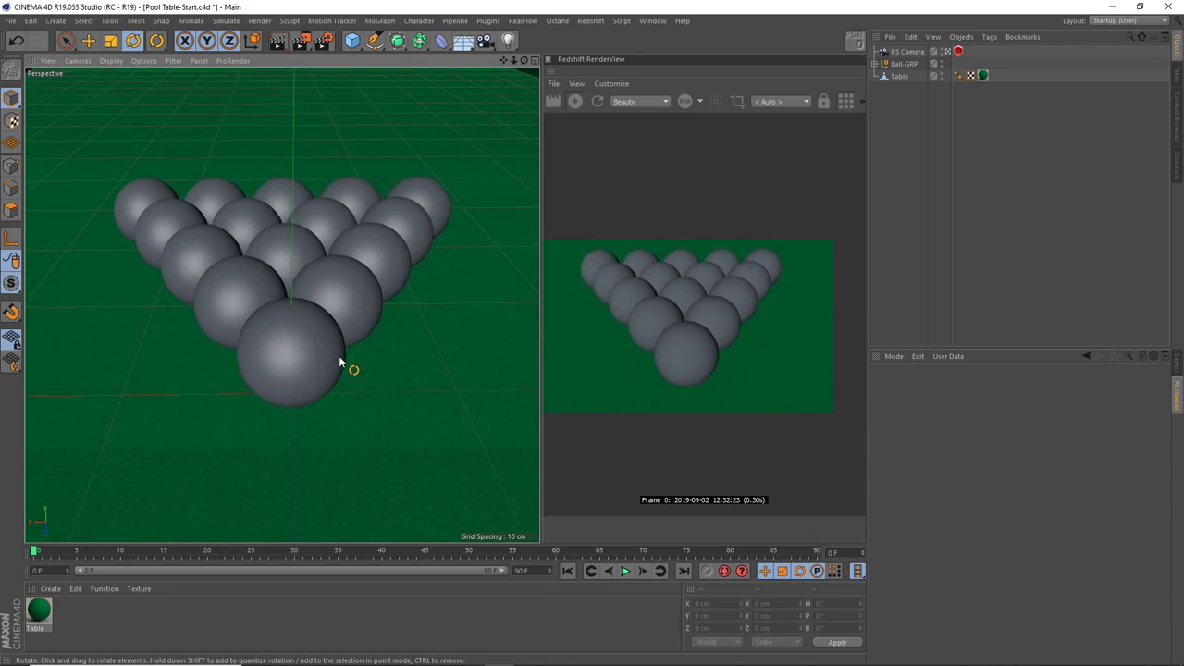
left_click(911, 52)
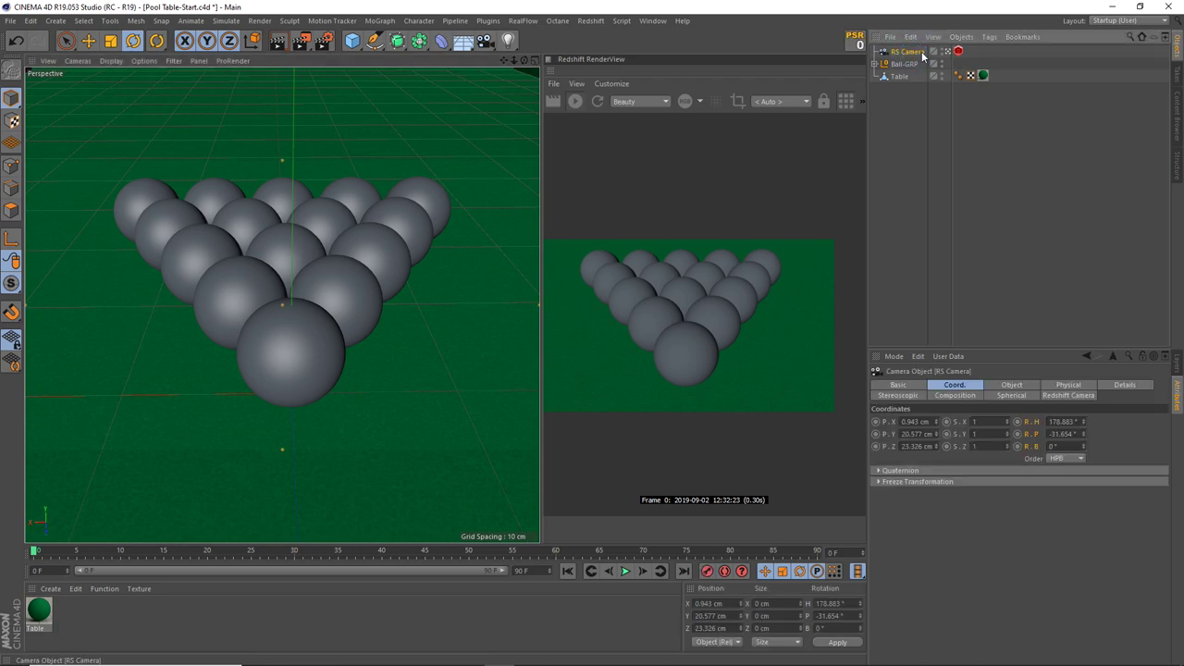
Step: Add a Protection tag to RS Camera with position set to Lock
right_click(922, 55)
mouse_move(964, 60)
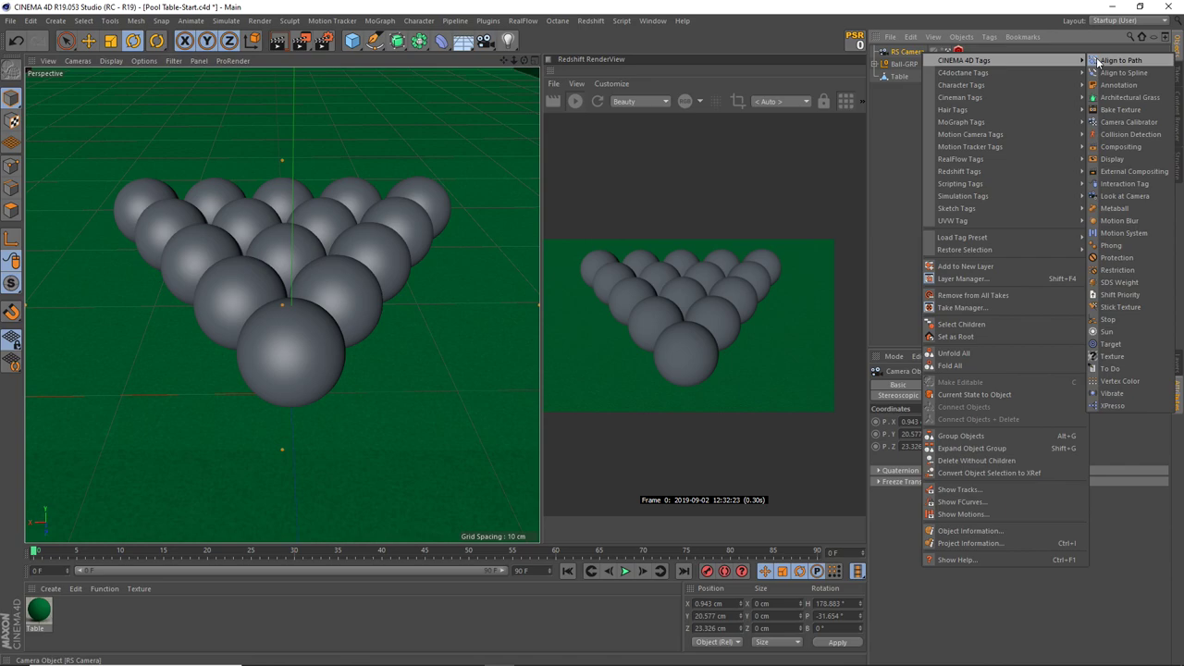
left_click(1106, 262)
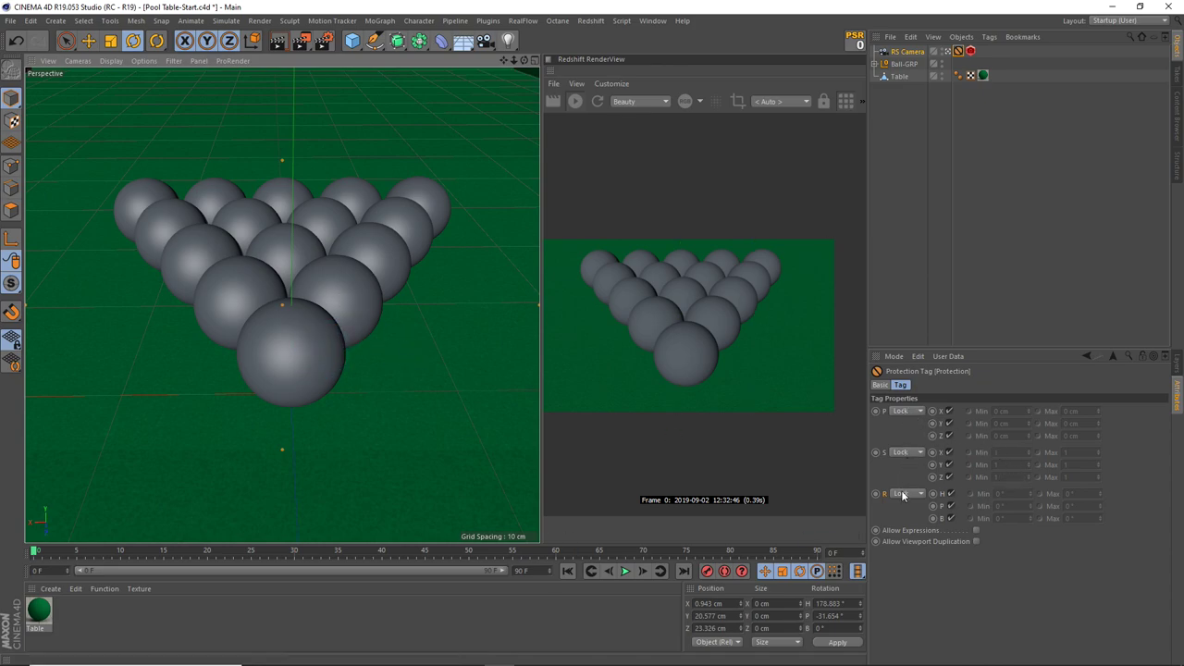
left_click(904, 411)
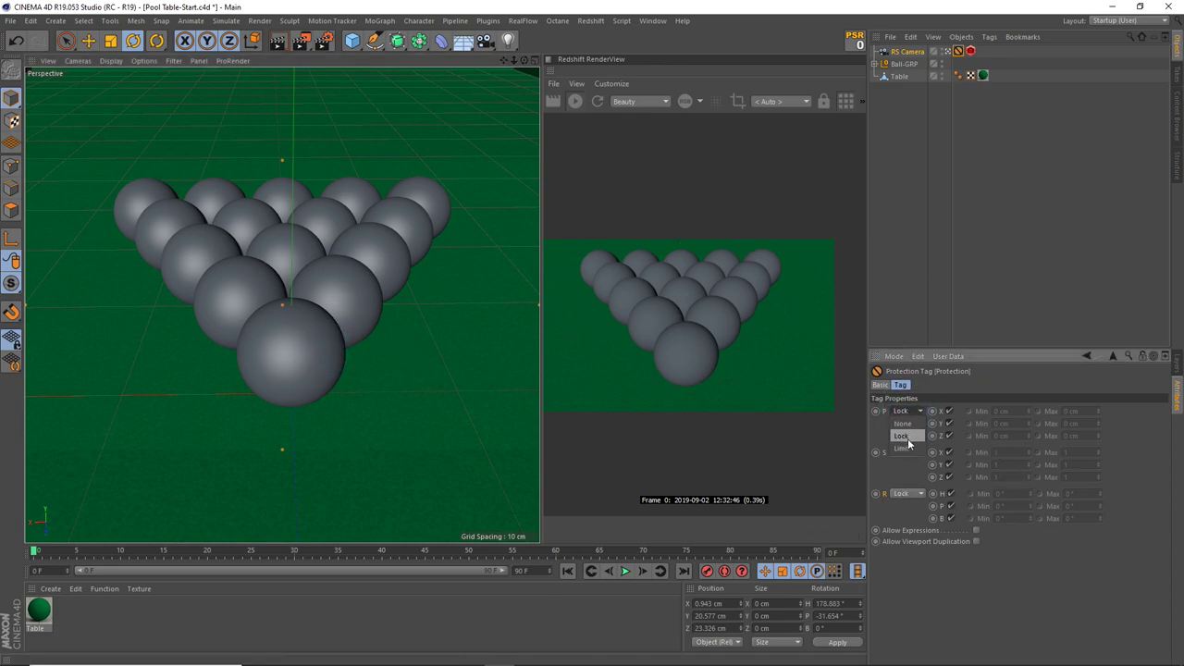
left_click(902, 436)
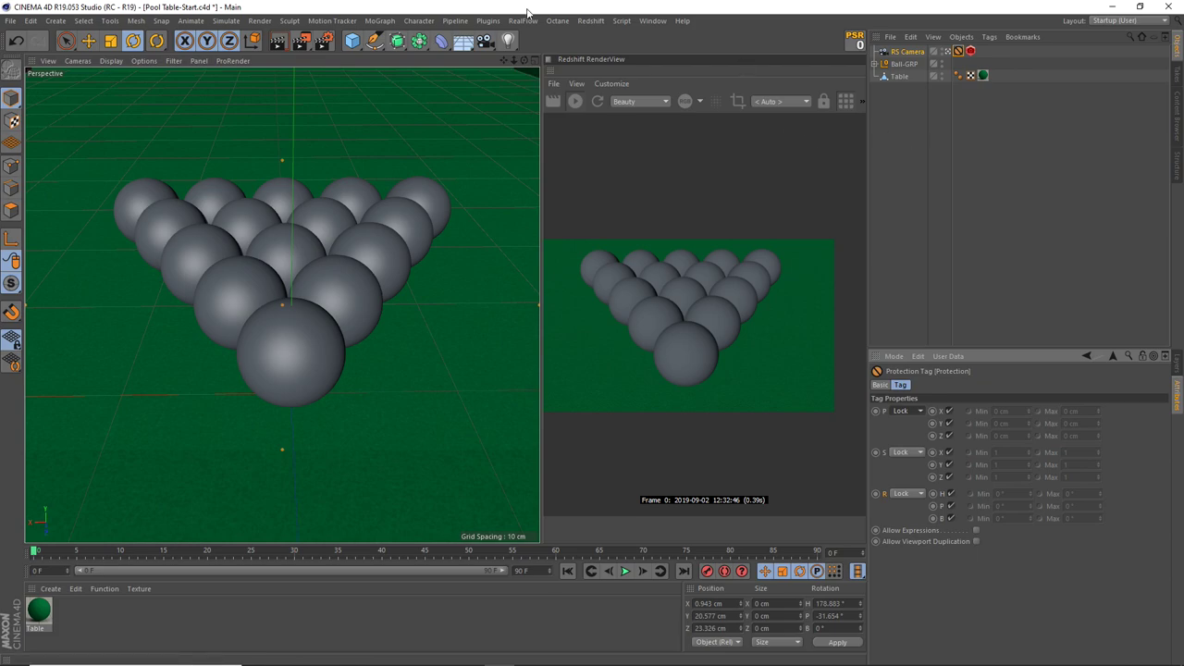
Step: Look over the standard light types, then bring up the Redshift menu's list of lights
left_click(508, 40)
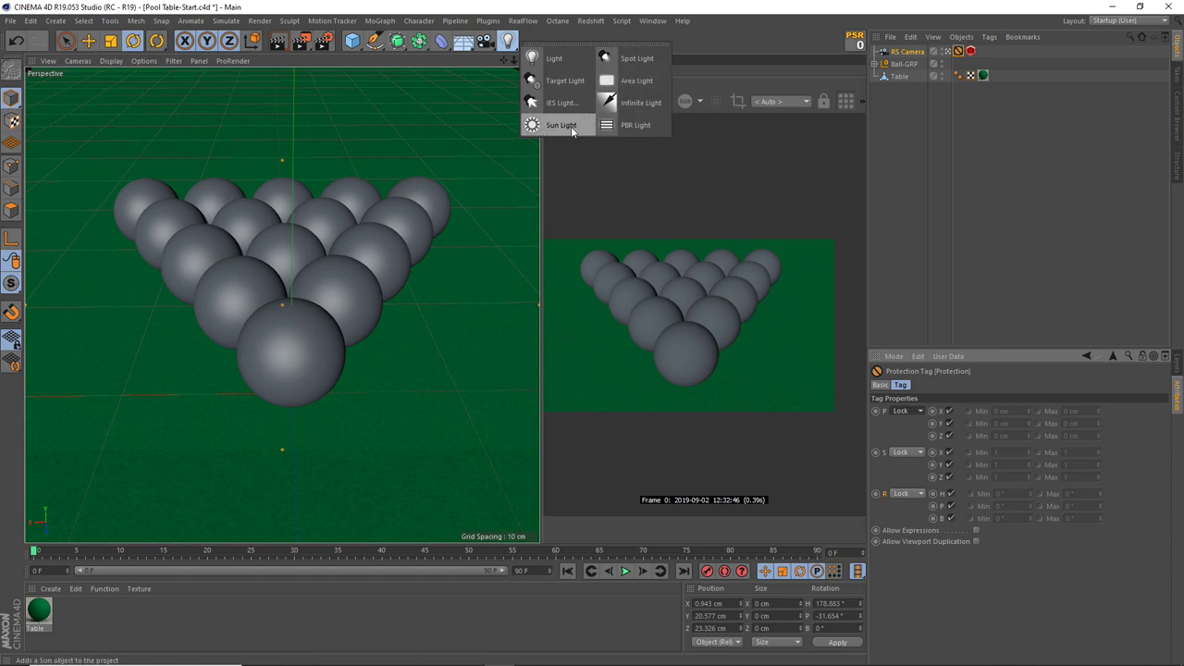
left_click(589, 21)
mouse_move(599, 52)
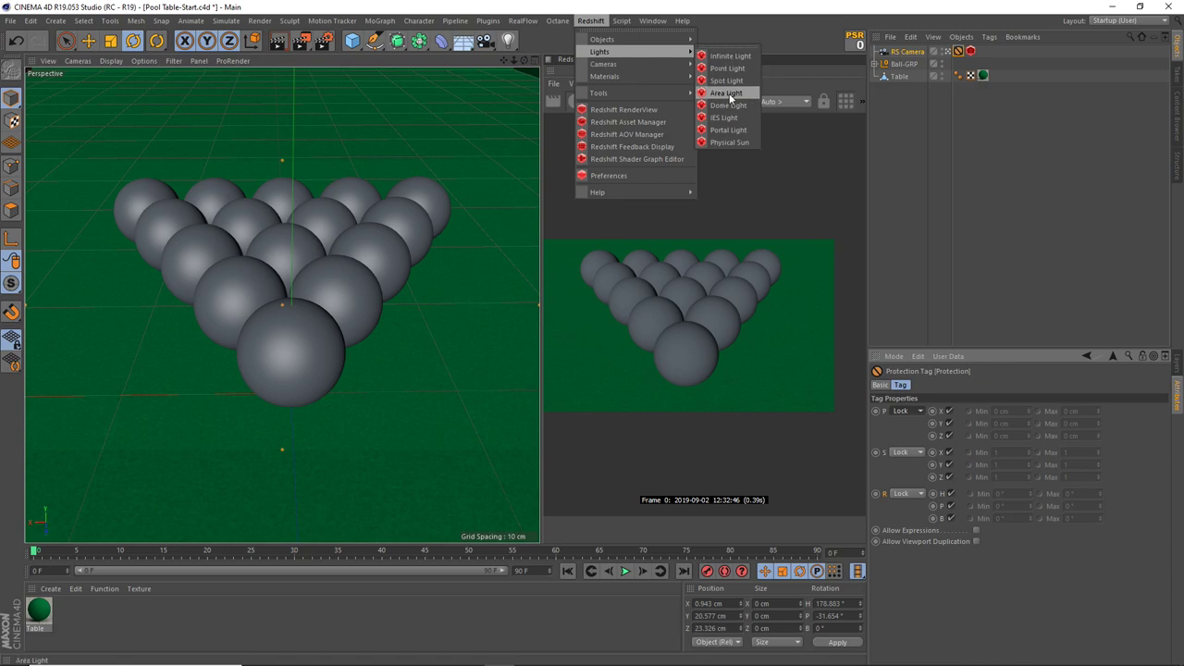
Step: Add a Redshift Area Light to the scene and stop viewing through the RS Camera
left_click(727, 94)
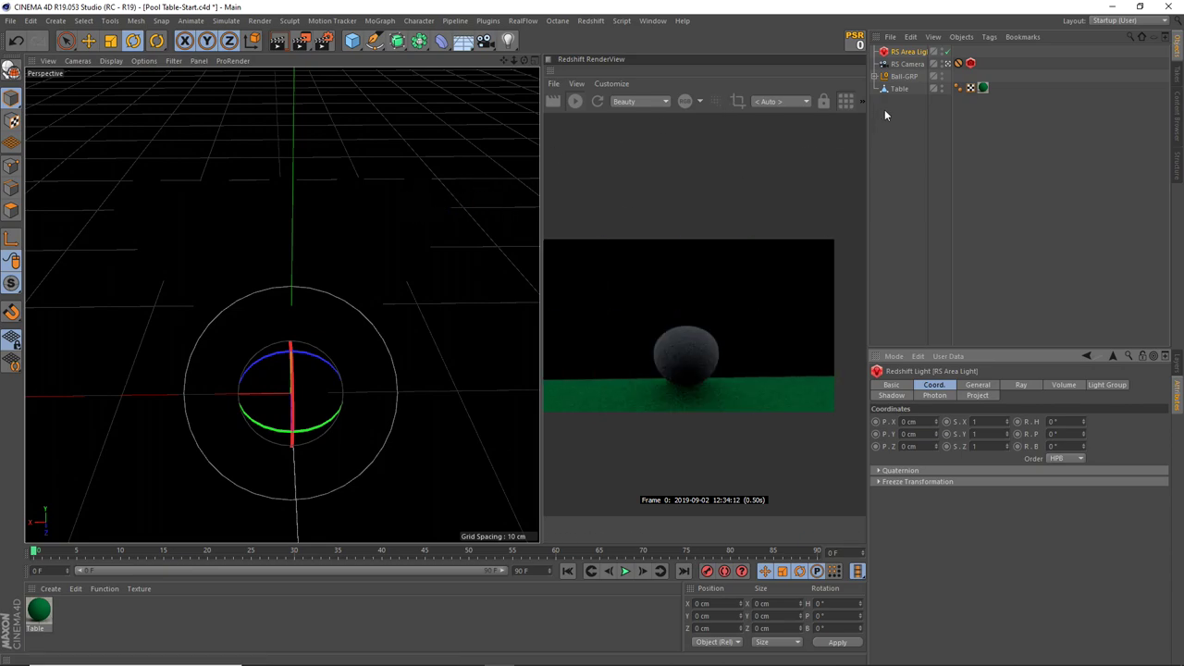
left_click(947, 64)
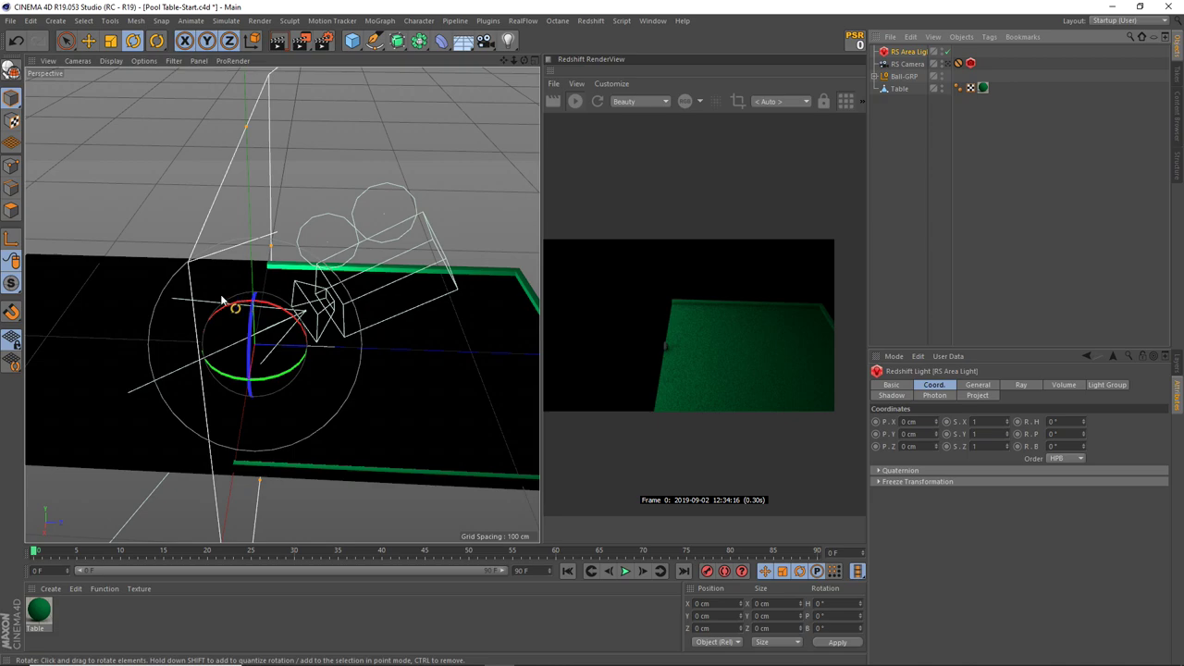
Step: Lift the RS Area Light along Y to about 46.2 cm above the green table
left_click_drag(232, 296, 221, 297, "alt")
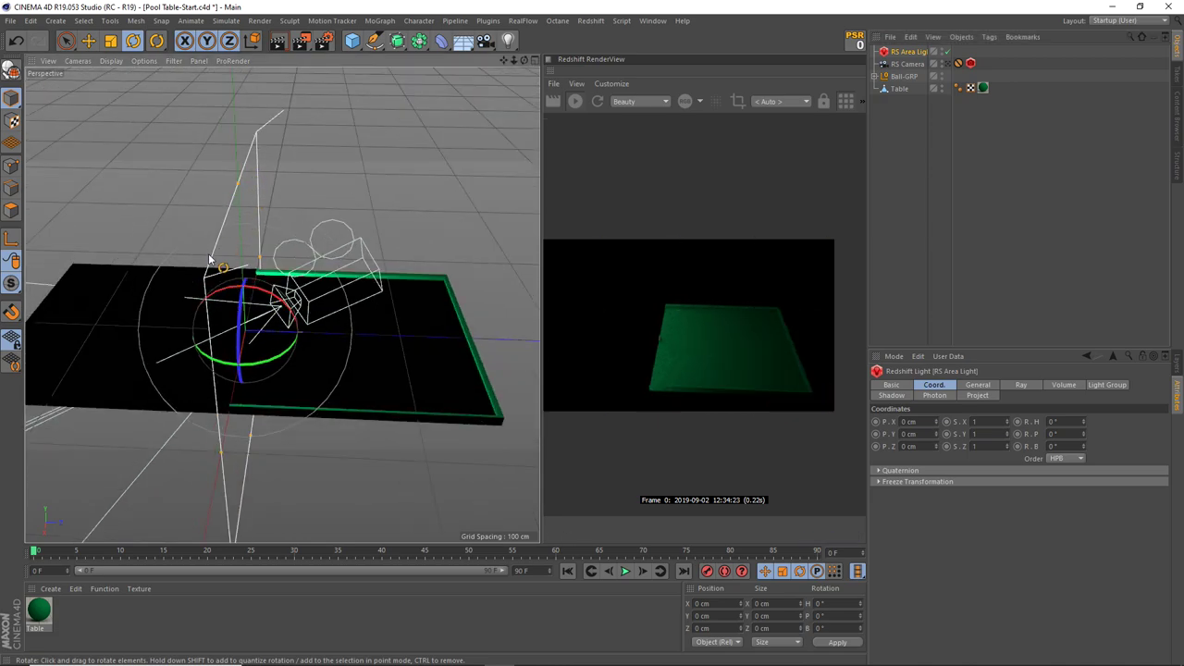
key("e")
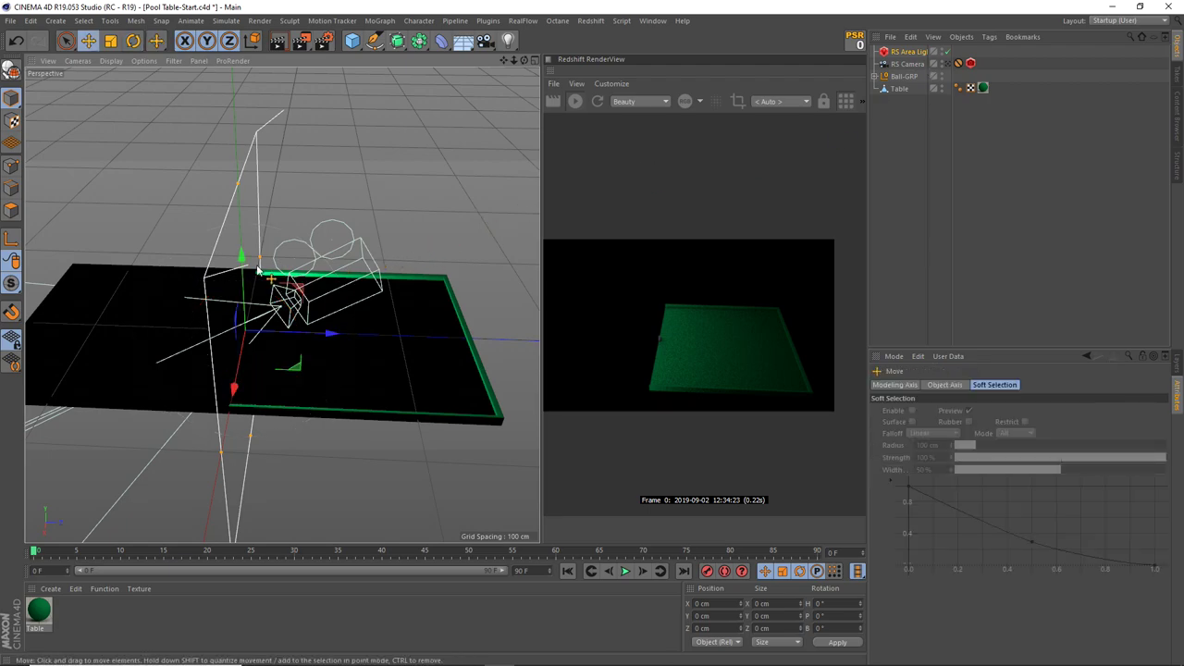
left_click_drag(239, 256, 232, 210)
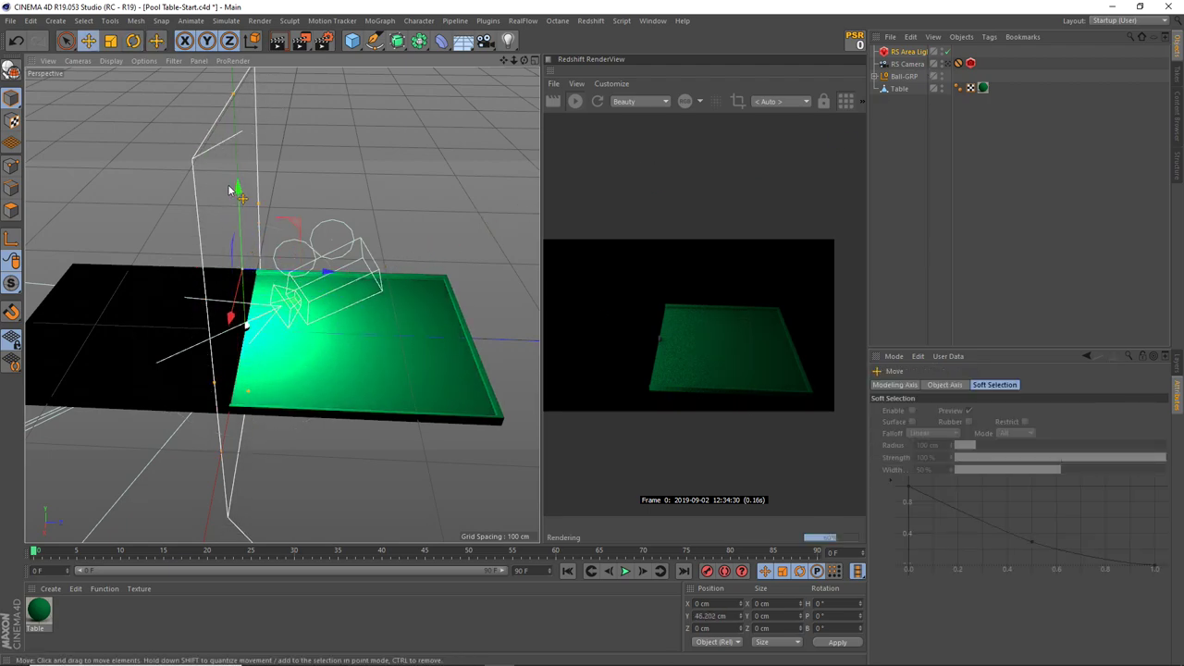
scroll(225, 216, "down", 2)
middle_click_drag(225, 216, 266, 290, "alt")
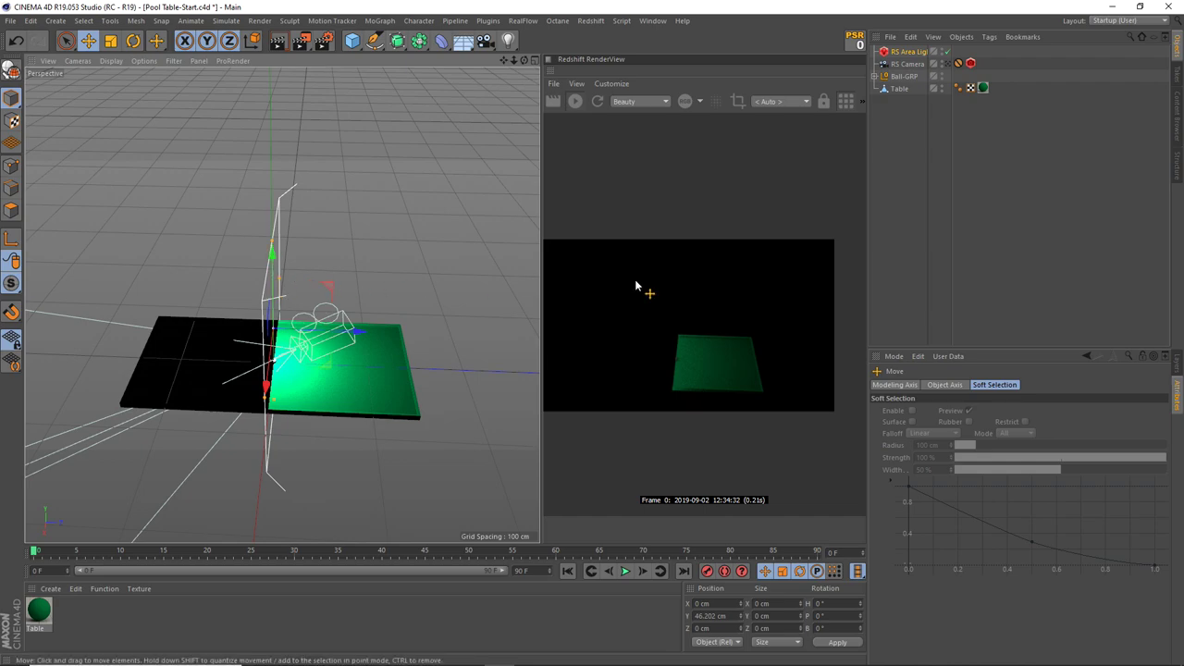
scroll(745, 292, "up", 1)
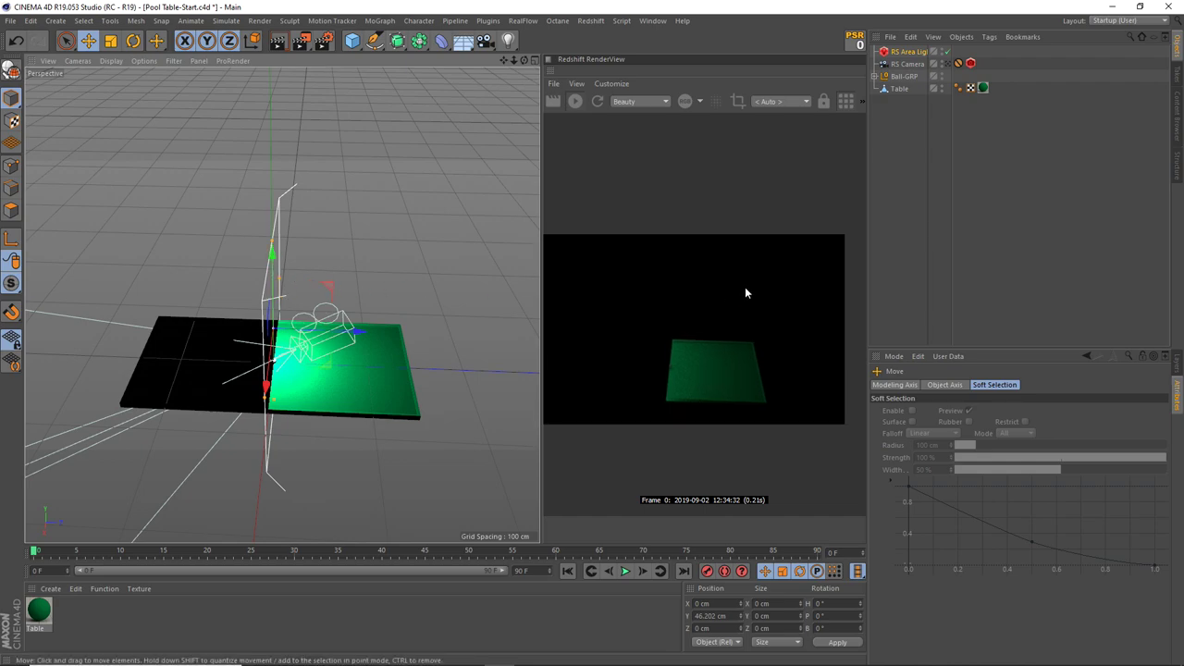
Step: Widen the Redshift RenderView beside the viewport, toggling the Post-Effects panel open and closed
left_click(861, 100)
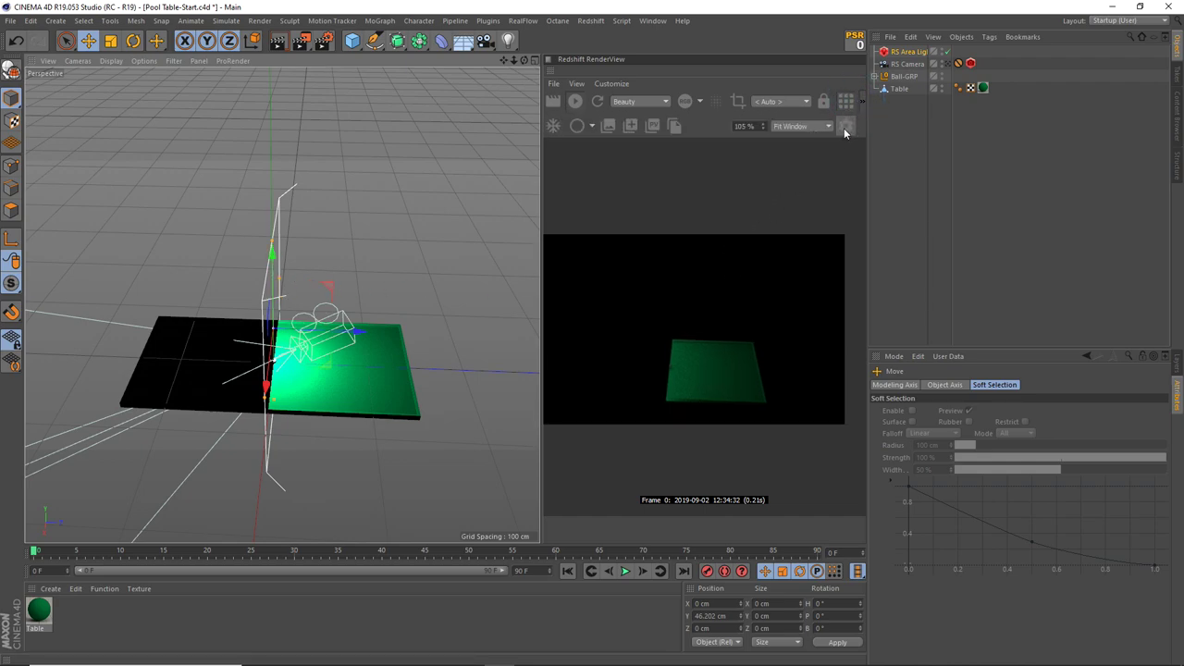
left_click(844, 127)
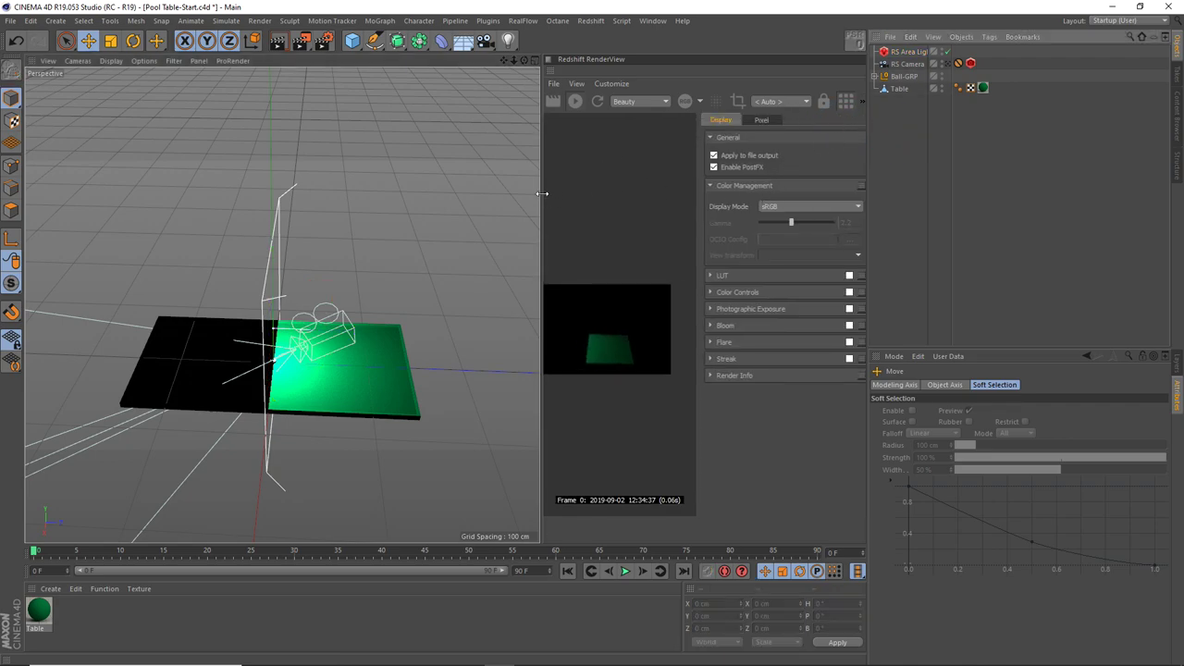
left_click_drag(542, 191, 395, 189)
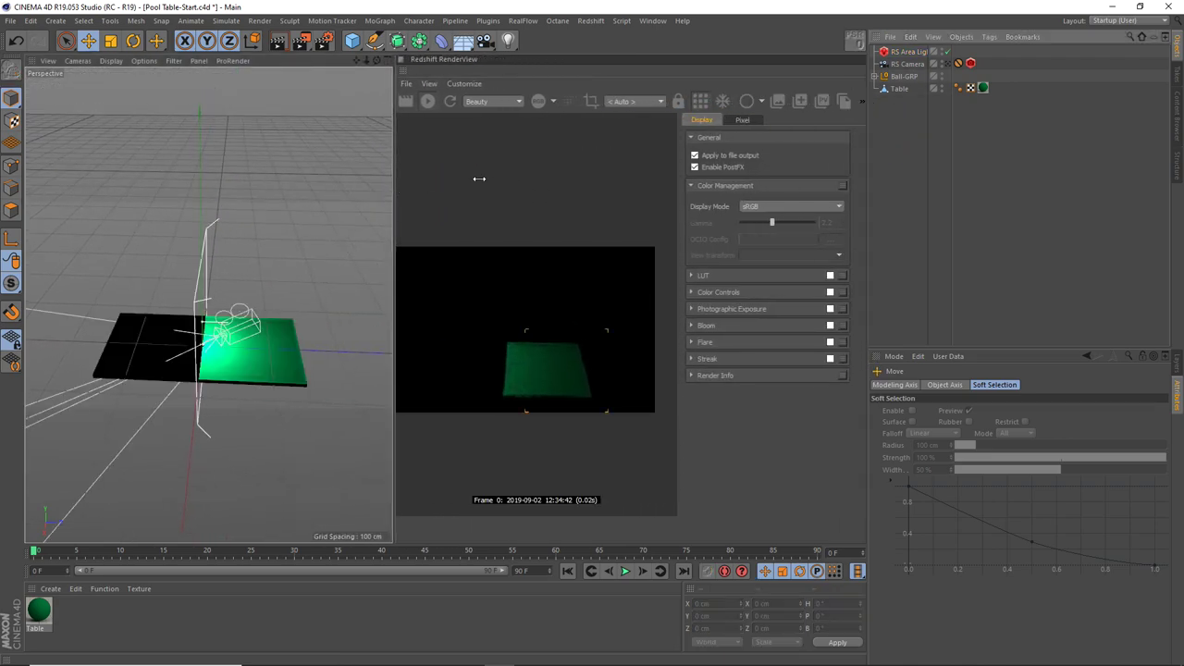
left_click(844, 101)
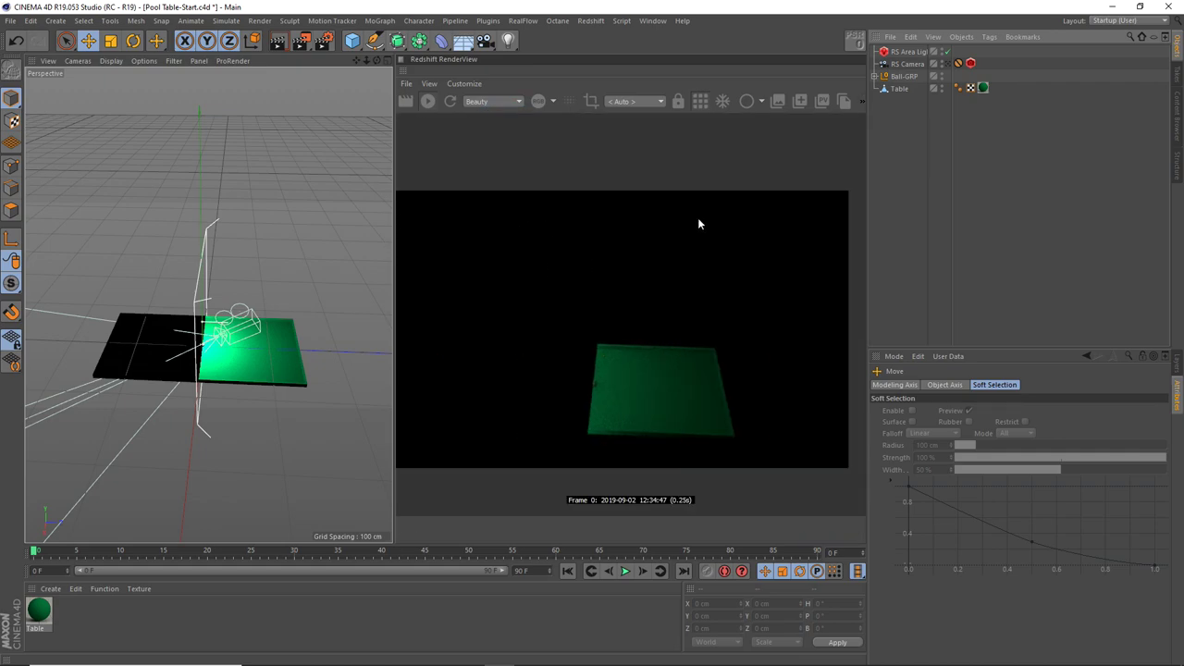
Step: Zoom and pan the render image, and orbit the viewport around the table
scroll(610, 252, "up", 1)
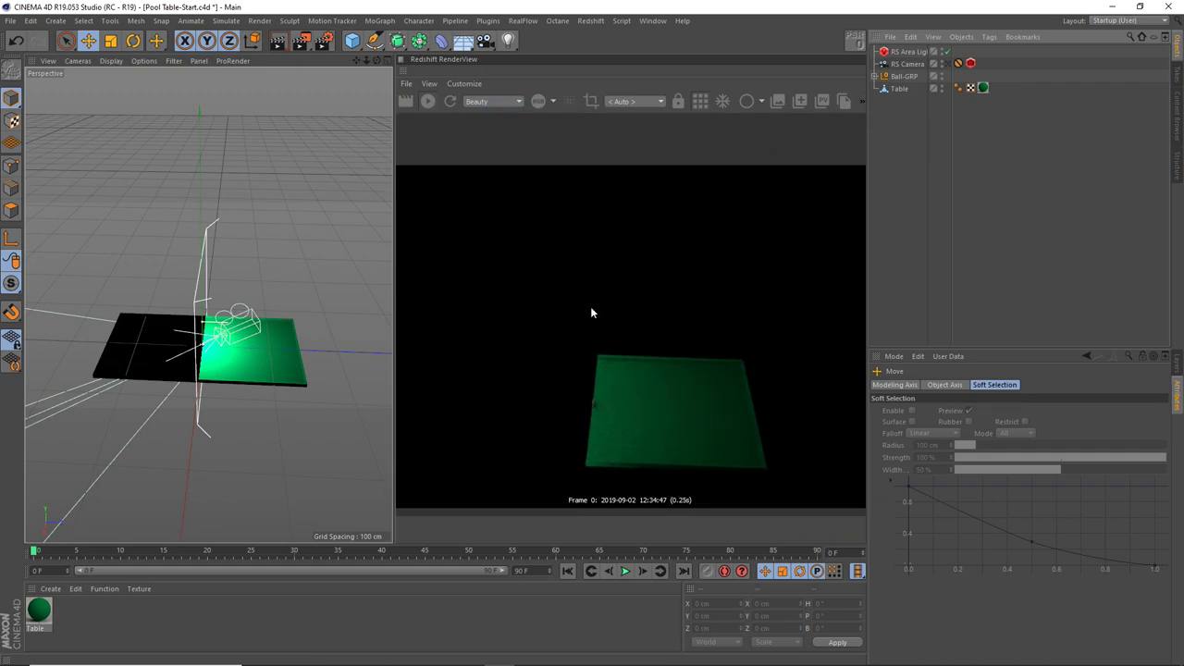
middle_click_drag(590, 310, 586, 283)
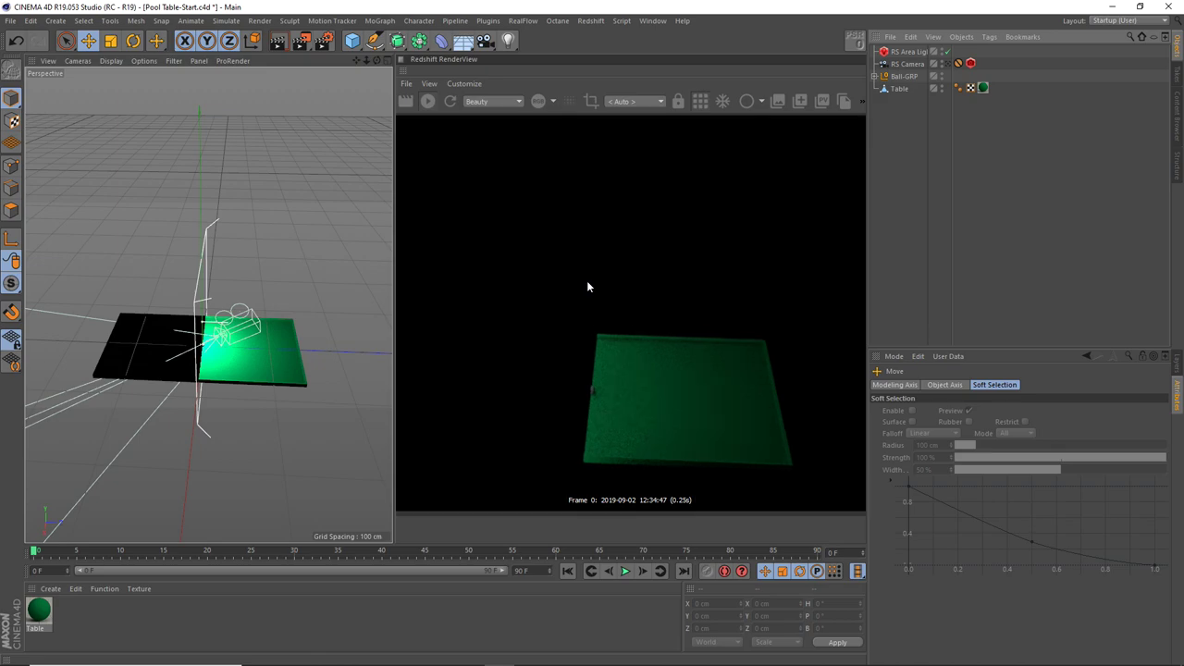
scroll(215, 373, "up", 3)
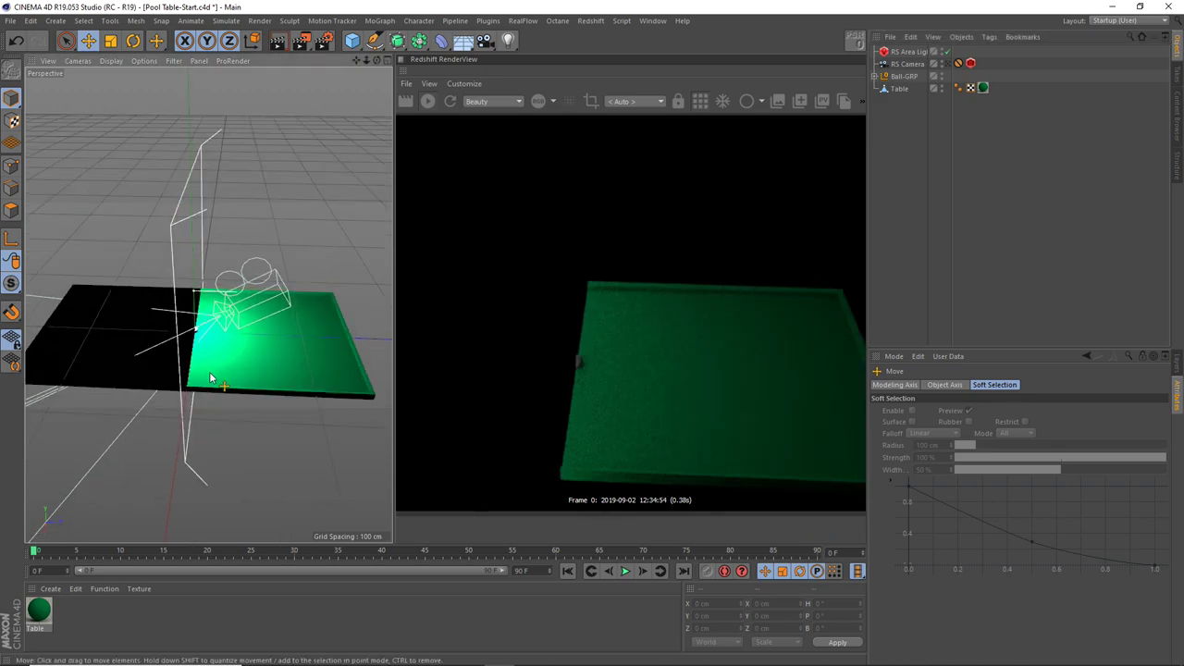
left_click_drag(215, 367, 249, 358, "alt")
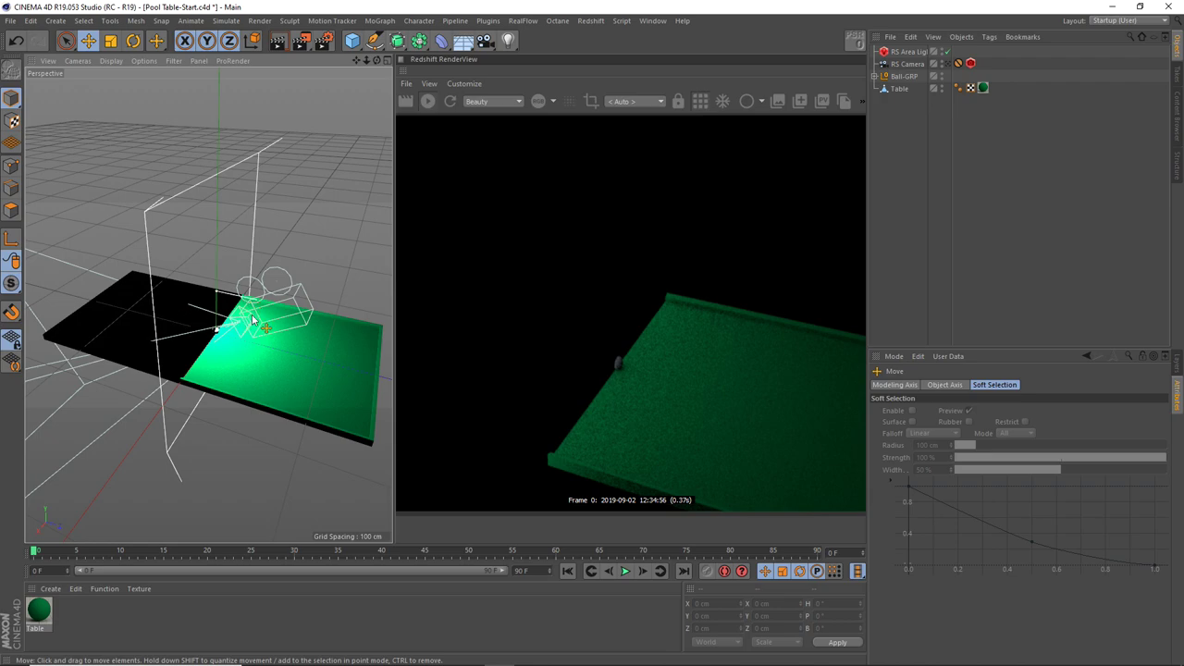
Step: Zoom and orbit the viewport for a closer look at the lit table edge
scroll(220, 324, "up", 2)
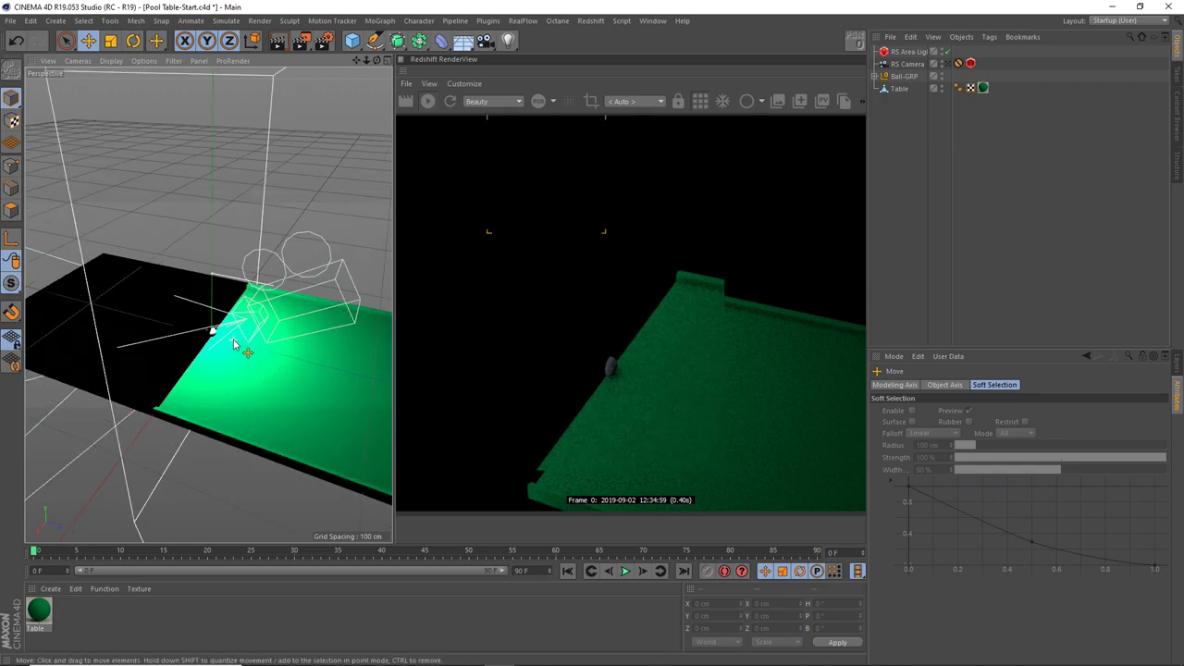
mouse_move(255, 350)
left_mouse_down("alt")
mouse_move(234, 347)
mouse_move(249, 298)
left_mouse_up("alt")
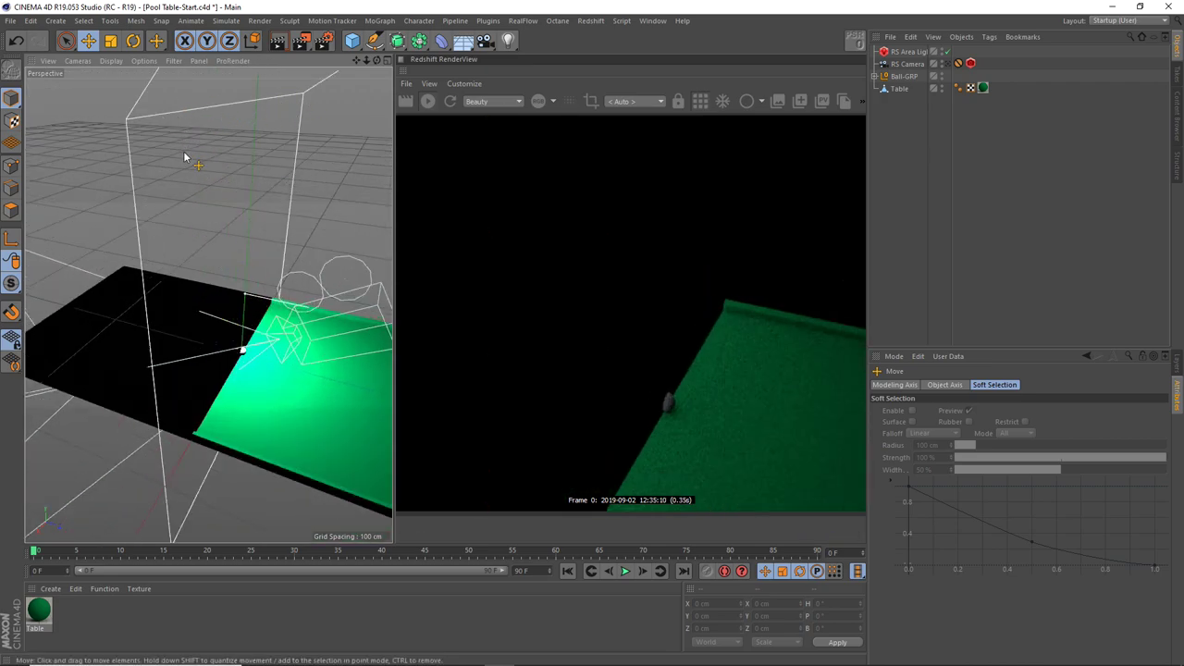
left_click_drag(185, 158, 179, 153, "alt")
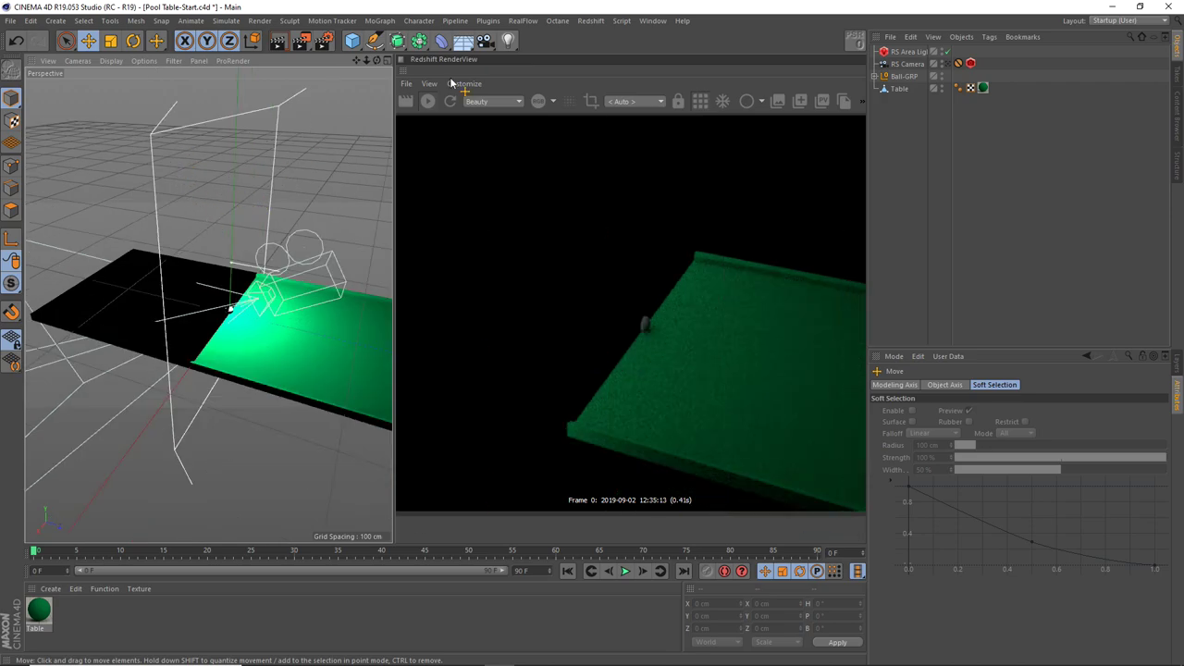
Step: Select the RS Area Light and raise it high above the table, to about 165 cm
left_click(200, 128)
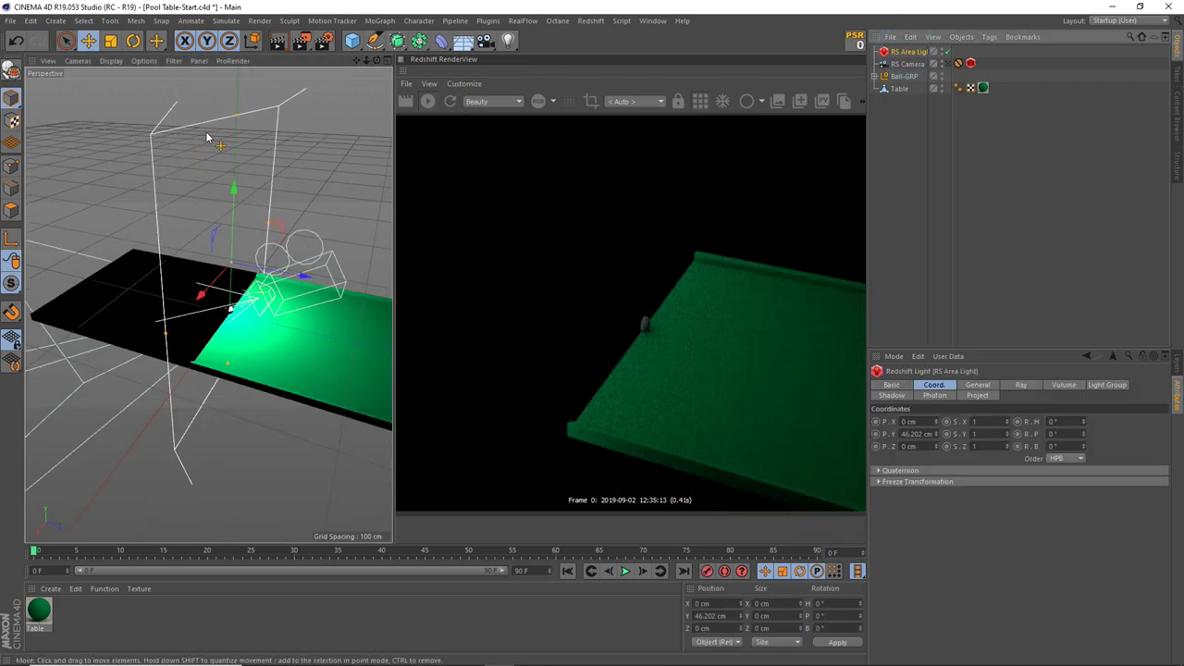
mouse_move(233, 189)
left_mouse_down()
mouse_move(235, 158)
mouse_move(235, 214)
mouse_move(228, 185)
left_mouse_up()
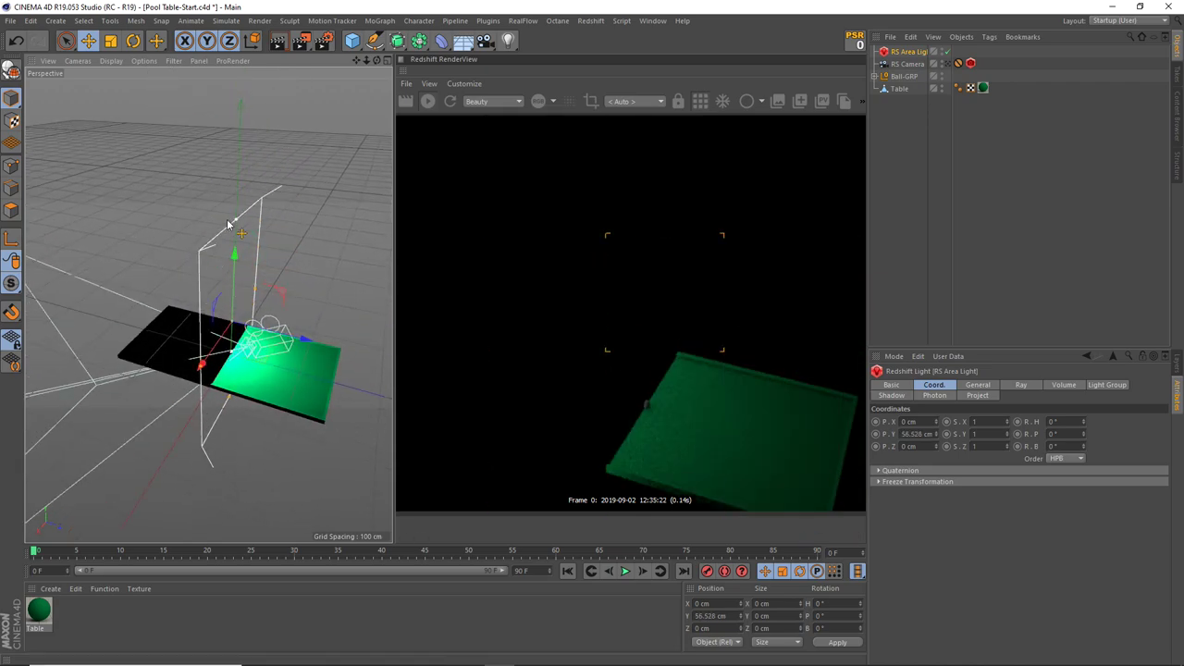
left_click_drag(235, 252, 235, 149)
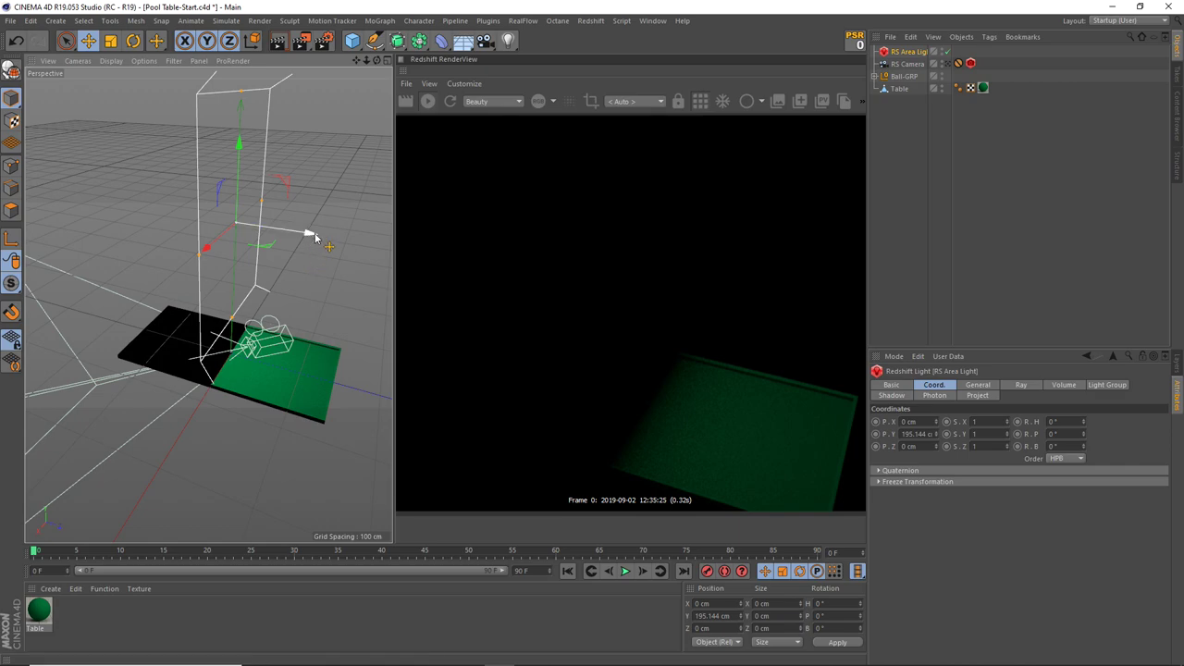
left_click_drag(314, 238, 268, 238, "alt")
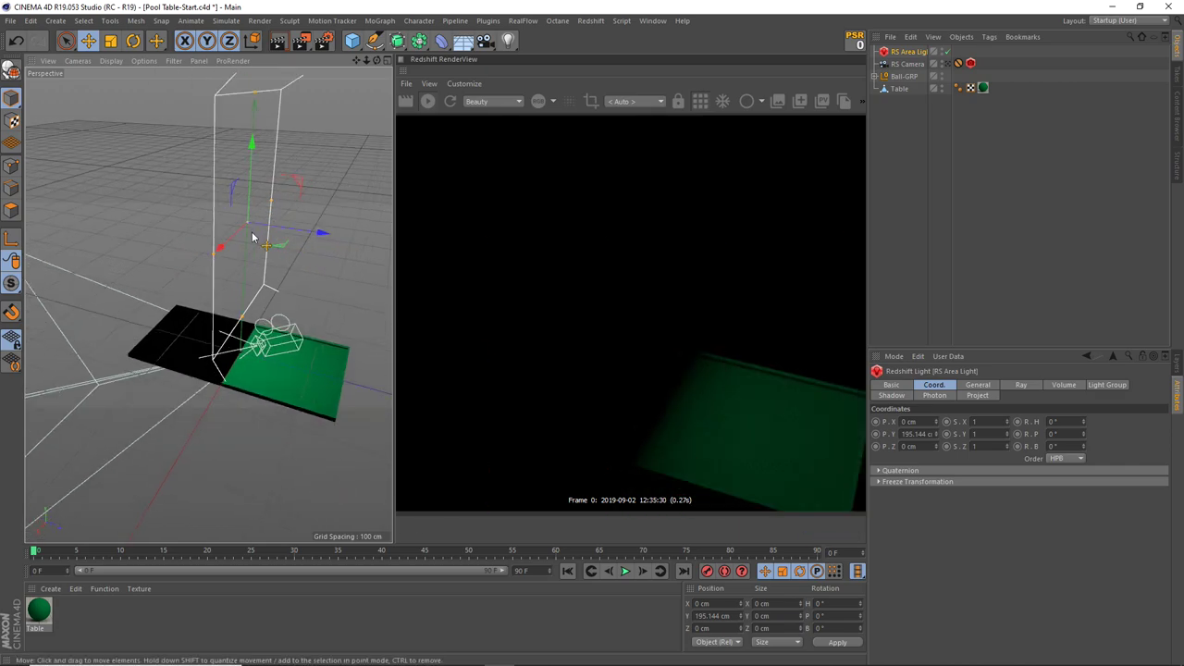
Step: Rotate the area light to pitch it down toward the table, orbiting to check the angle
key("r")
mouse_move(267, 233)
left_mouse_down()
mouse_move(281, 208)
mouse_move(284, 252)
left_mouse_up()
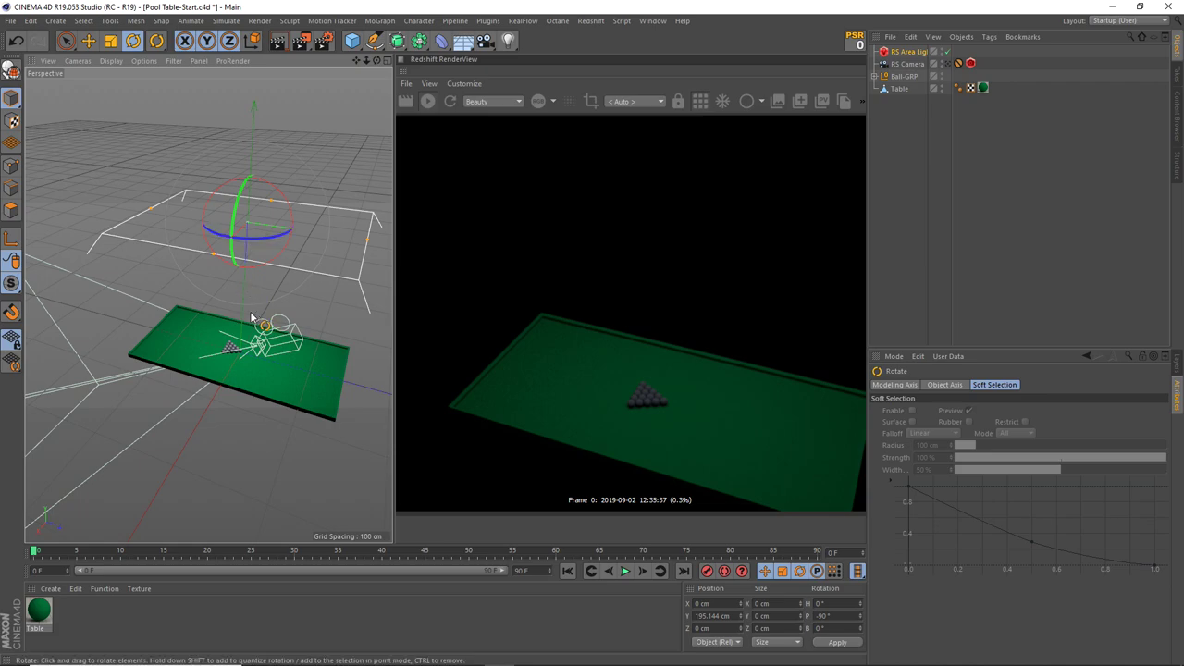
scroll(241, 294, "up", 3)
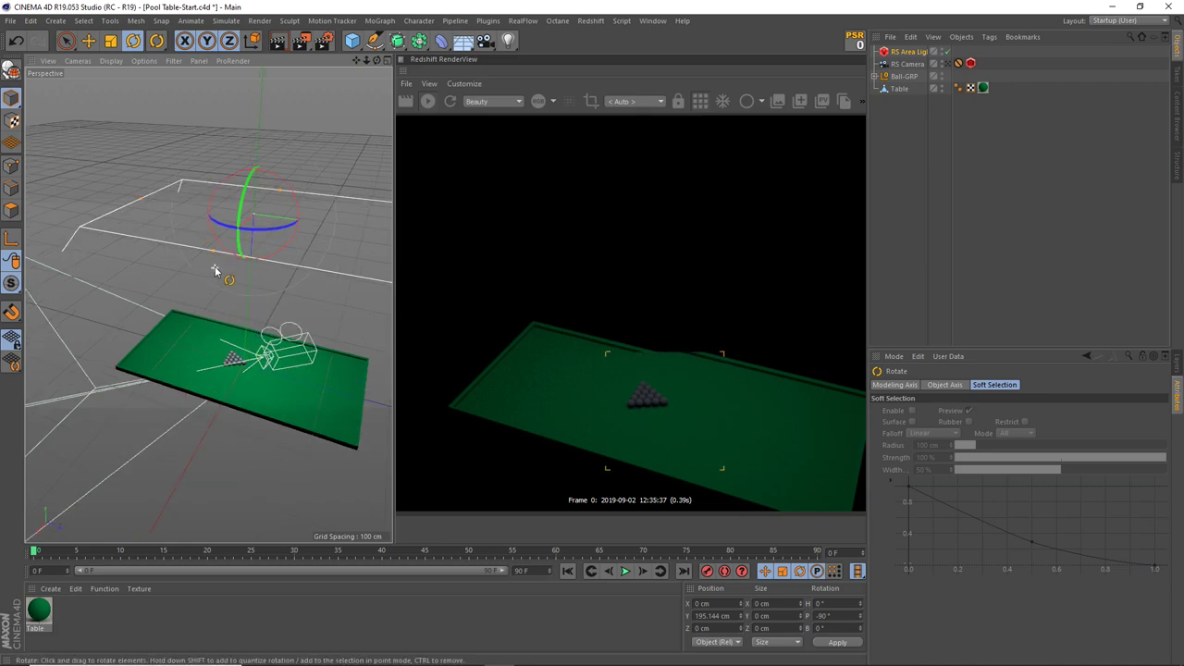
scroll(259, 264, "down", 2)
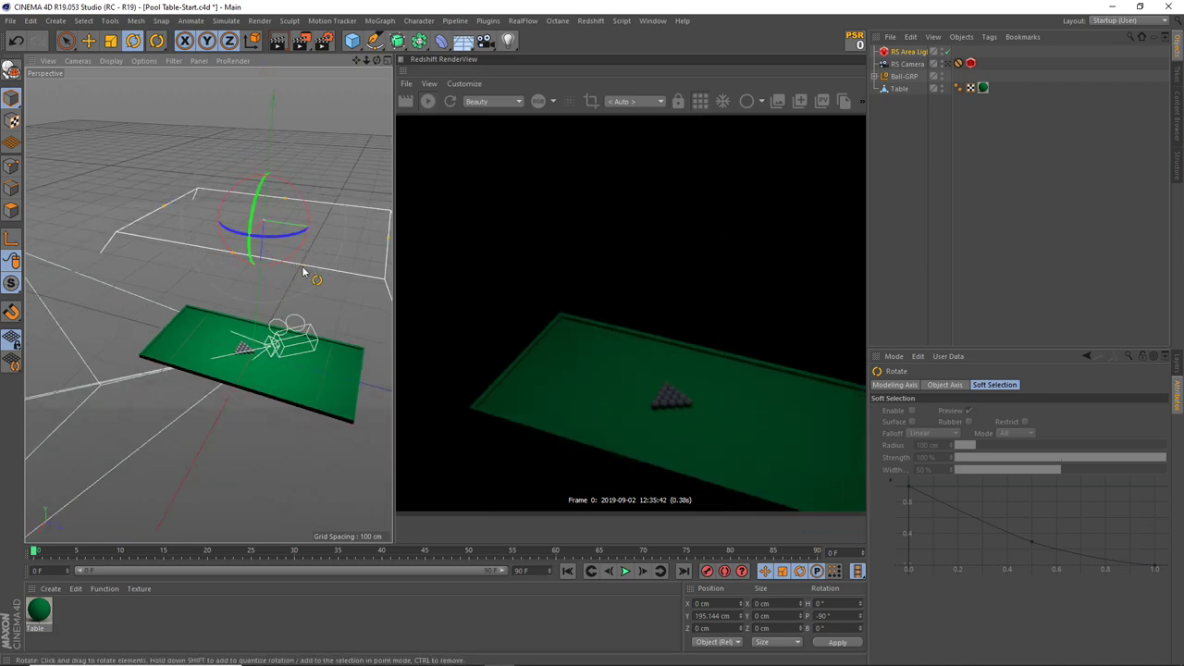
scroll(310, 257, "up", 2)
left_click_drag(314, 245, 314, 296, "alt")
key("e")
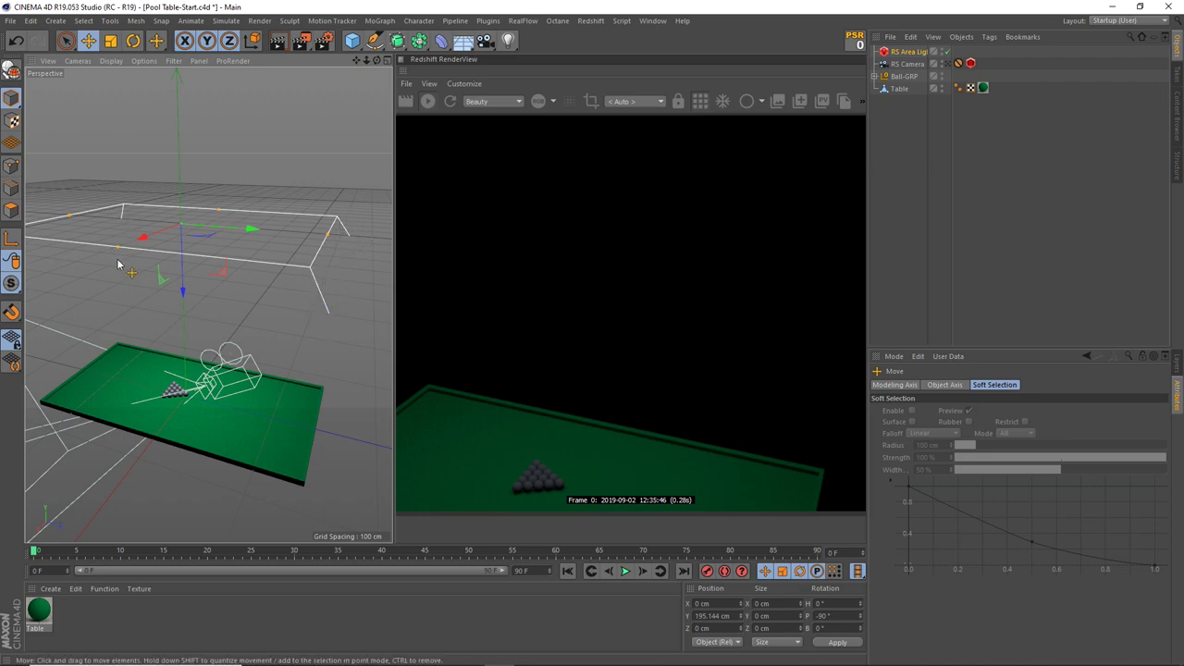
Step: Lower the RS Area Light to Y 48.907 cm, then select it and widen the name column
mouse_move(180, 278)
left_mouse_down()
mouse_move(219, 339)
mouse_move(217, 243)
mouse_move(218, 328)
left_mouse_up()
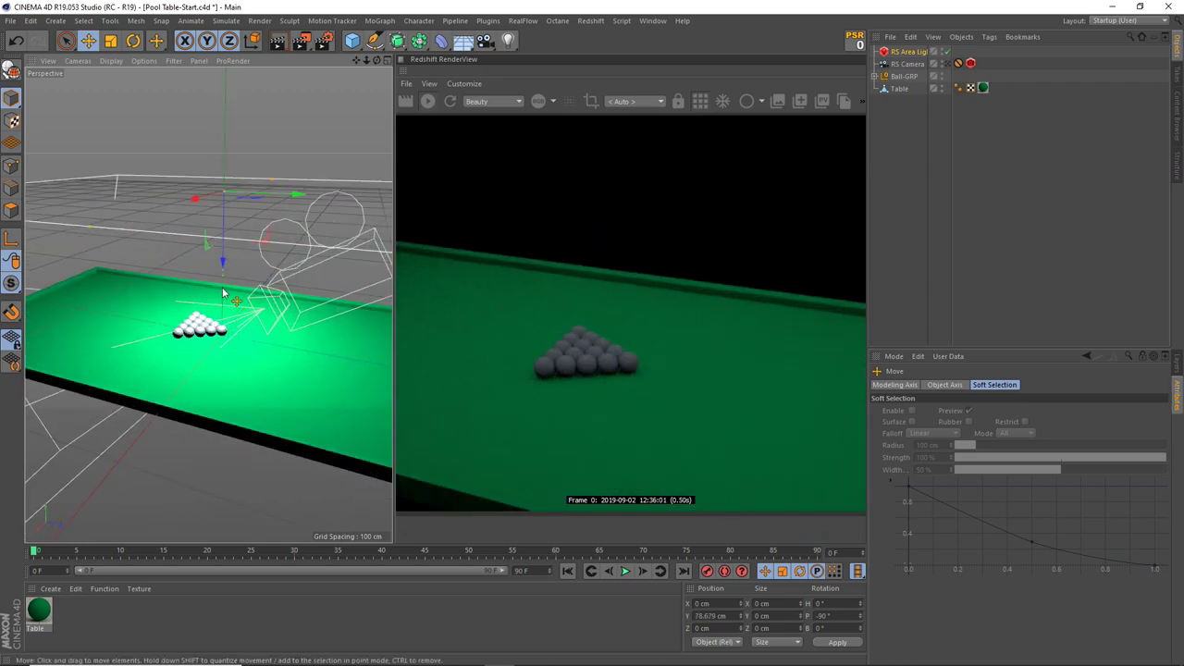
mouse_move(221, 328)
left_mouse_down()
mouse_move(222, 280)
mouse_move(219, 317)
mouse_move(233, 307)
left_mouse_up()
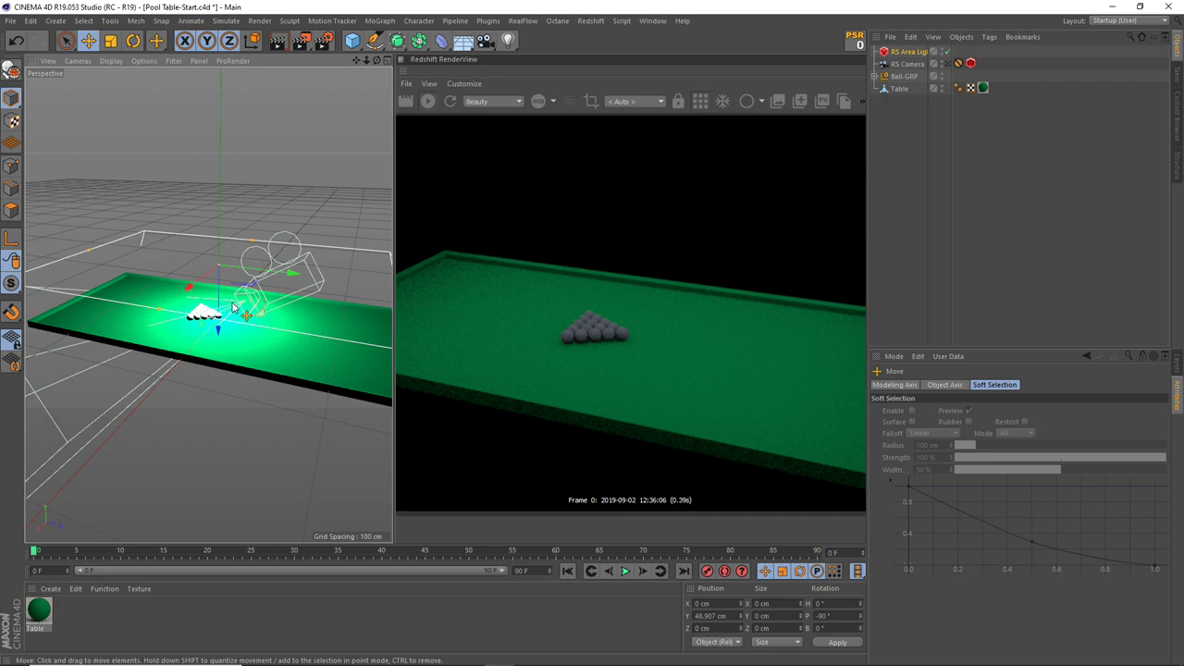
left_click(508, 41)
left_click_drag(205, 292, 222, 305, "alt")
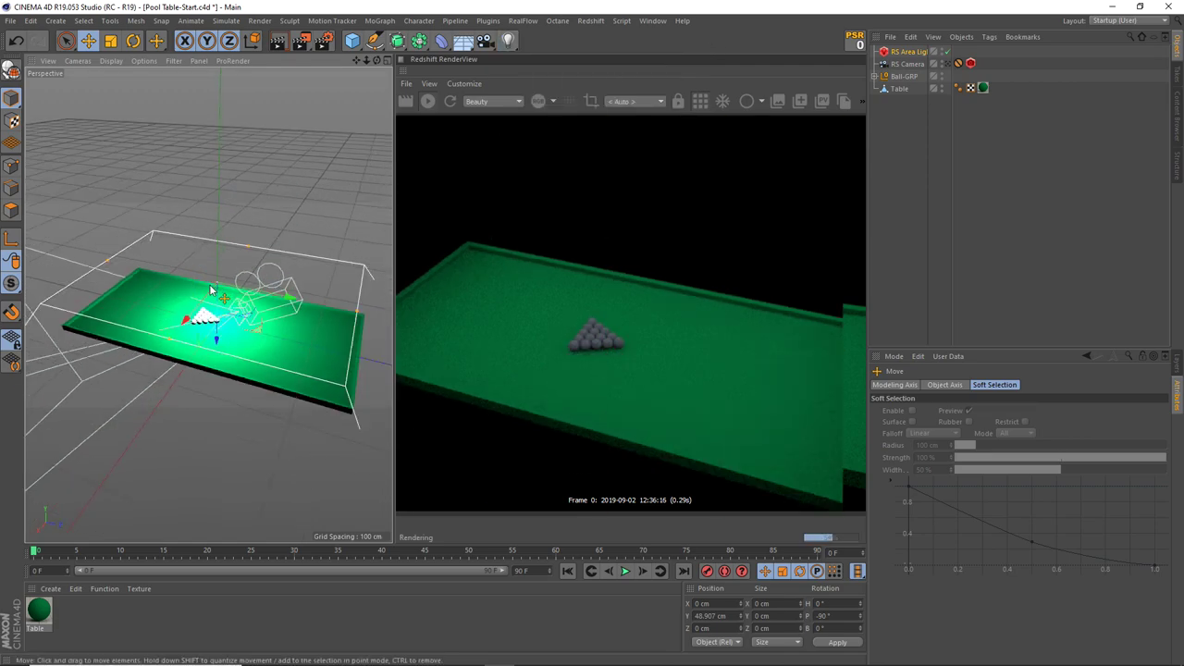
left_click(901, 52)
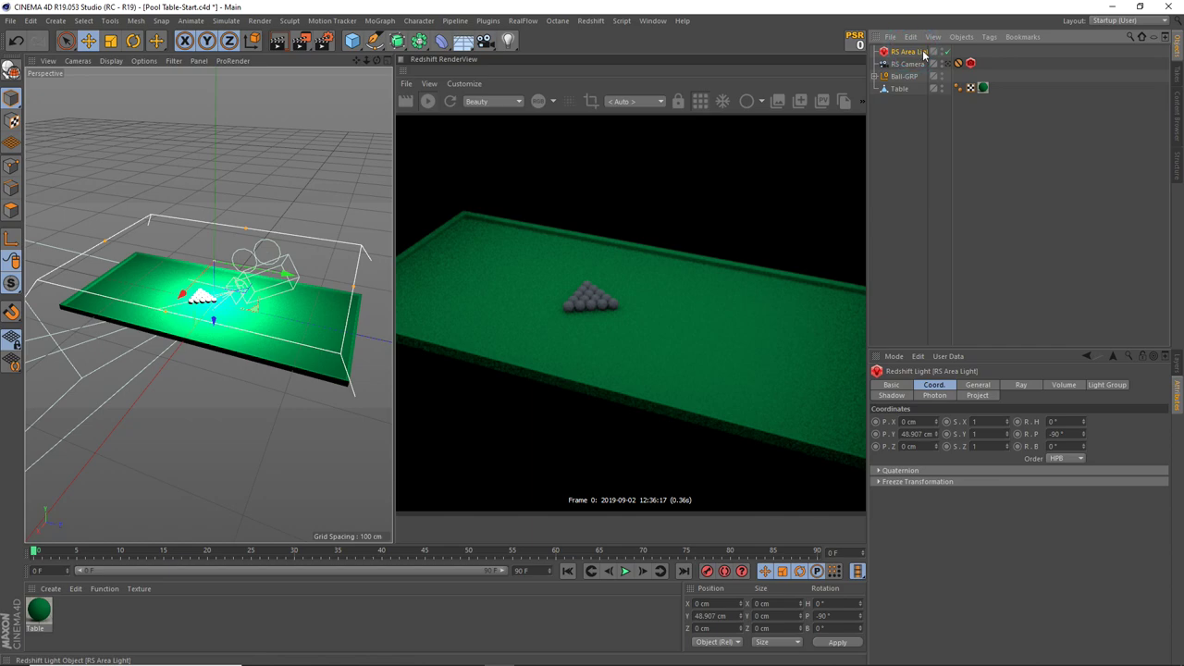
left_click_drag(929, 74, 968, 73)
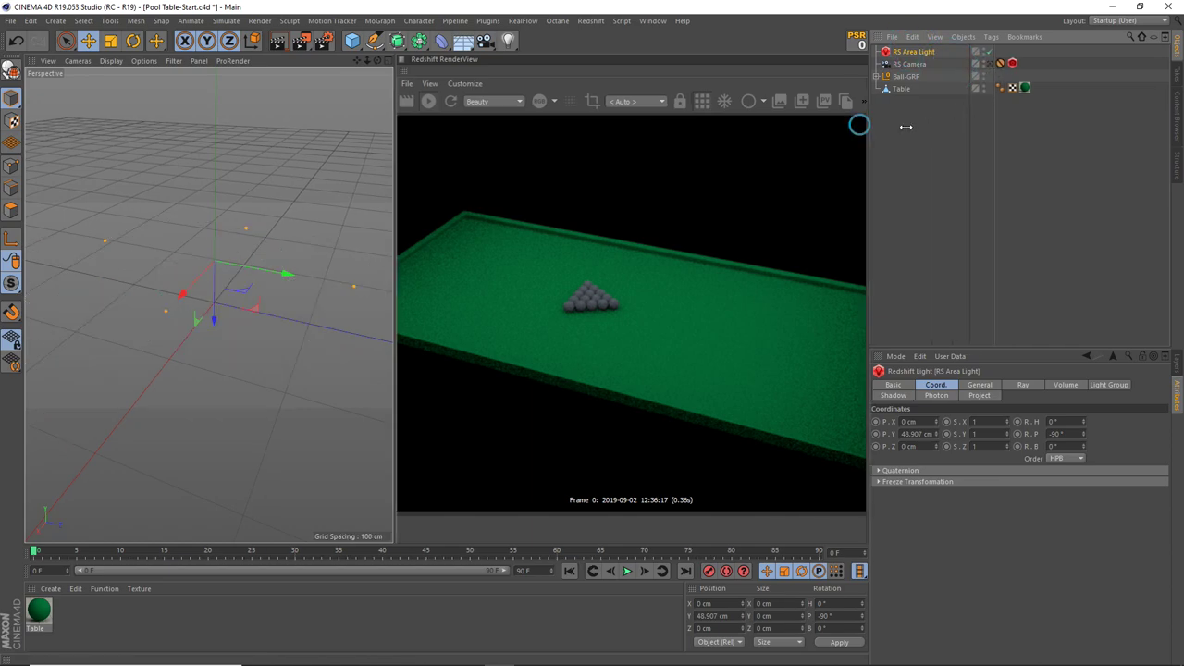
Step: Widen the RenderView and change the light's General tab Light Type from Area to Point
left_click_drag(870, 127, 918, 111)
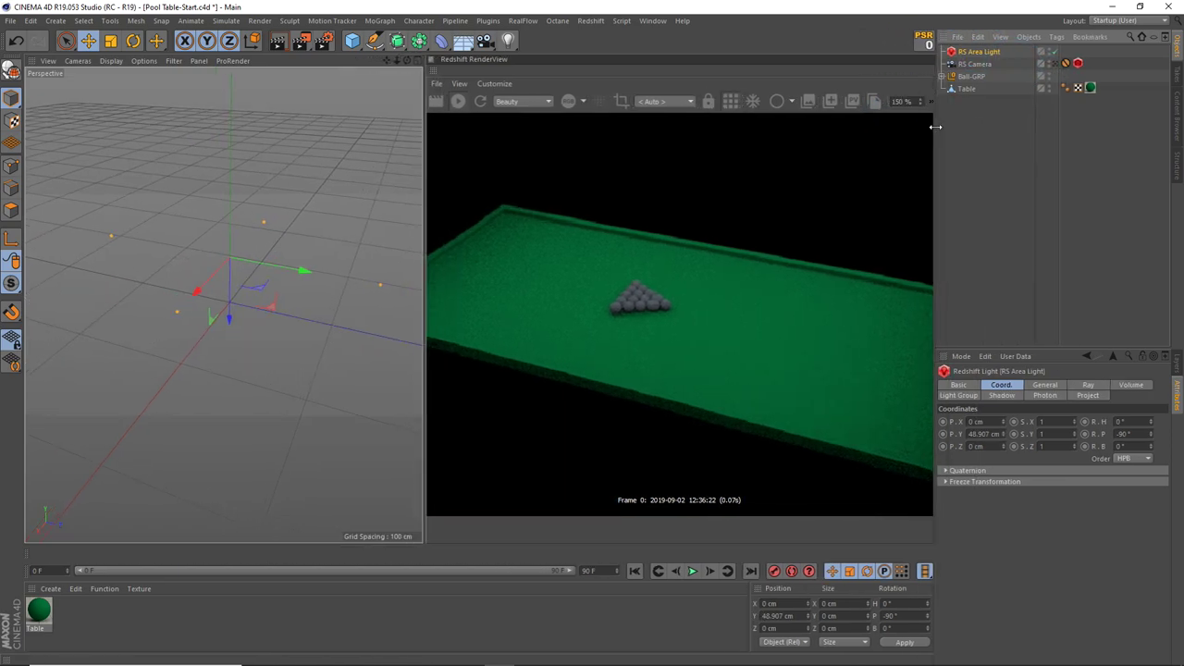
left_click(1025, 385)
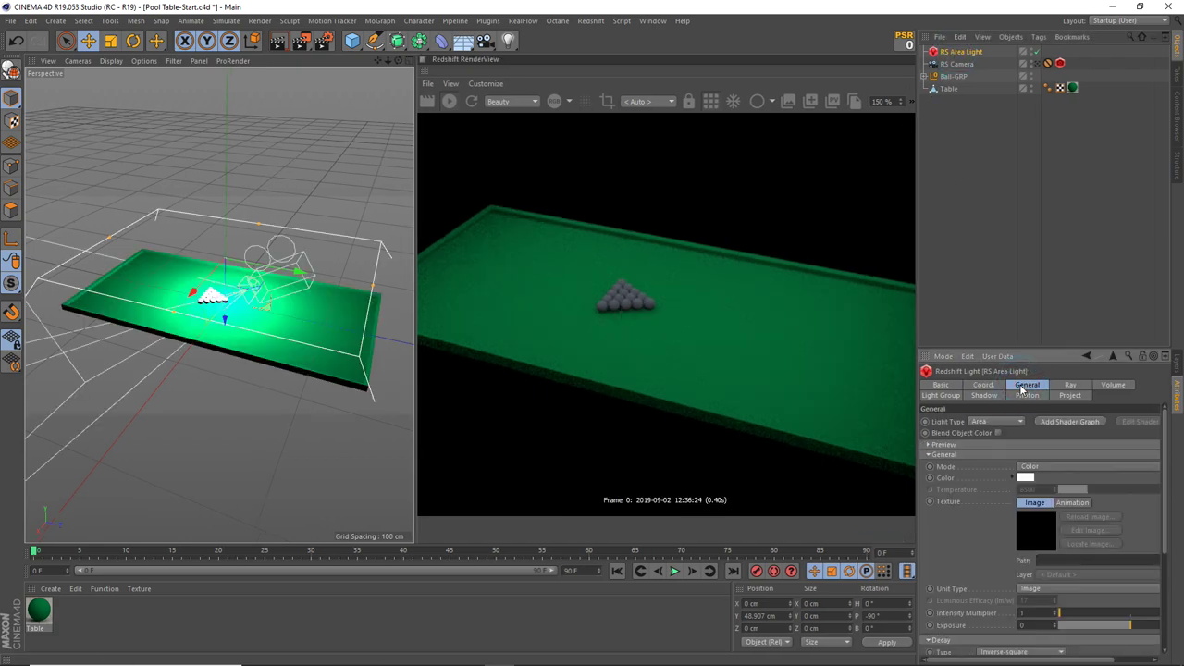
left_click(929, 455)
left_click(927, 466)
left_click(928, 477)
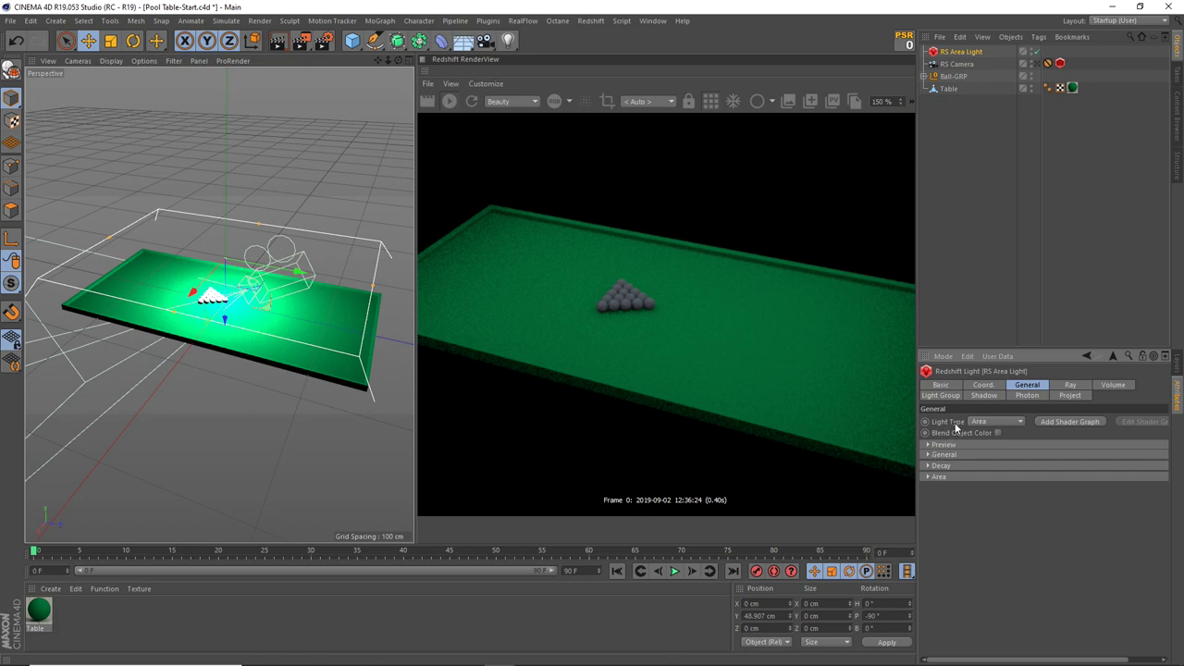
left_click(992, 424)
left_click(986, 447)
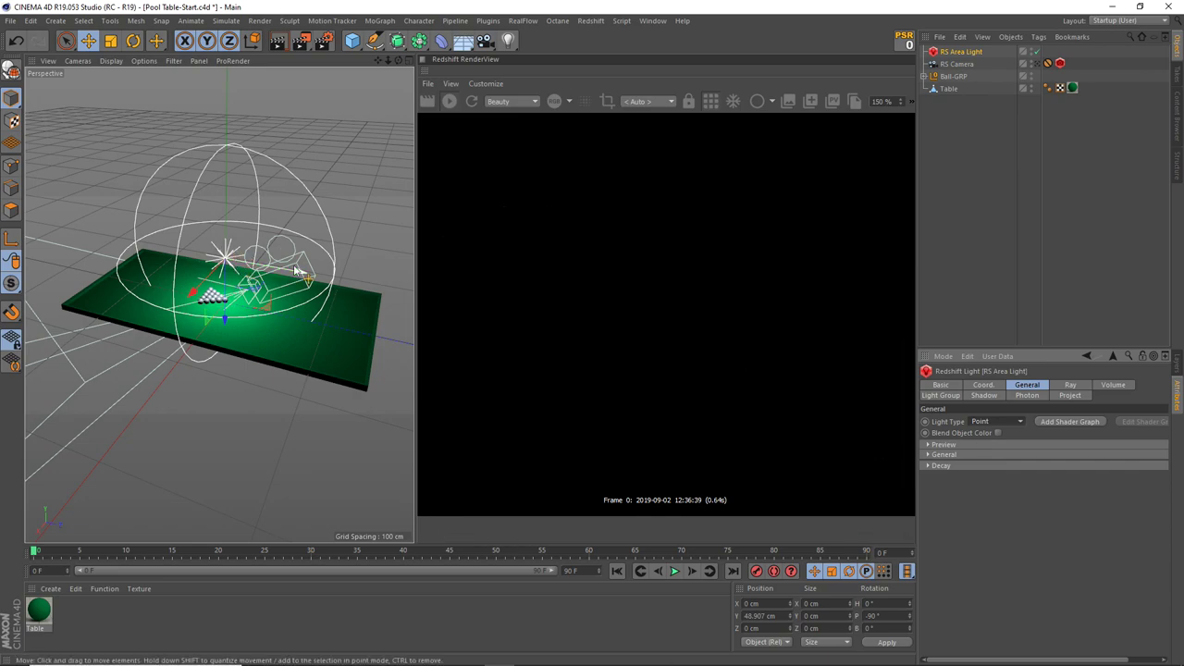
Step: Try the light as Spot, Infinite and Dome types, restarting the IPR render preview
left_click(993, 423)
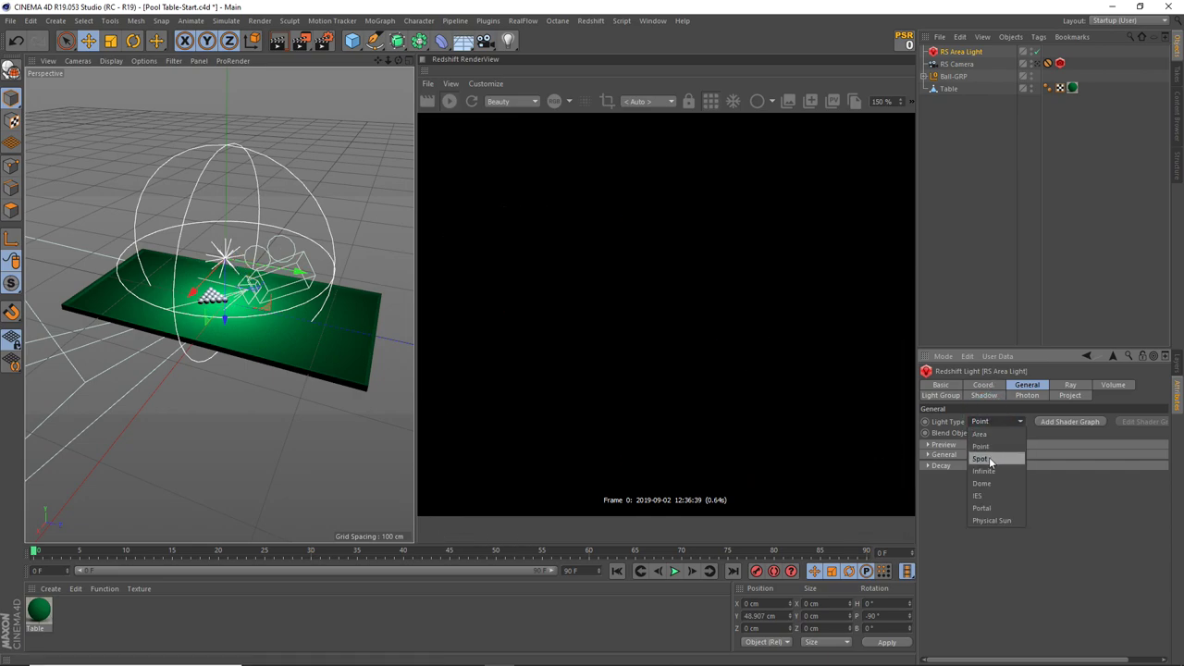
left_click(987, 461)
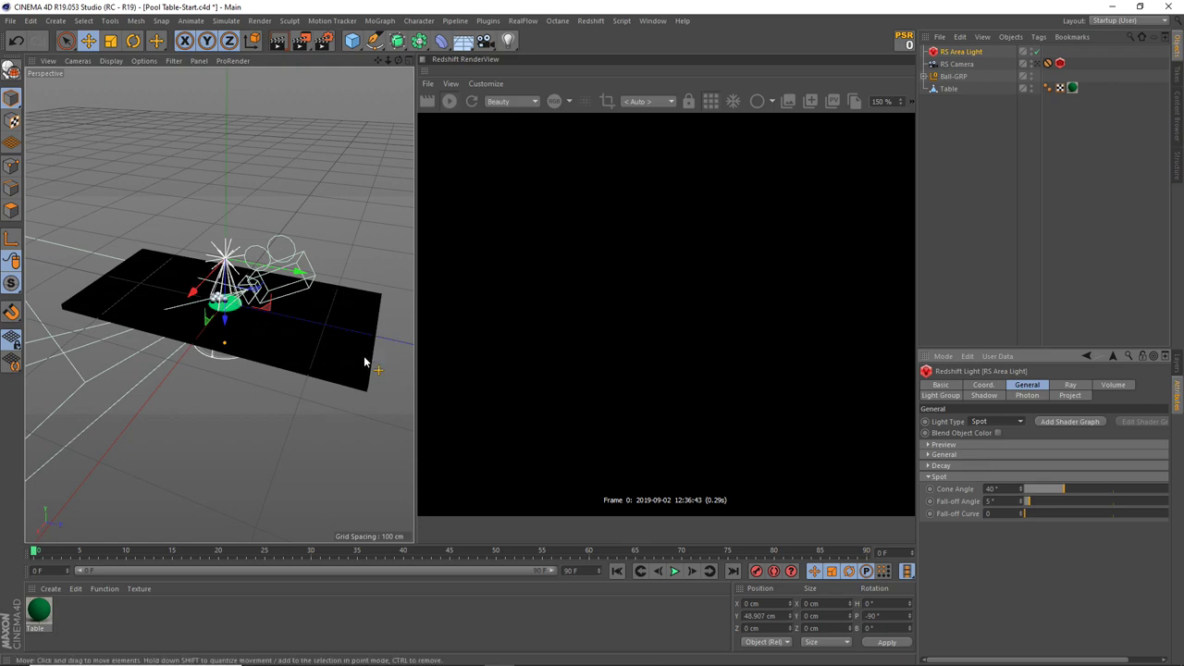
scroll(197, 306, "up", 3)
scroll(250, 315, "up", 3)
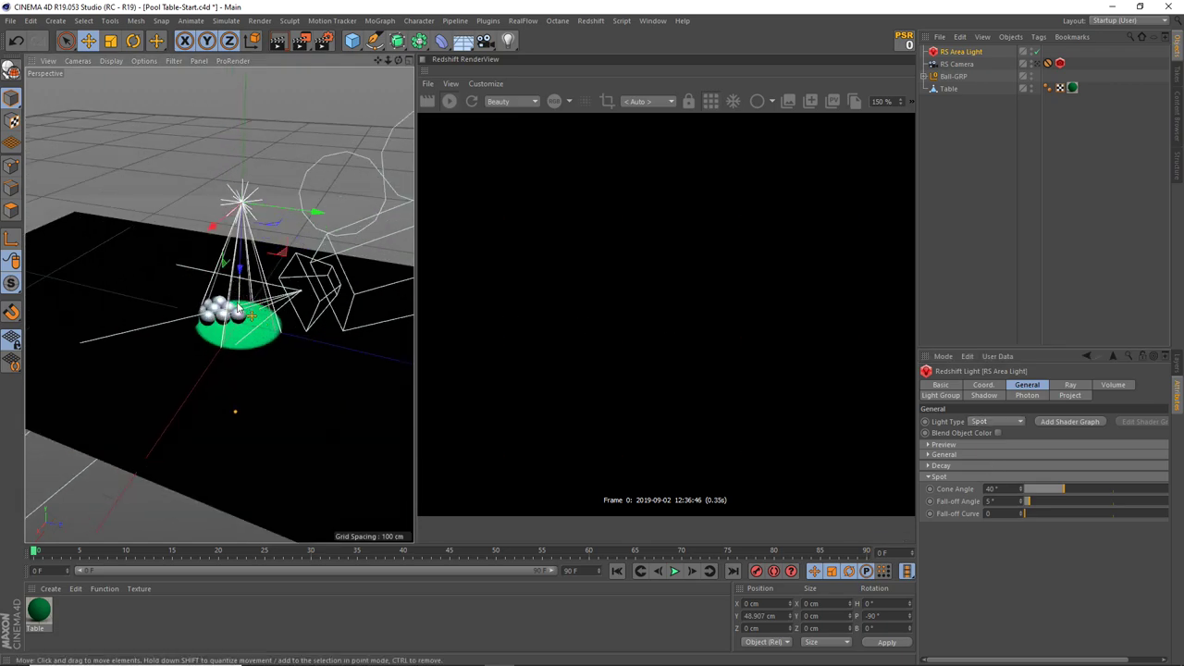
left_click(448, 102)
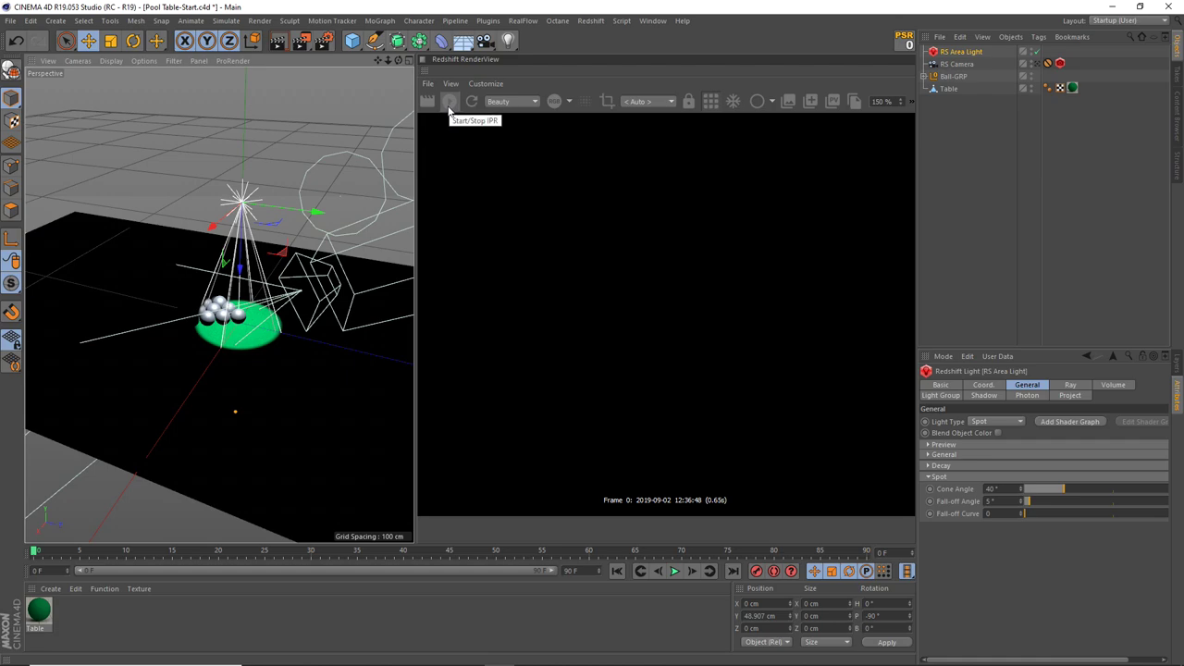
left_click(1006, 421)
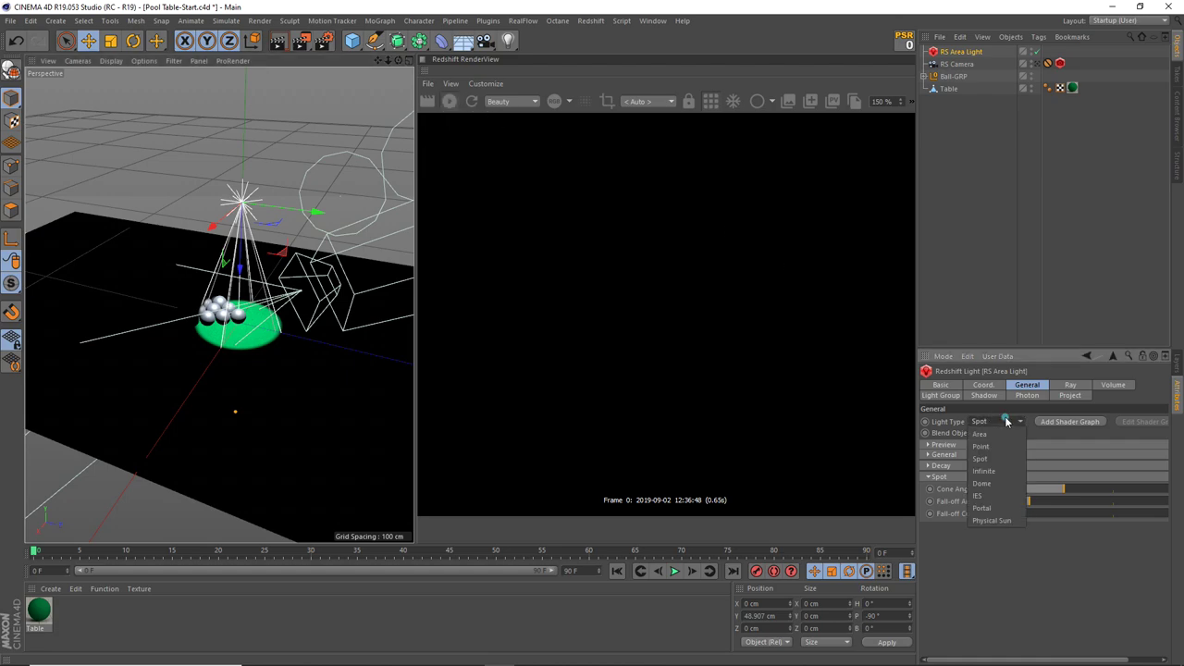
left_click(999, 472)
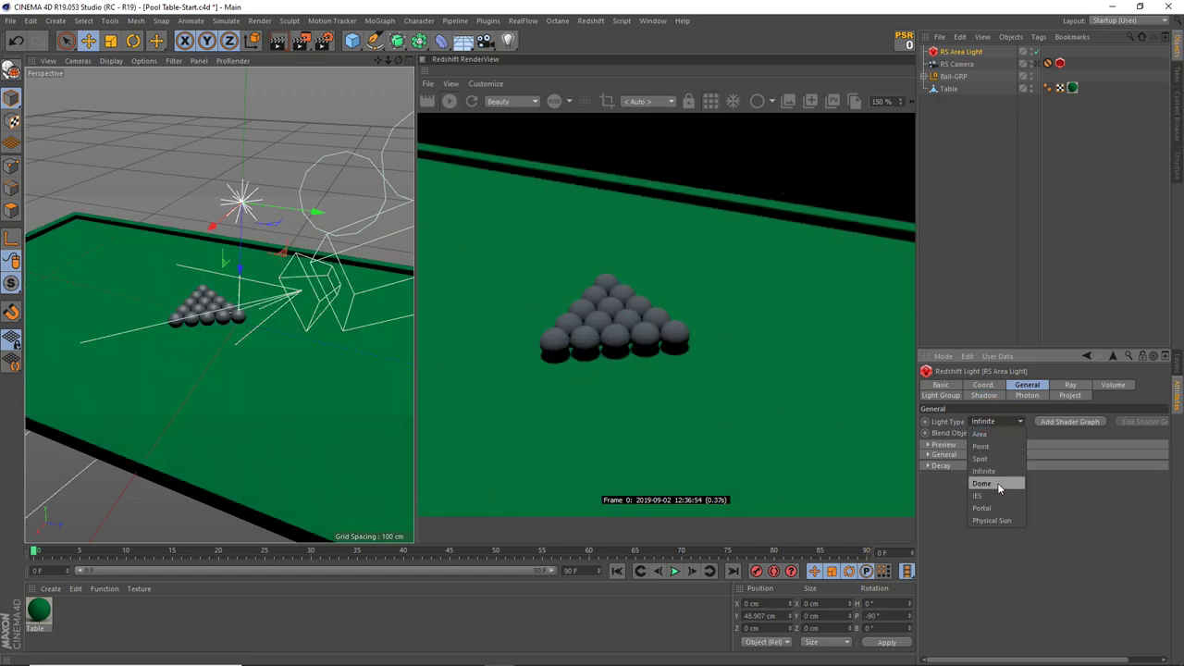
left_click(983, 483)
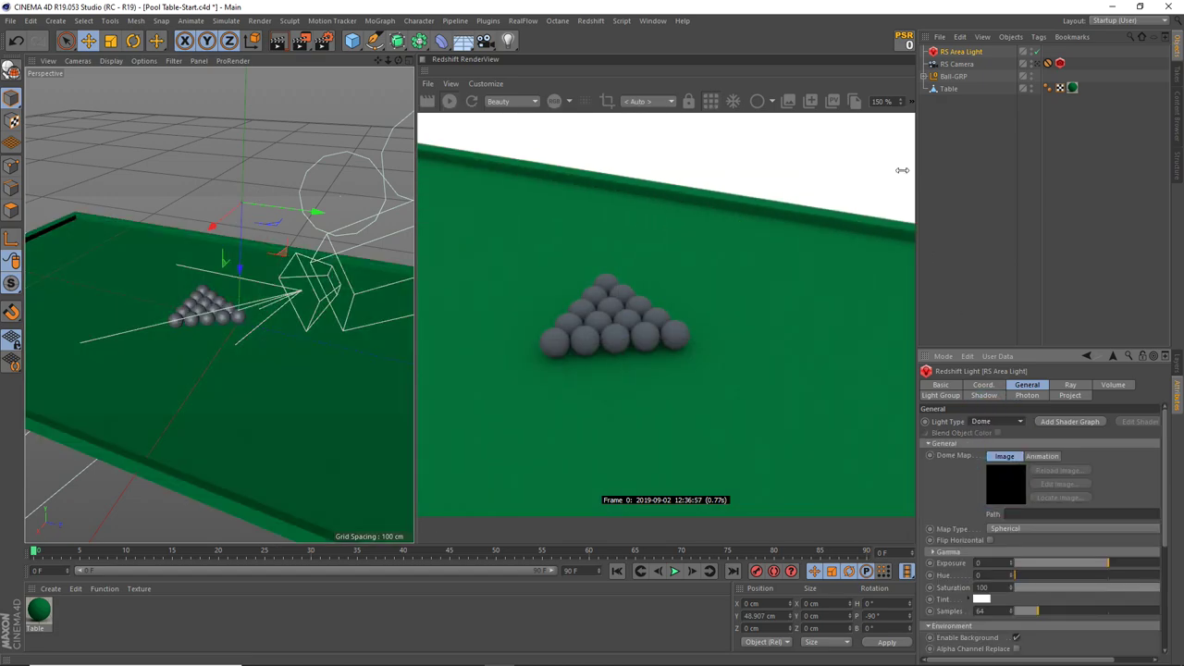
Step: Set the light back to Area, lower it to Y 42.986 cm, and select the RS Camera
left_click(982, 422)
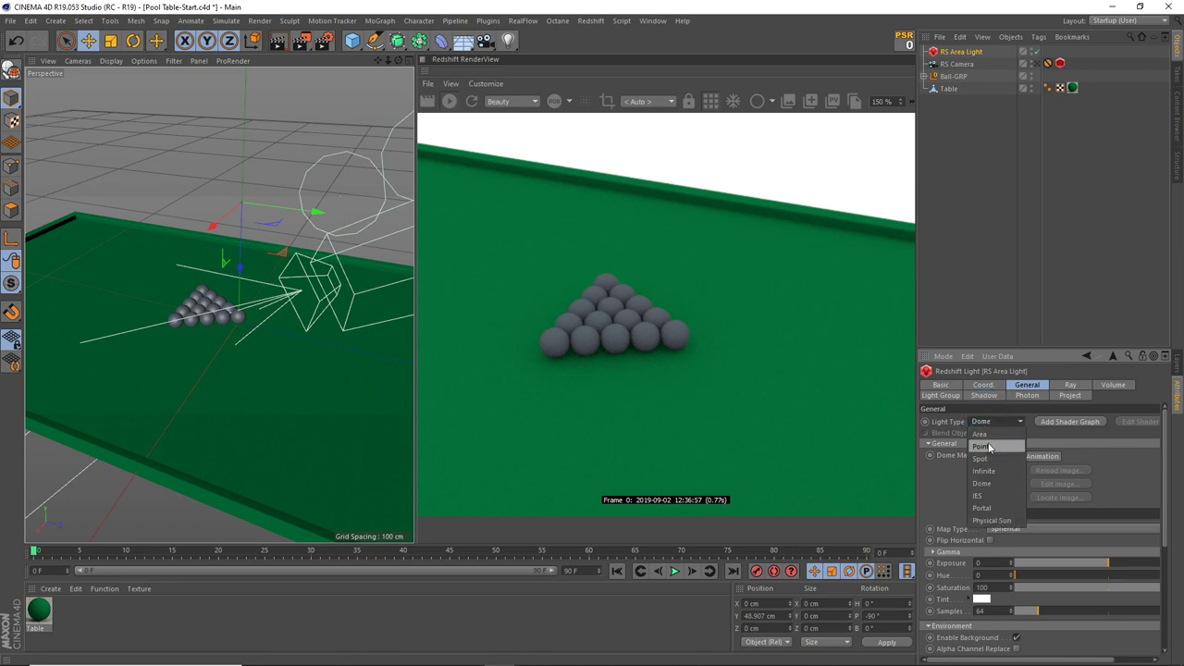
left_click(988, 432)
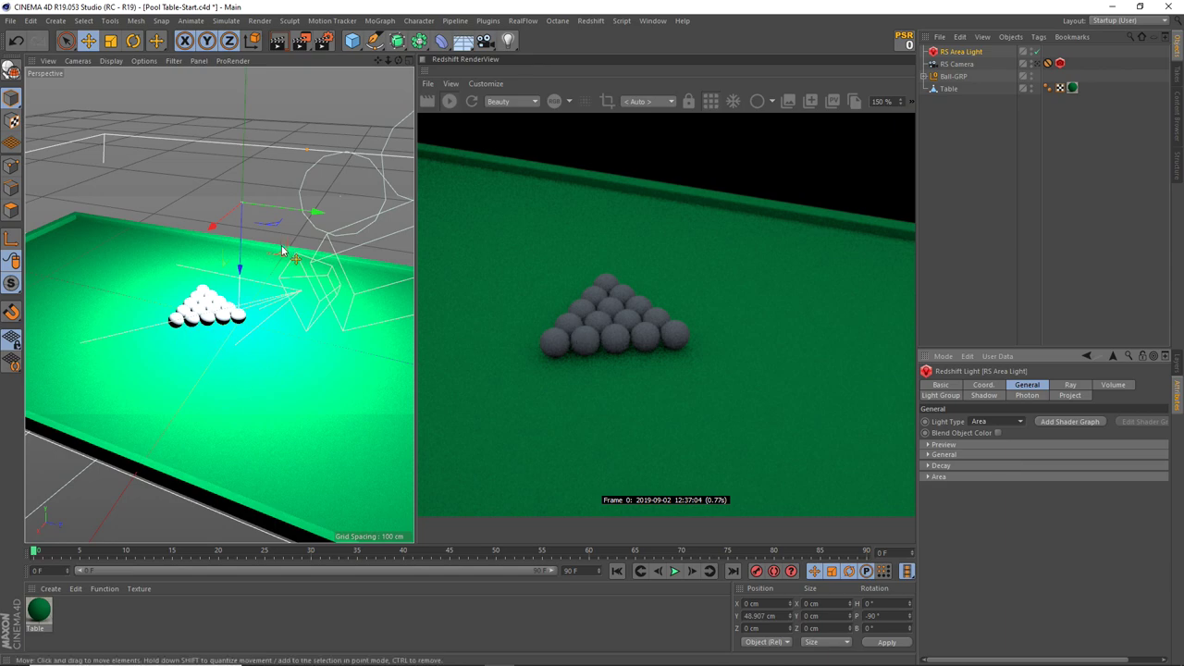
mouse_move(243, 247)
left_mouse_down()
mouse_move(239, 304)
mouse_move(239, 271)
left_mouse_up()
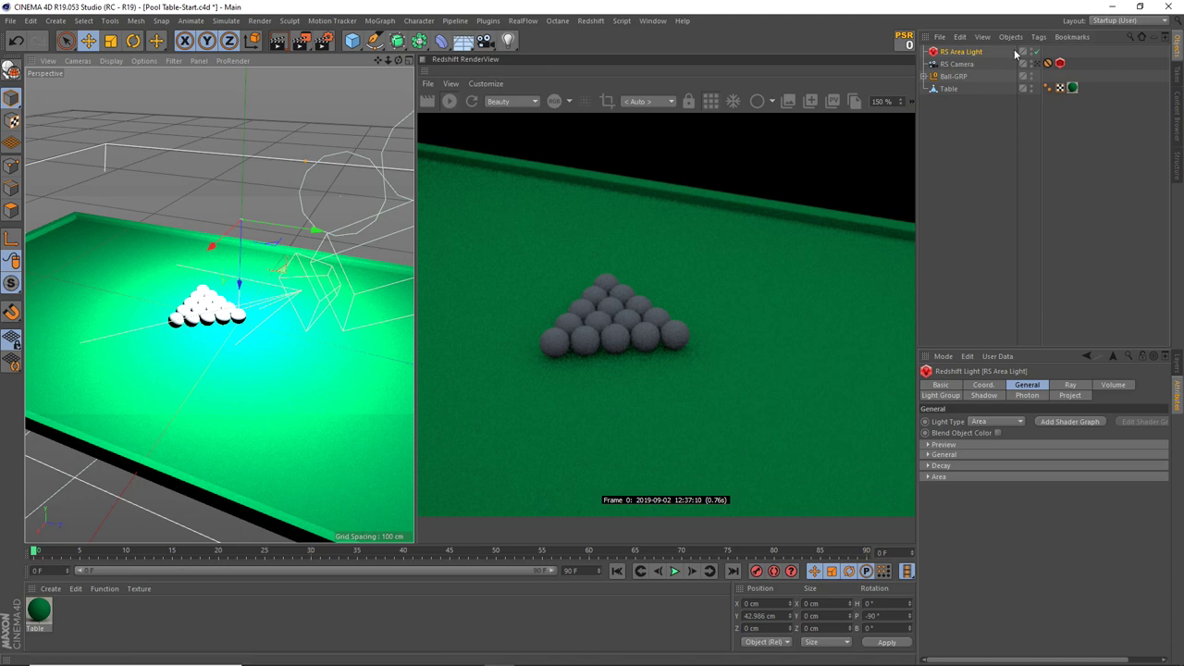
left_click(957, 64)
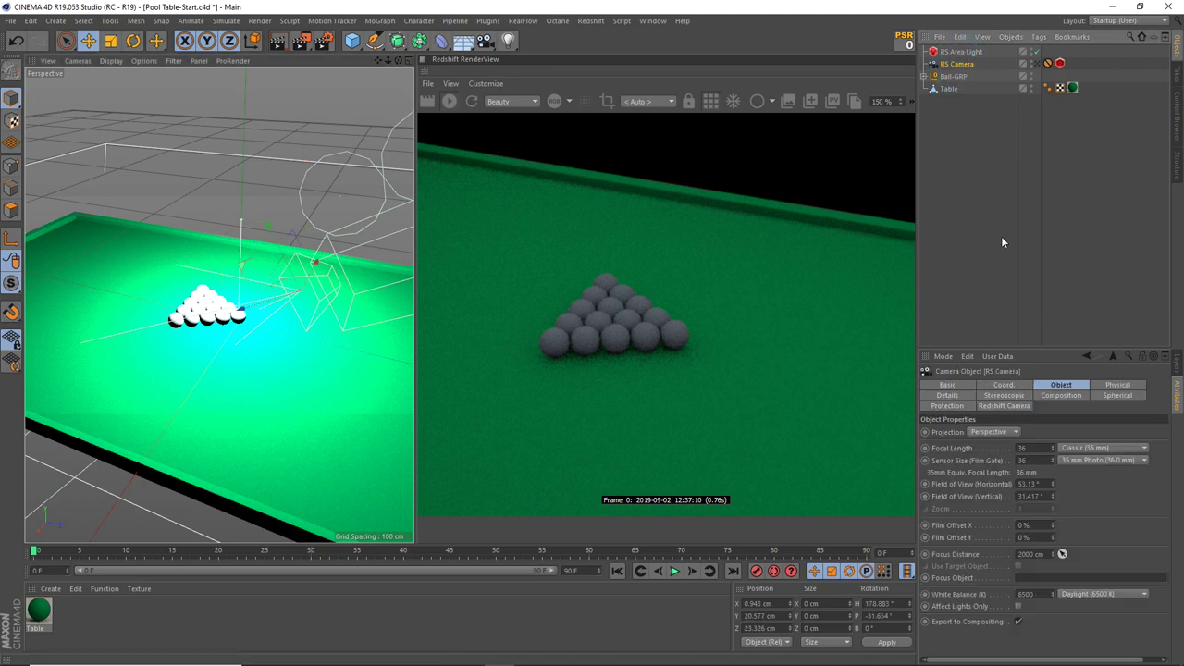
Step: Review the RS Camera's Details and Object settings and Redshift Camera tag, then look through it
left_click(1133, 395)
left_click(960, 410)
left_click(955, 397)
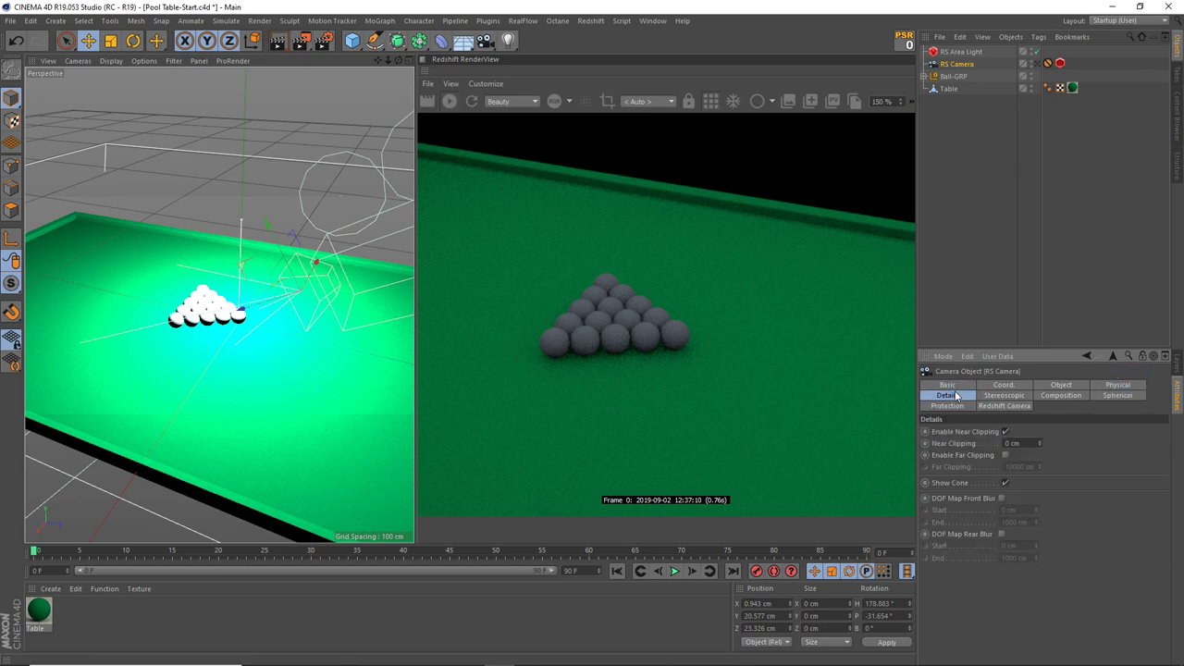
left_click(1071, 387)
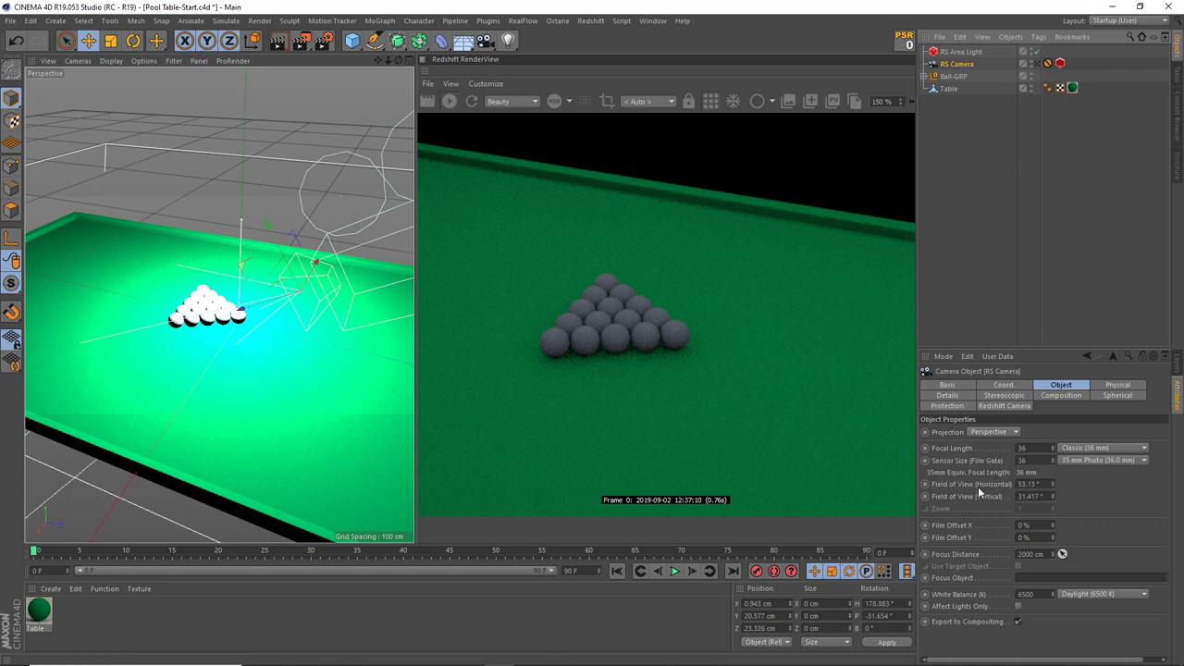
left_click(1060, 63)
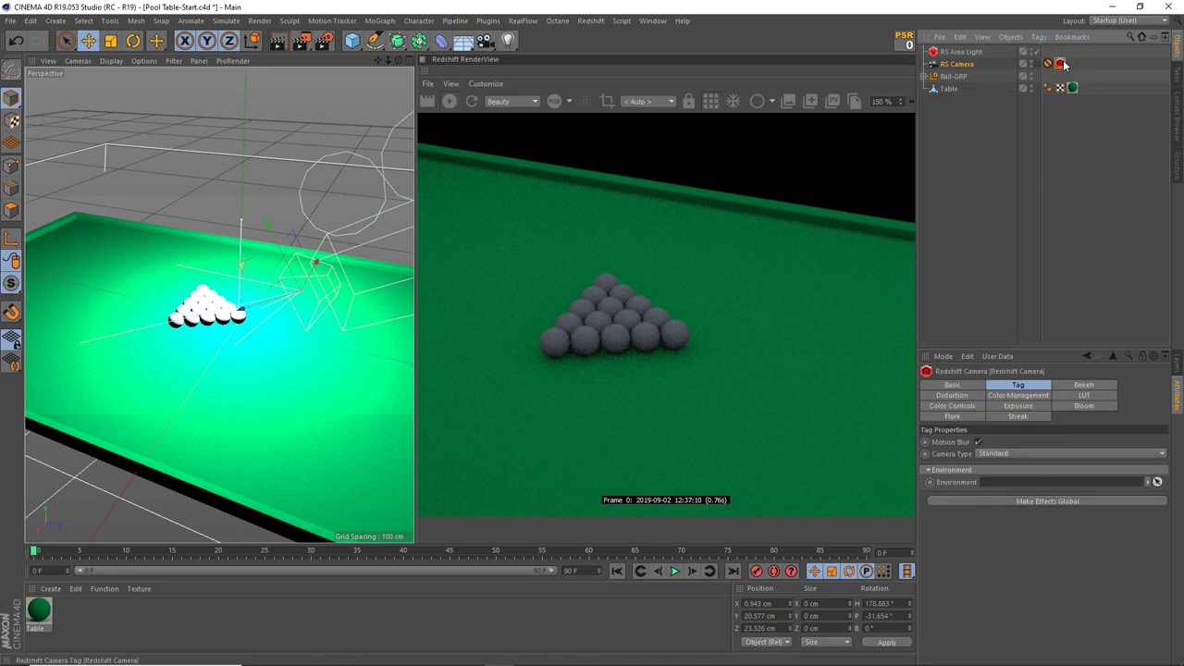
left_click(1047, 63)
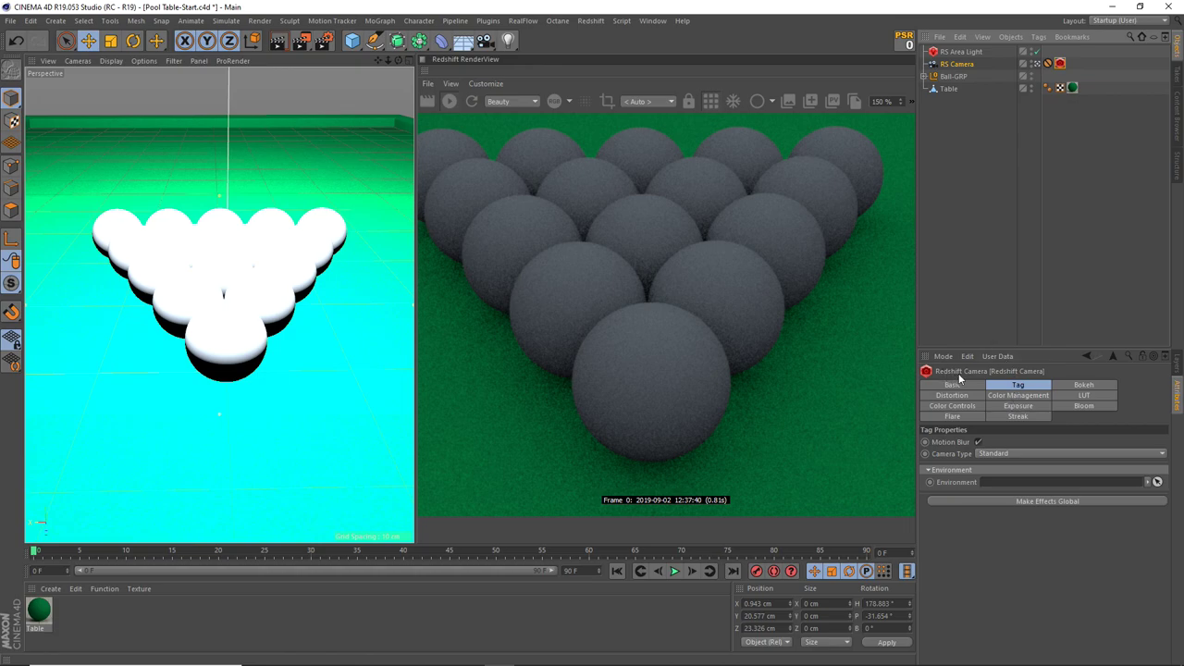
Step: Turn on the exposure override in the RS Camera's Redshift Camera tag
left_click(955, 65)
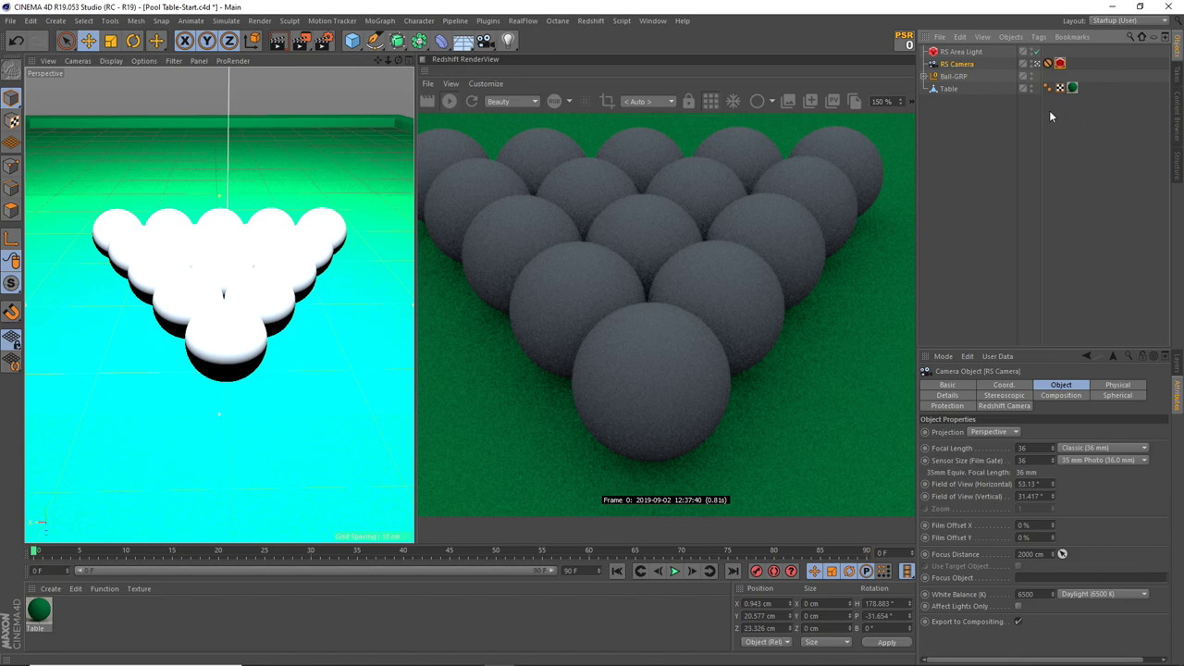
left_click(1060, 63)
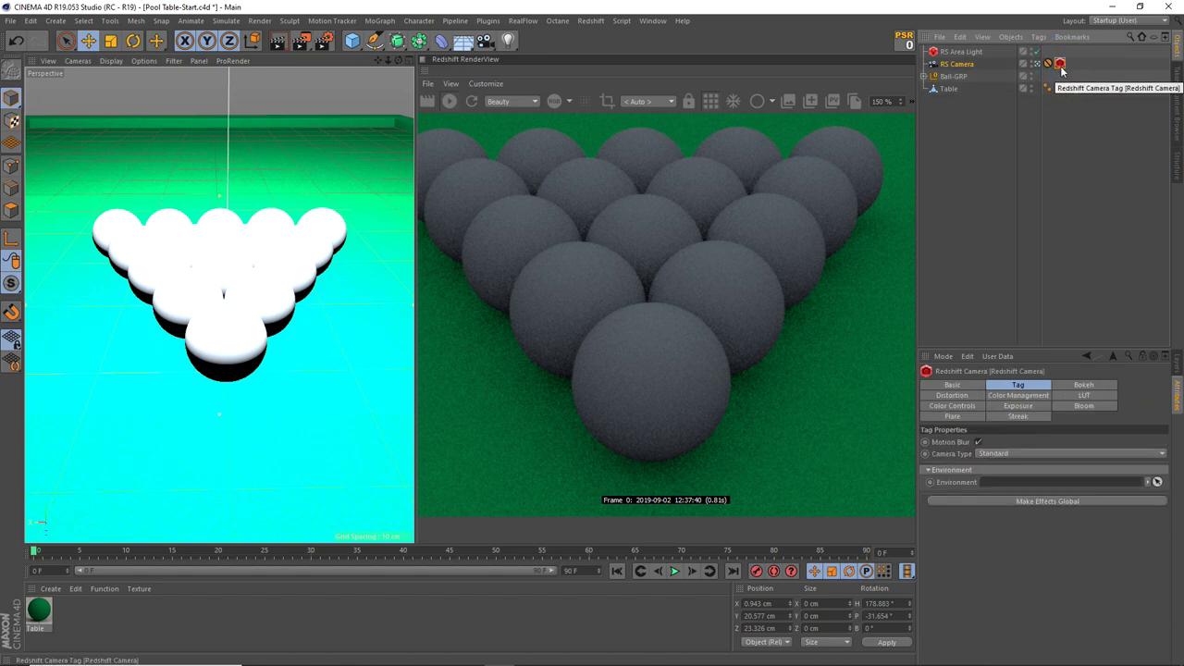
left_click(1008, 406)
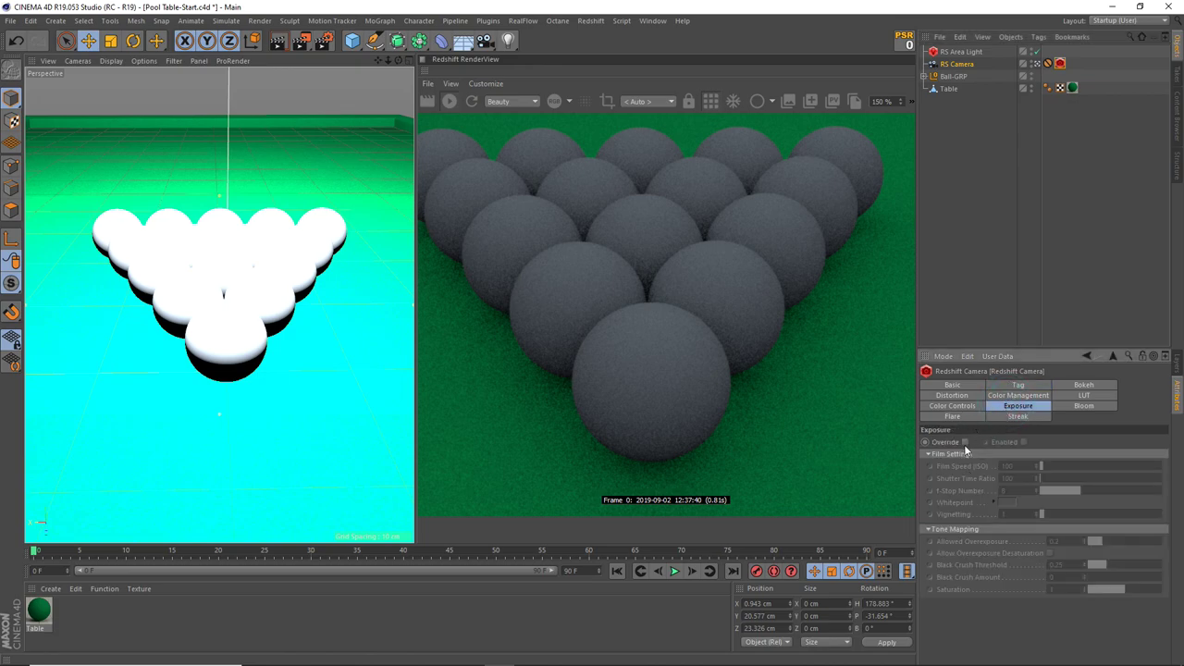
left_click(965, 442)
left_click(967, 442)
left_click(1024, 443)
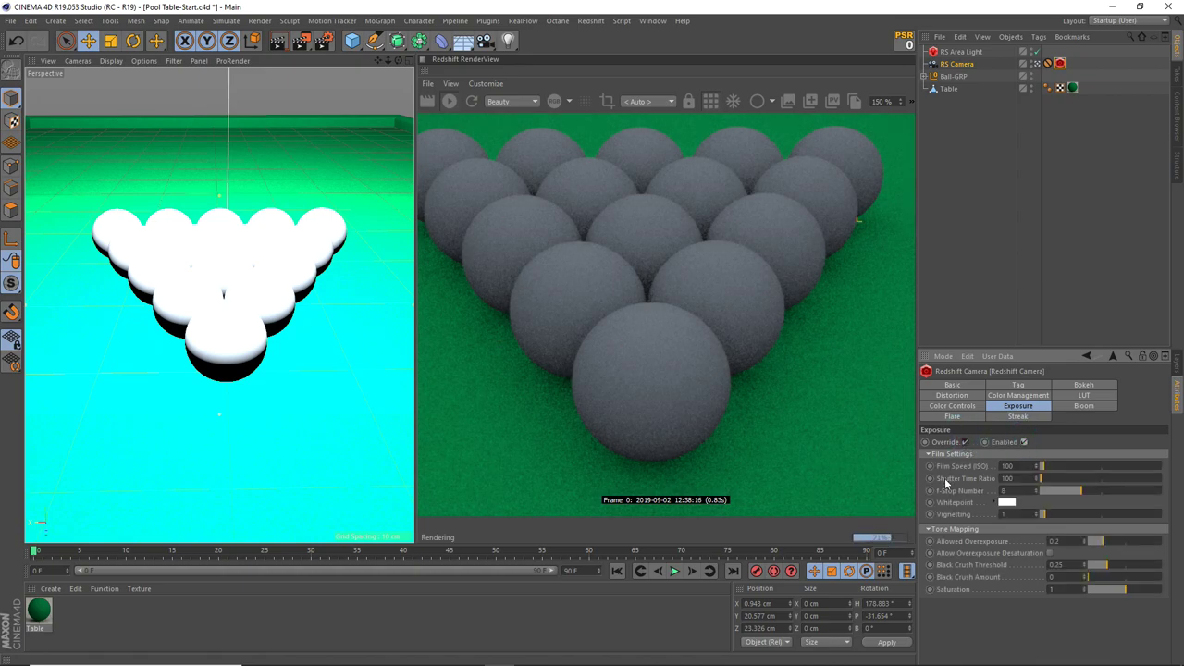
Step: On the RS Camera's Physical tab, tick Exposure and then untick it again
left_click(956, 64)
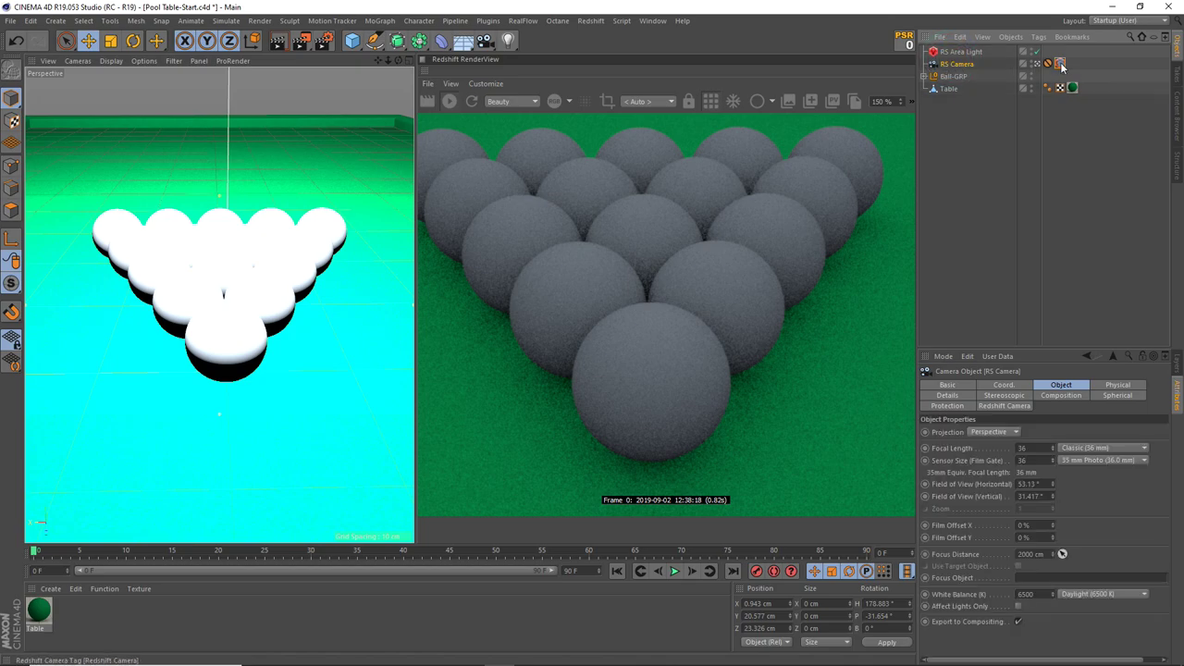
left_click(1060, 62)
left_click(956, 65)
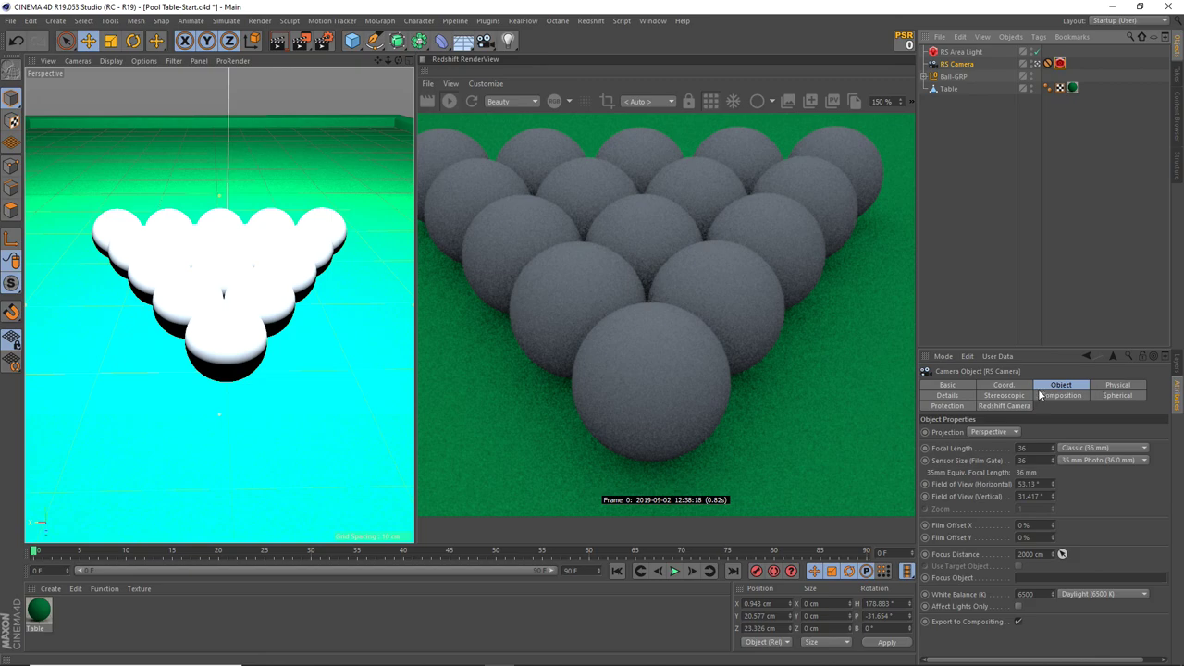
left_click(954, 399)
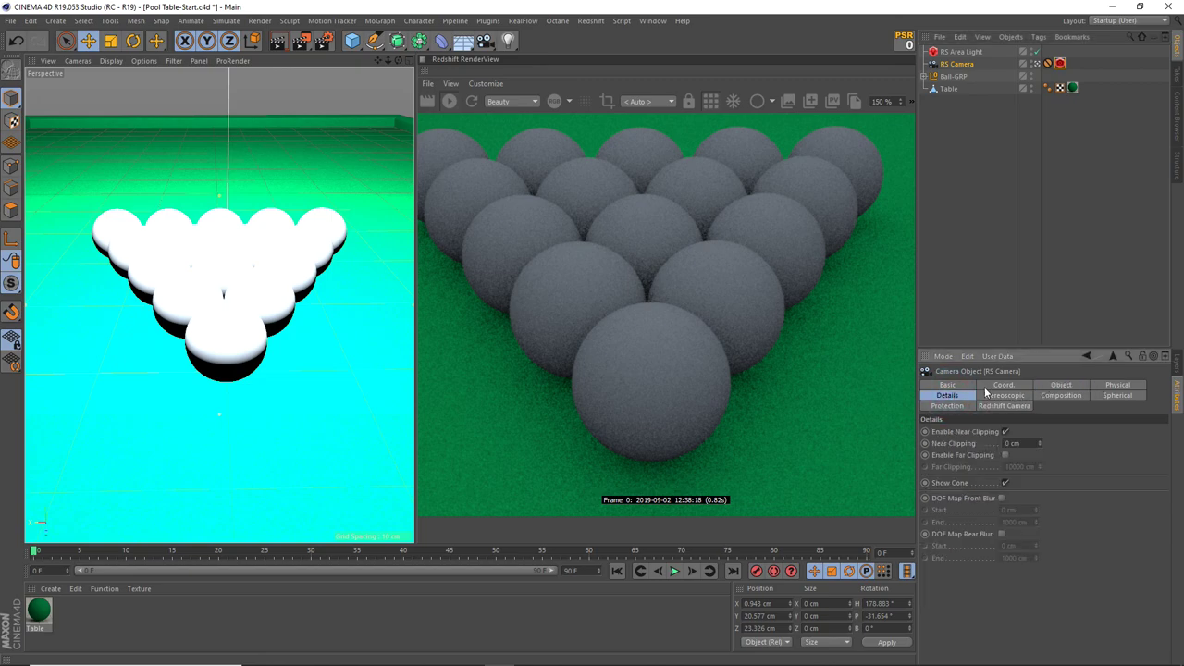
left_click(1003, 387)
left_click(1046, 388)
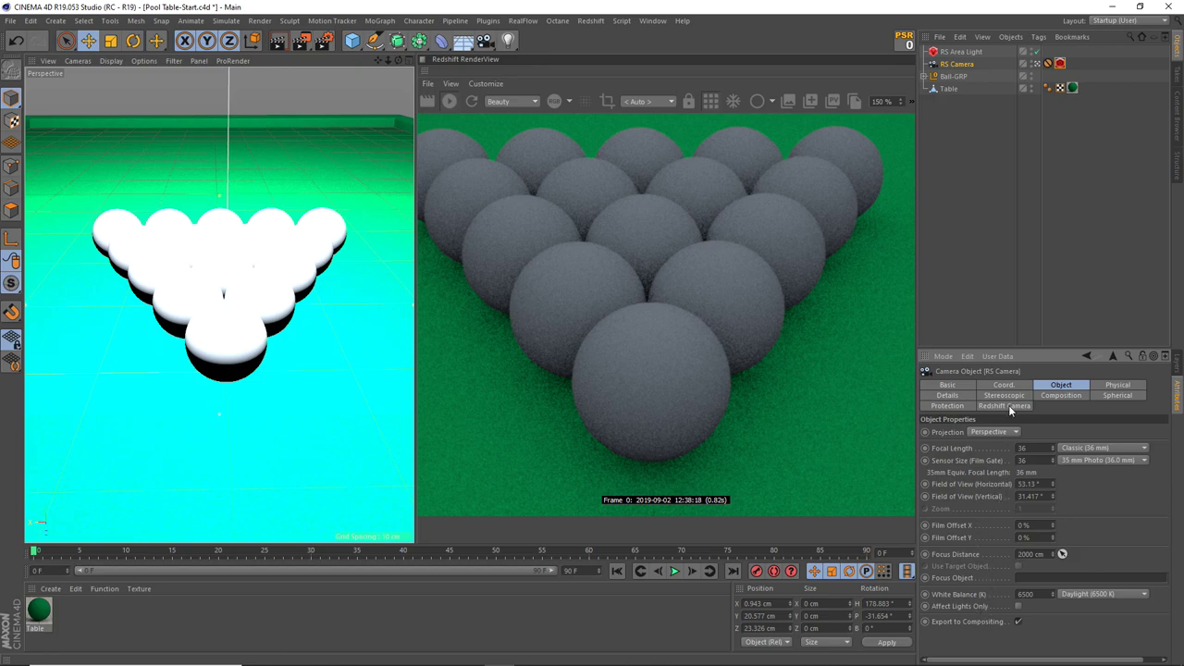
left_click(1112, 386)
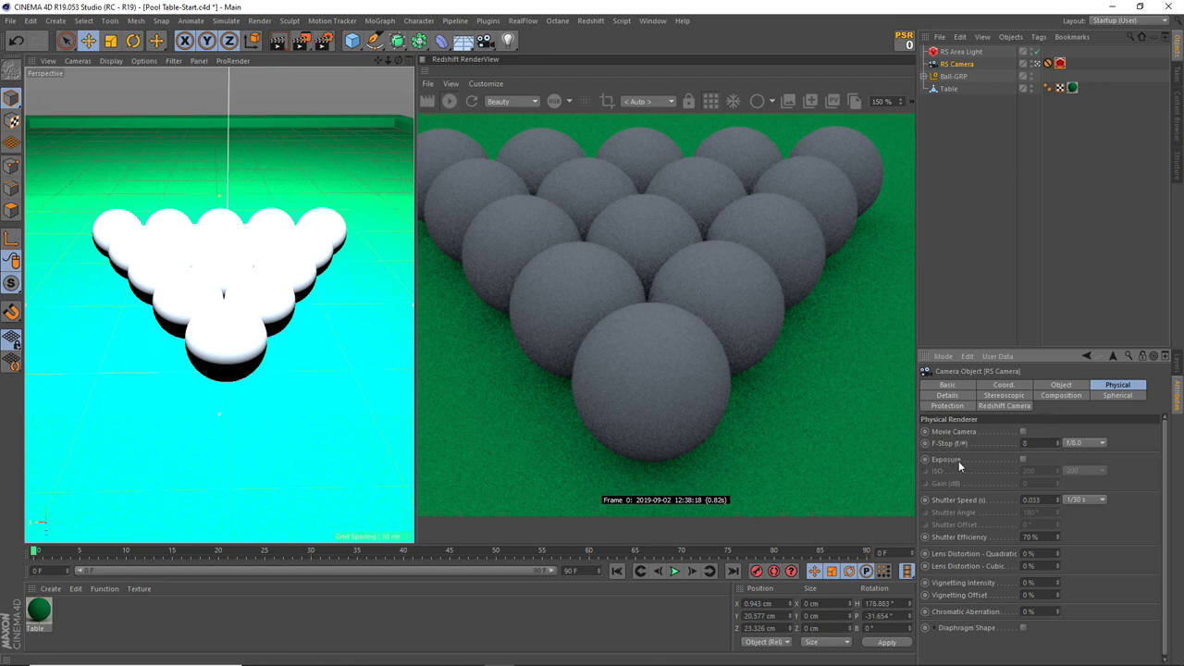
left_click(1022, 458)
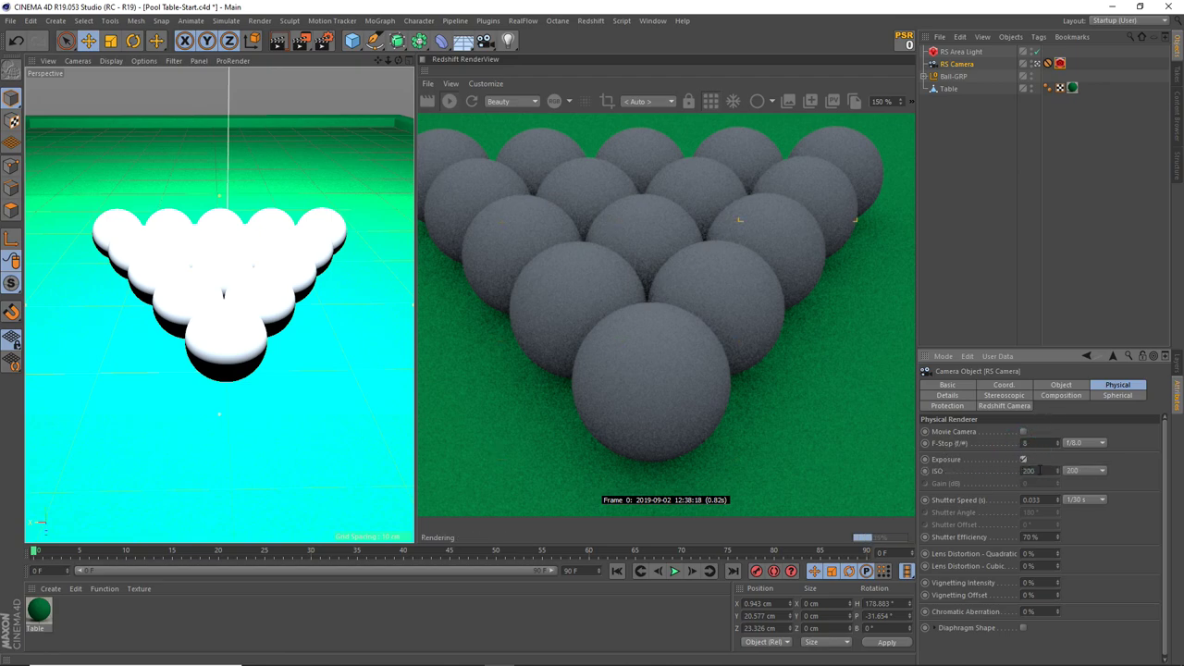
left_click(1023, 459)
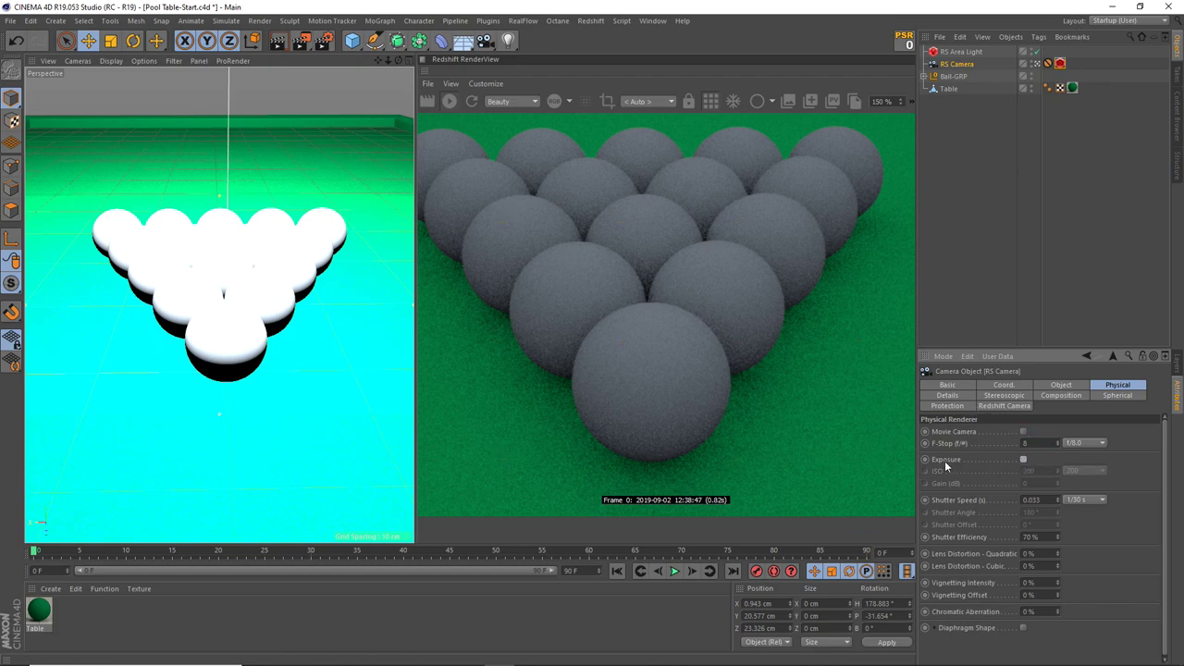
Step: Enable the Redshift tag's exposure override and raise Film Speed (ISO) to about 703.8
left_click(1060, 62)
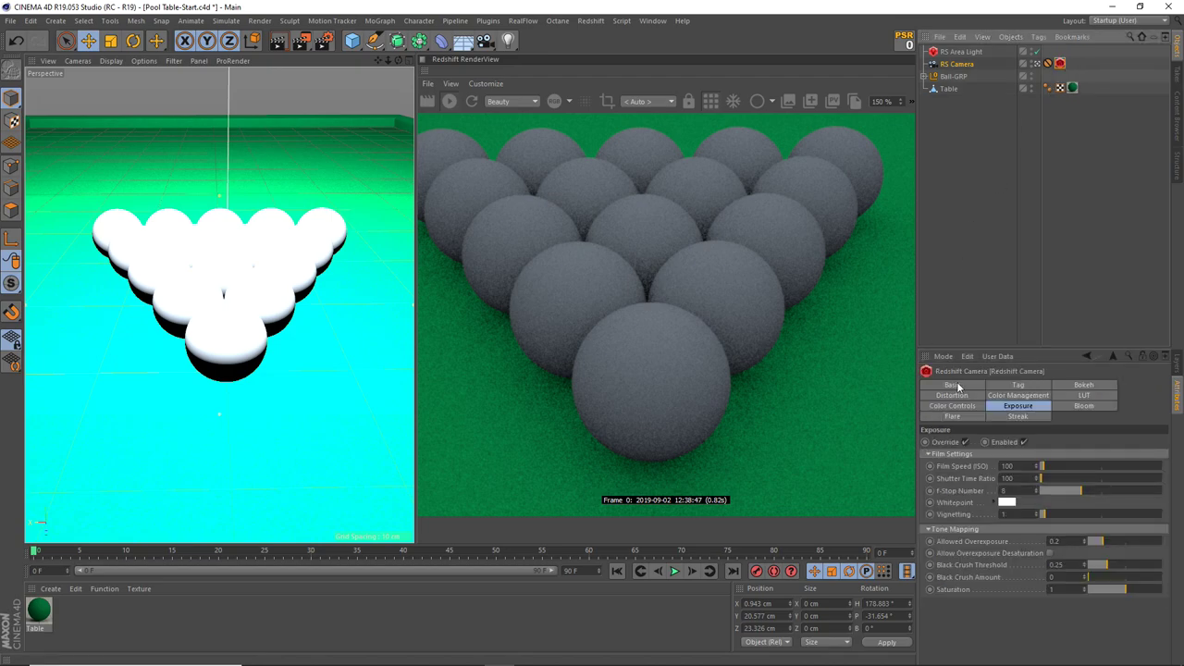
left_click(964, 443)
left_click(963, 442)
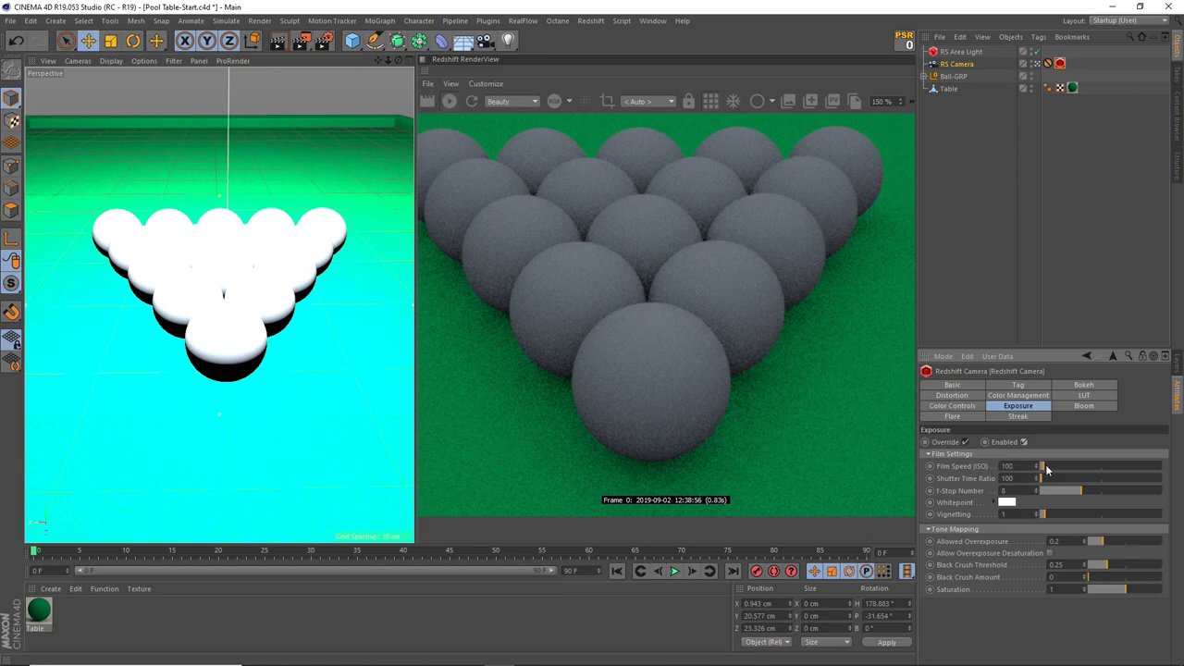
left_click_drag(1041, 467, 1067, 470)
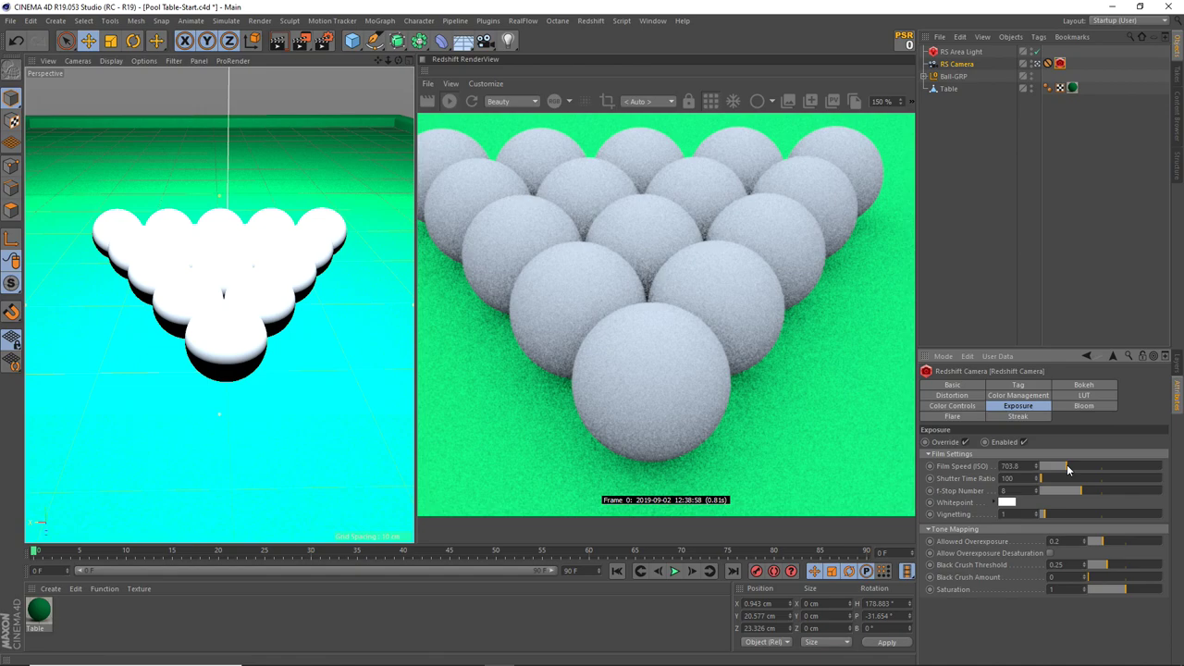
Step: Compare brightness with the exposure override off and on, then fine-tune Film Speed to 895.2 ISO
left_click(949, 65)
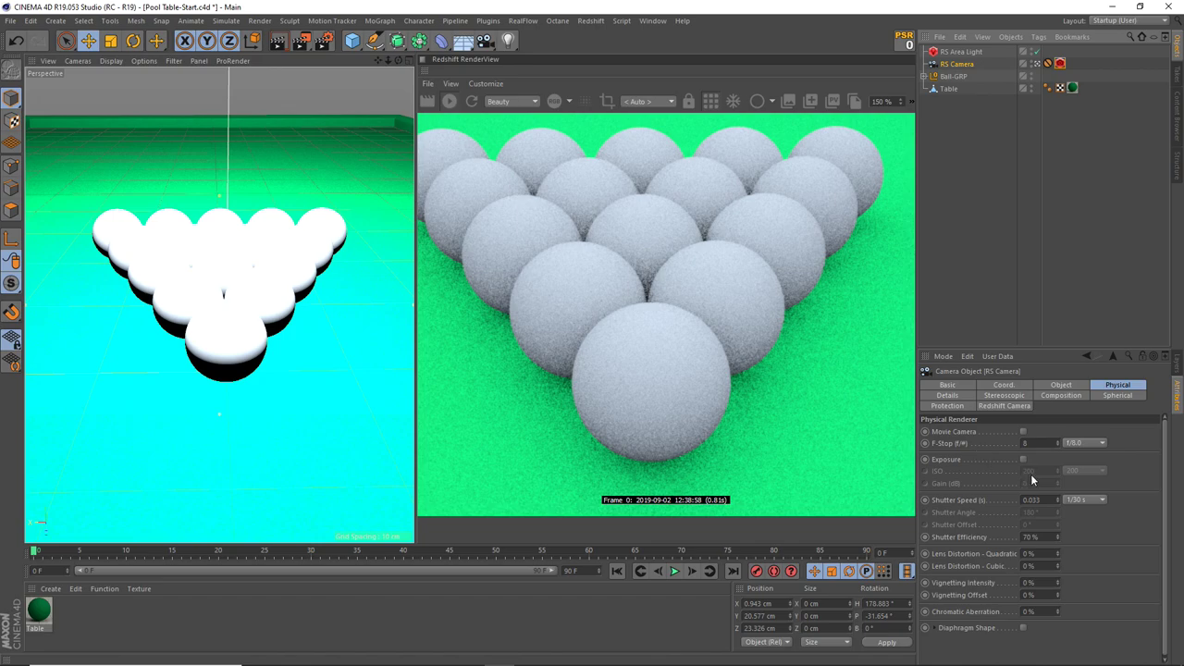
left_click(1061, 64)
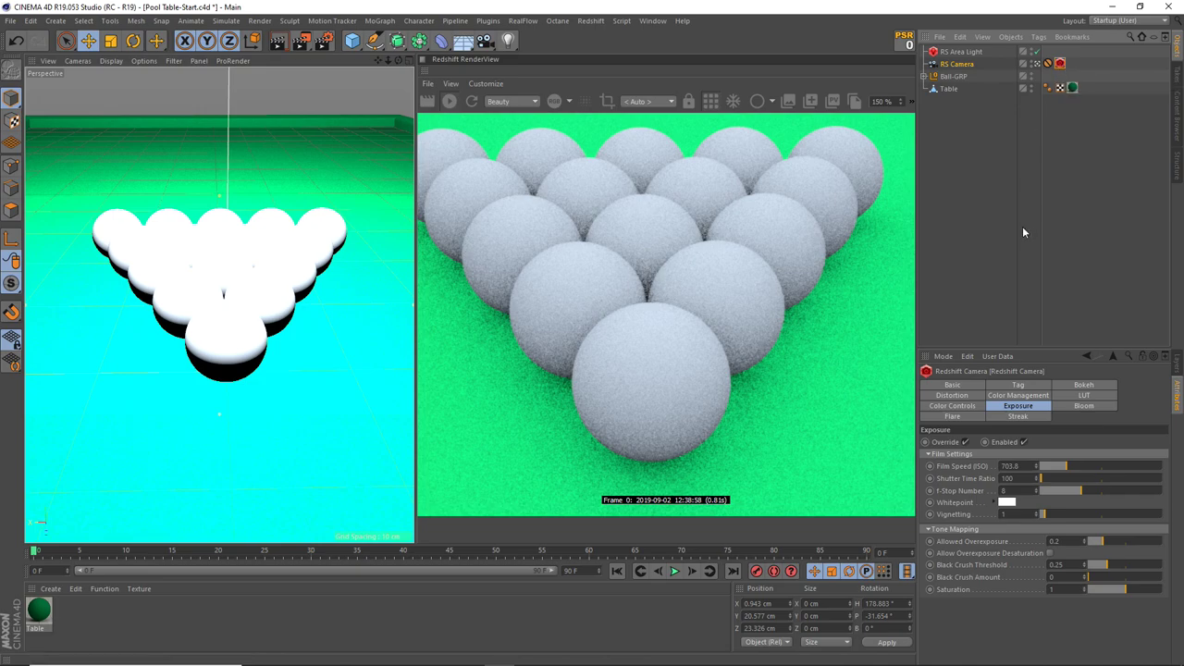
left_click(963, 442)
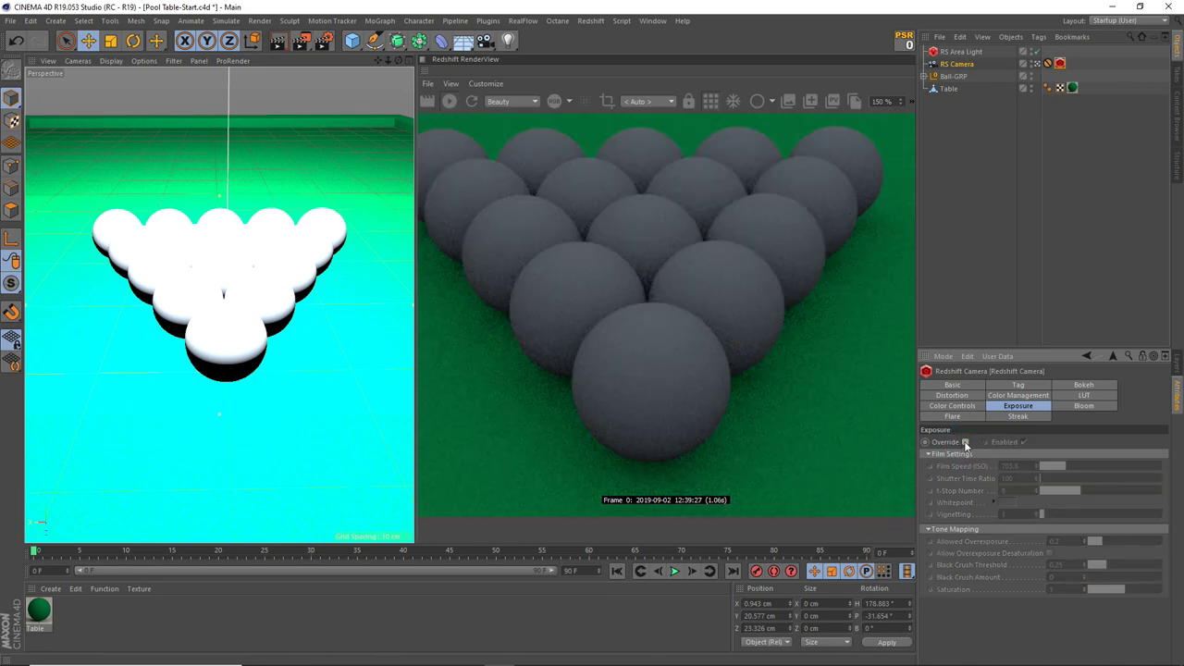
left_click(965, 442)
left_click(1023, 441)
left_click(1023, 441)
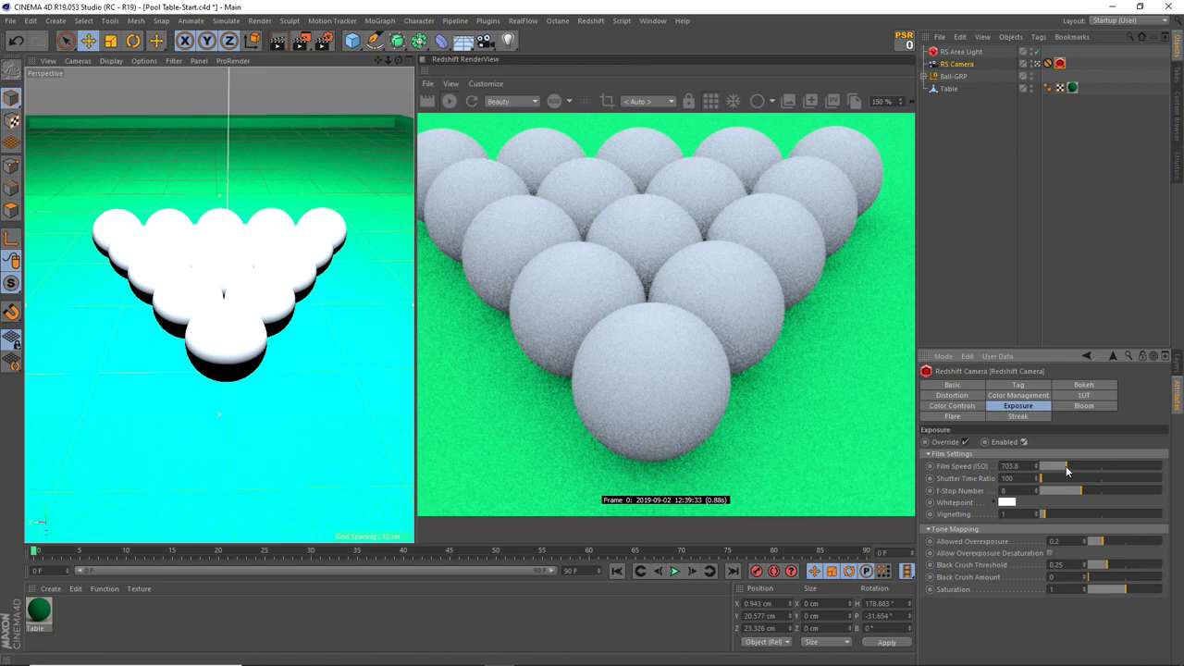
key("ctrl+z")
left_click_drag(1069, 473, 1073, 466)
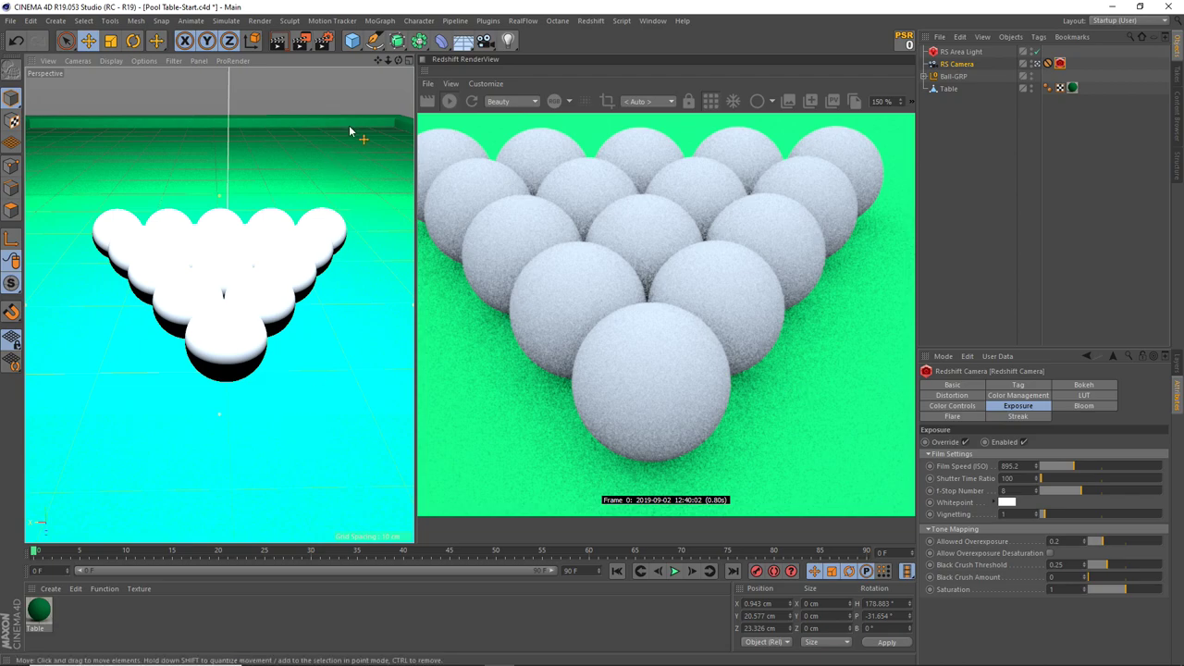
Step: Switch the Render Settings renderer to Redshift and show its settings page
left_click(323, 40)
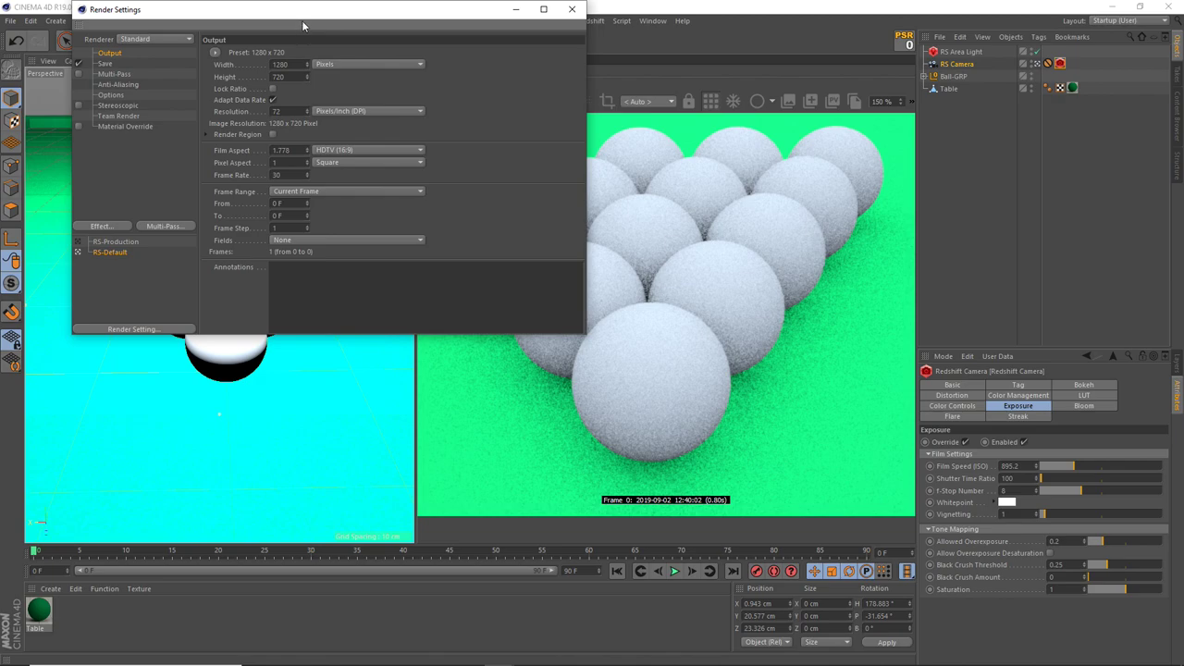
left_click_drag(318, 13, 371, 28)
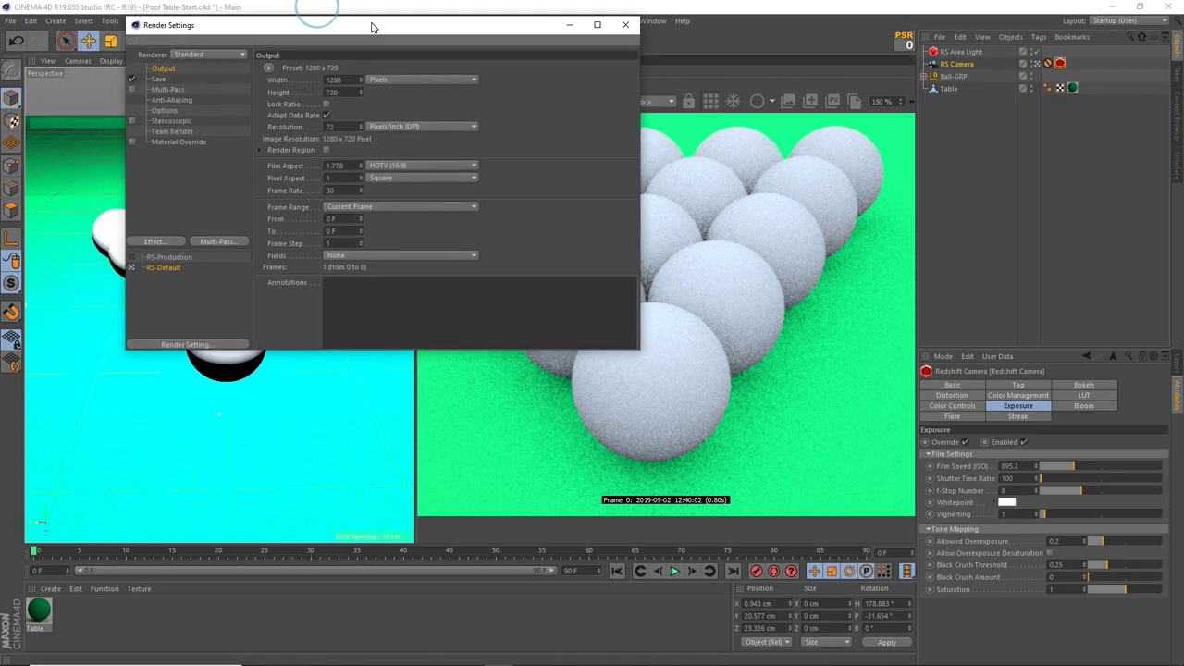
left_click(206, 54)
left_click(201, 116)
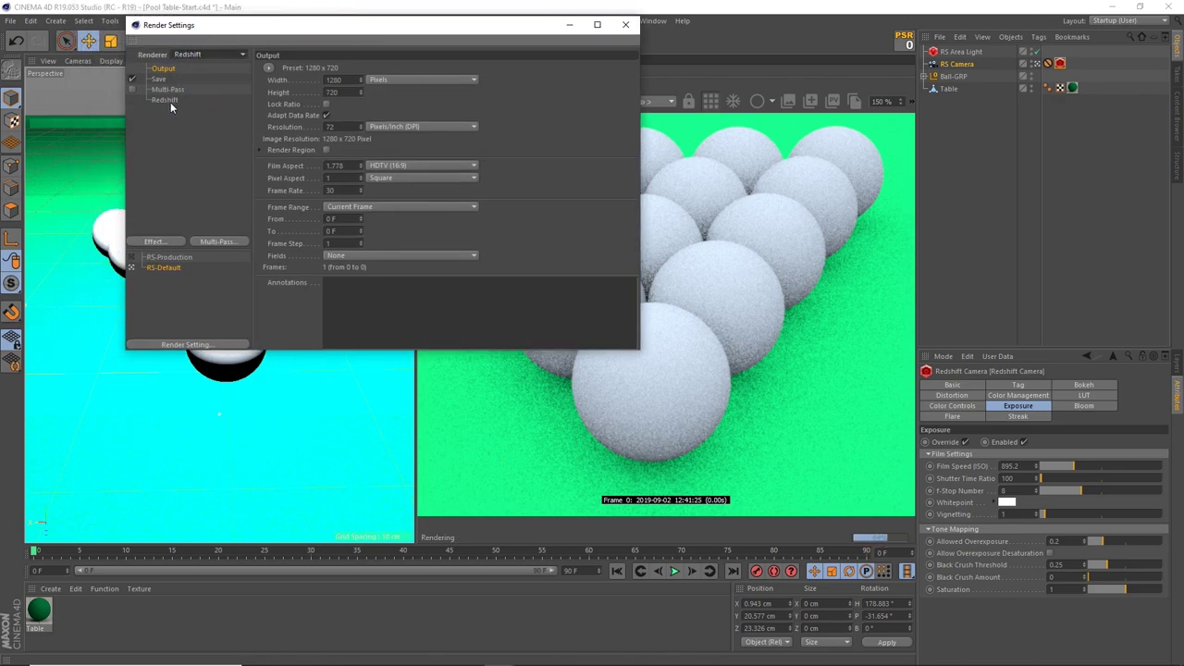
left_click(170, 102)
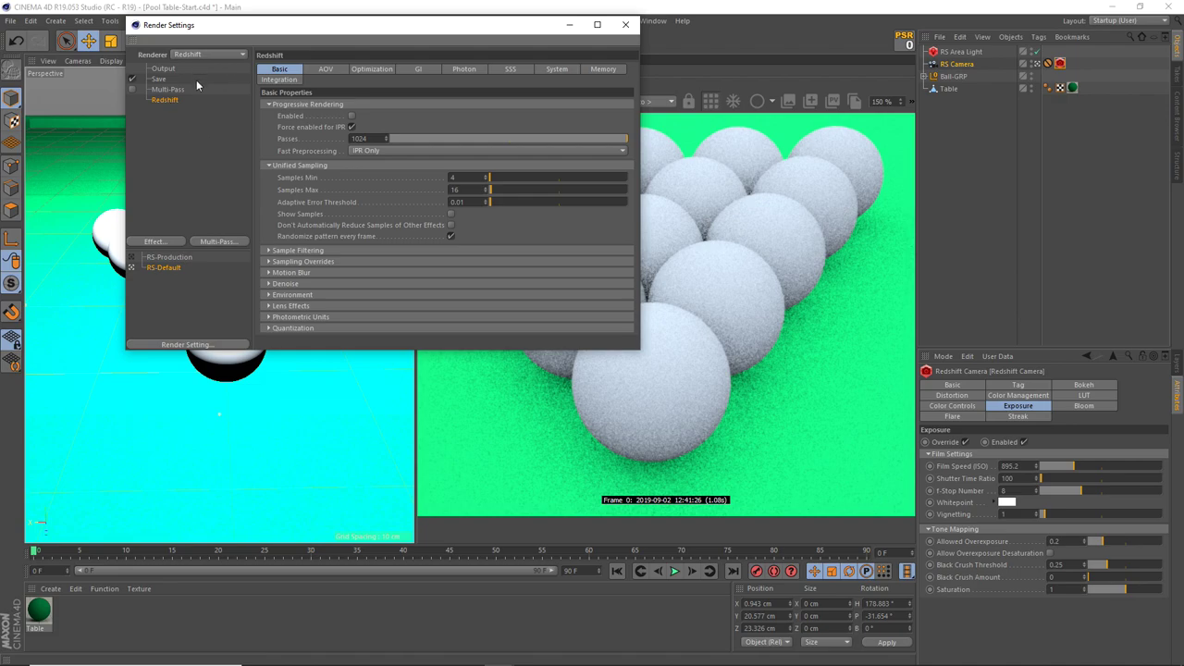
Step: Keep the RS-Default preset and expand Sampling Overrides in an enlarged settings window
left_click(169, 258)
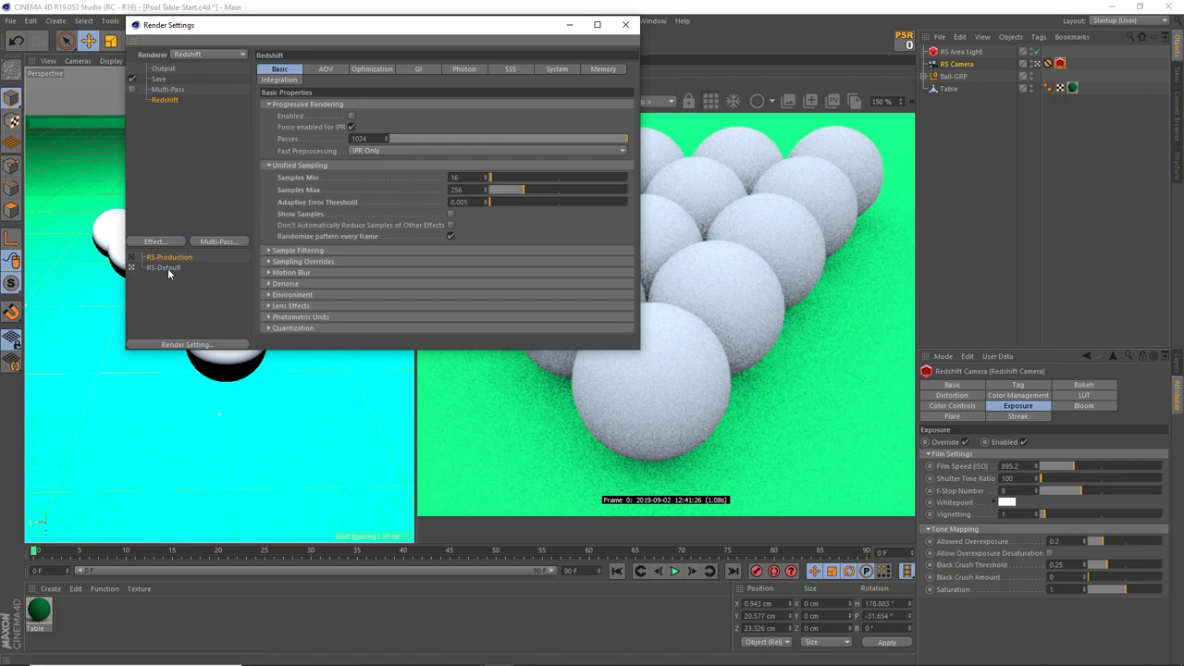
left_click(167, 269)
left_click(269, 263)
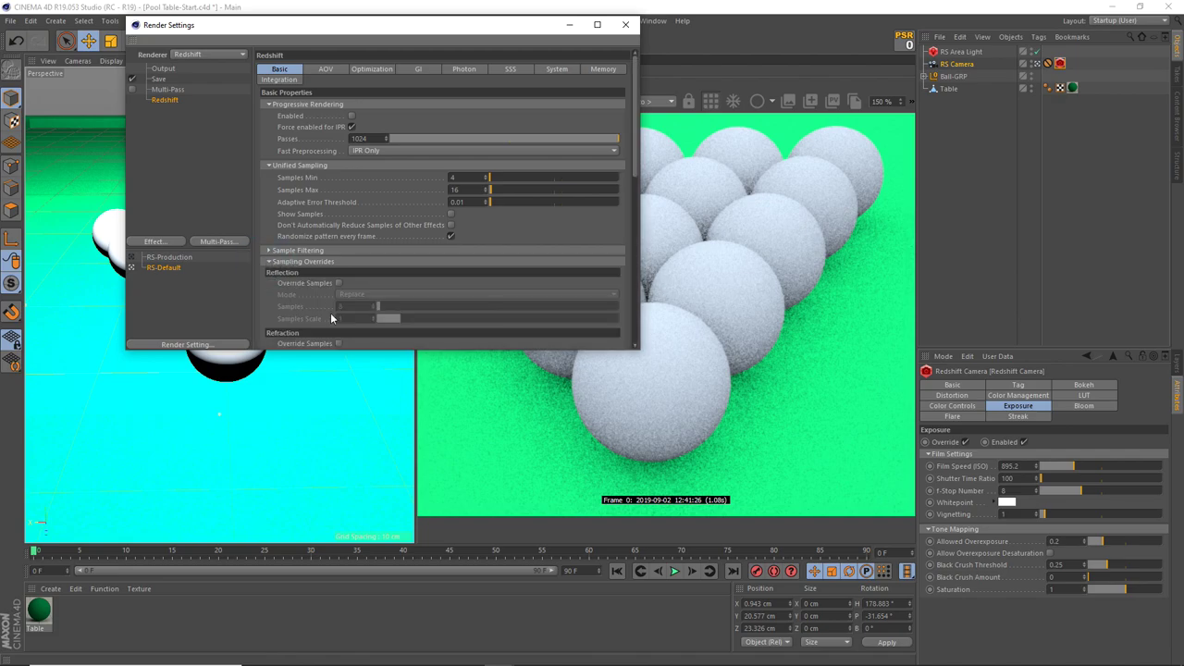
left_click_drag(359, 350, 361, 618)
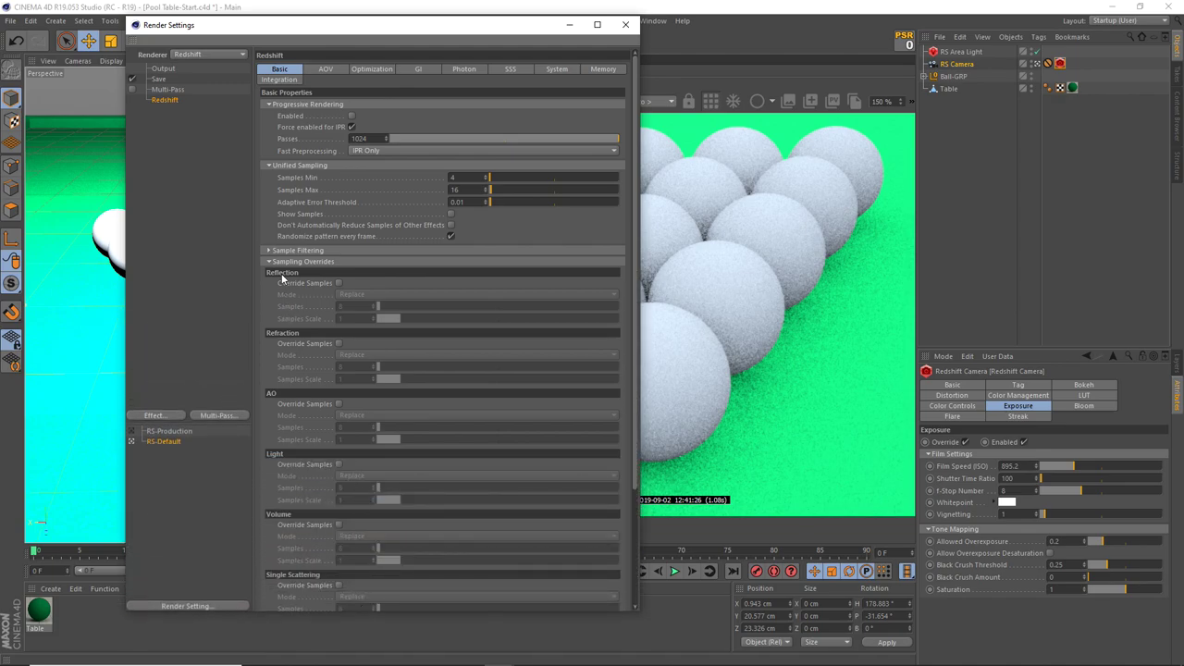
scroll(275, 392, "down", 3)
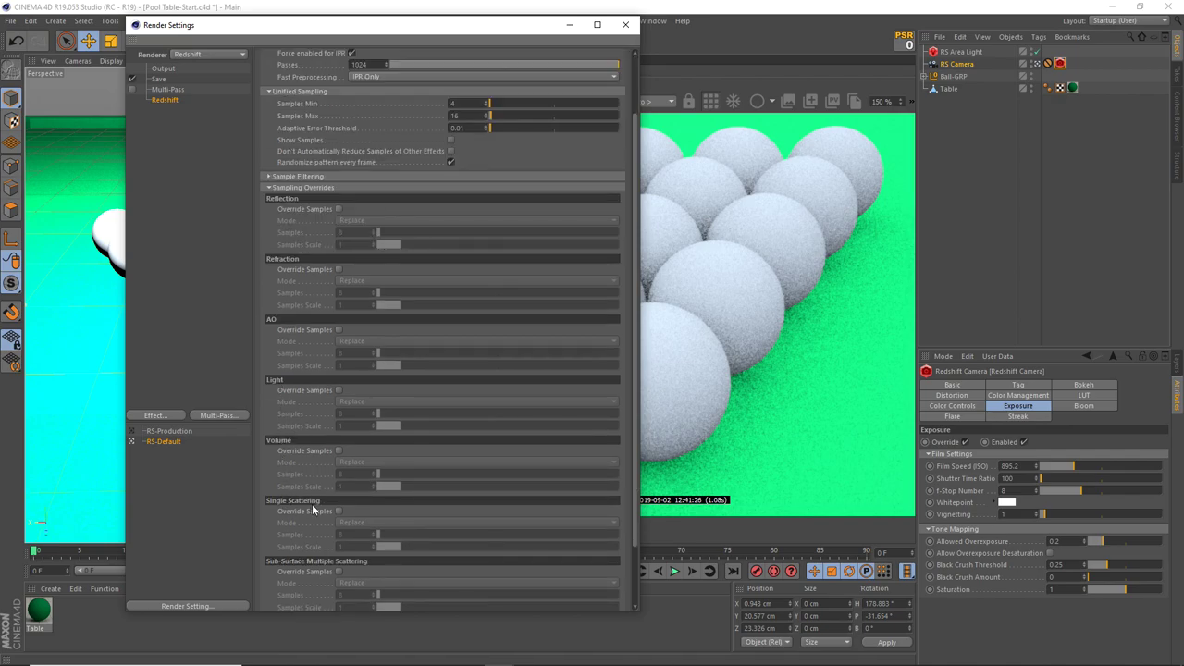
scroll(312, 508, "down", 3)
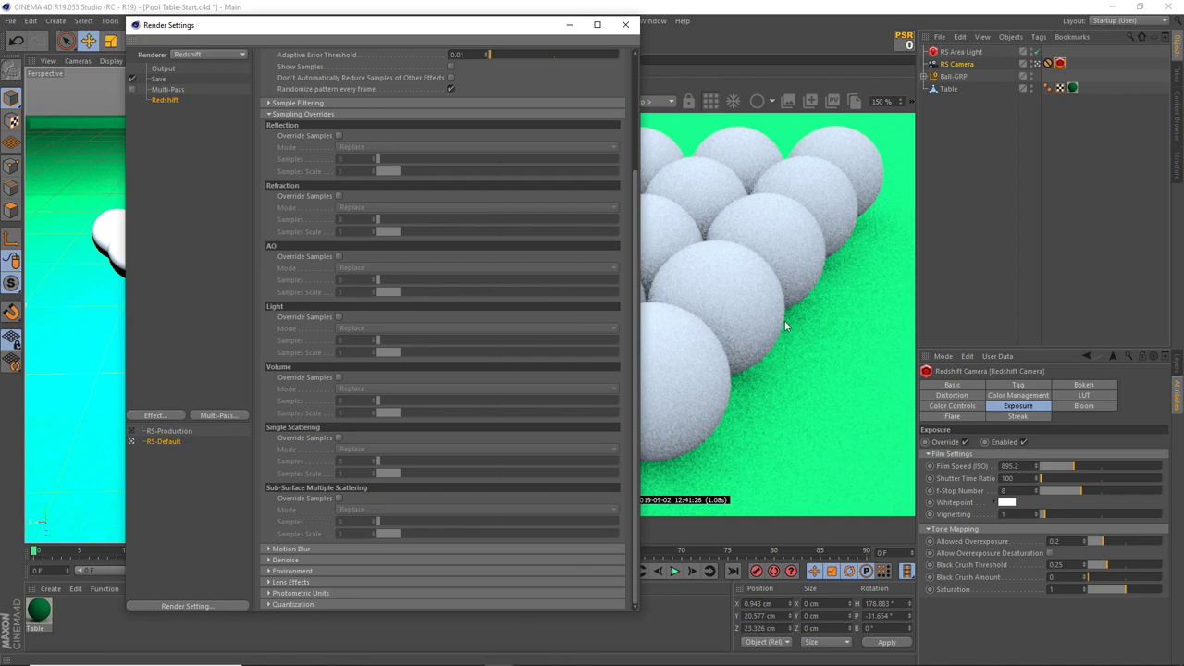
left_click(569, 24)
left_click(953, 63)
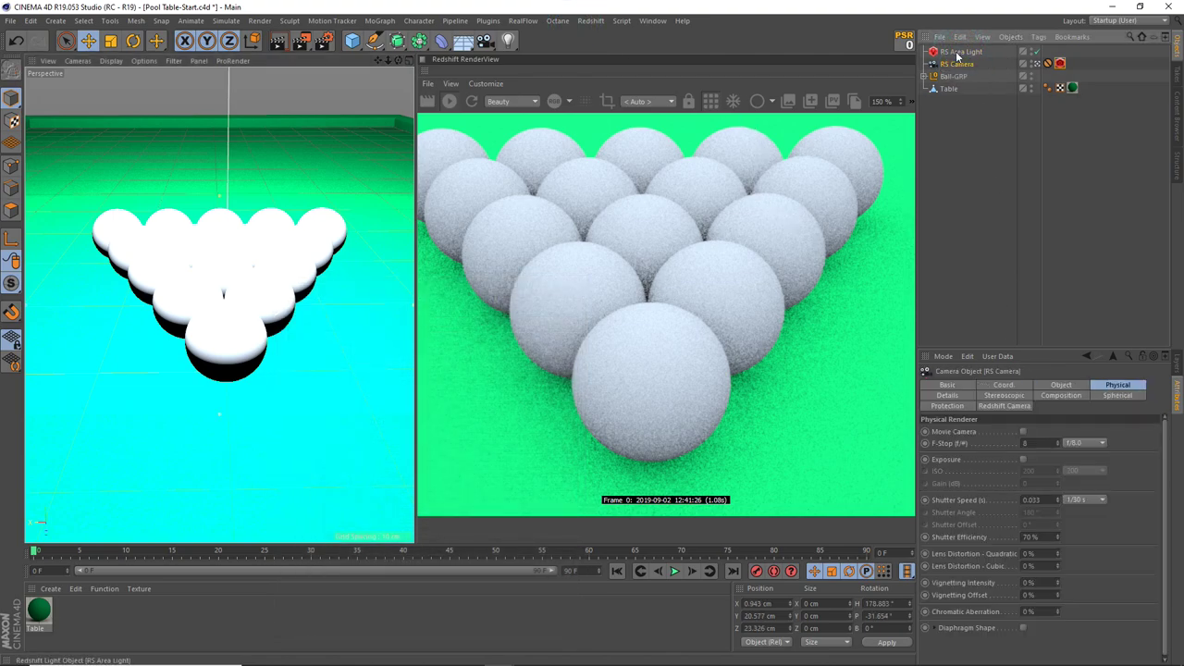
left_click(1047, 63)
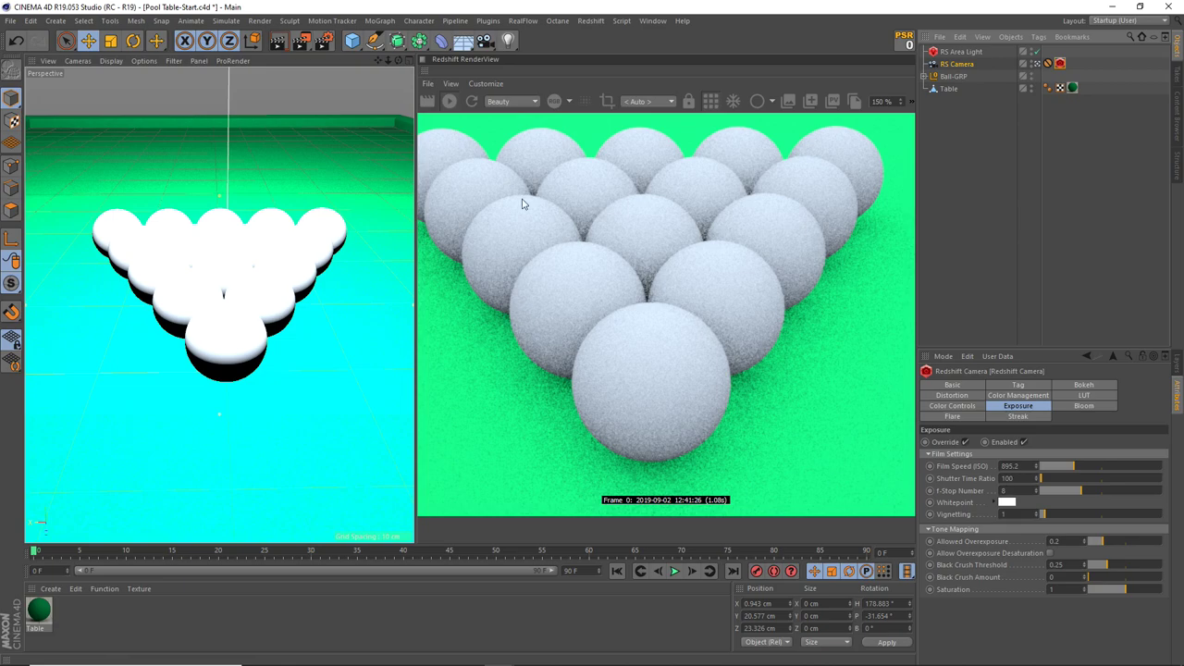
left_click(529, 654)
mouse_move(530, 660)
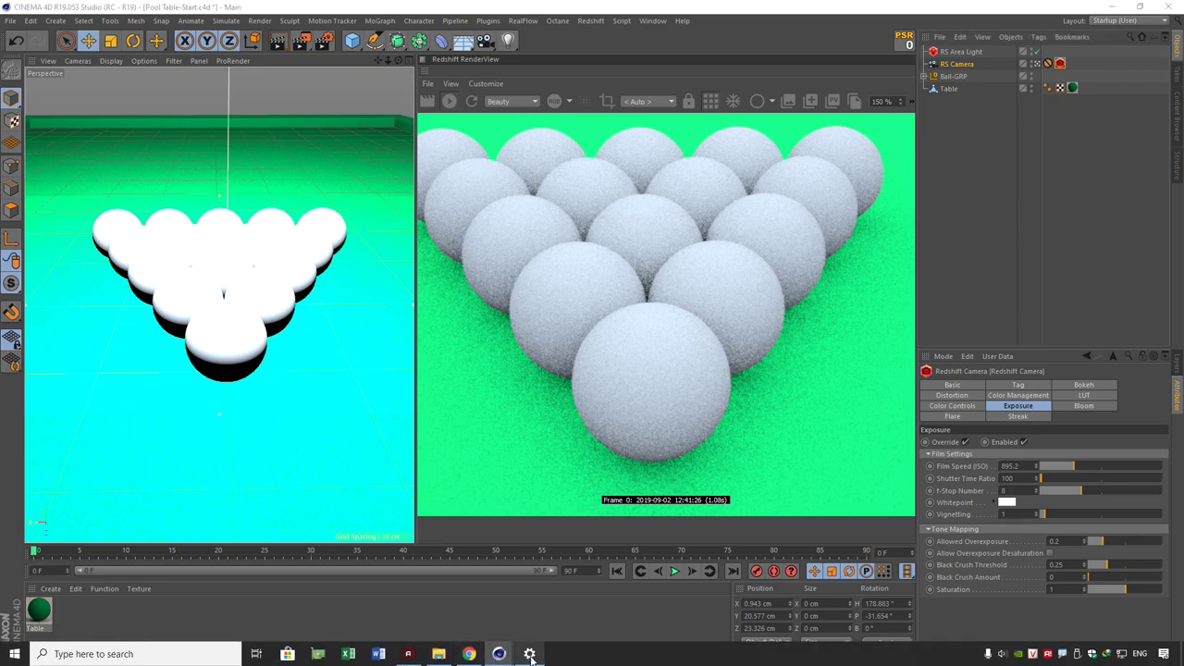
left_click(683, 72)
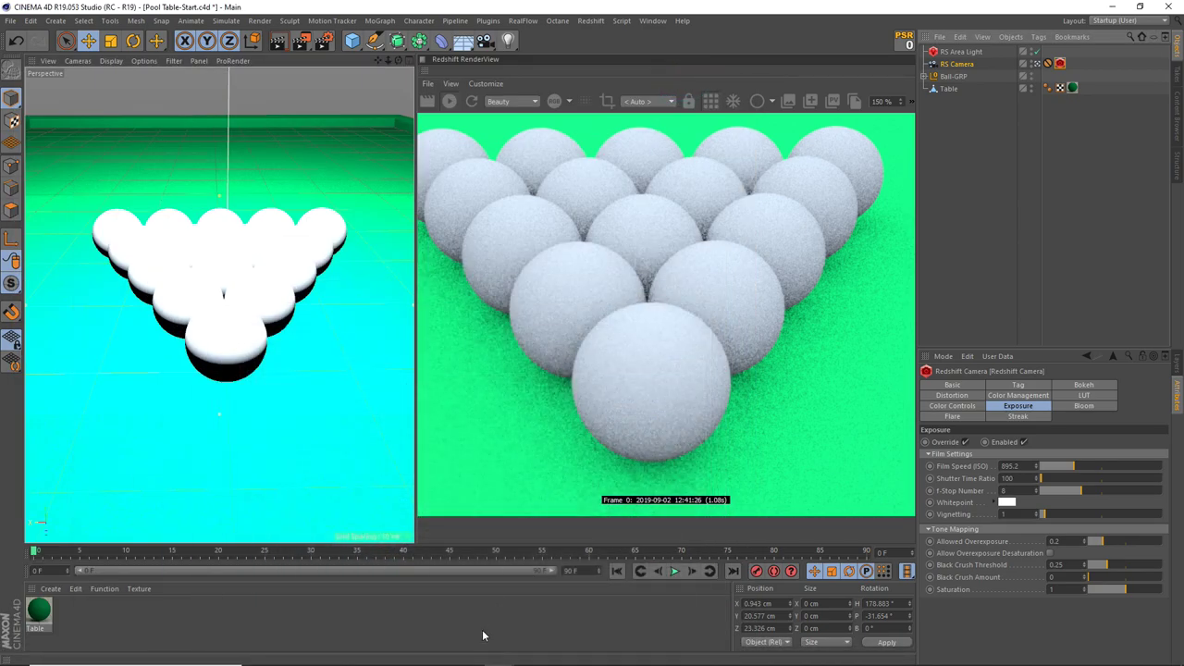
left_click(563, 605)
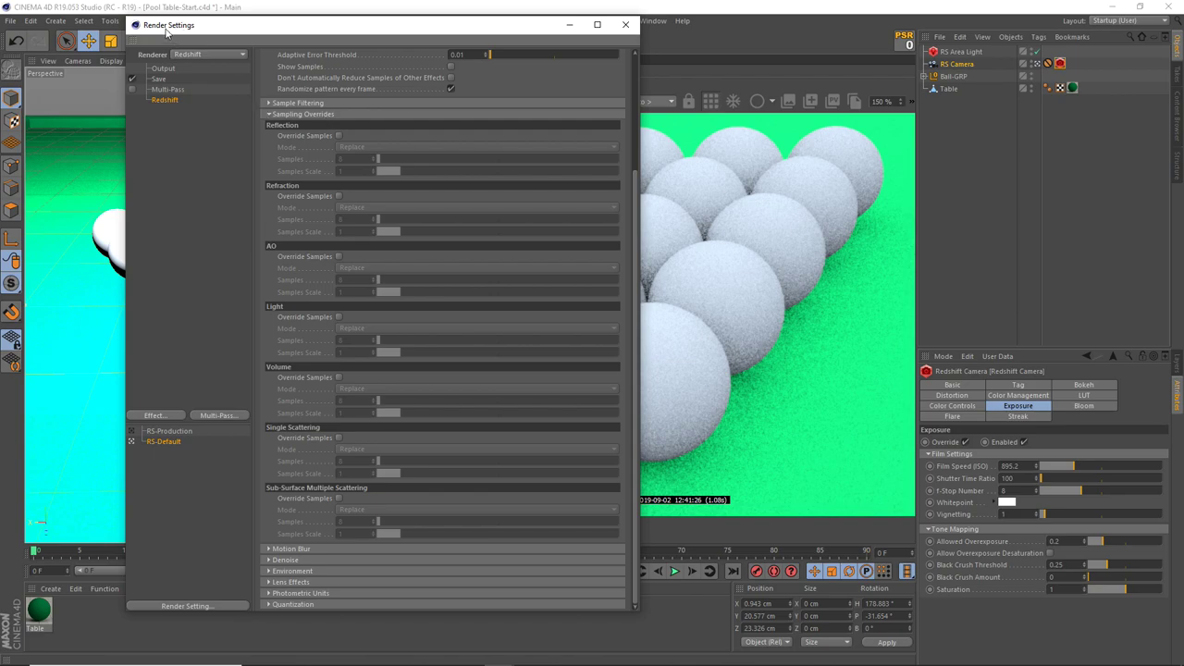
Step: Enable the Light samples override and set it to 128 samples
left_click_drag(632, 169, 633, 56)
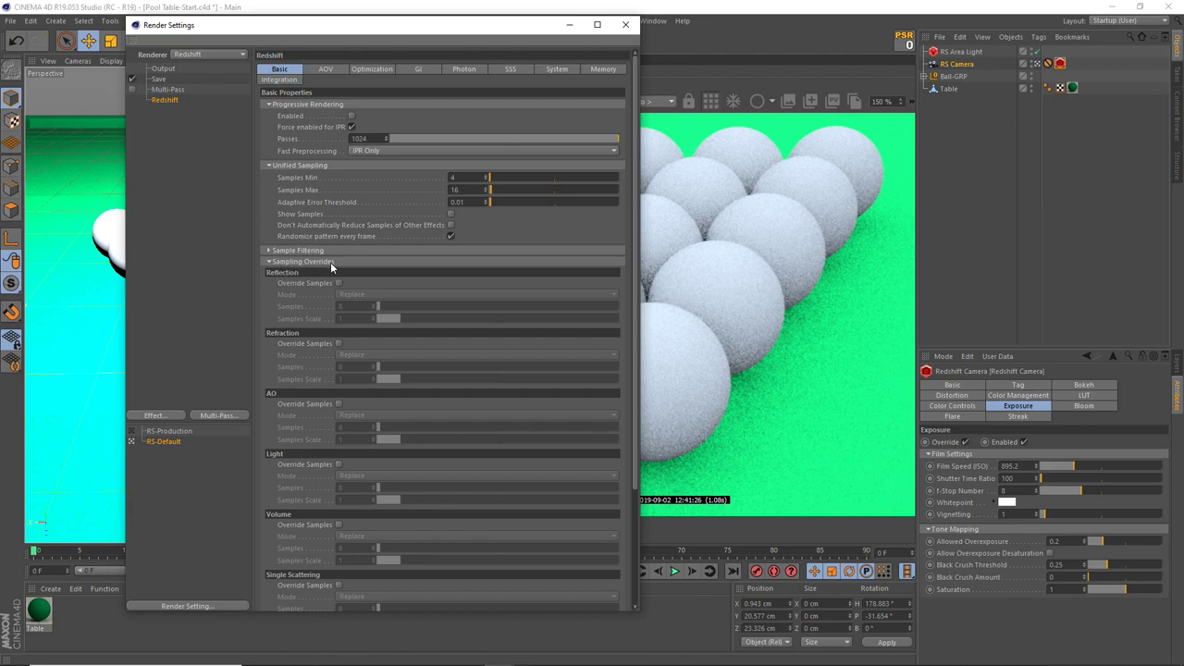
left_click_drag(634, 231, 657, 268)
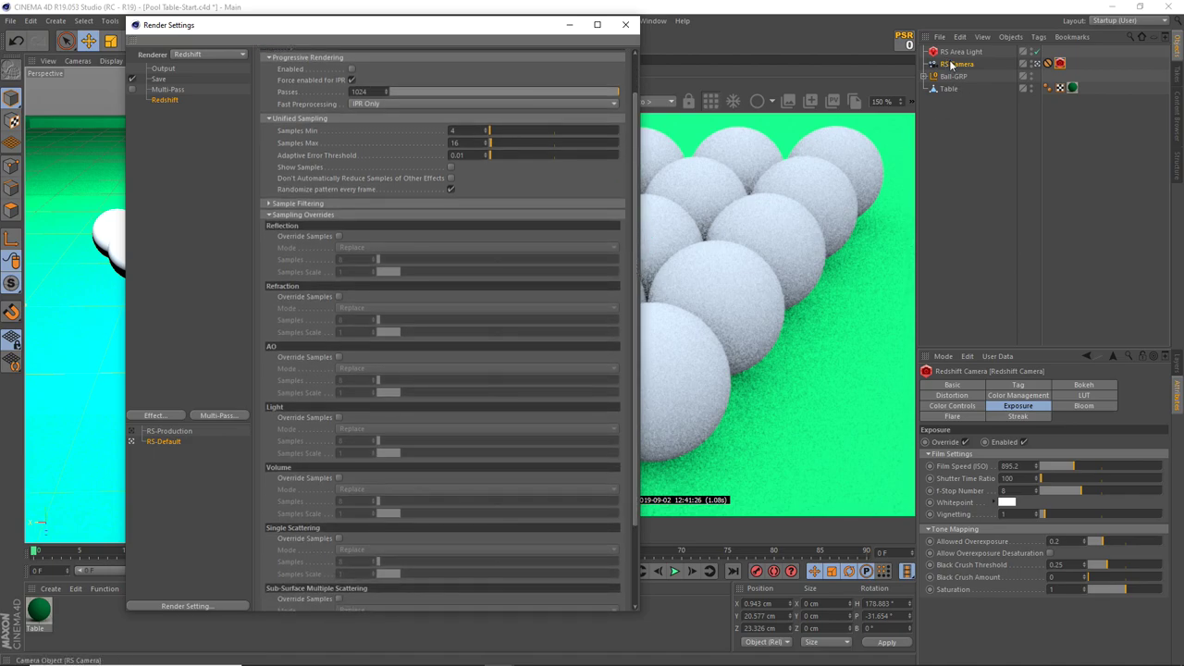
left_click(337, 417)
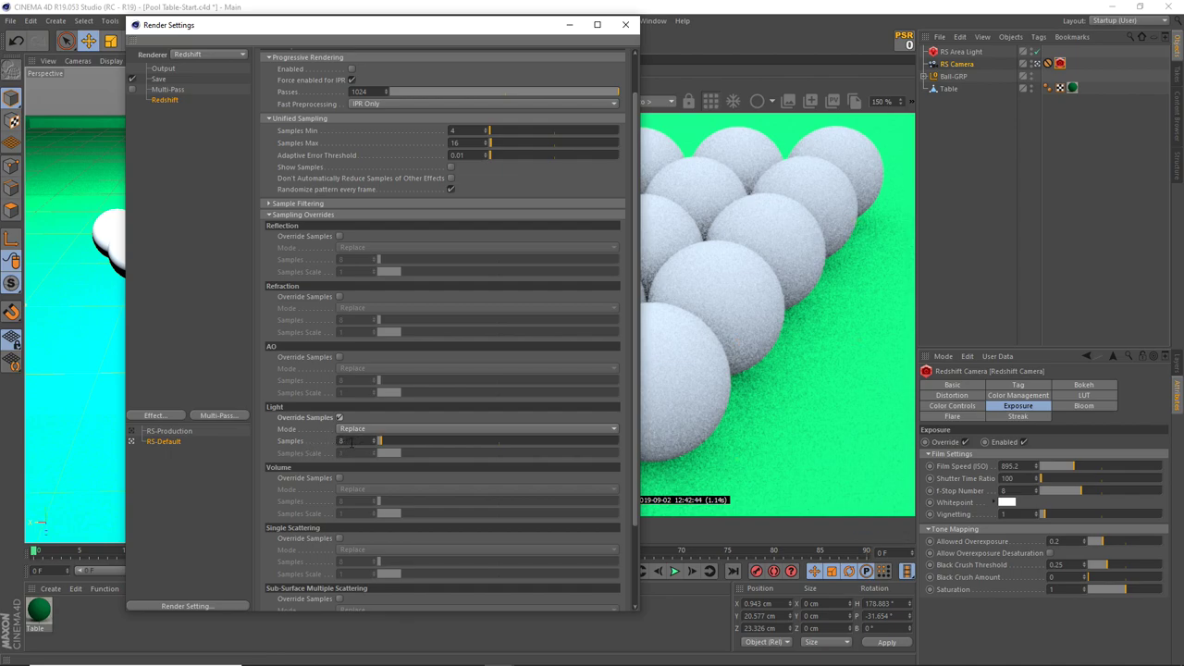
left_click(341, 442)
left_click_drag(421, 26, 364, 32)
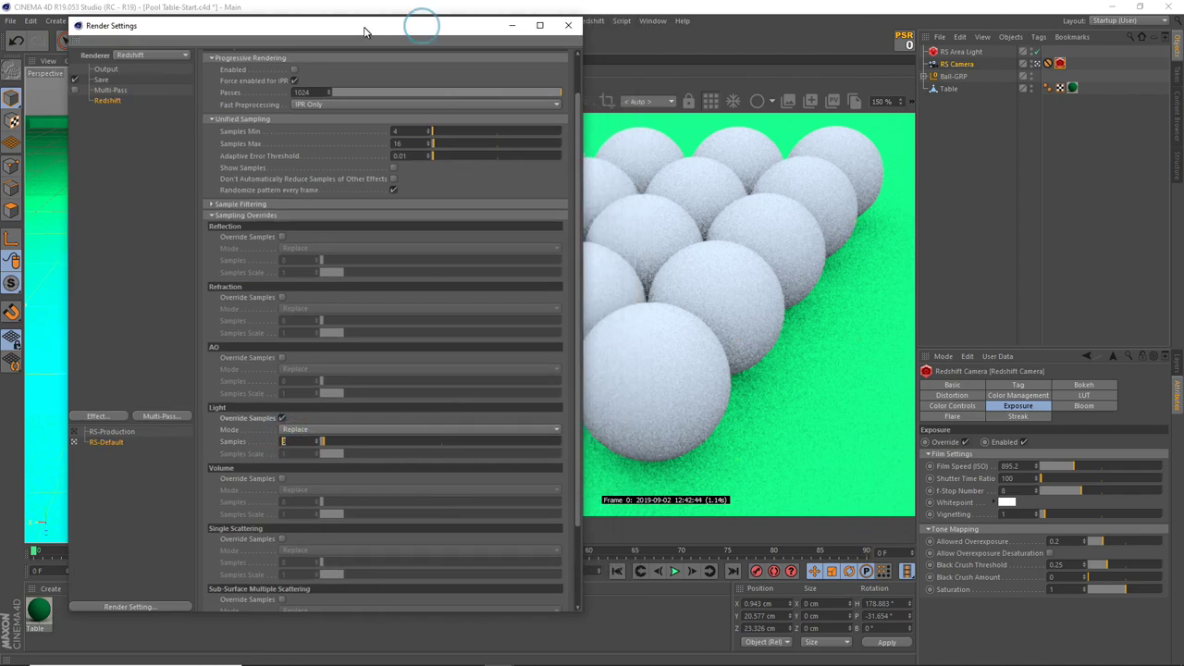
type("128")
left_click_drag(274, 29, 287, 21)
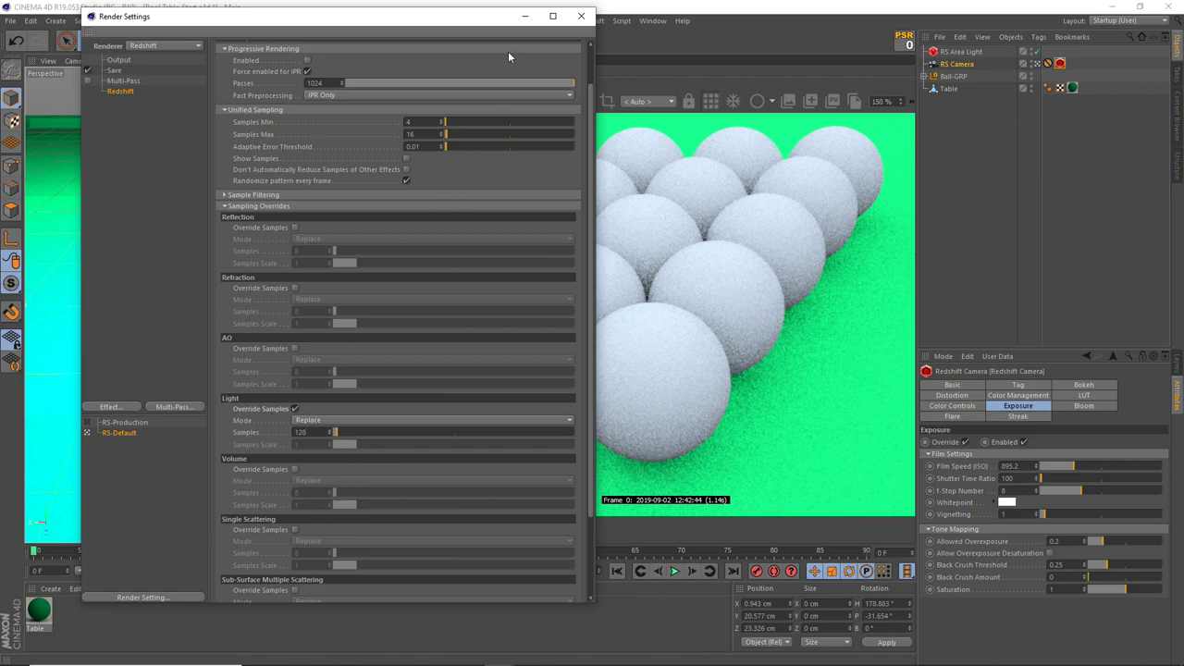
Step: Re-render the balls with the IPR, dismiss the Windows taskbar settings, and reopen Render Settings
left_click(581, 16)
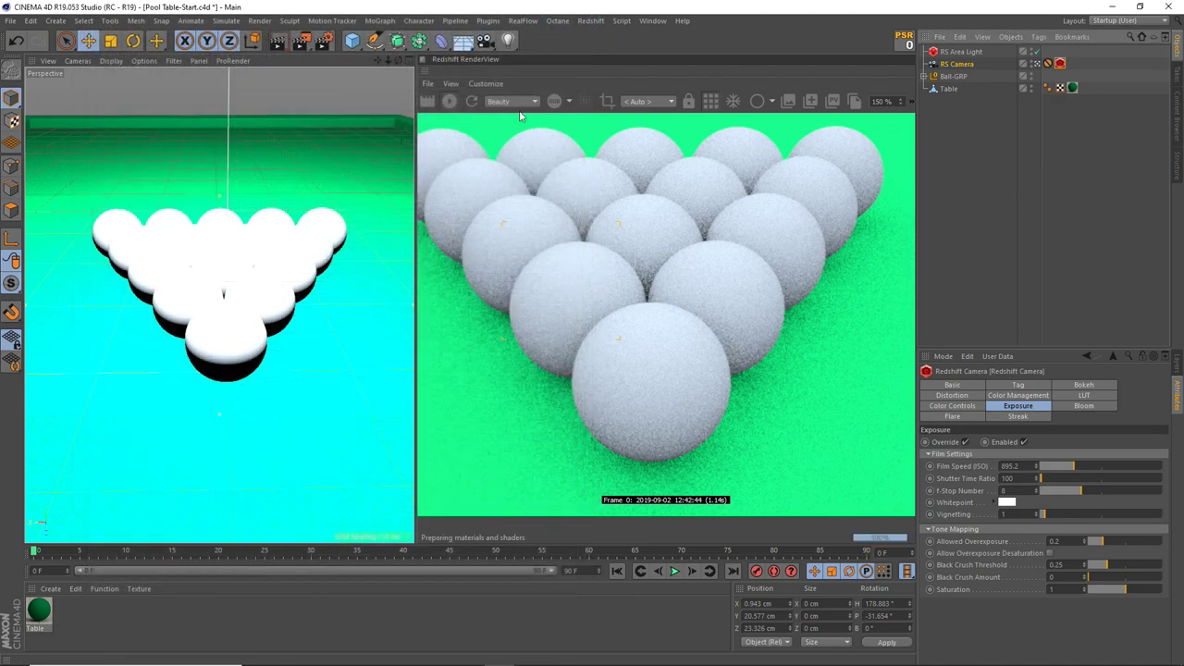
left_click(470, 102)
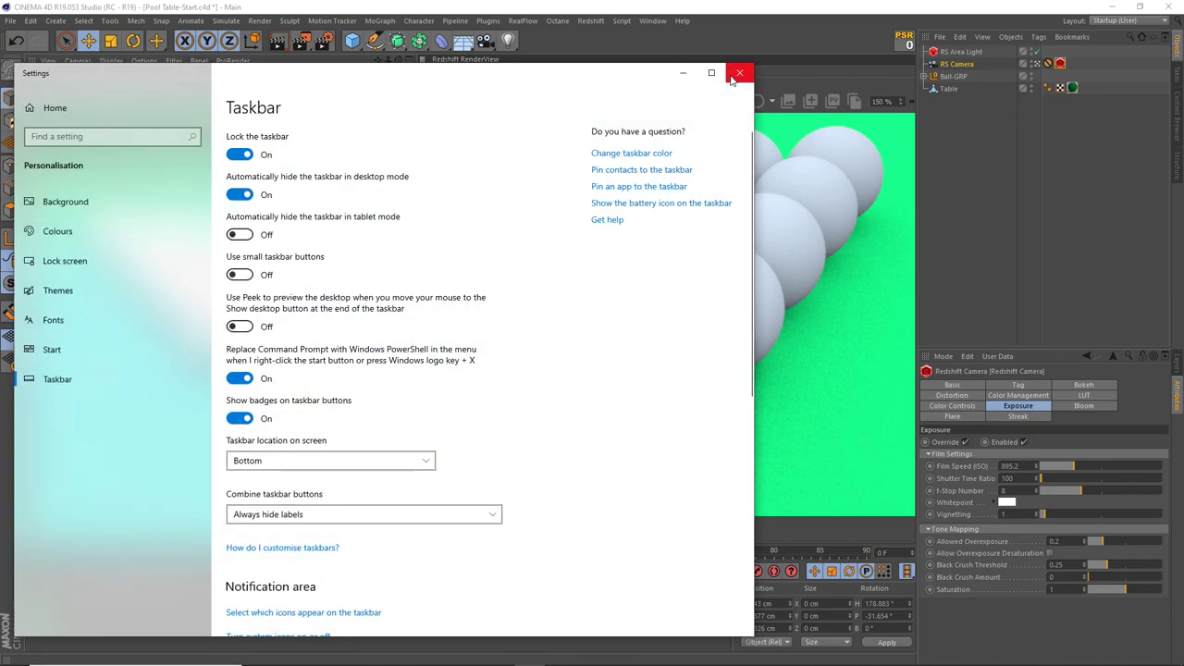
left_click(733, 79)
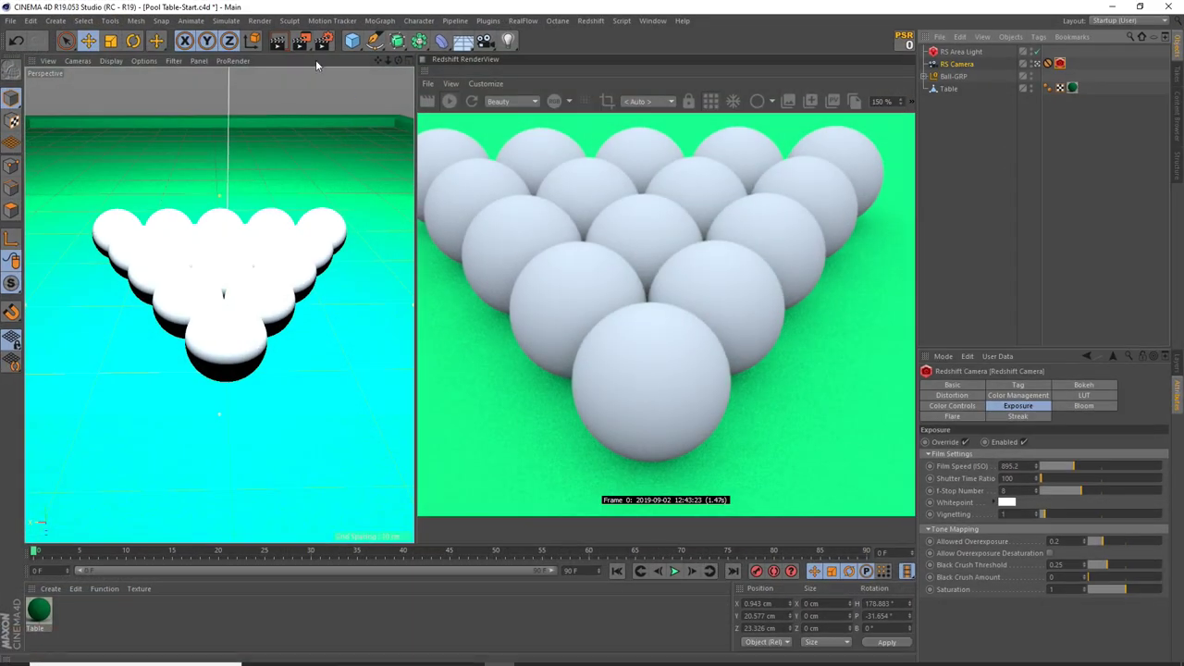
left_click(325, 43)
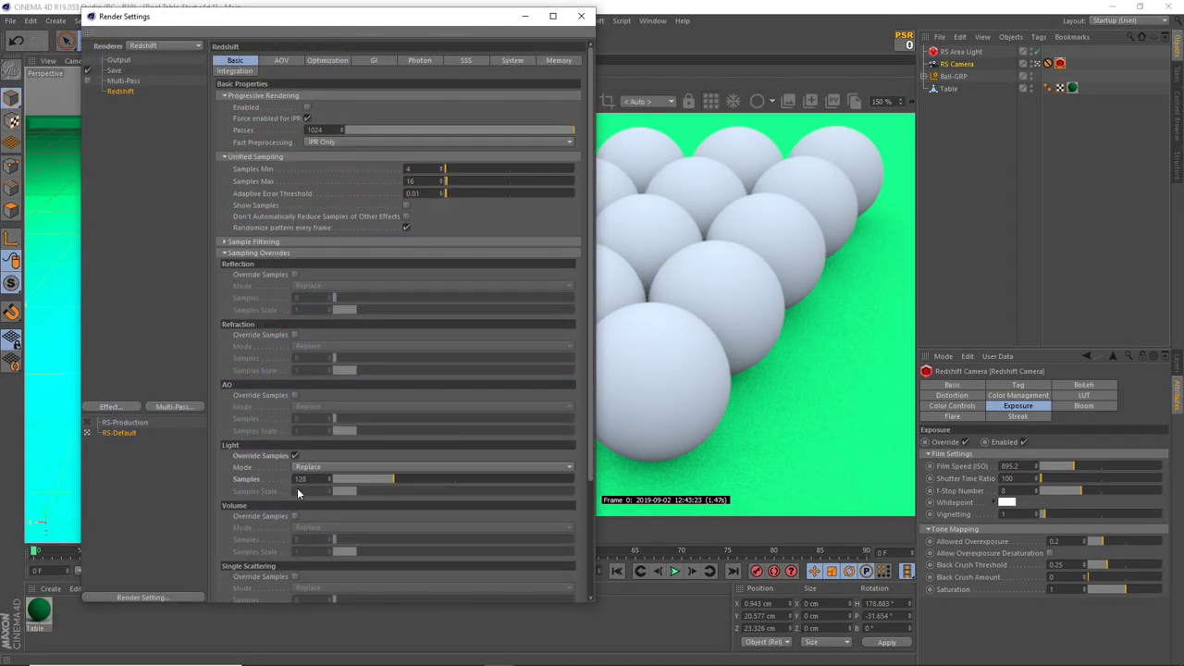
Step: Lower the Light samples override from 128 to 8
double_click(301, 478)
type("8")
key("Return")
left_click_drag(511, 22, 428, 459)
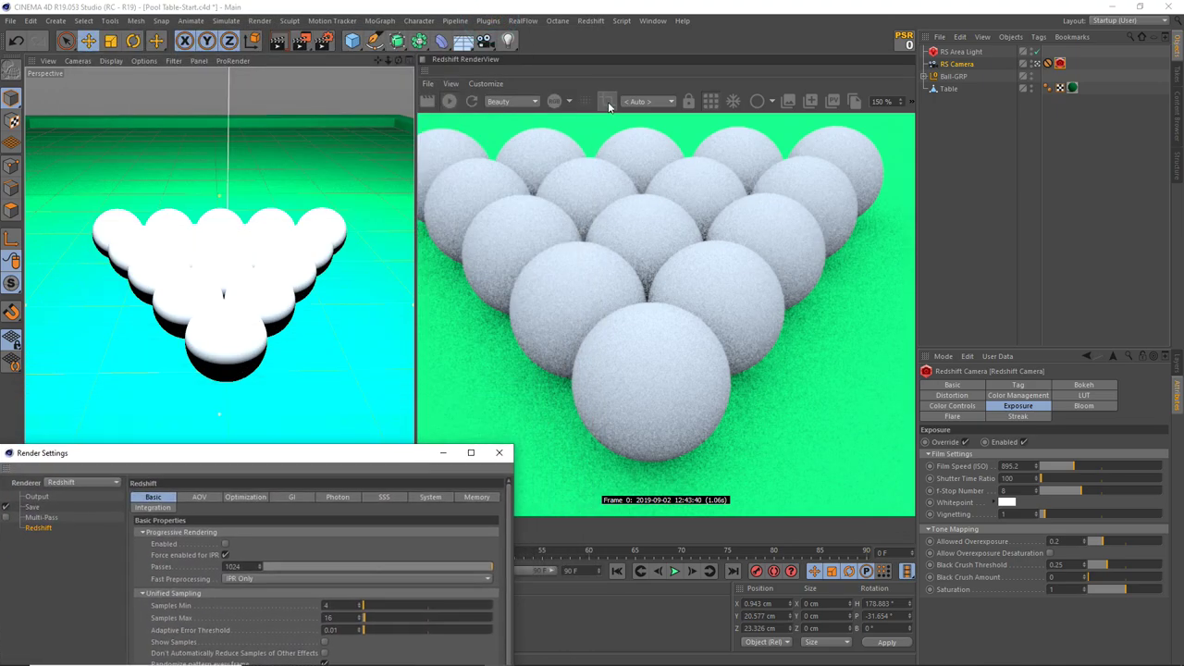
Step: Turn on region rendering, view the image at 100%, and fit the region over the front balls
left_click(606, 100)
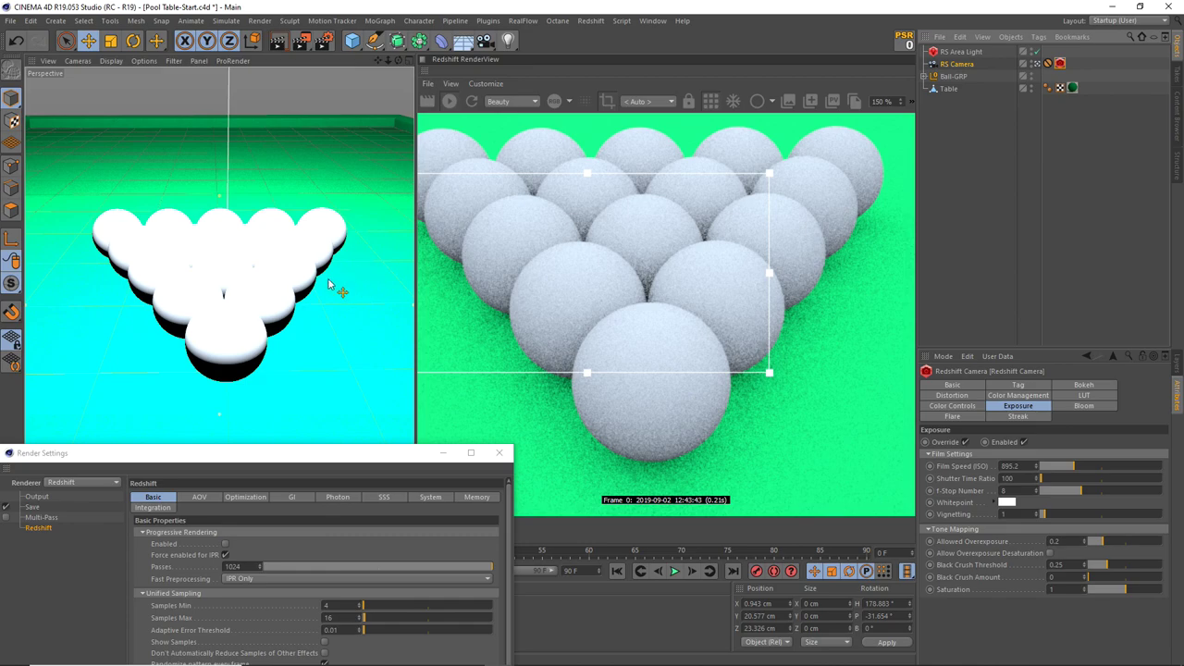
scroll(721, 301, "down", 2)
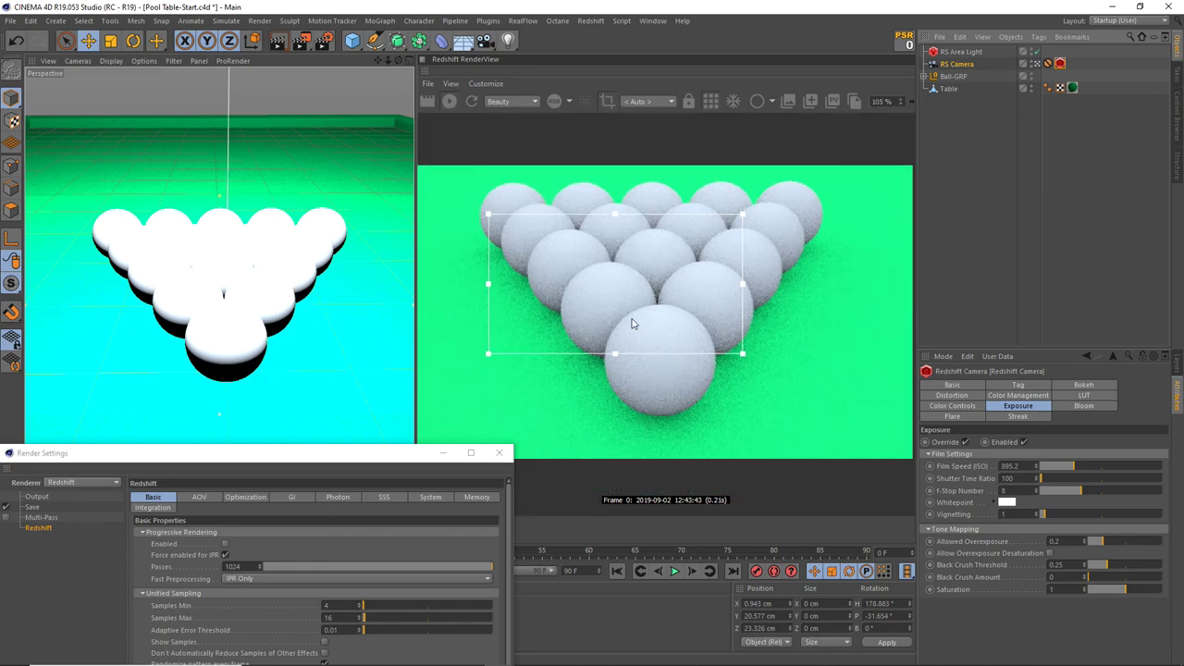
scroll(647, 326, "down", 2)
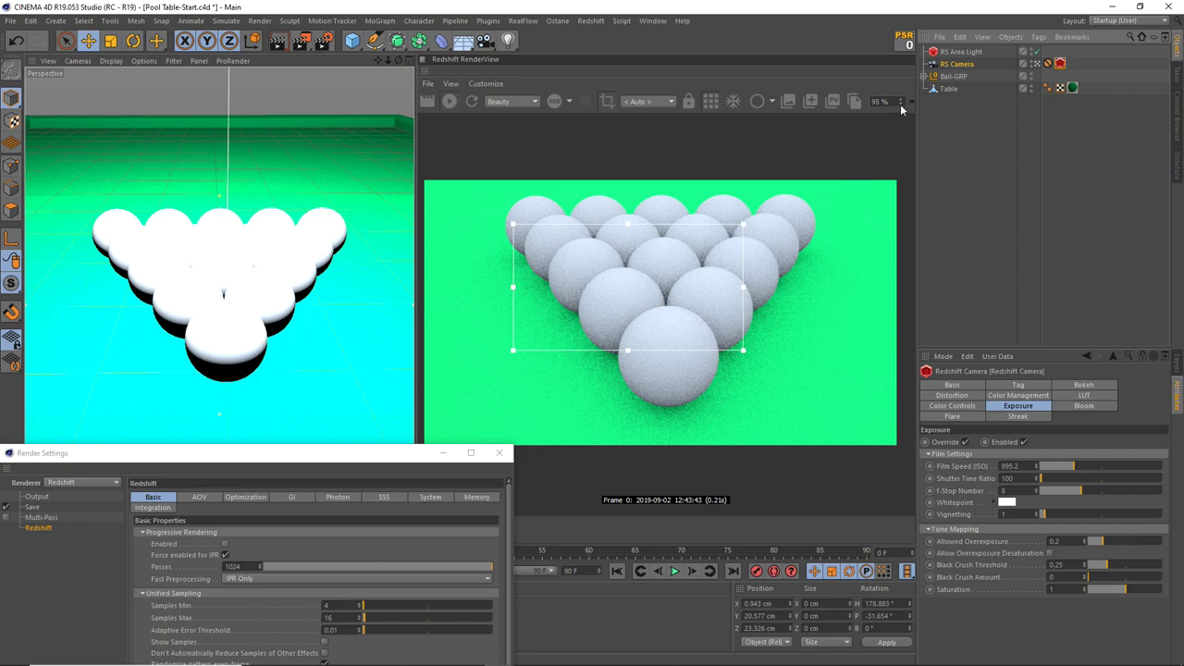
left_click(911, 102)
left_click(454, 124)
left_click(465, 137)
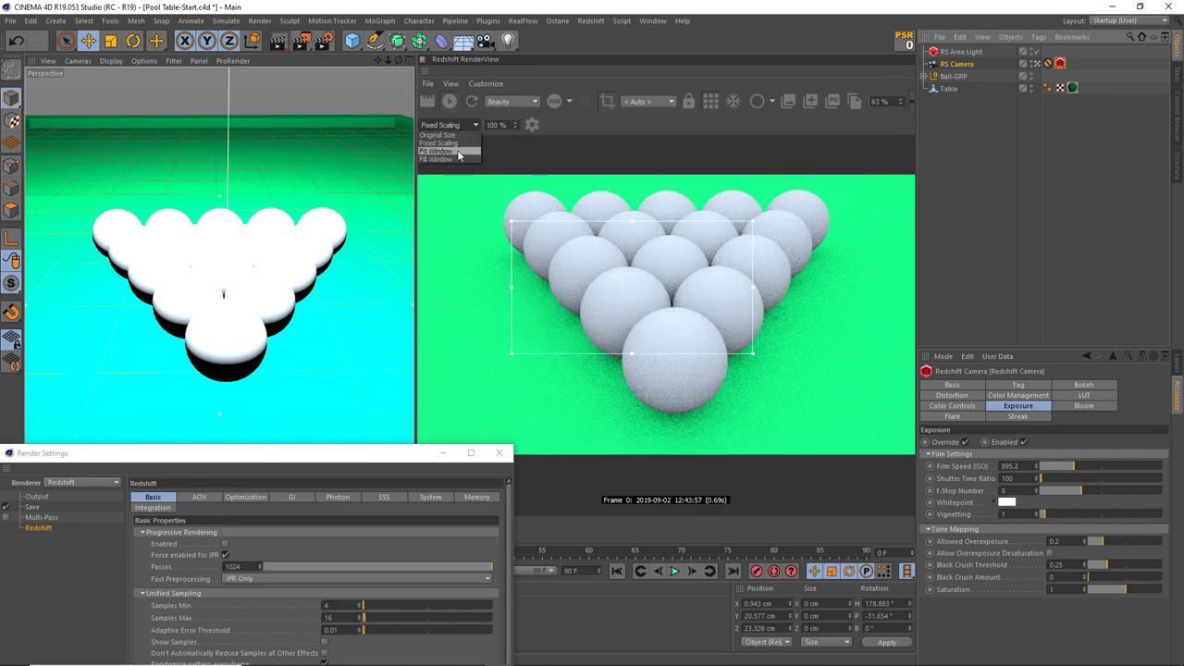
left_click(459, 151)
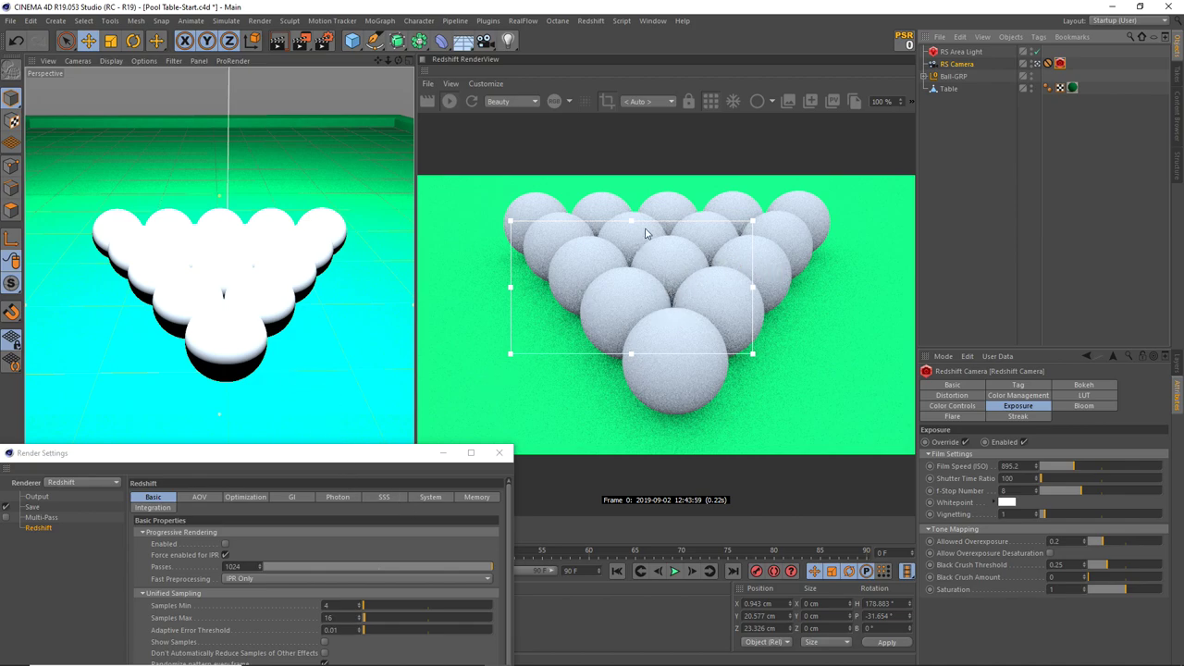
mouse_move(636, 229)
left_mouse_down()
mouse_move(695, 333)
mouse_move(687, 316)
mouse_move(685, 340)
left_mouse_up()
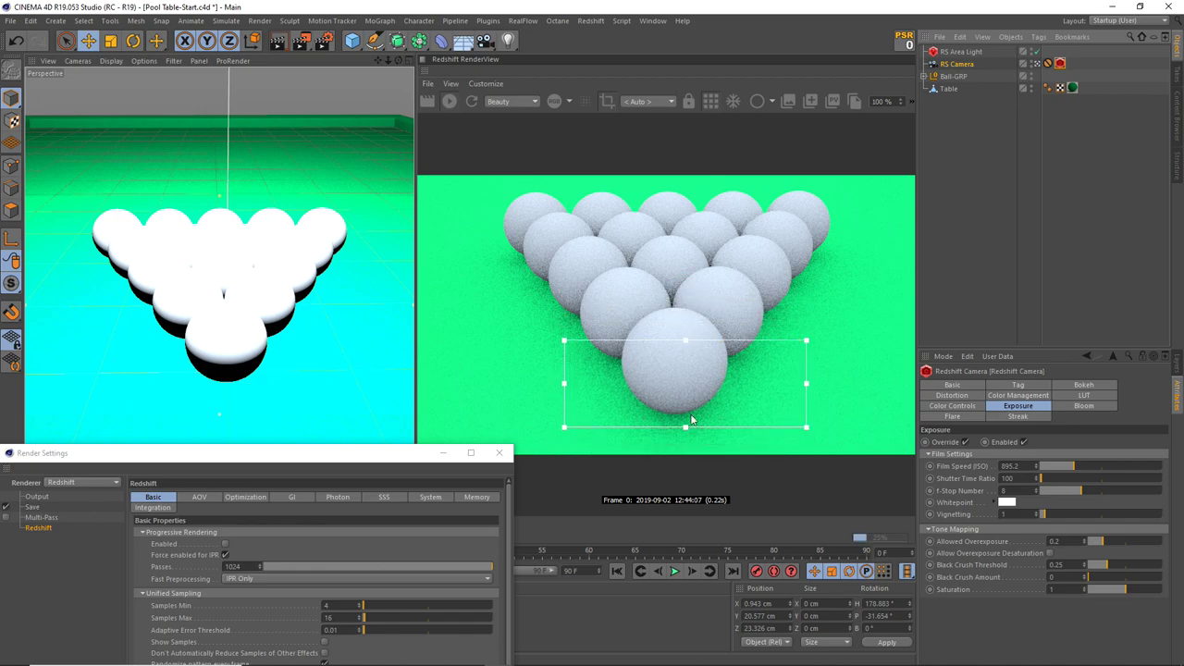
left_click_drag(689, 425, 689, 431)
left_click_drag(563, 385, 585, 384)
left_click_drag(807, 387, 783, 387)
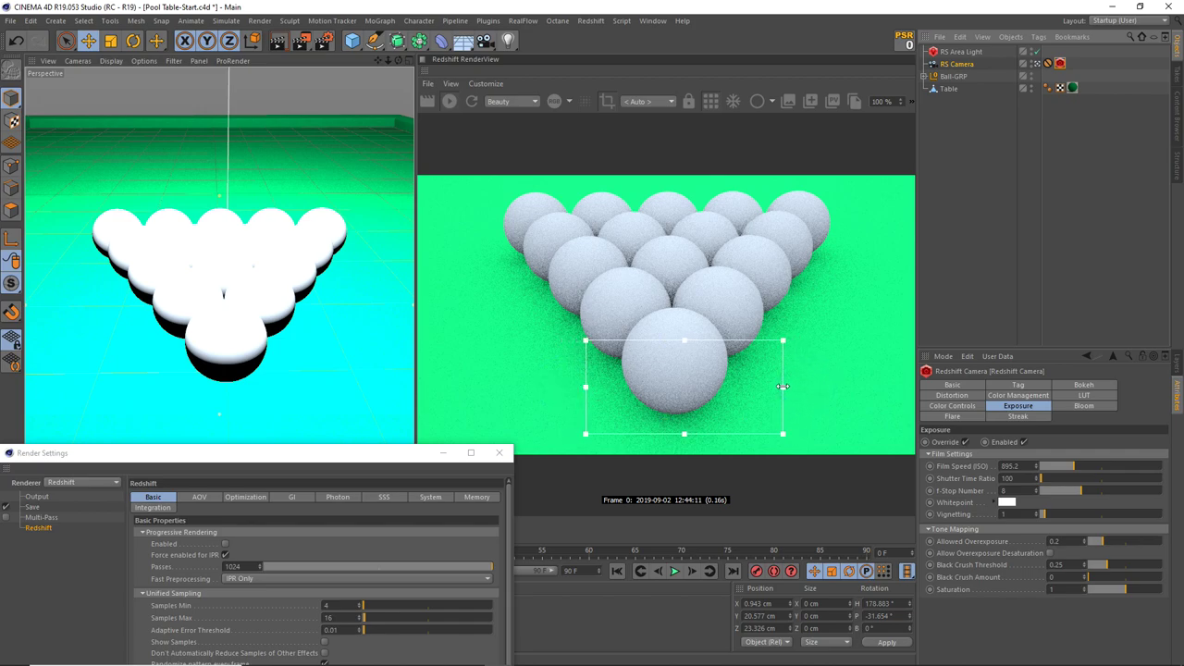
left_click_drag(356, 453, 352, 61)
Step: Keep Replace mode and test 512 light samples inside the render region
left_click(266, 489)
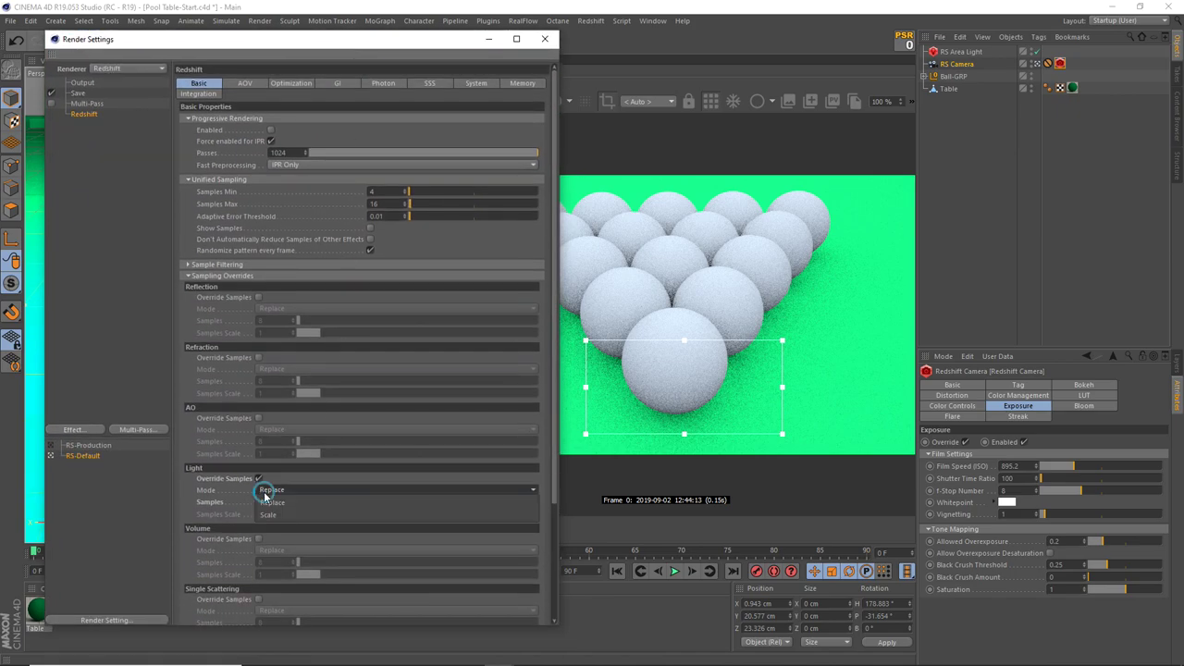
left_click(265, 496)
double_click(261, 501)
type("512")
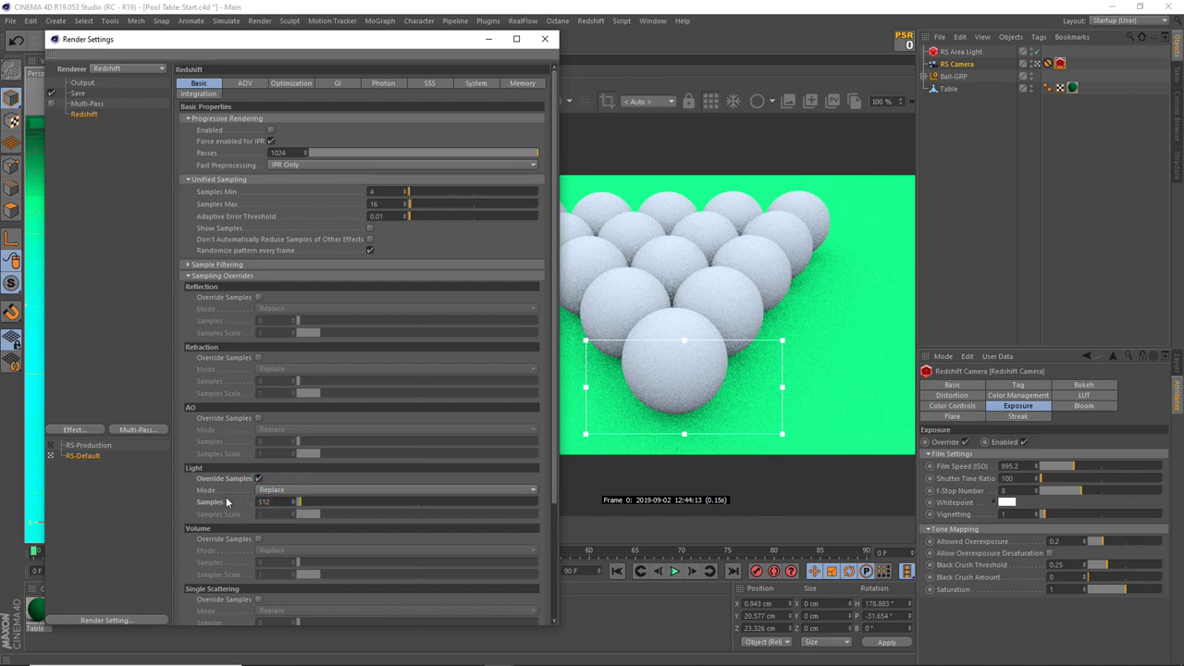
key("Return")
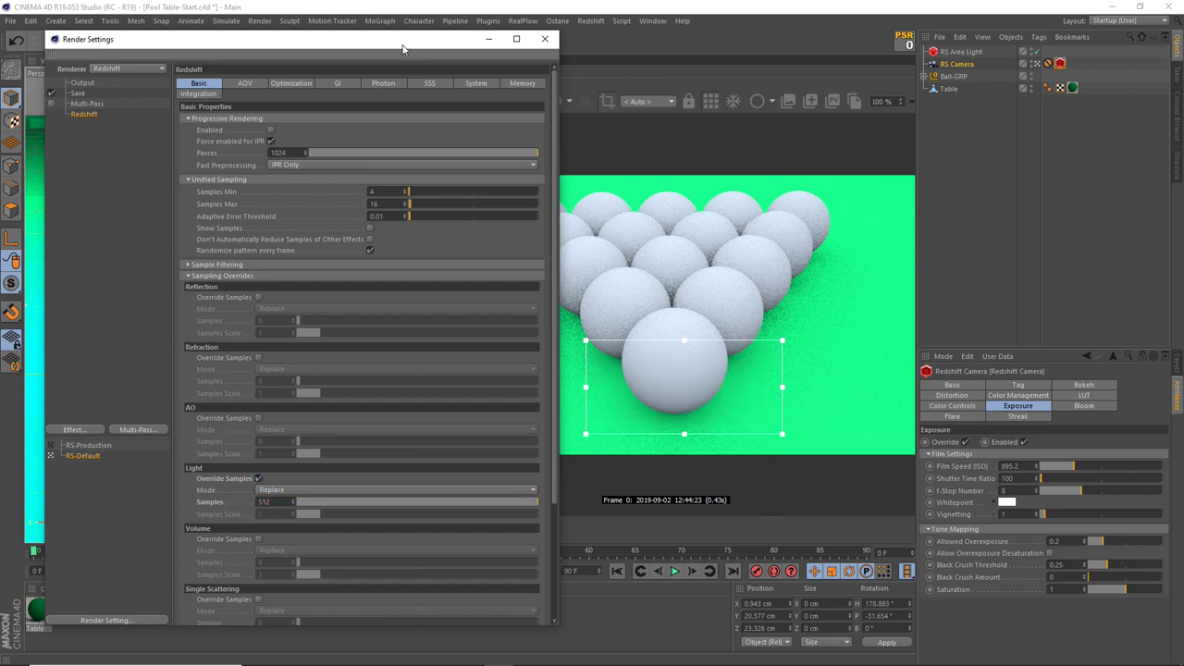
mouse_move(402, 48)
left_mouse_down()
mouse_move(336, 41)
mouse_move(326, 135)
left_mouse_up()
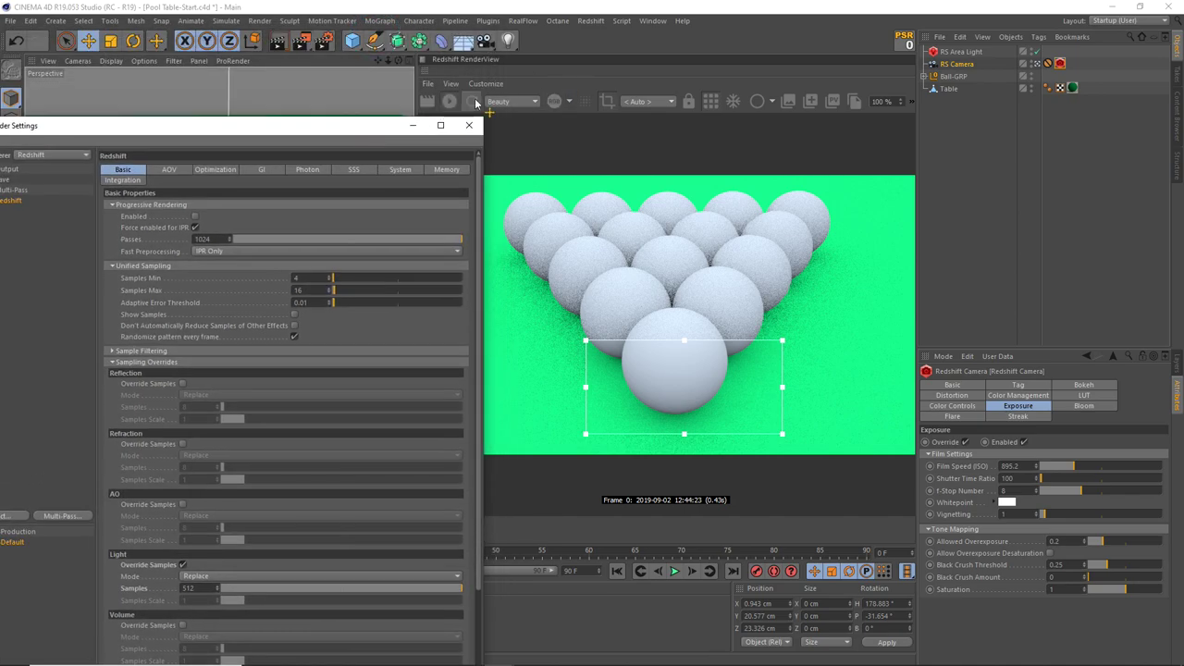
left_click(475, 102)
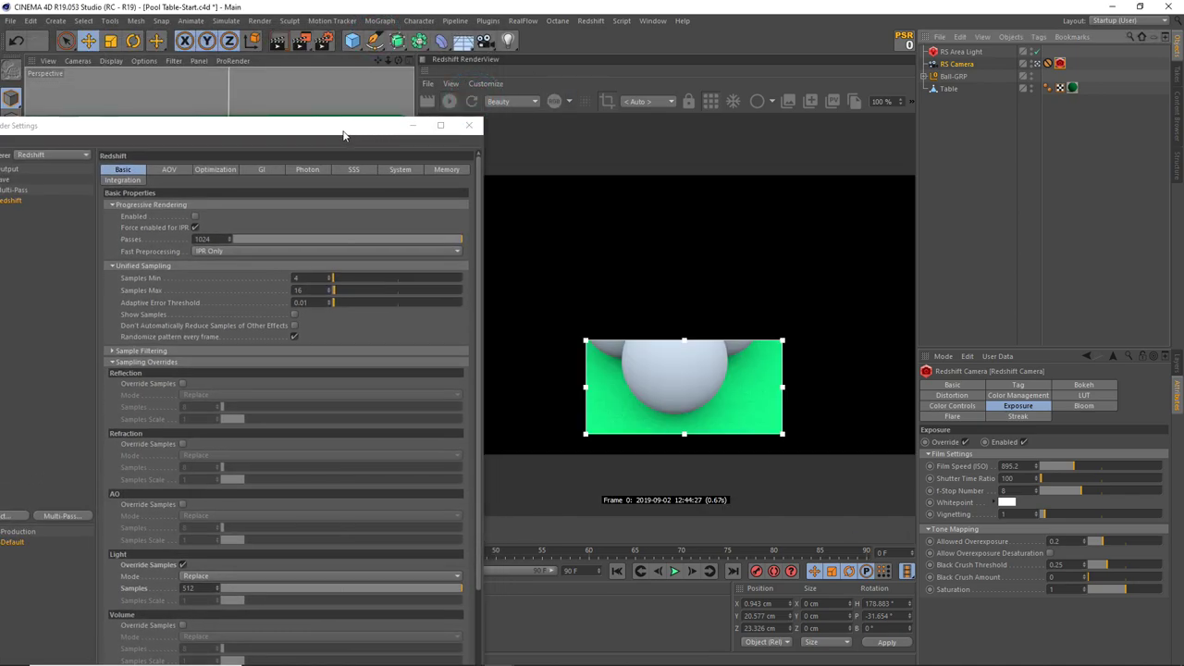
mouse_move(343, 136)
left_mouse_down()
mouse_move(391, 62)
mouse_move(304, 220)
left_mouse_up()
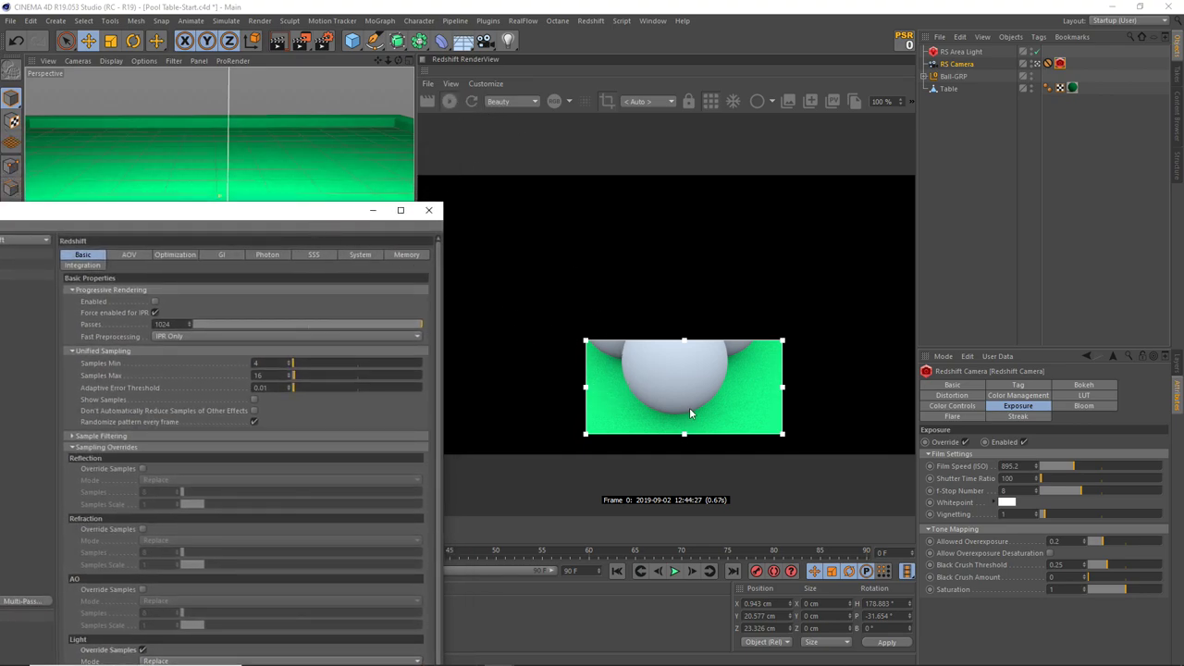
Step: Turn off the render region and set Light samples back to 8 for a full-frame render
key("ctrl+z")
left_click(612, 102)
mouse_move(232, 218)
left_mouse_down()
mouse_move(298, 123)
mouse_move(321, 118)
mouse_move(319, 48)
left_mouse_up()
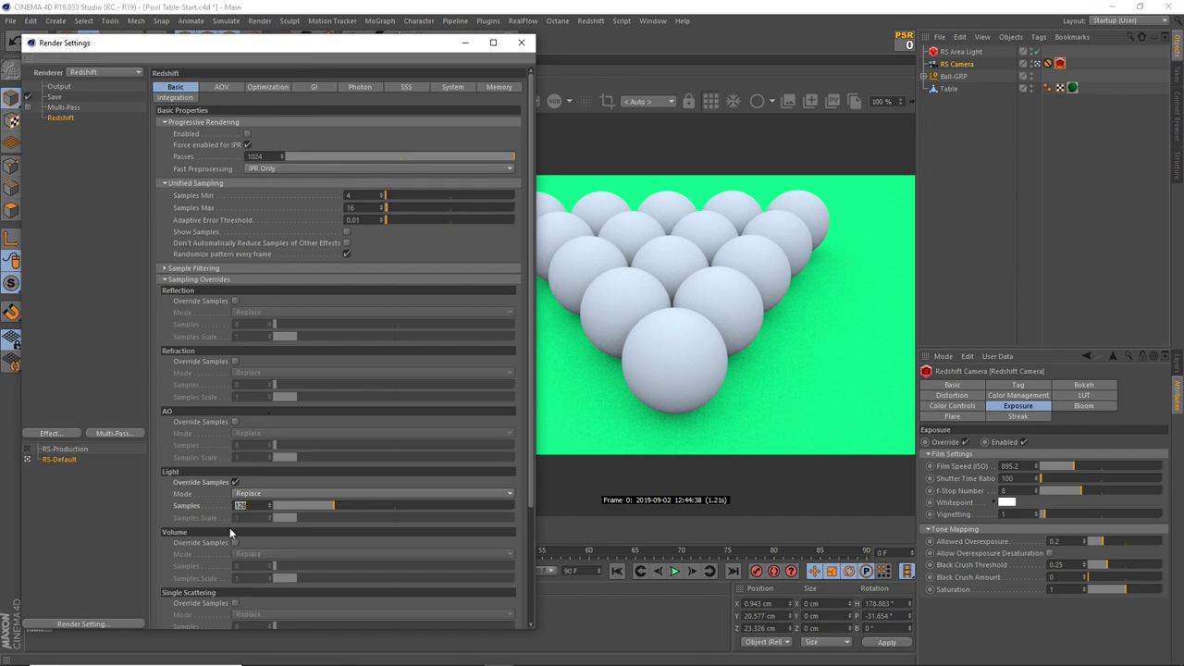
type("8")
key("Return")
left_click_drag(426, 42, 284, 77)
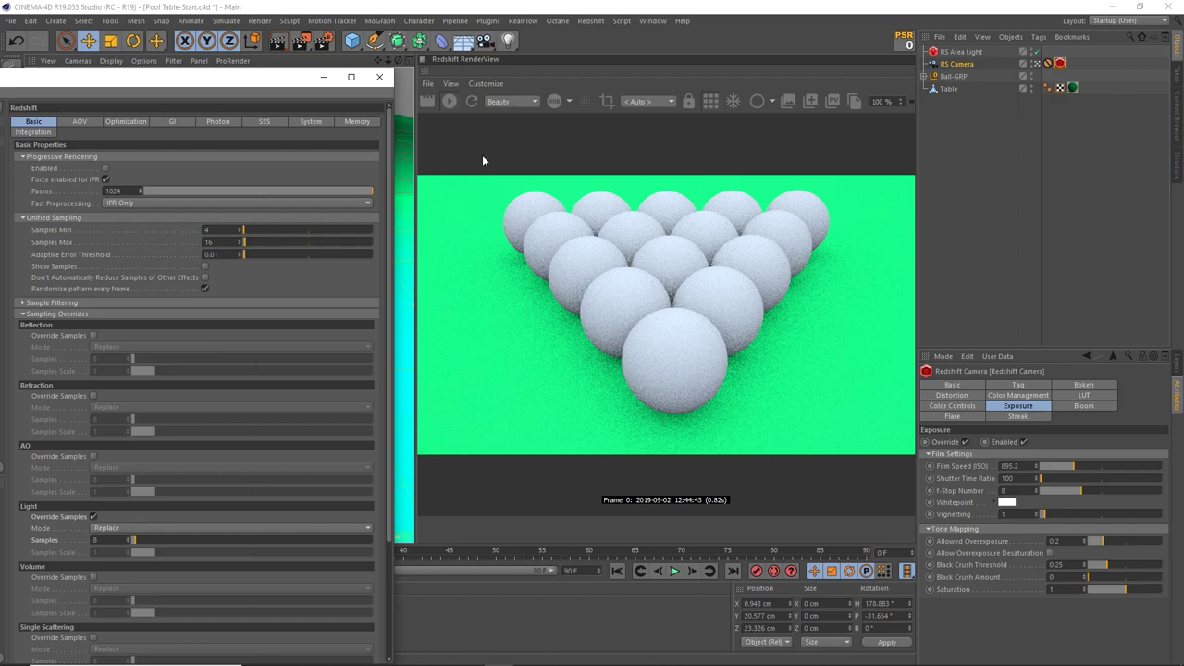
Step: Re-enable the render region around the front ball and set Light samples to 512
left_click(607, 102)
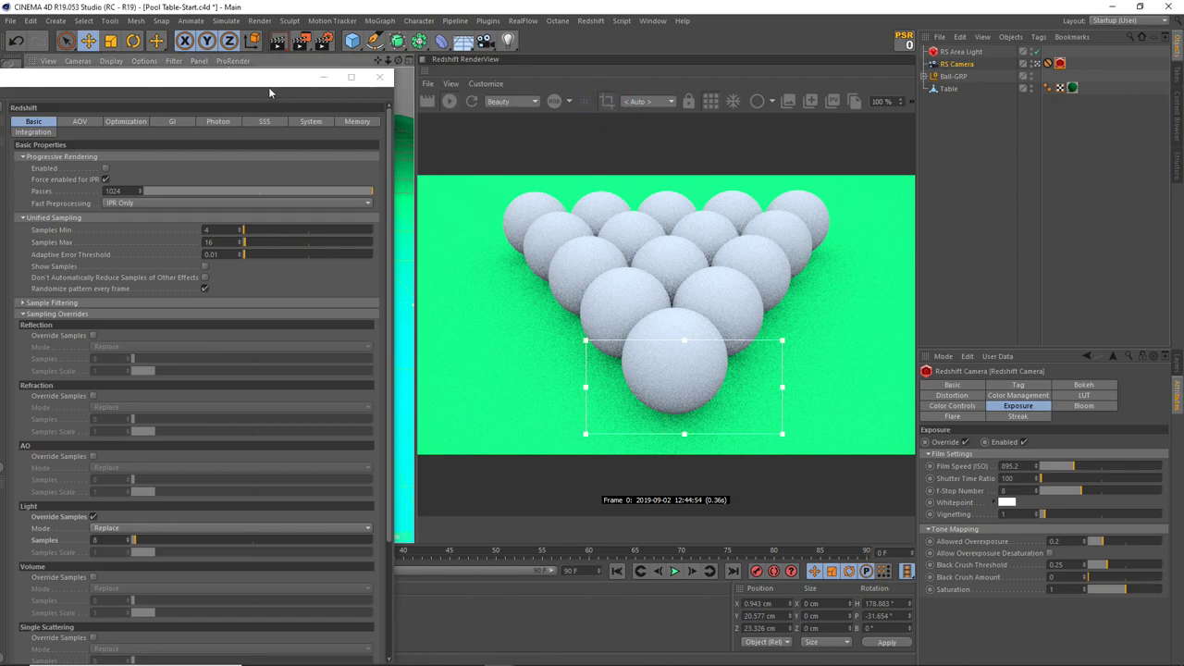
mouse_move(266, 87)
left_mouse_down()
mouse_move(316, 22)
mouse_move(354, 22)
left_mouse_up()
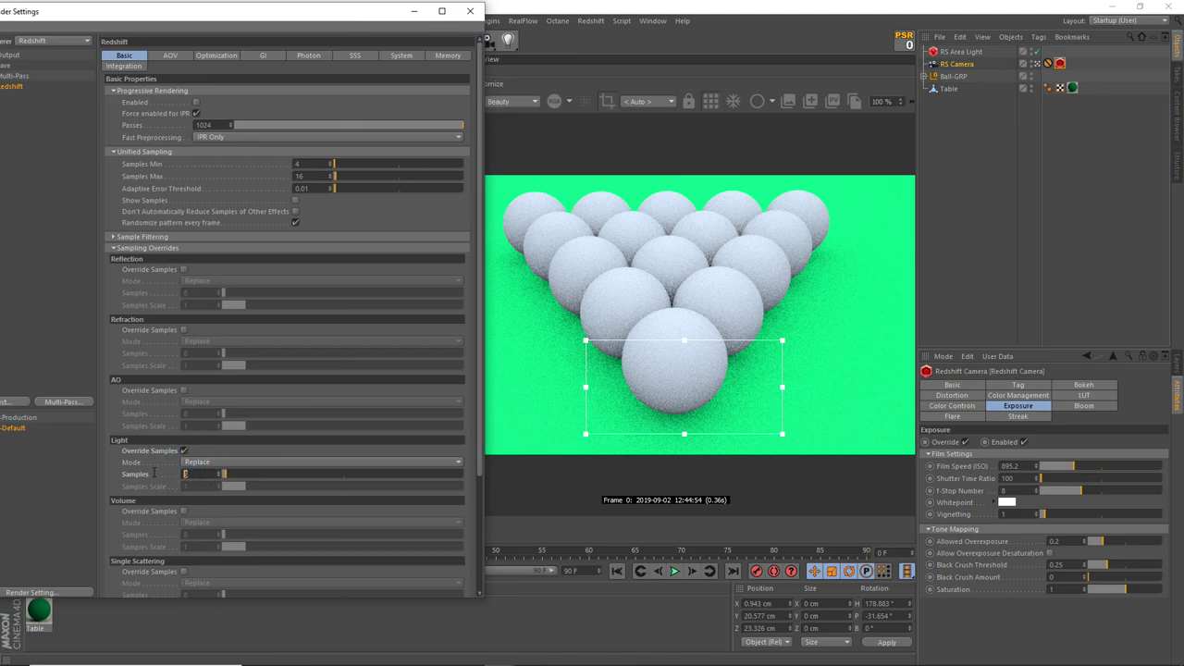
type("512")
key("Return")
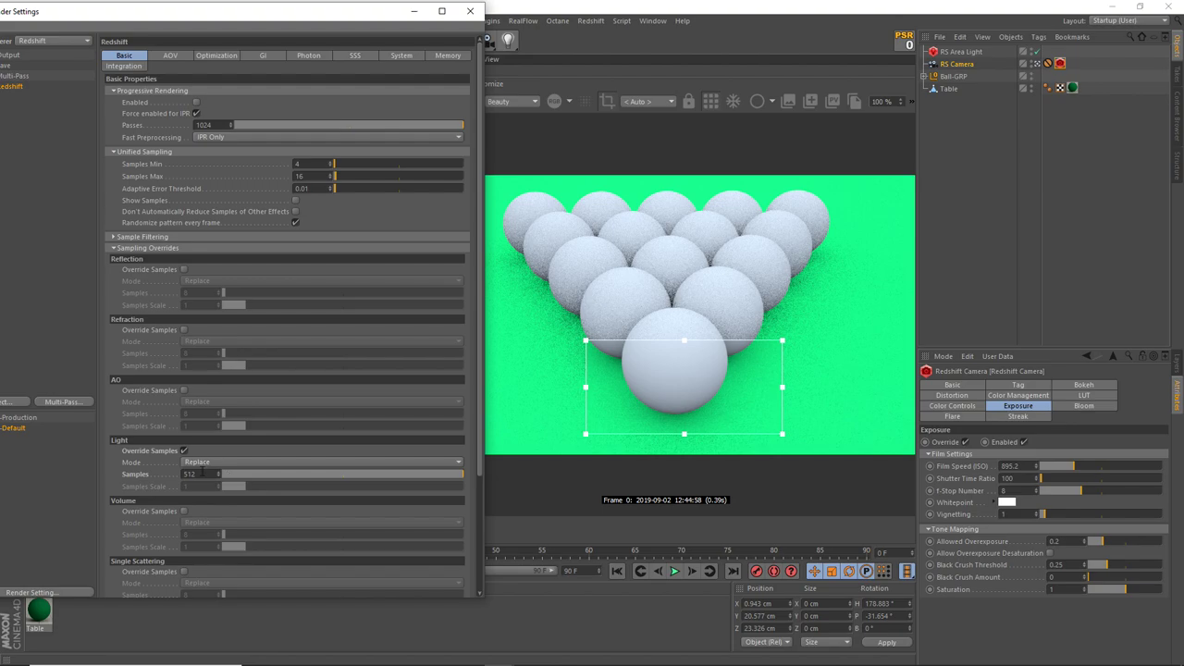
Step: Raise Light samples to 1024, lower the region's top edge, and close Render Settings
double_click(196, 474)
type("10")
key("Return")
left_click_drag(370, 14, 292, 76)
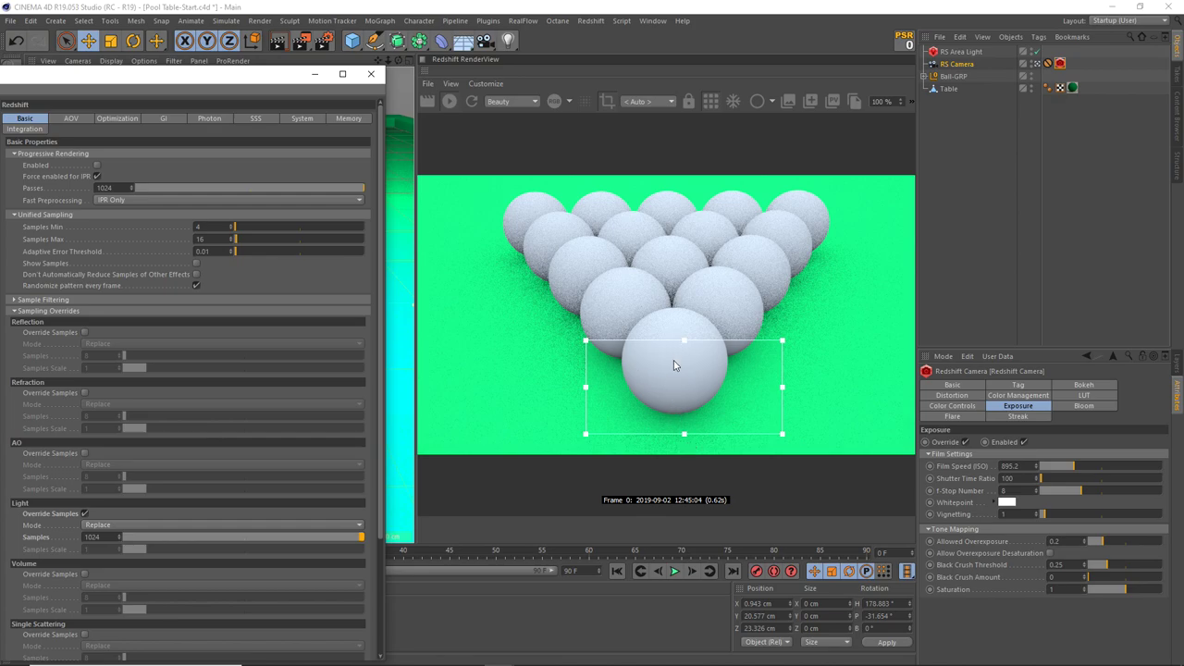
mouse_move(683, 342)
left_mouse_down()
mouse_move(685, 368)
mouse_move(685, 357)
left_mouse_up()
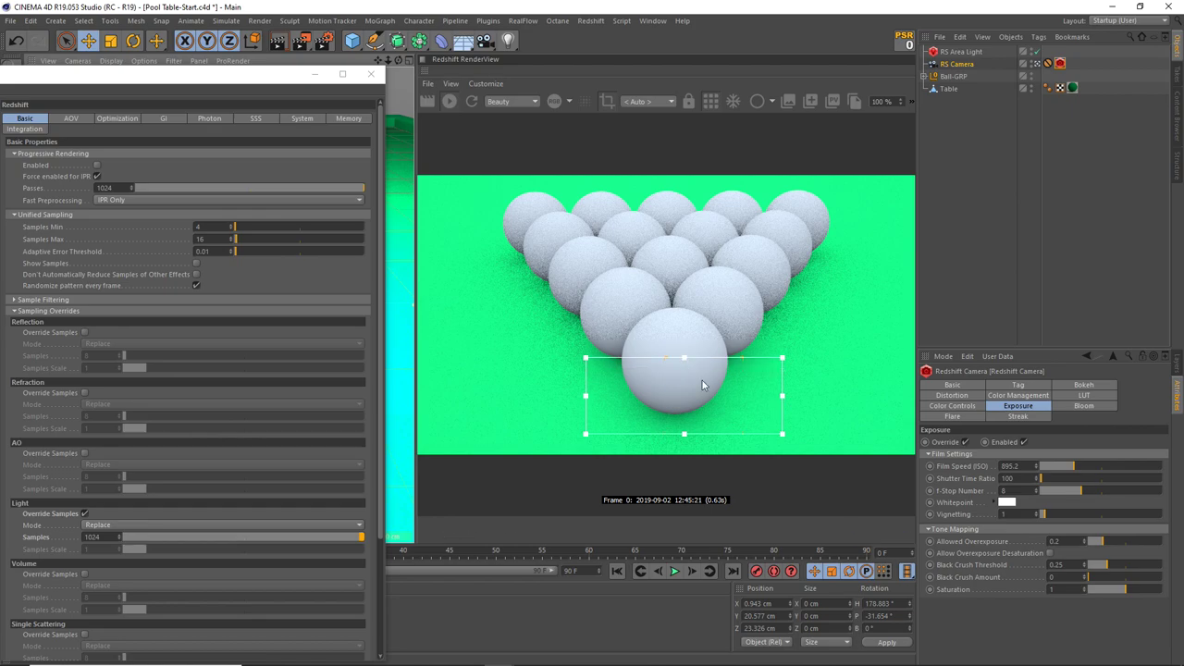
left_click_drag(197, 93, 342, 41)
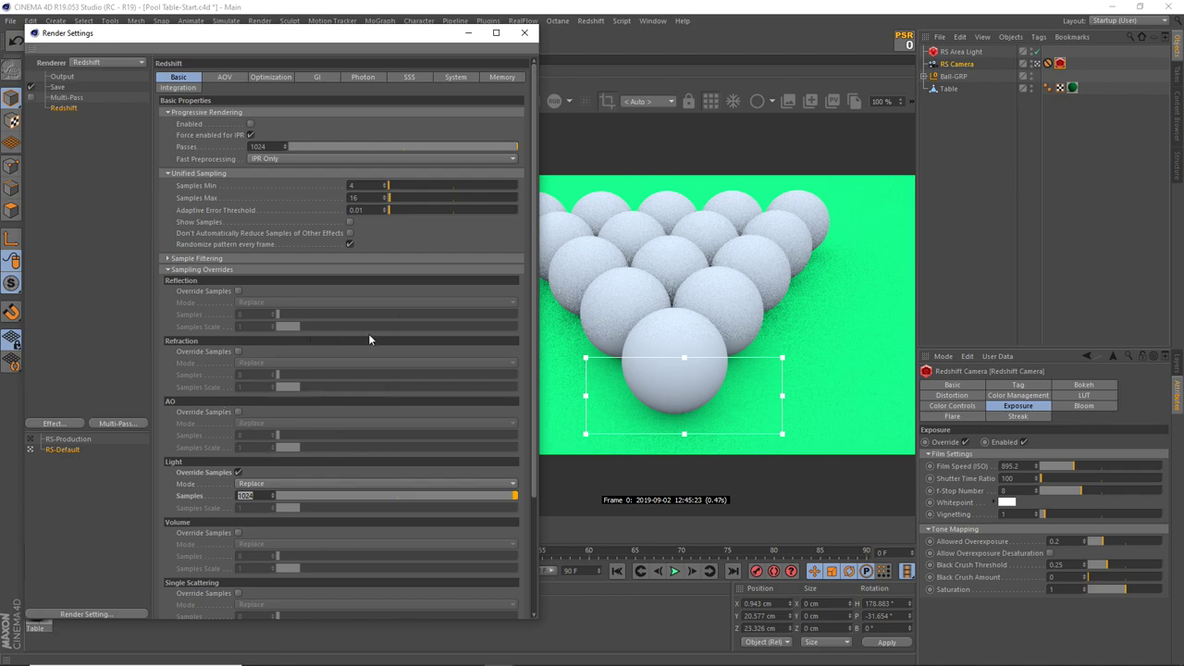
mouse_move(535, 317)
left_mouse_down()
mouse_move(534, 424)
mouse_move(536, 386)
left_mouse_up()
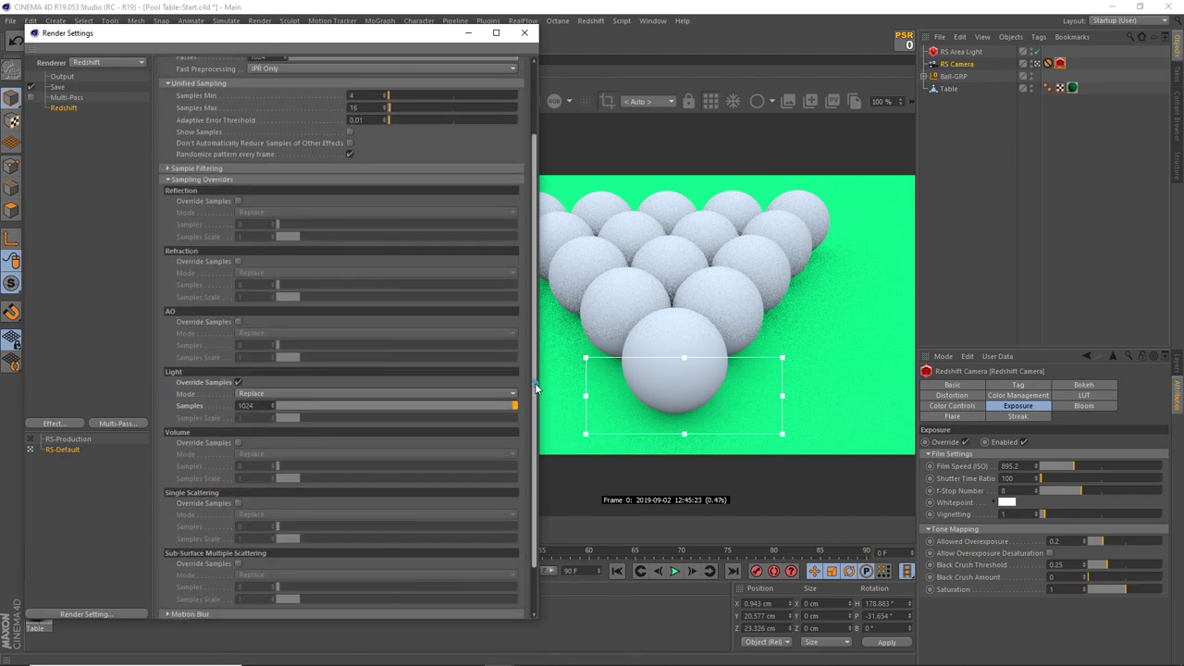
left_click(467, 31)
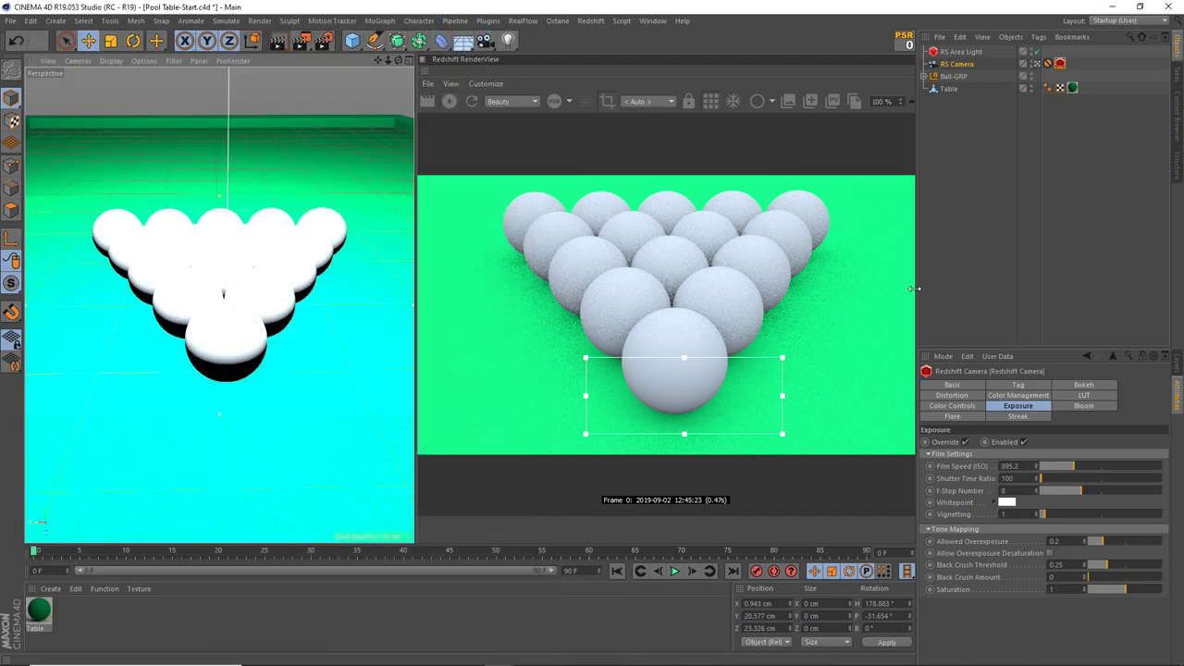
Step: Expand the RS Area Light's Preview, General, Decay and Area sections
left_click_drag(914, 289, 873, 287)
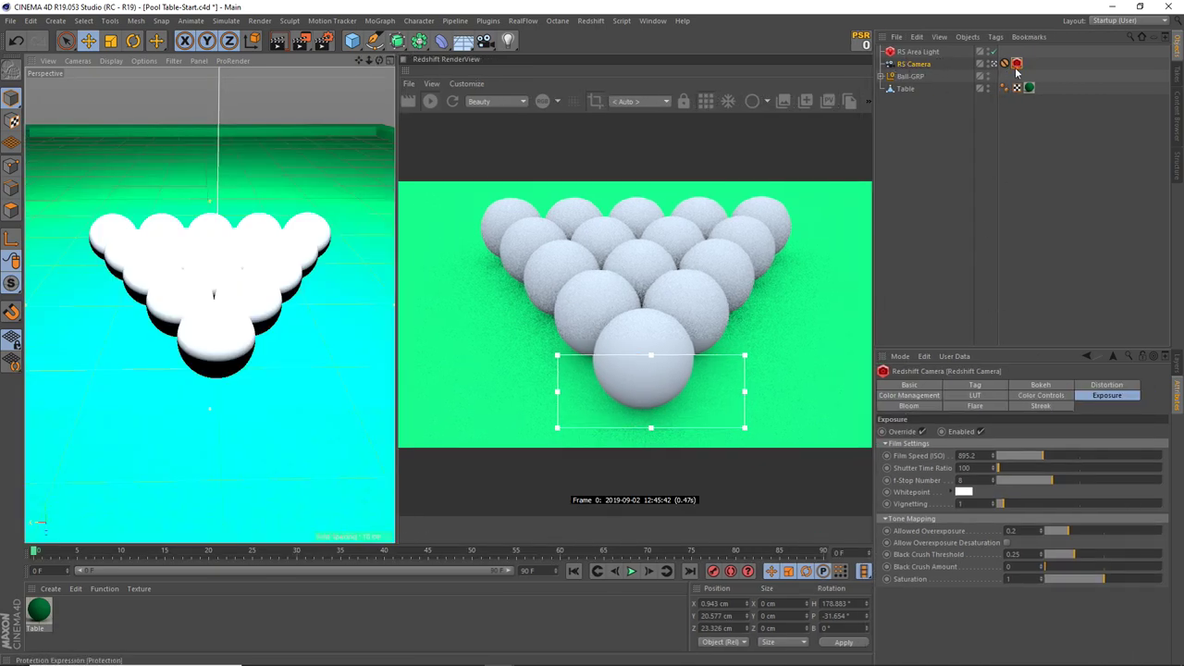
left_click(920, 52)
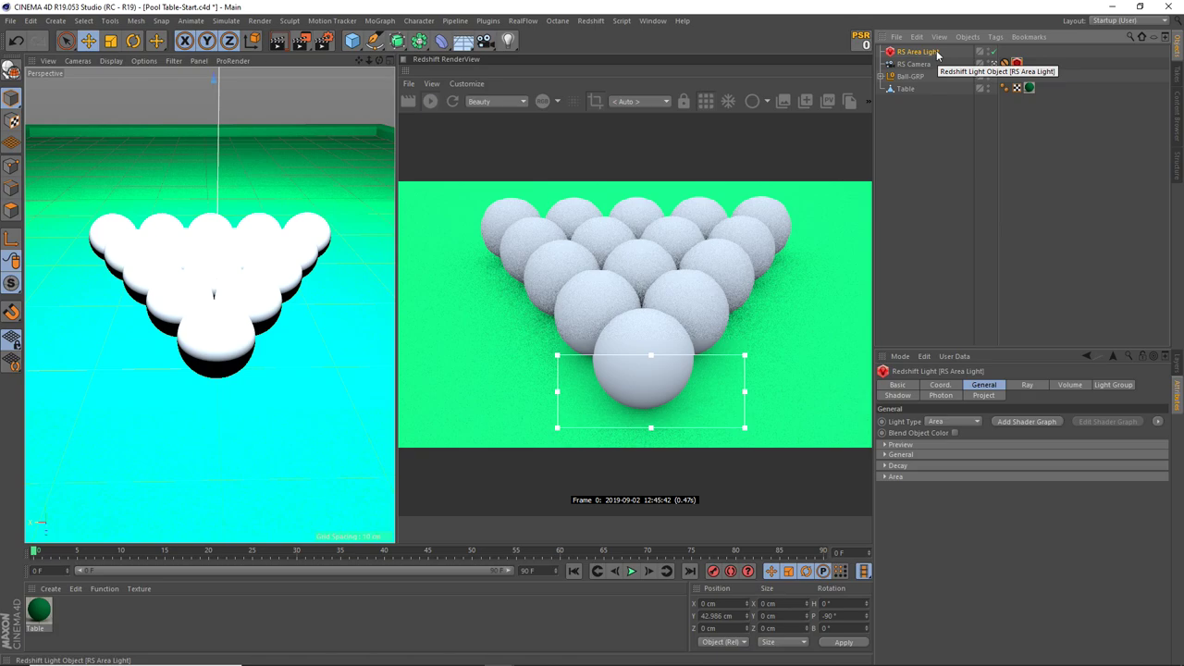
left_click(884, 445)
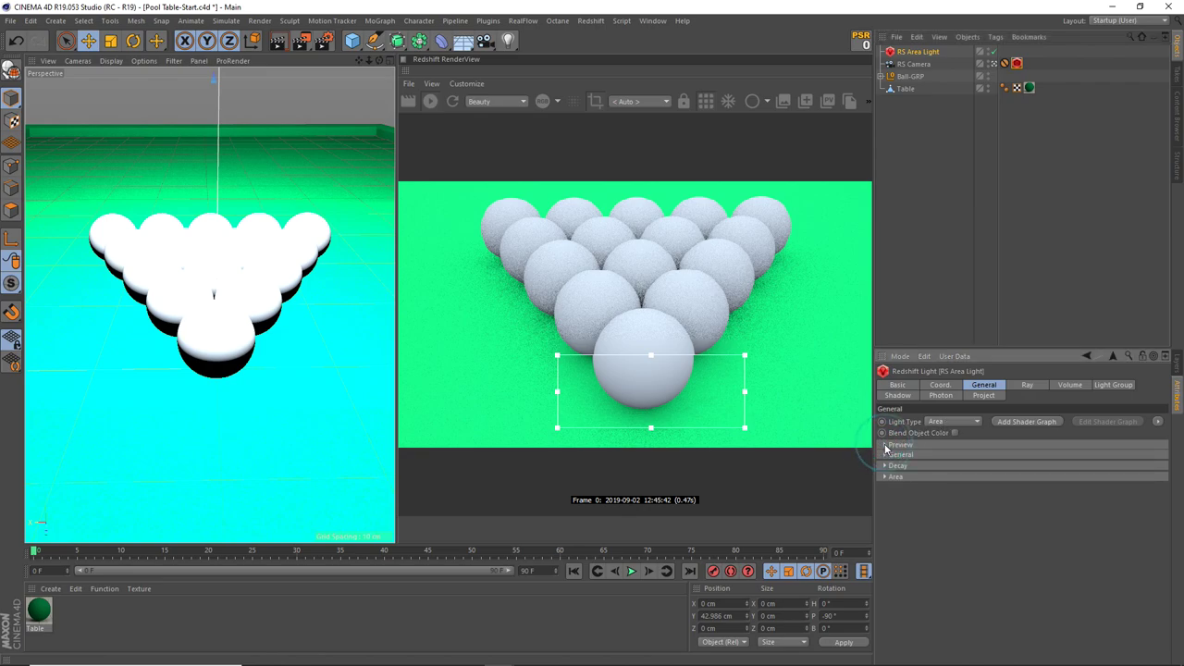
left_click(884, 492)
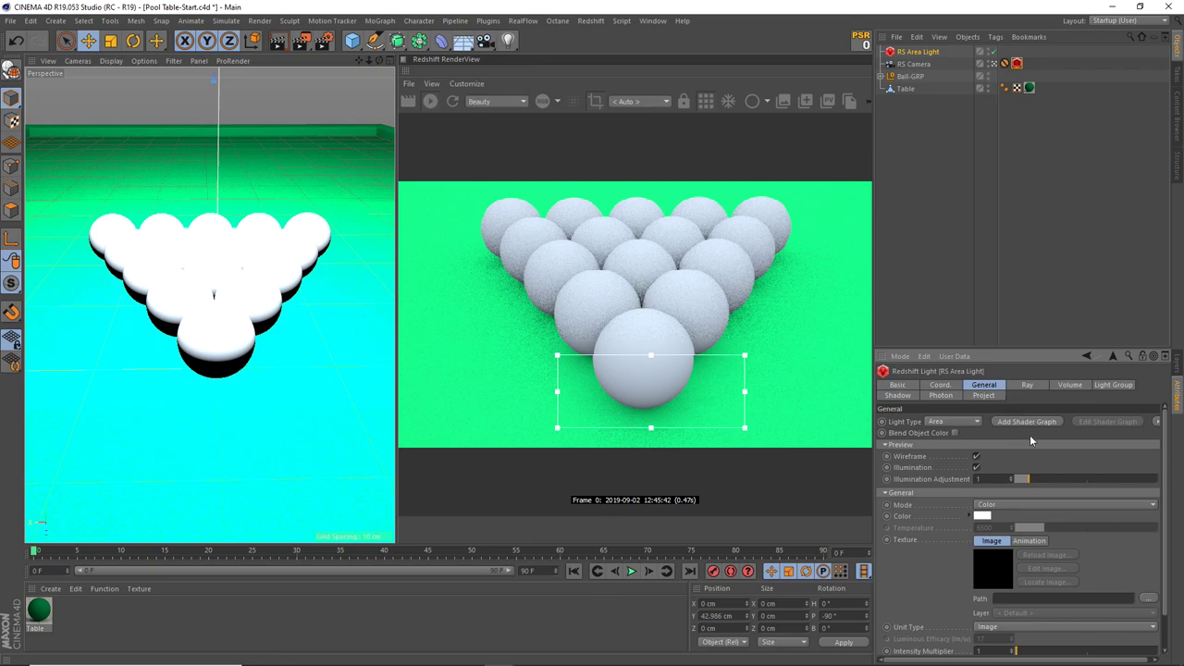
scroll(1166, 467, "down", 2)
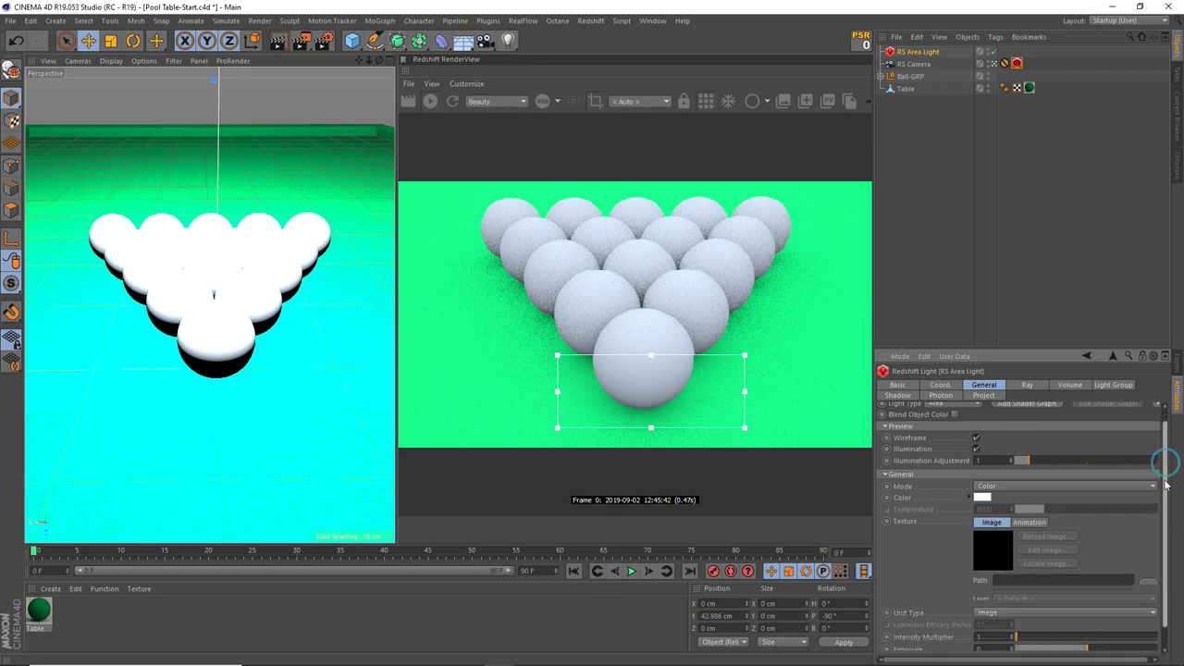
left_click(891, 641)
scroll(920, 561, "down", 2)
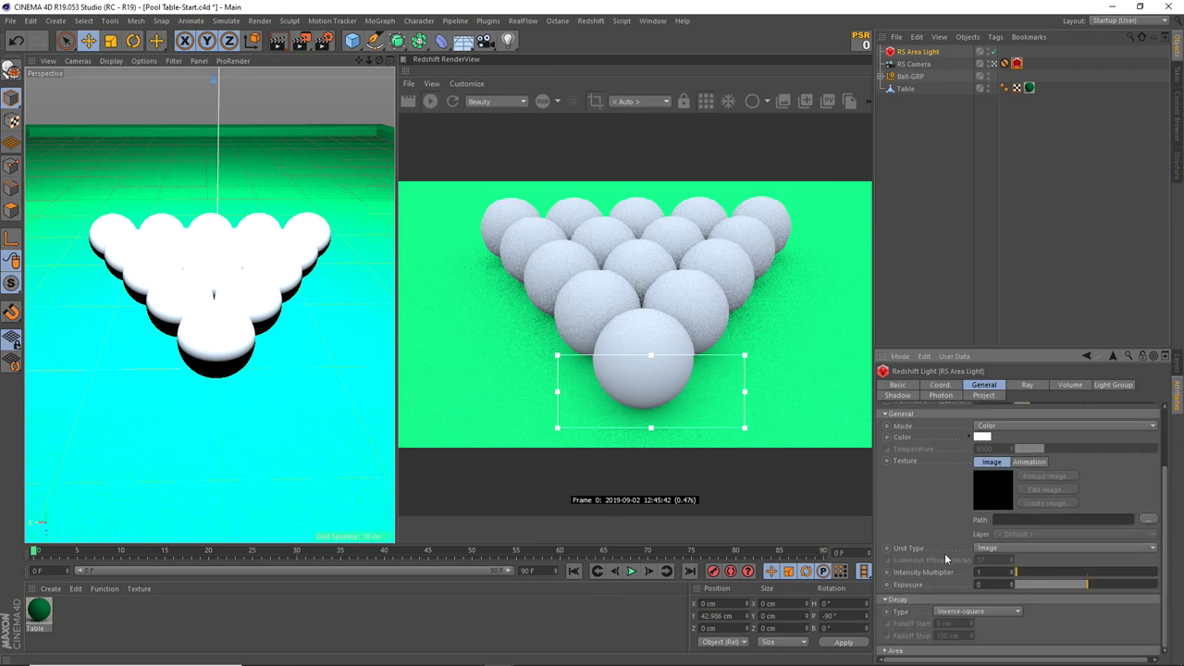
left_click(884, 651)
scroll(980, 620, "down", 6)
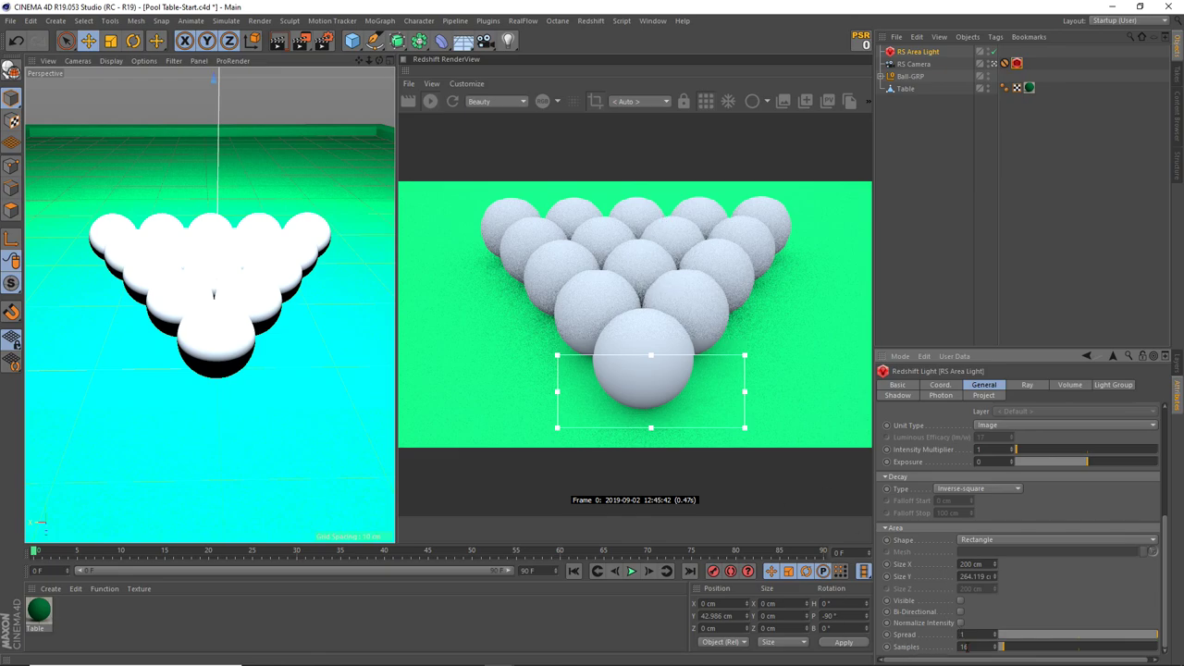
Step: Confirm the area light's Samples at 16 and remove the render region for full-frame rendering
double_click(966, 646)
left_click(595, 101)
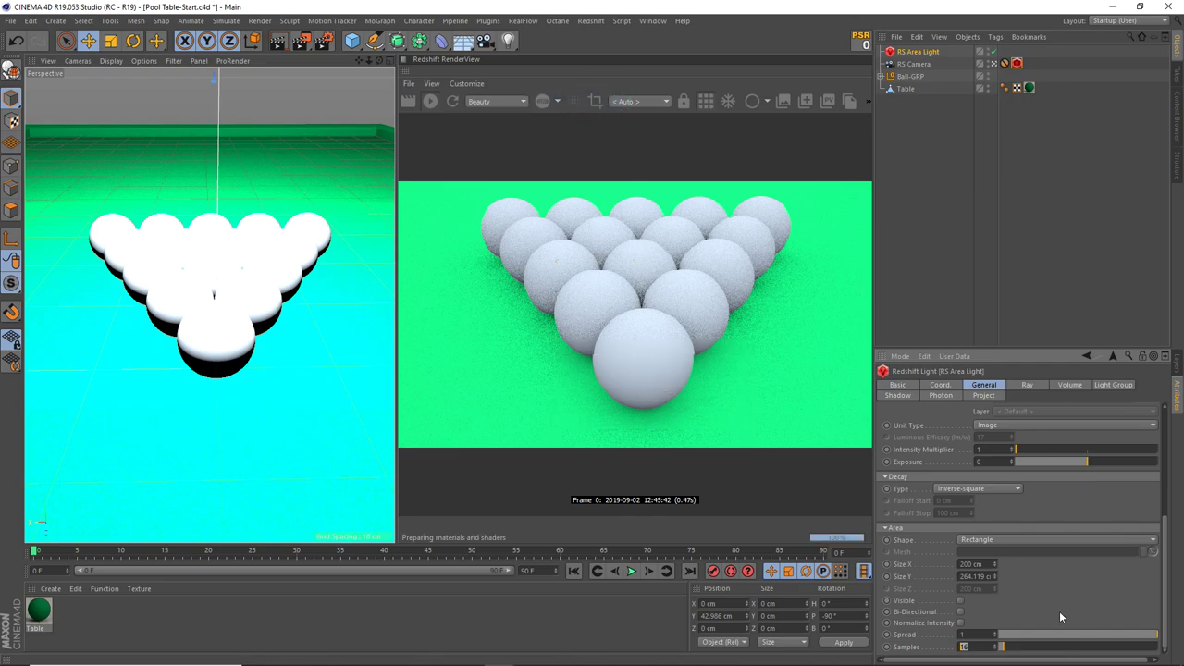
key("Return")
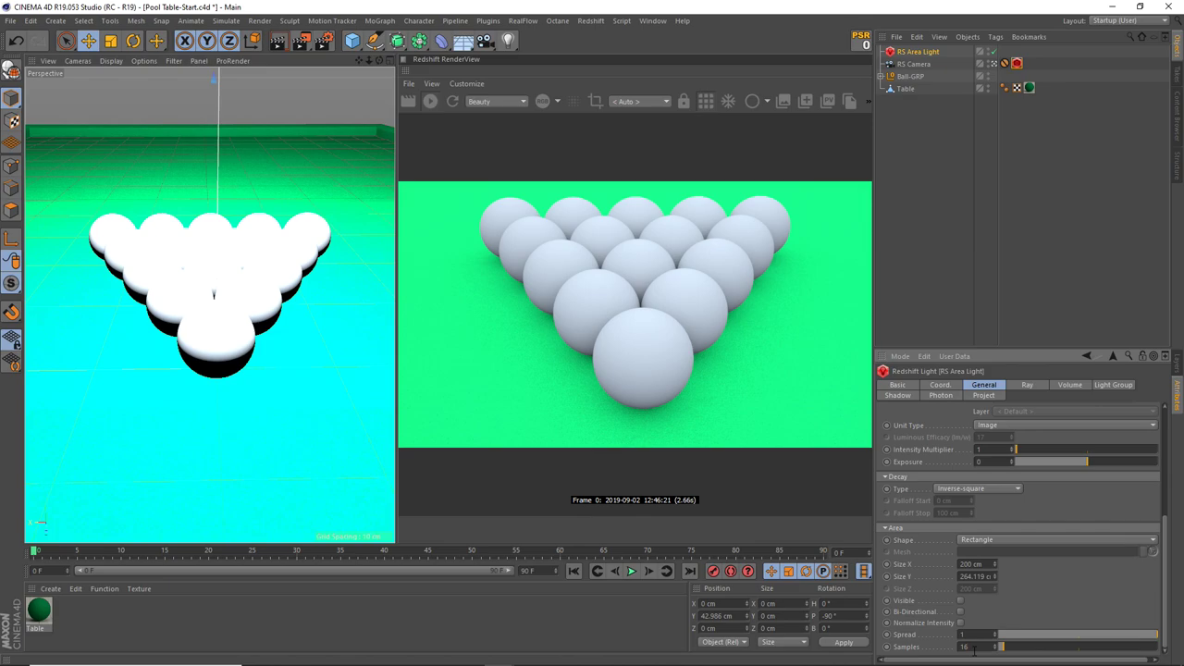
Step: Turn off the global Light samples override in Render Settings
left_click(323, 41)
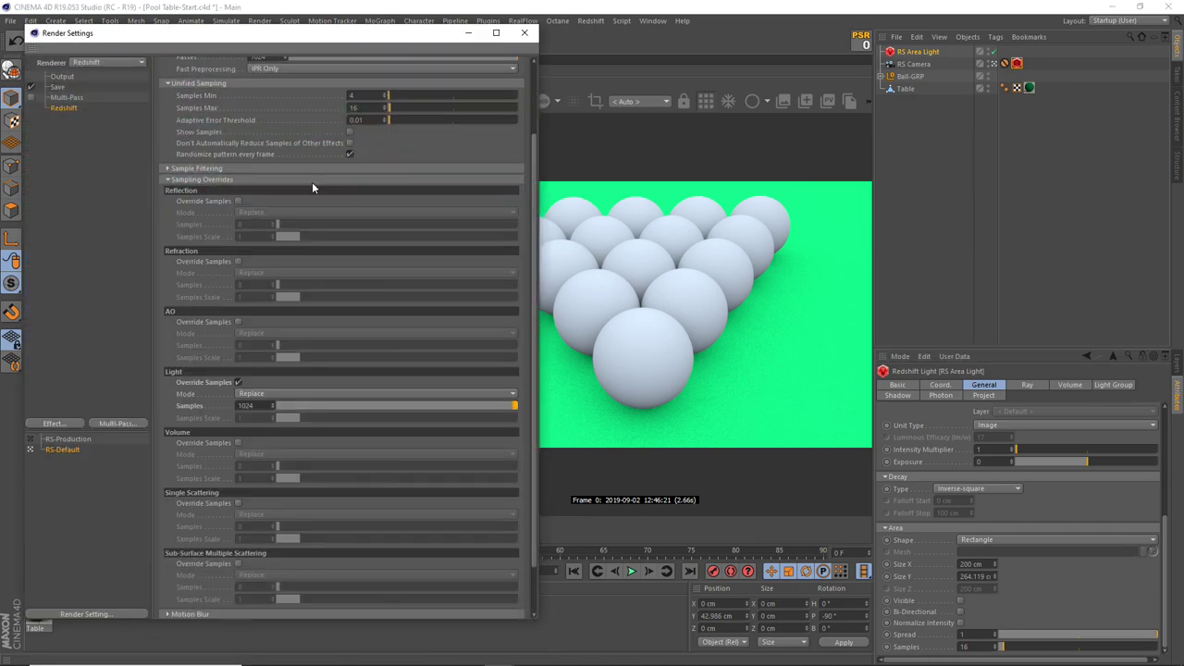
double_click(247, 406)
double_click(965, 647)
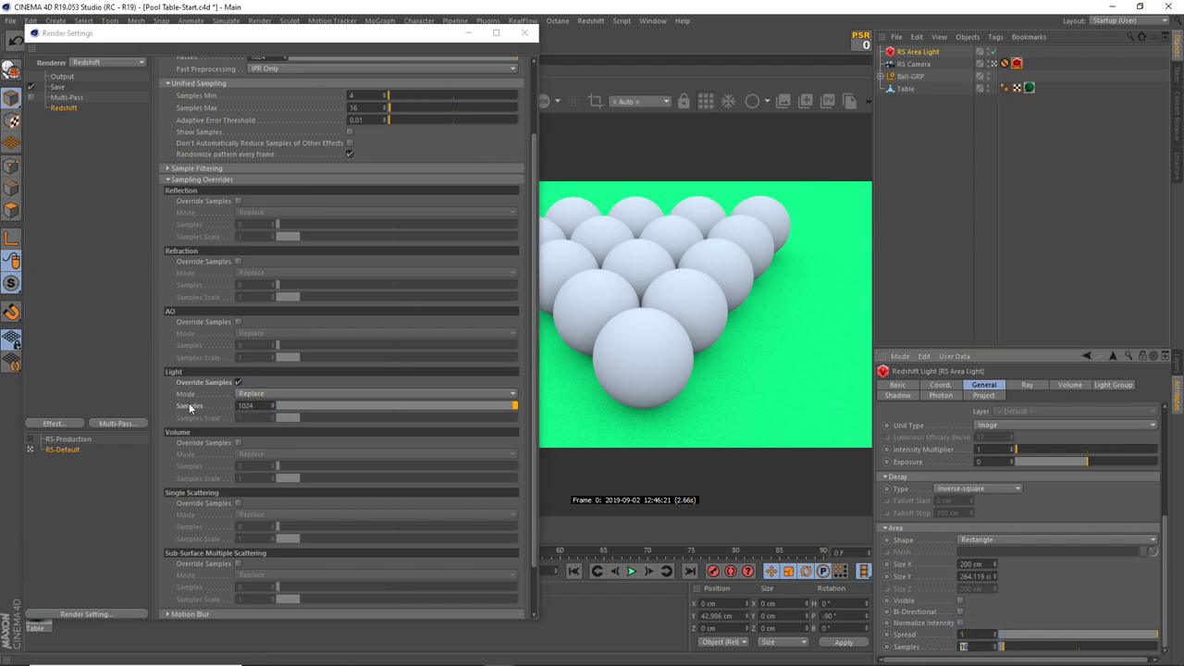
left_click(238, 383)
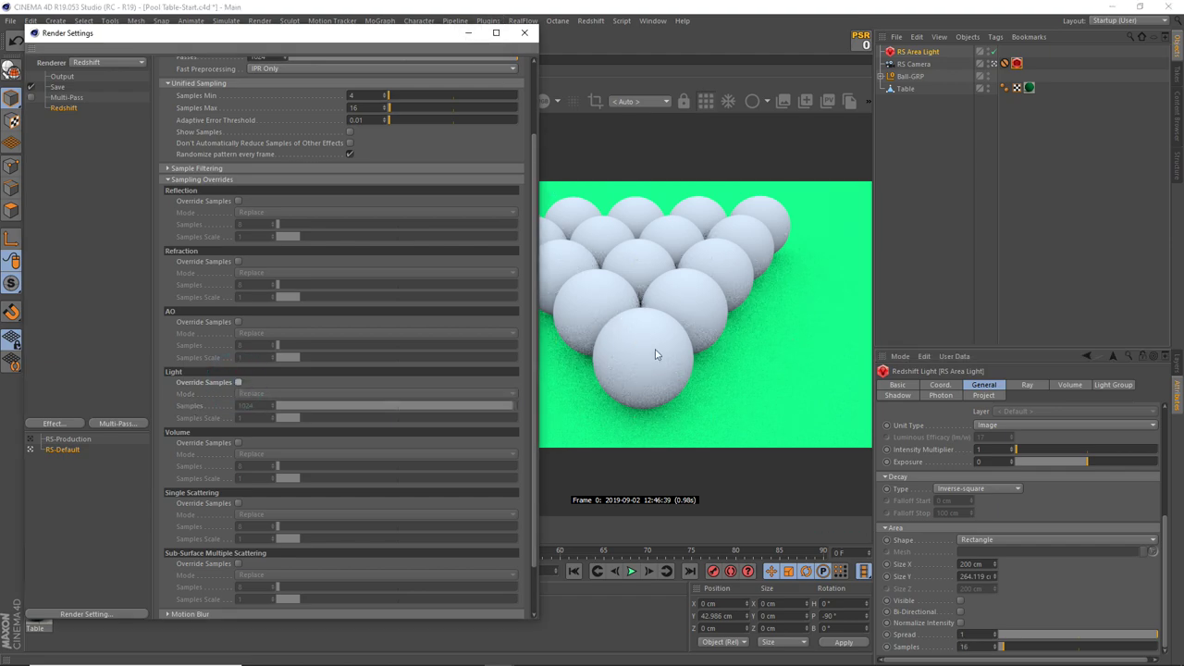
left_click(524, 32)
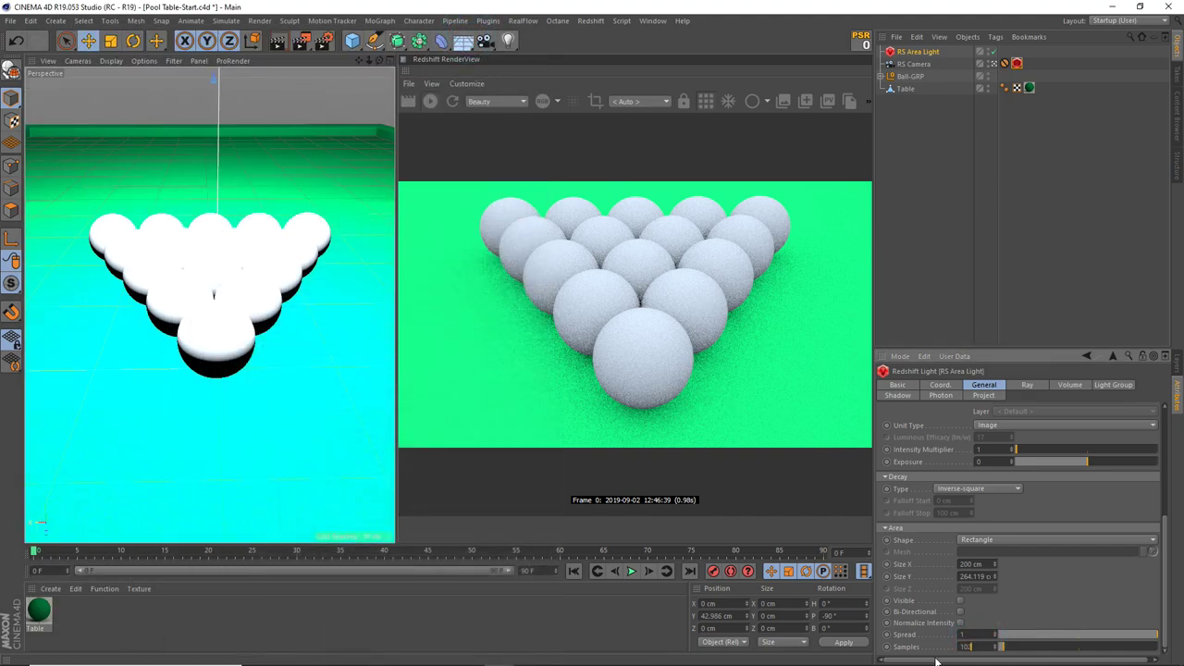
Step: Set the RS Area Light's Samples to 1024 and refresh the Redshift preview
type("4")
key("Return")
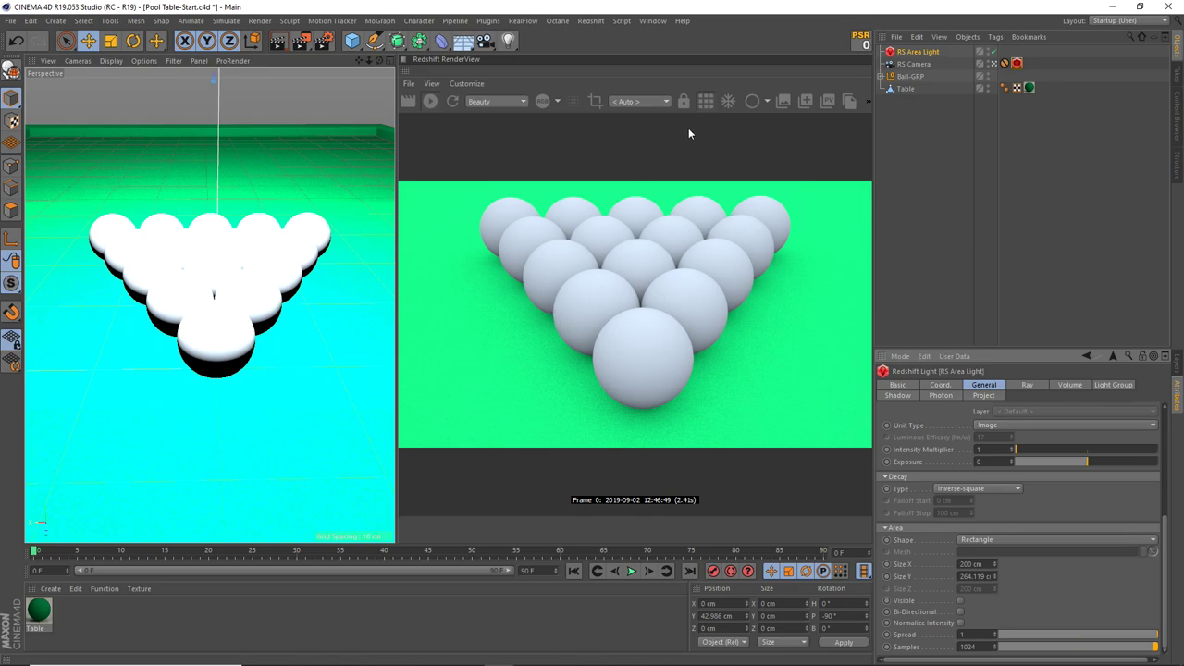
left_click(705, 102)
Step: Create a new standard material Mat and apply it to the front ball
left_click(57, 589)
mouse_move(65, 487)
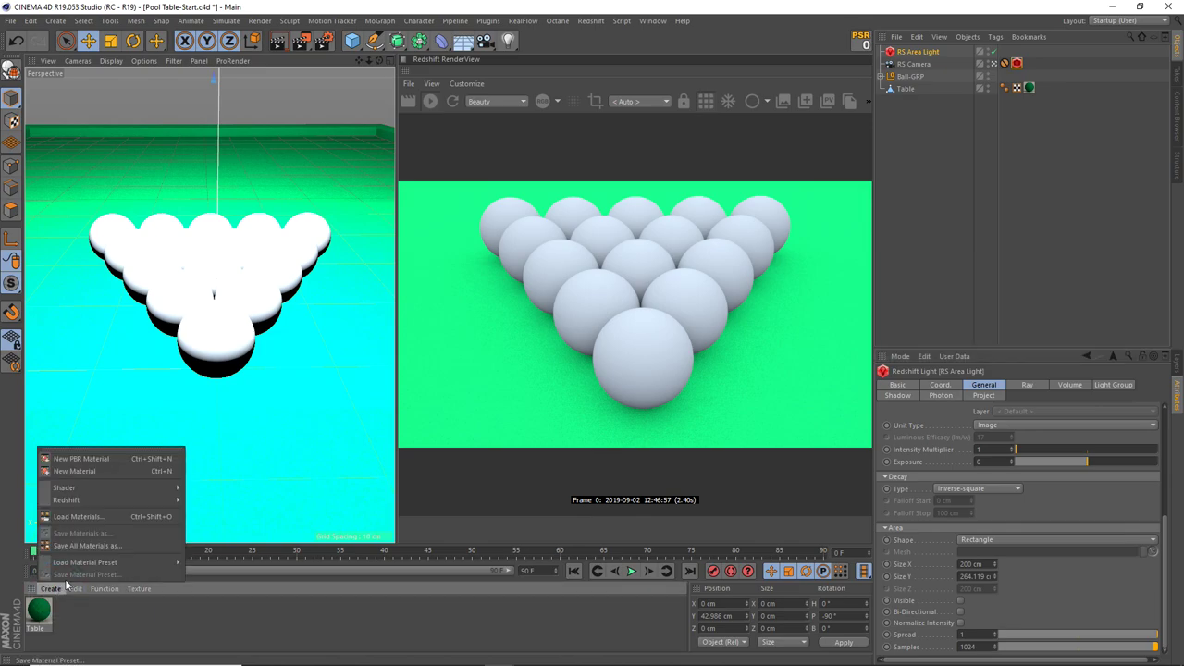
left_click(97, 471)
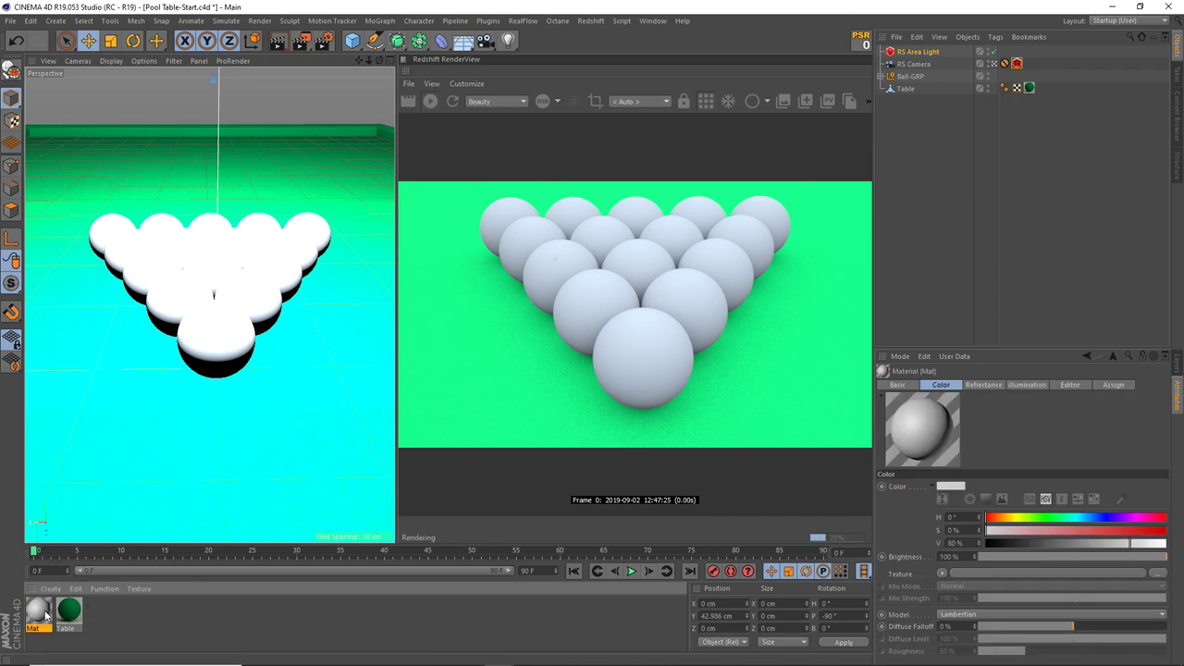
mouse_move(44, 617)
left_mouse_down()
mouse_move(640, 375)
mouse_move(224, 354)
left_mouse_up()
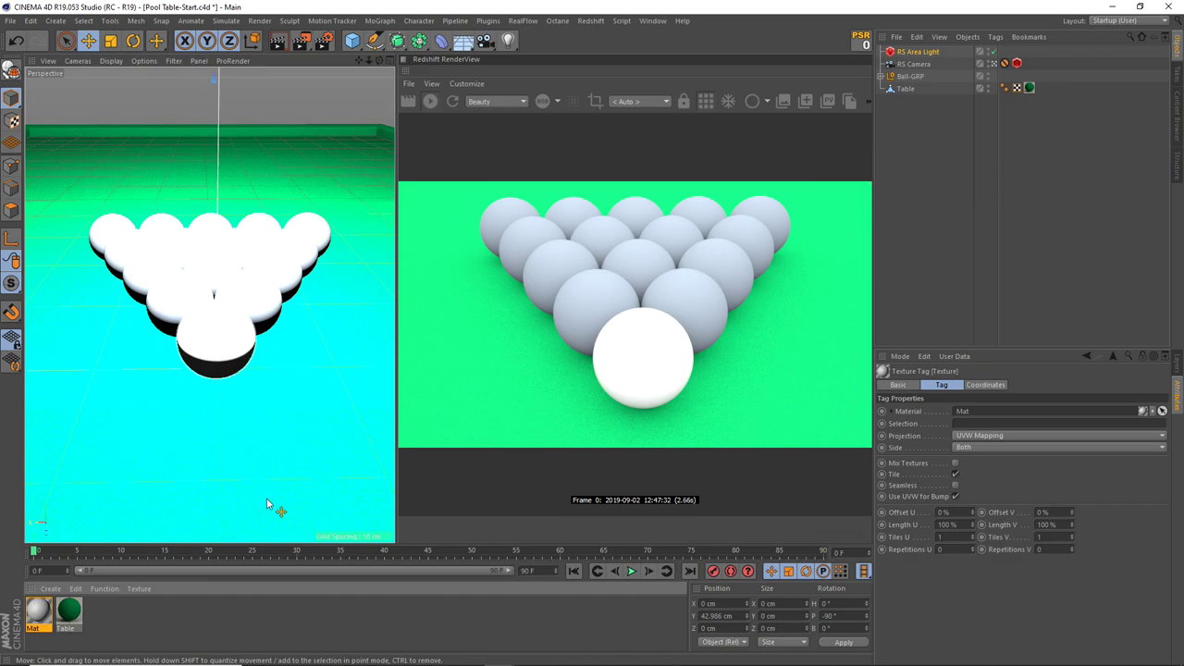
Step: Colour the Mat material yellow: H 69°, S 57%, V 89%
left_click(42, 617)
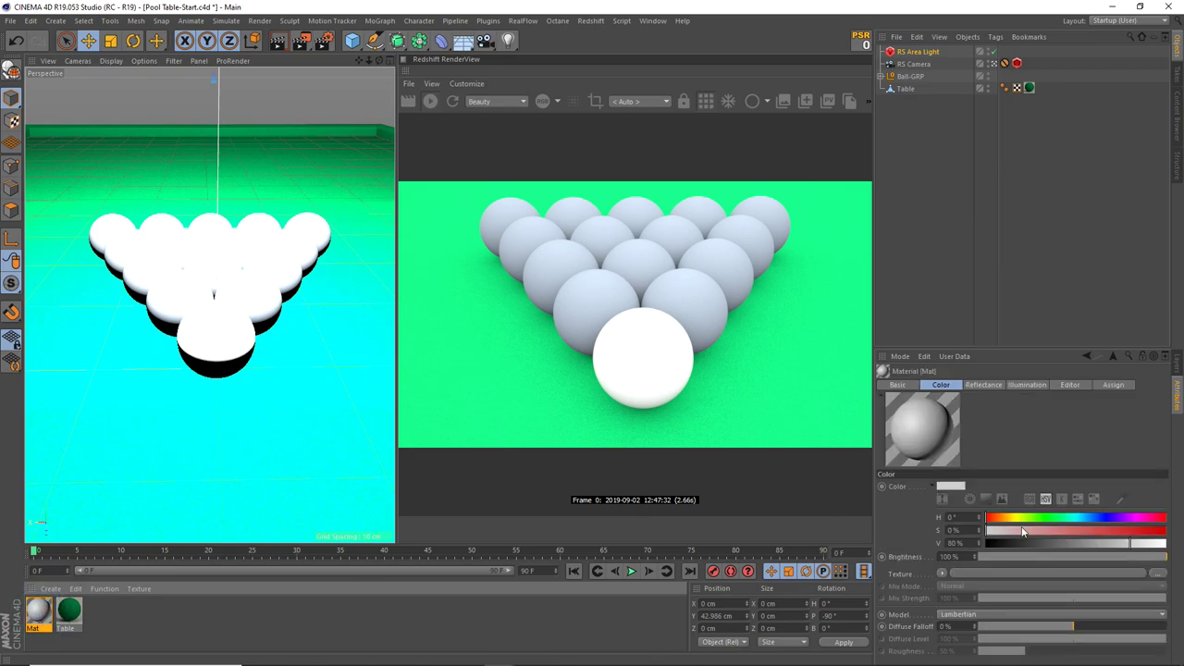
left_click_drag(1016, 520, 1157, 544)
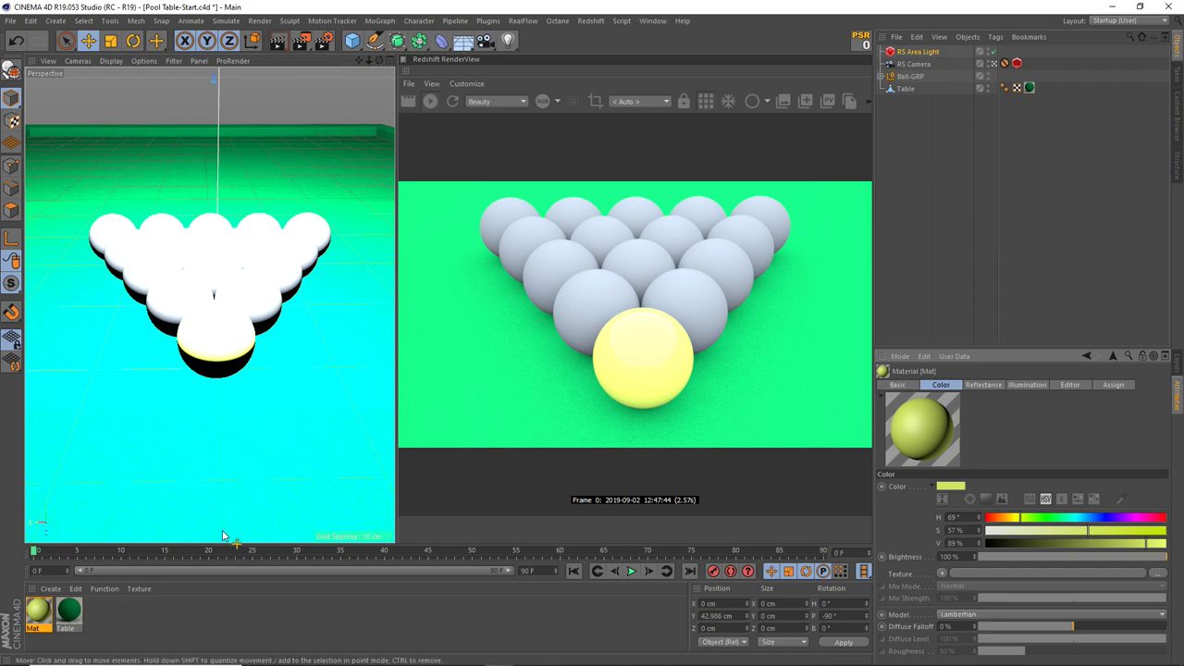
left_click(136, 618)
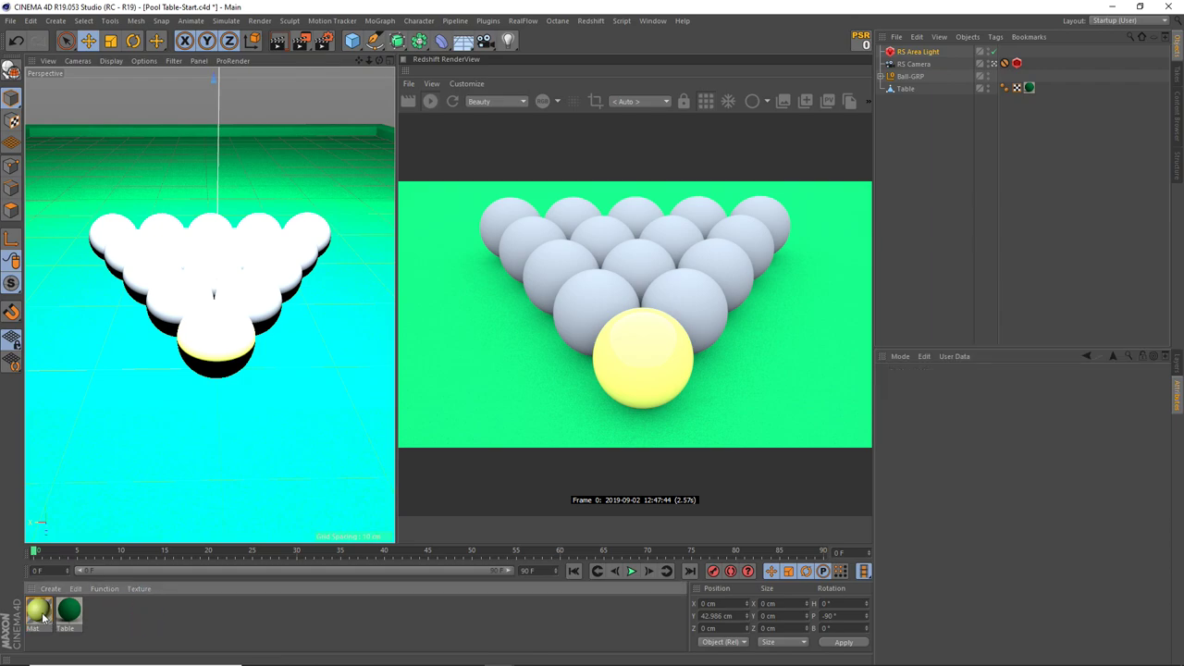
left_click(39, 611)
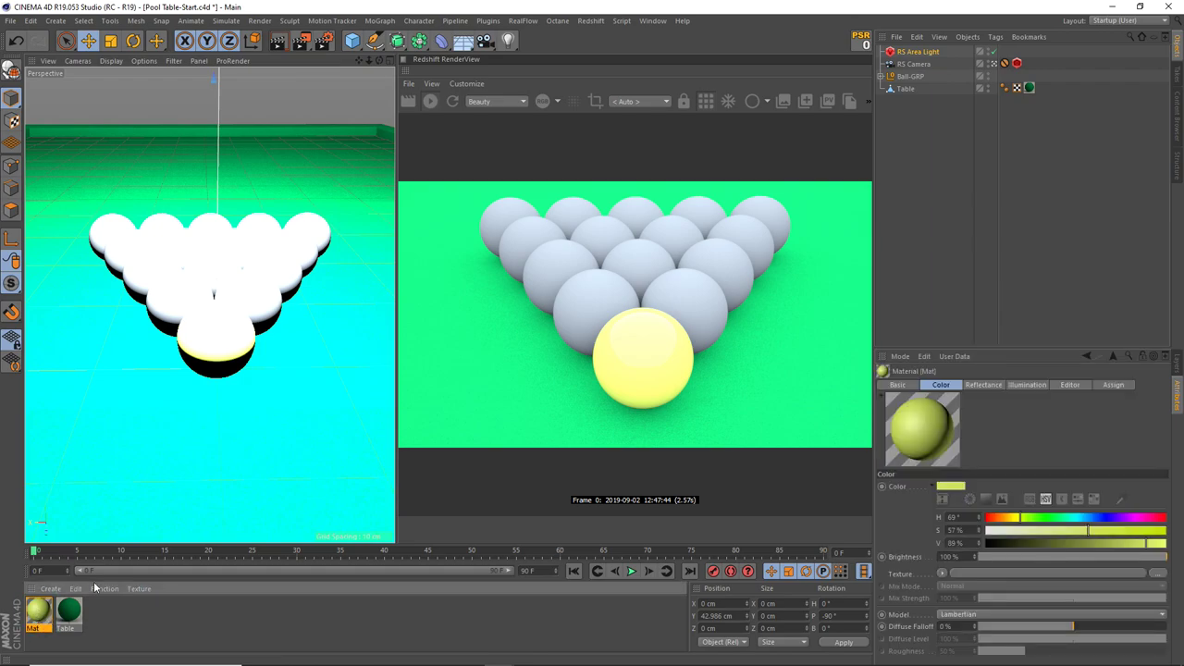
Step: Select ball 1's texture tag and its yellow Mat material for Redshift's Convert Materials tool
left_click(592, 21)
mouse_move(602, 39)
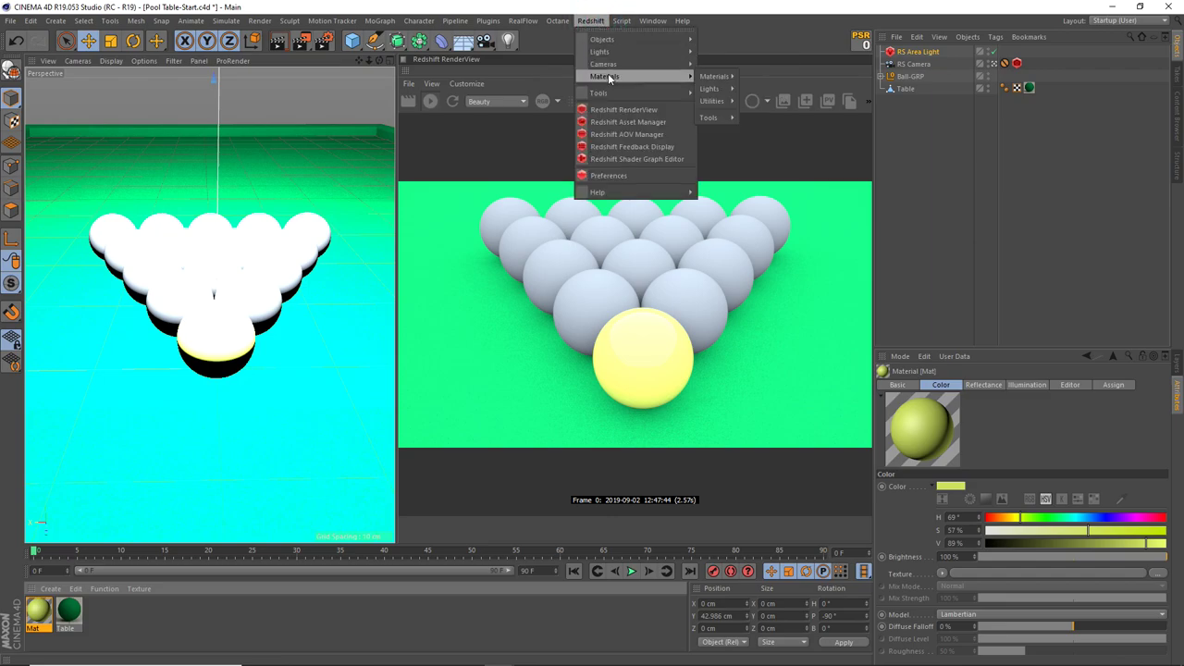
mouse_move(709, 118)
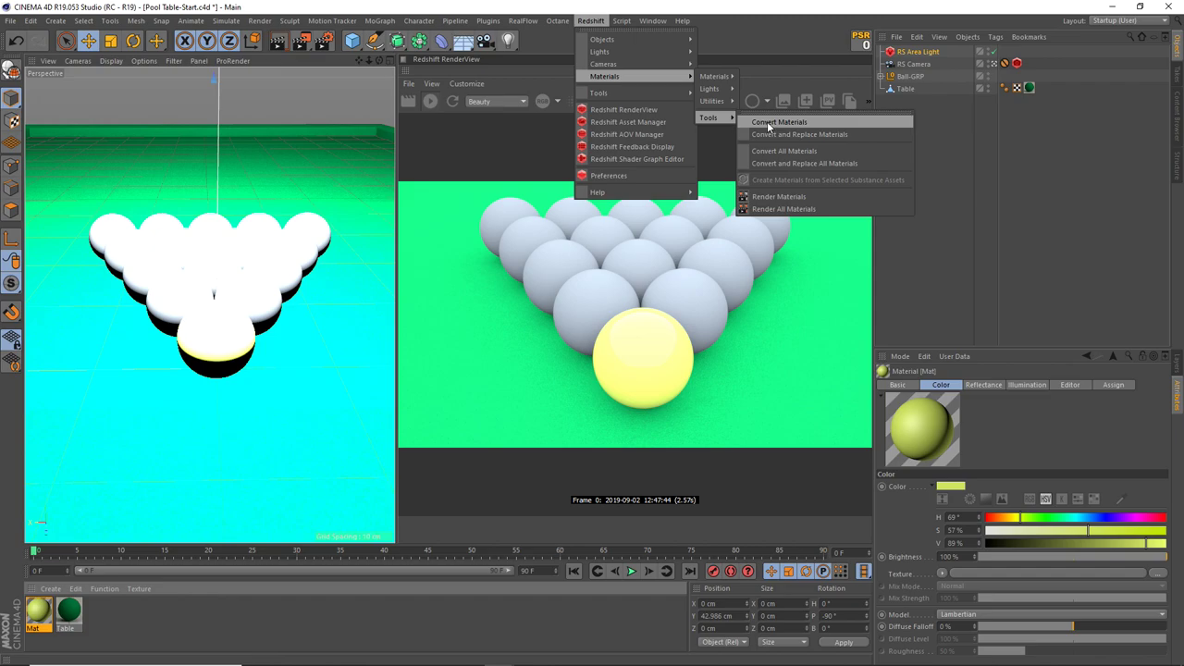
left_click(767, 125)
left_click(882, 77)
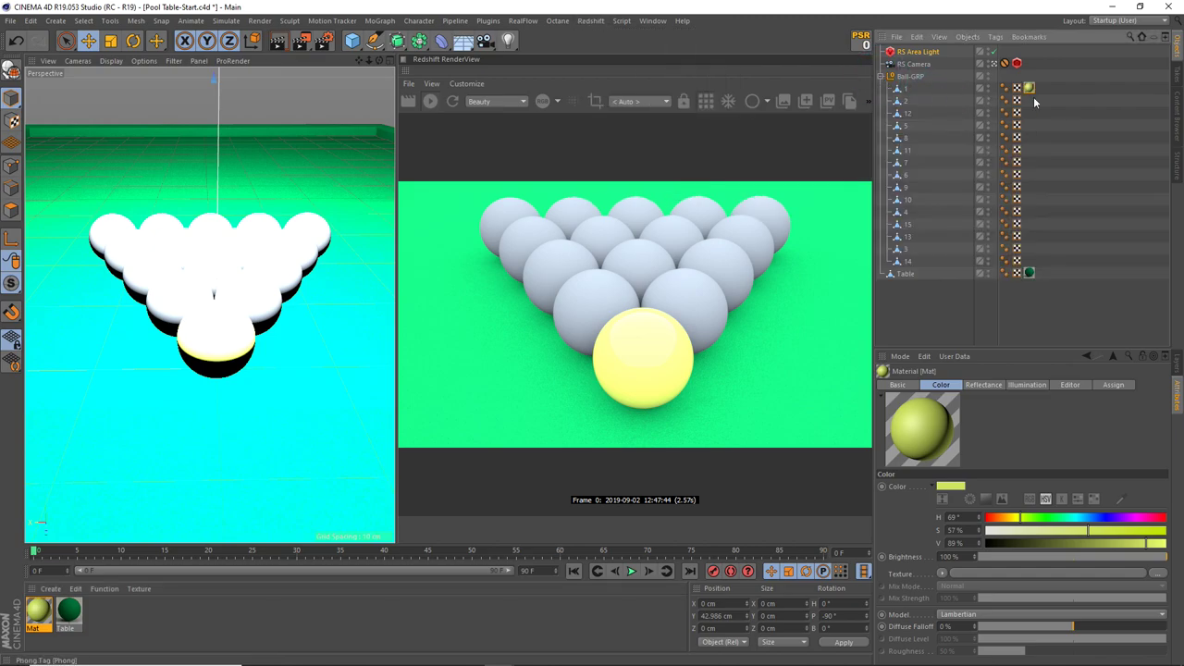
left_click(905, 89)
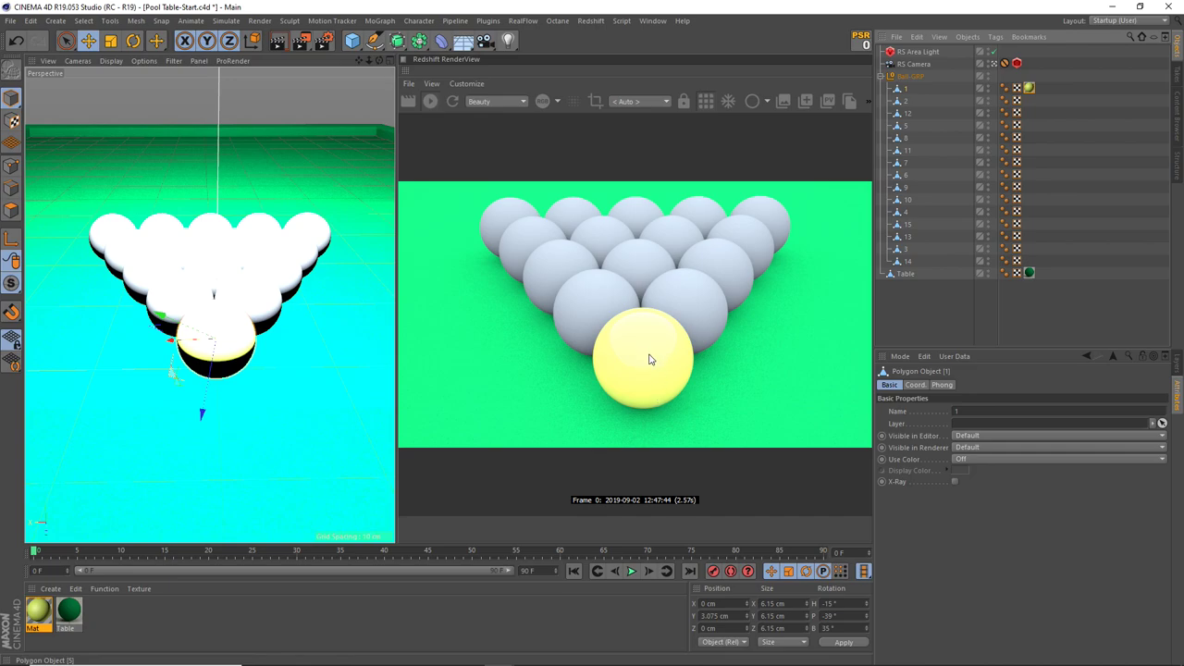
left_click(1029, 88)
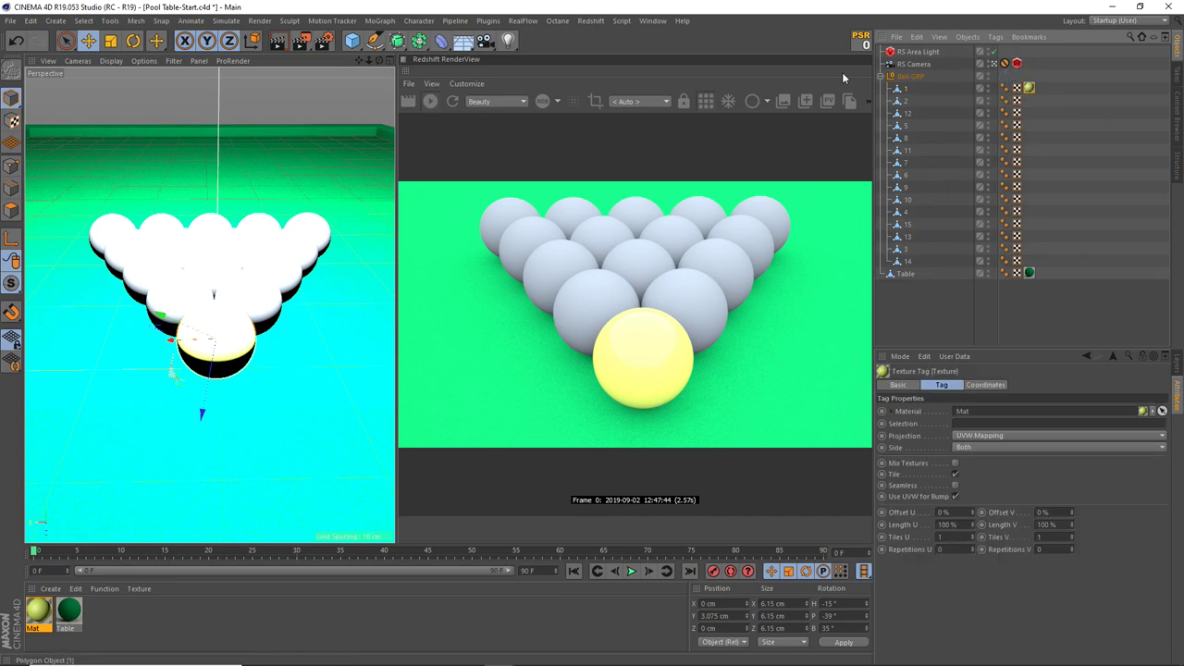
left_click(40, 612)
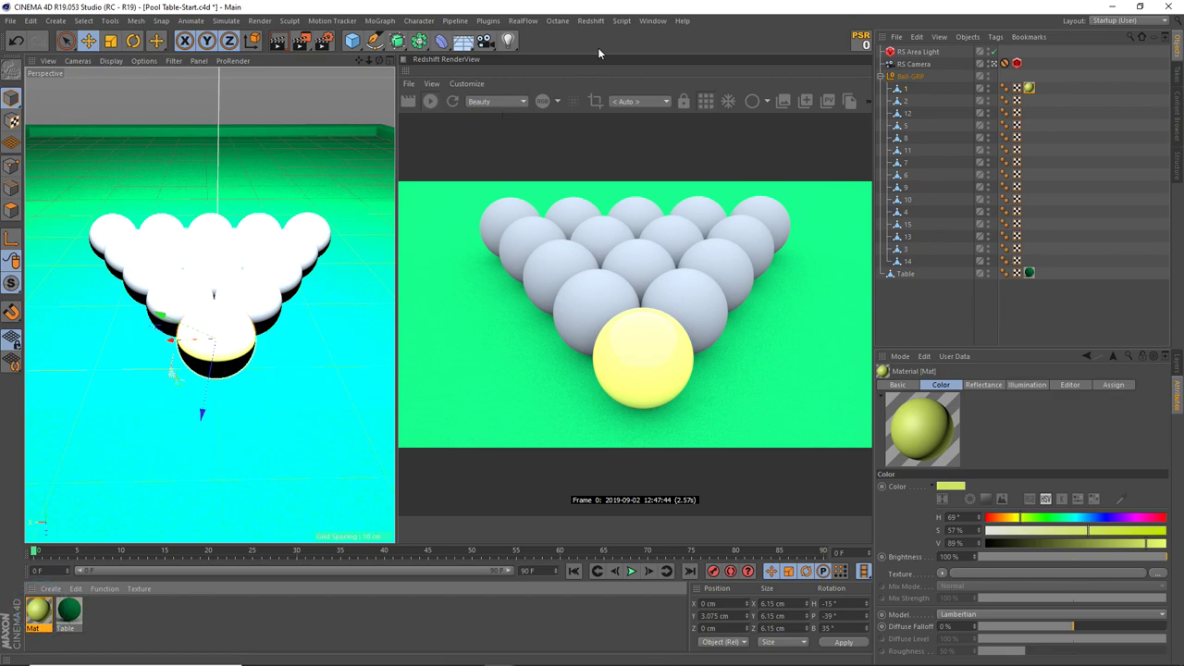
left_click(590, 20)
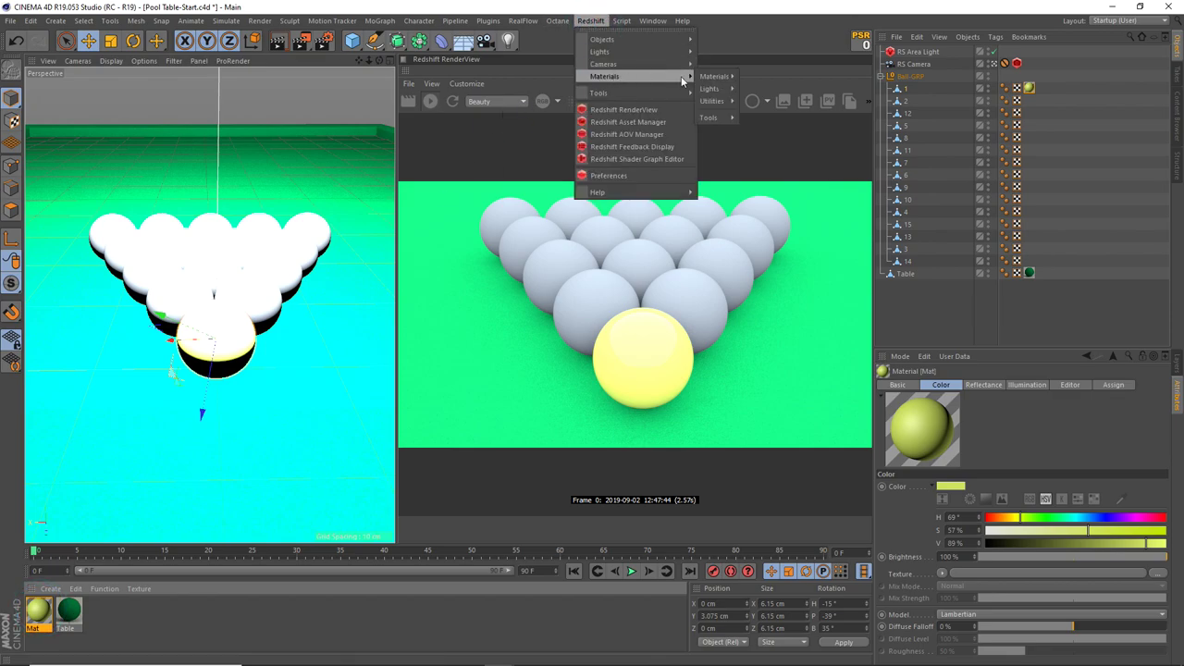
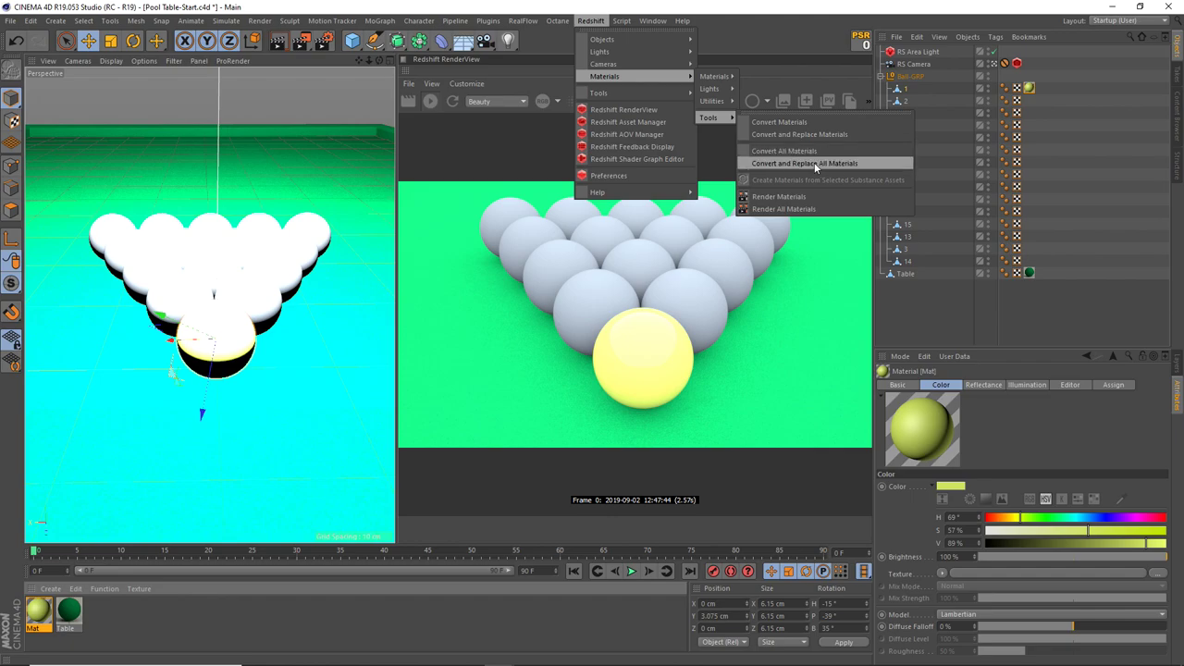
Step: Convert all scene materials to Redshift materials and check ball 1's Mat assignment
left_click(815, 161)
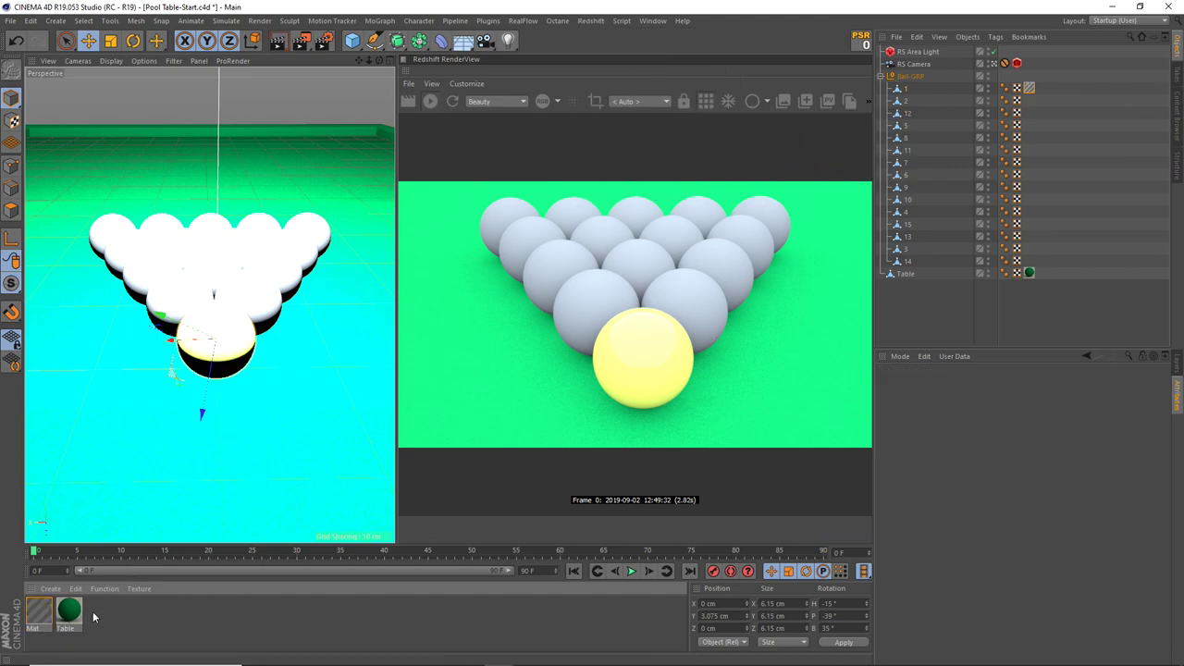
left_click(39, 612)
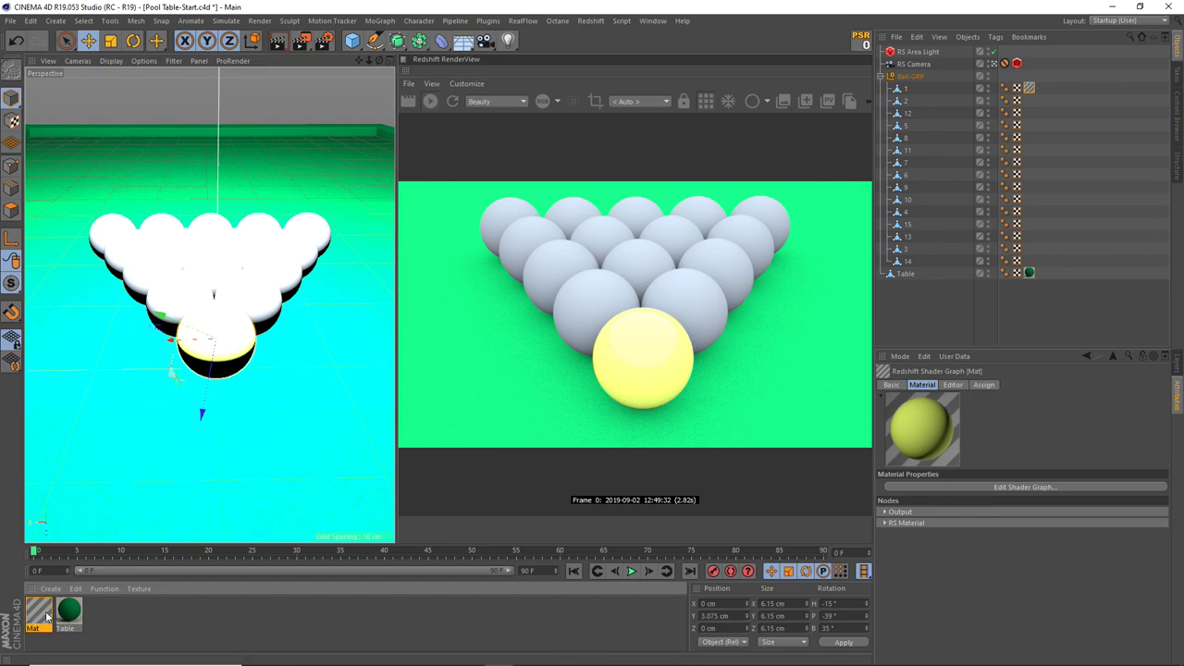
left_click(1029, 87)
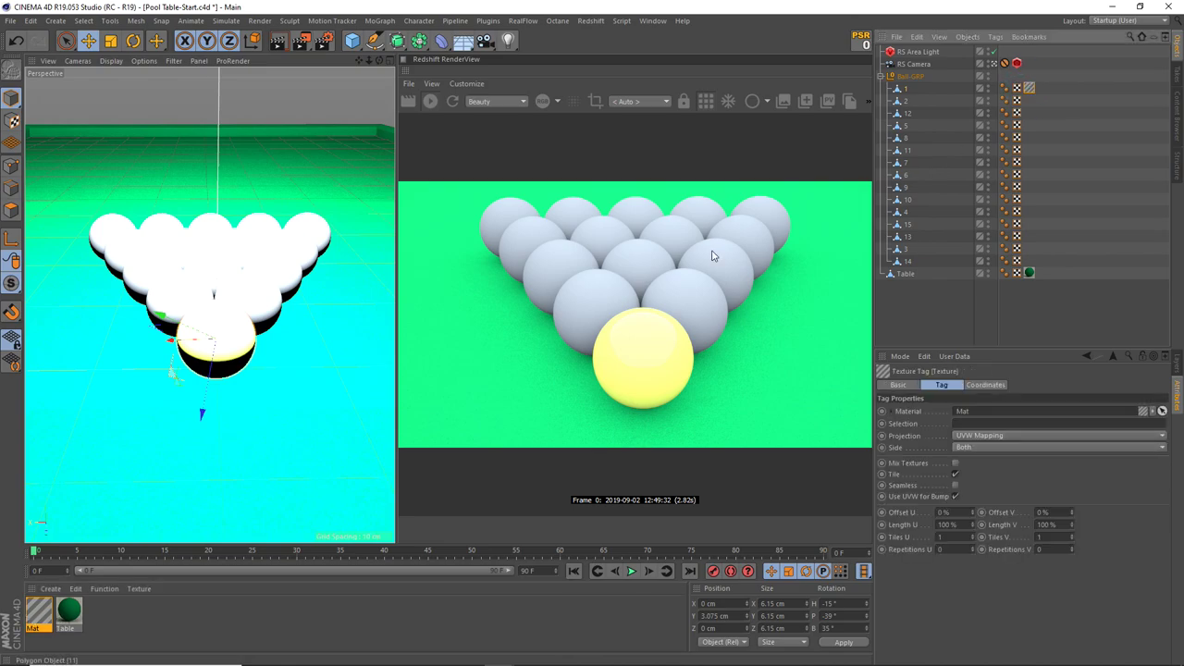
Step: Inspect the converted Mat material's shader graph, framing its nodes, then close it
left_click(41, 614)
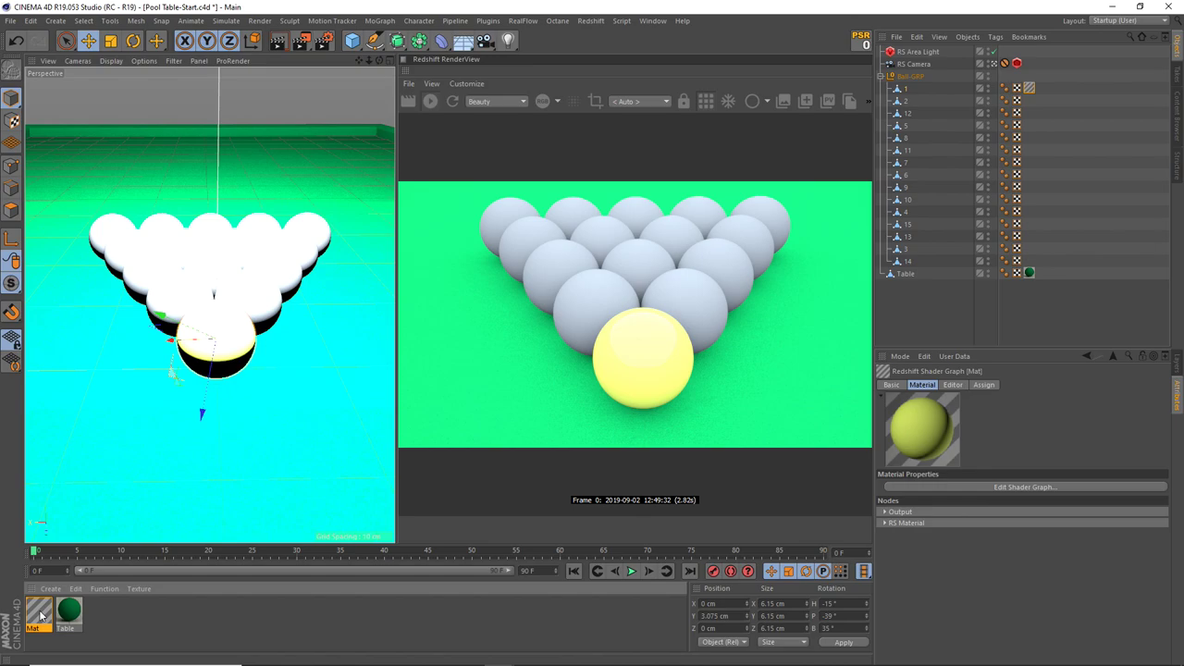
double_click(41, 614)
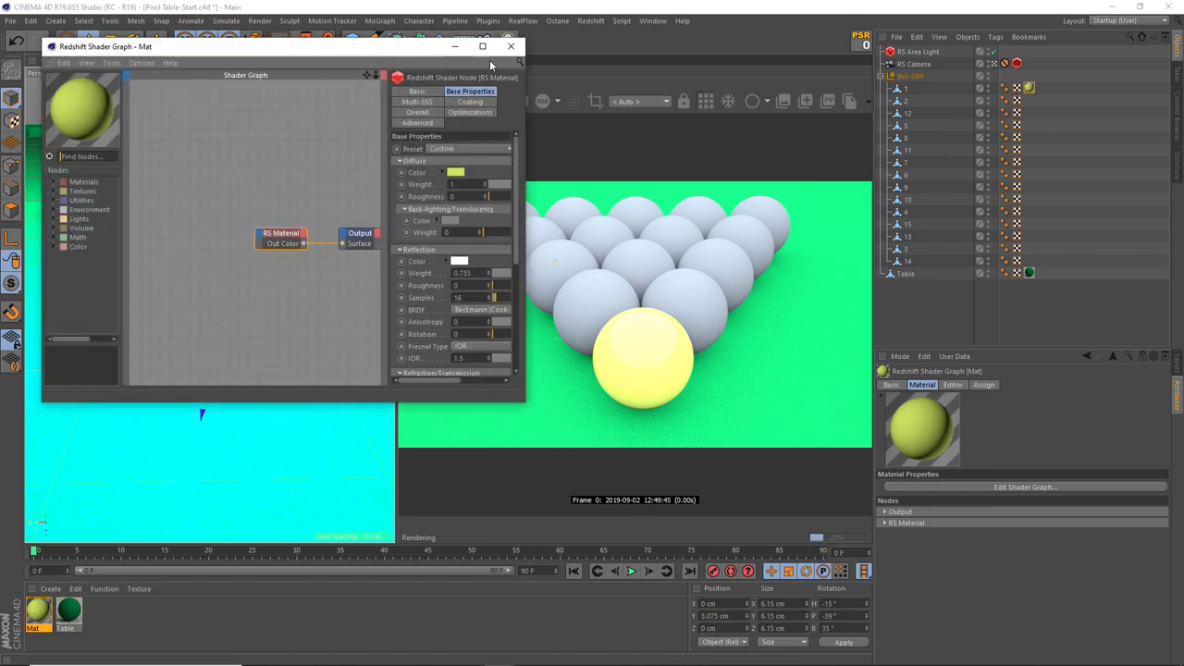
left_click(511, 46)
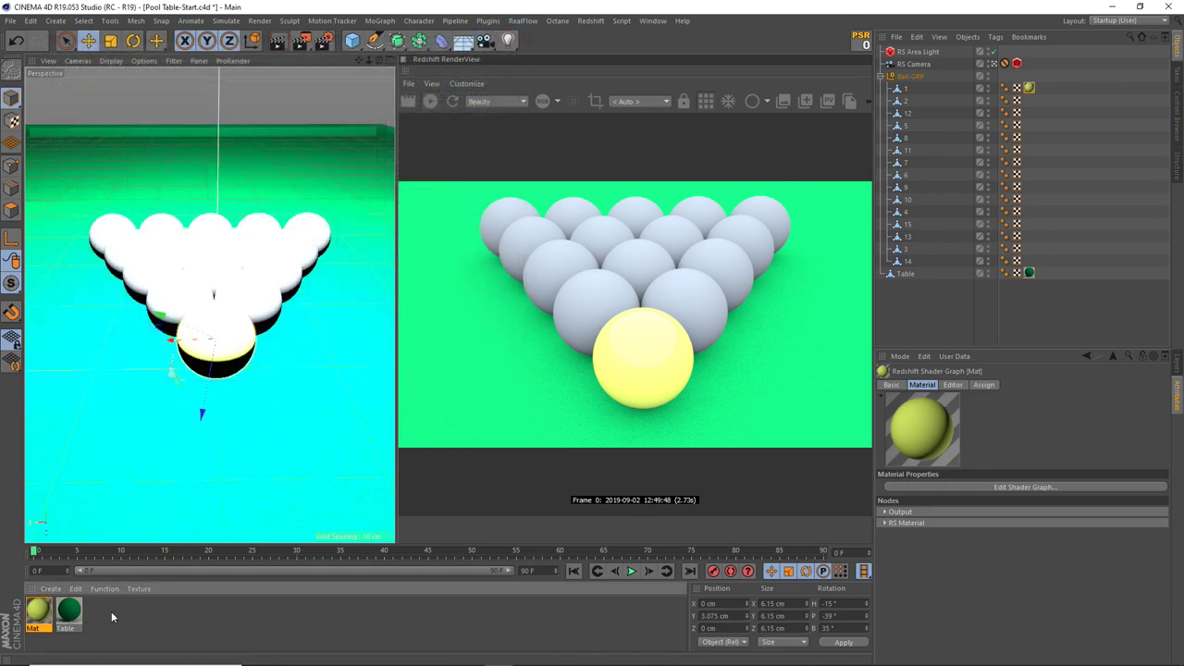
left_click(185, 608)
left_click(37, 612)
double_click(40, 611)
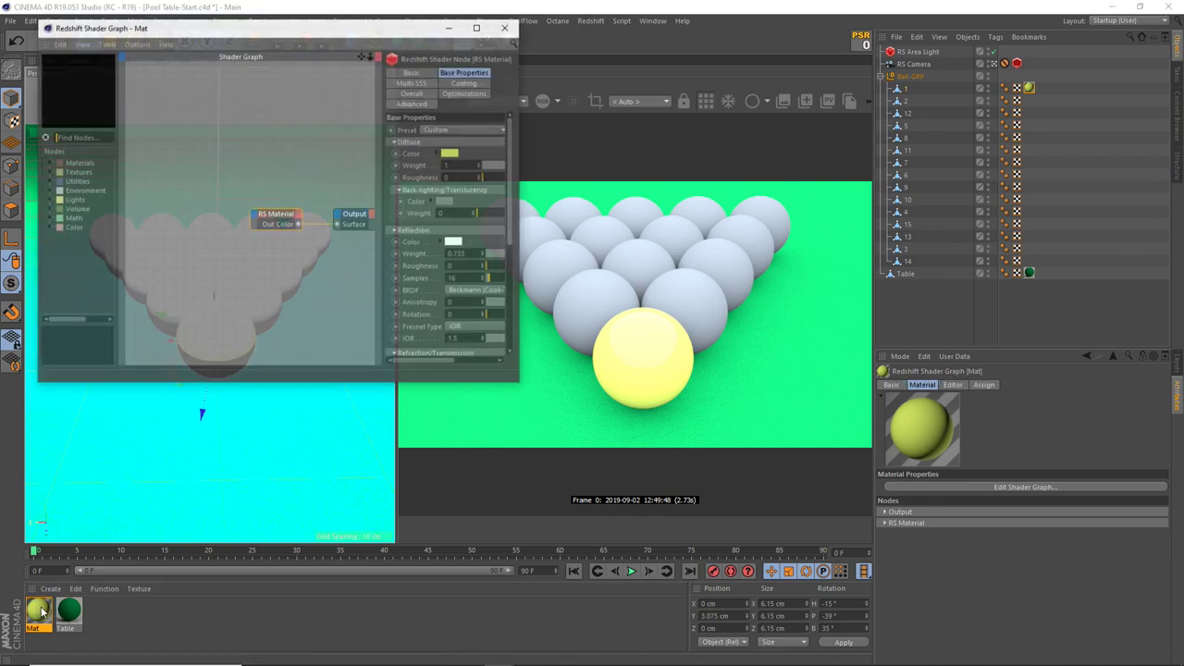
left_click_drag(255, 29, 278, 143)
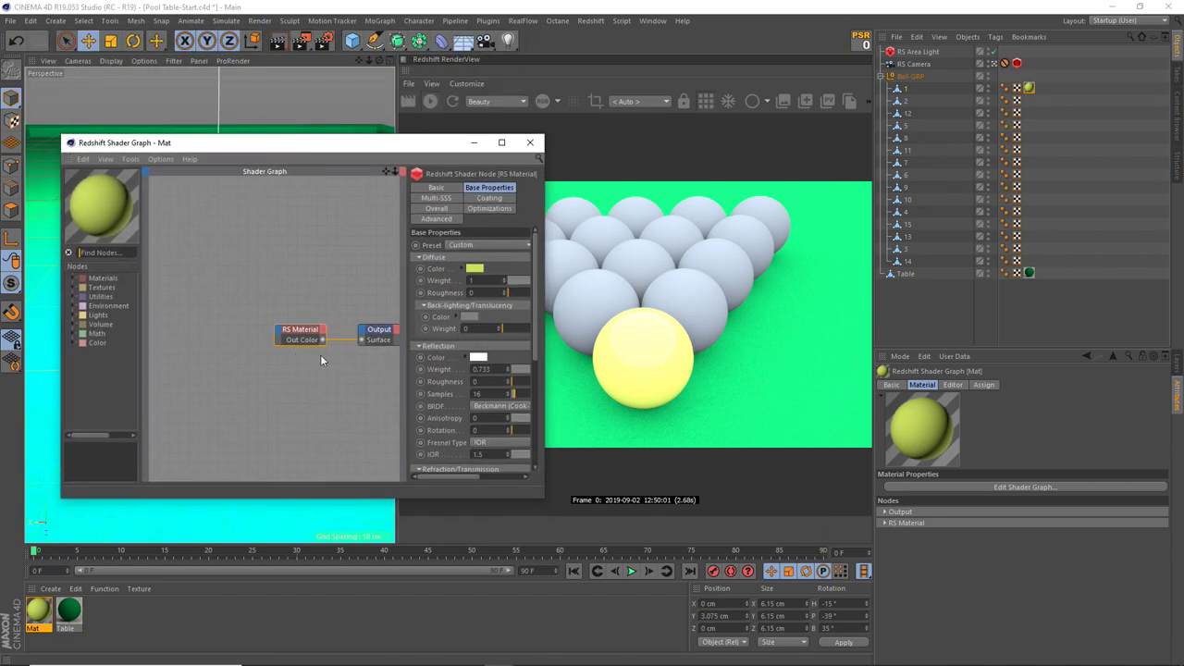
key("h")
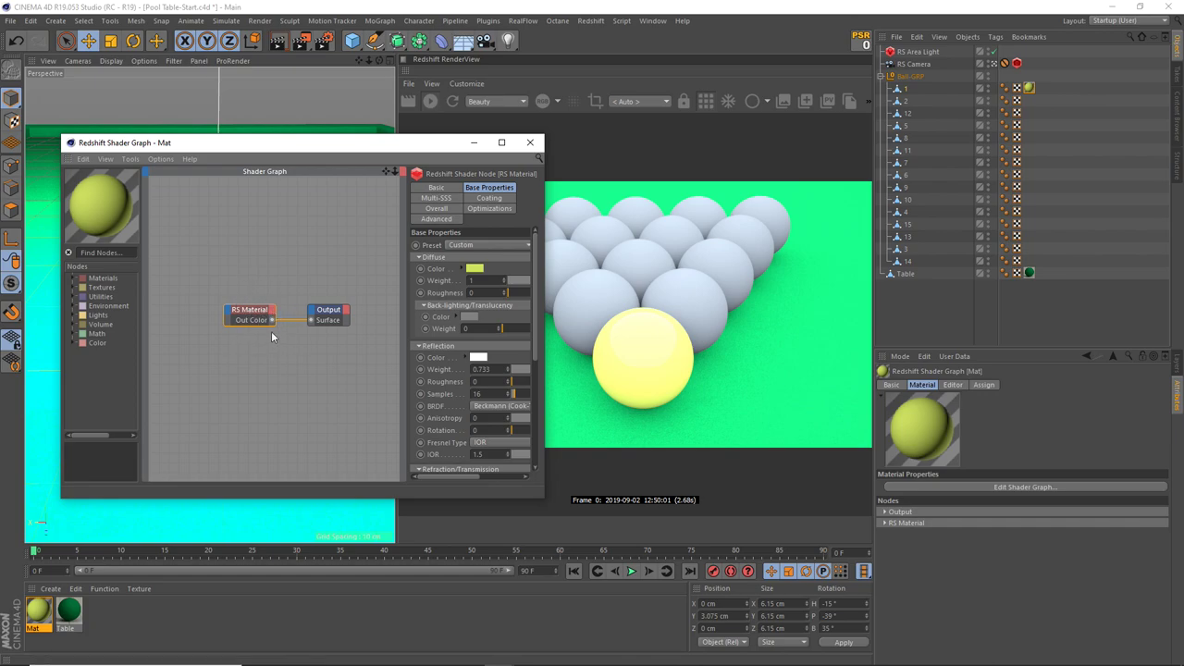
left_click(531, 145)
Step: Delete the Mat material so the balls render plain grey
left_click(134, 598)
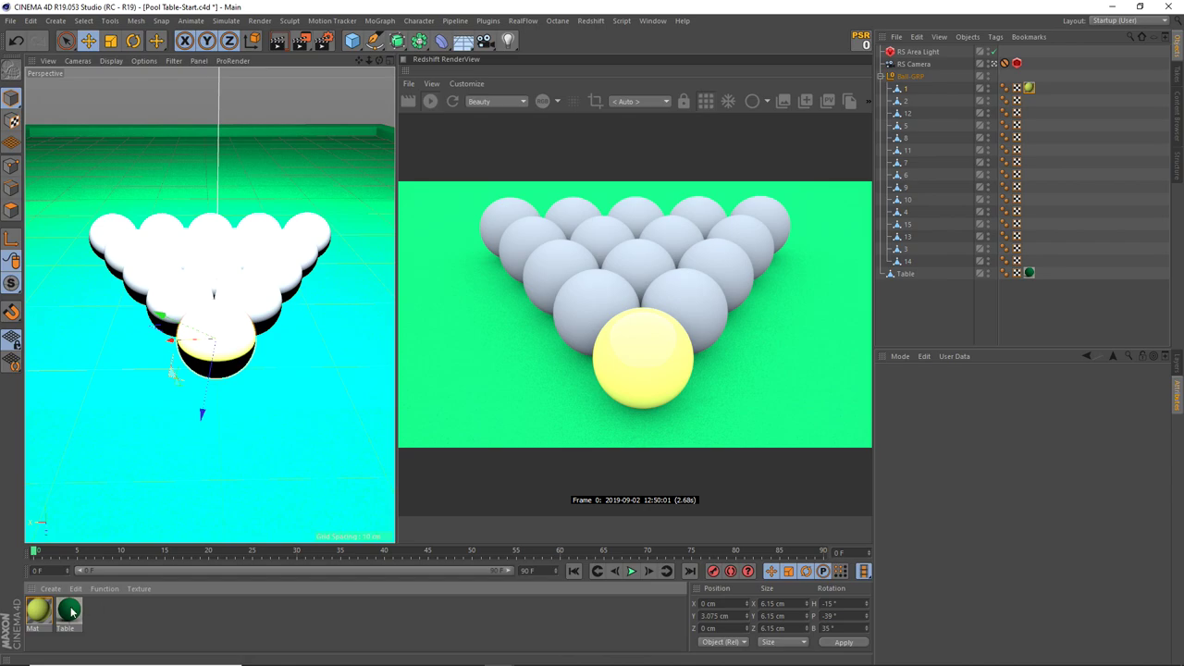
left_click(39, 610)
key("Delete")
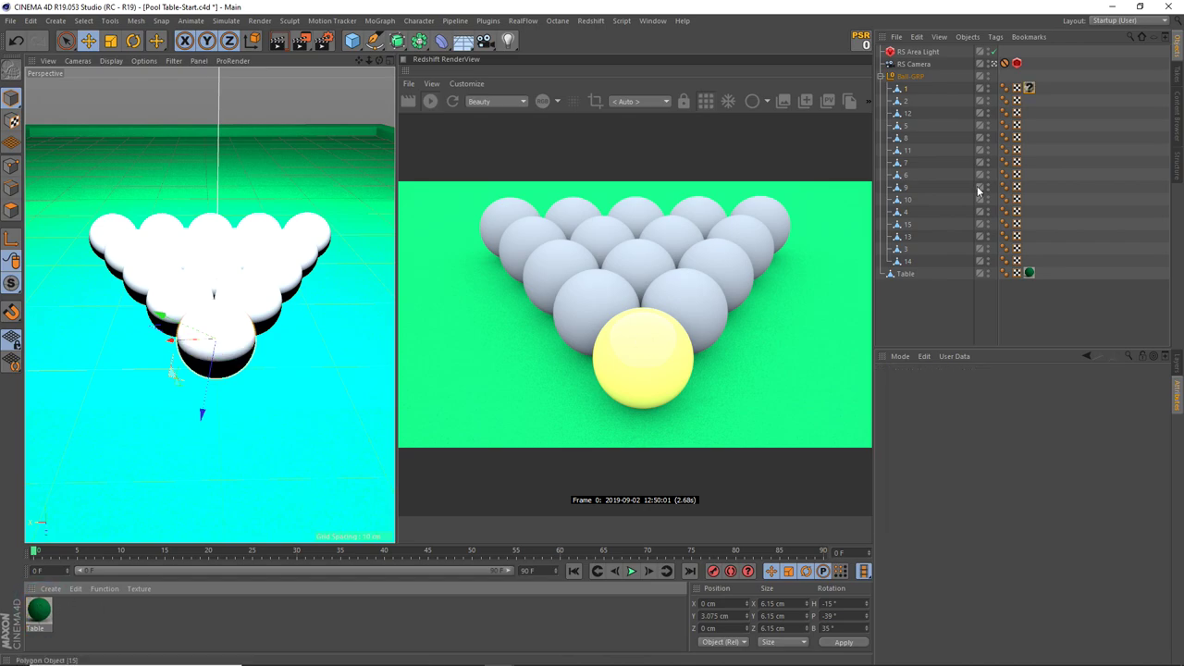
left_click(1028, 87)
key("Delete")
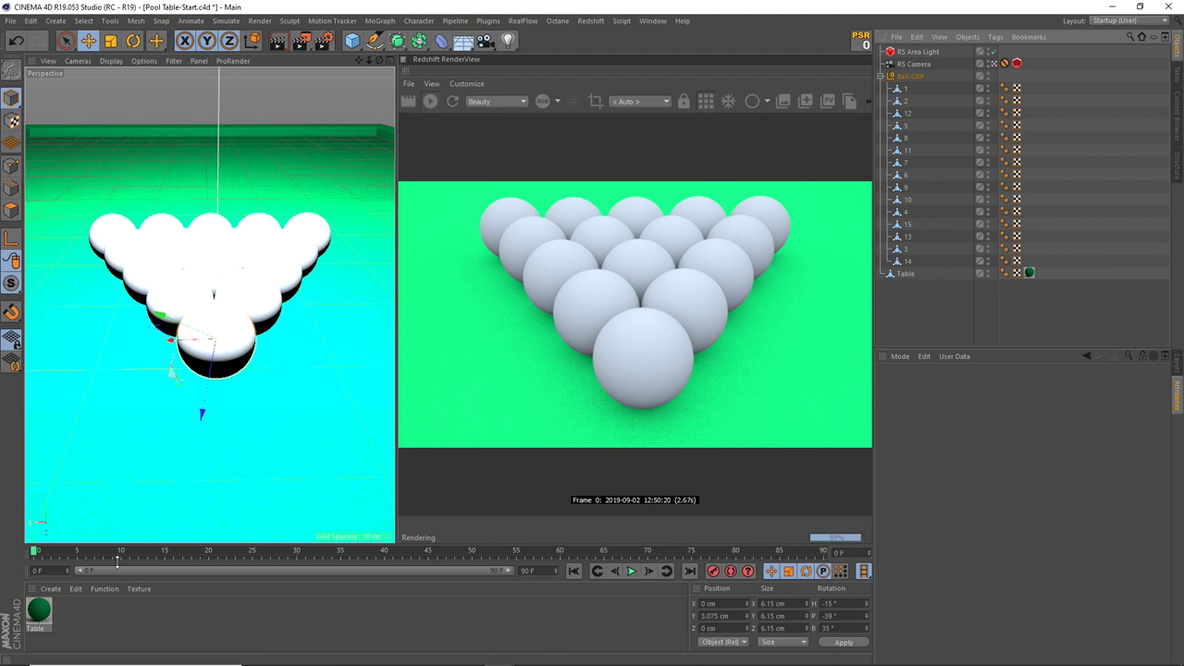
Step: Create a new RS Material from the Redshift materials menu
left_click(53, 588)
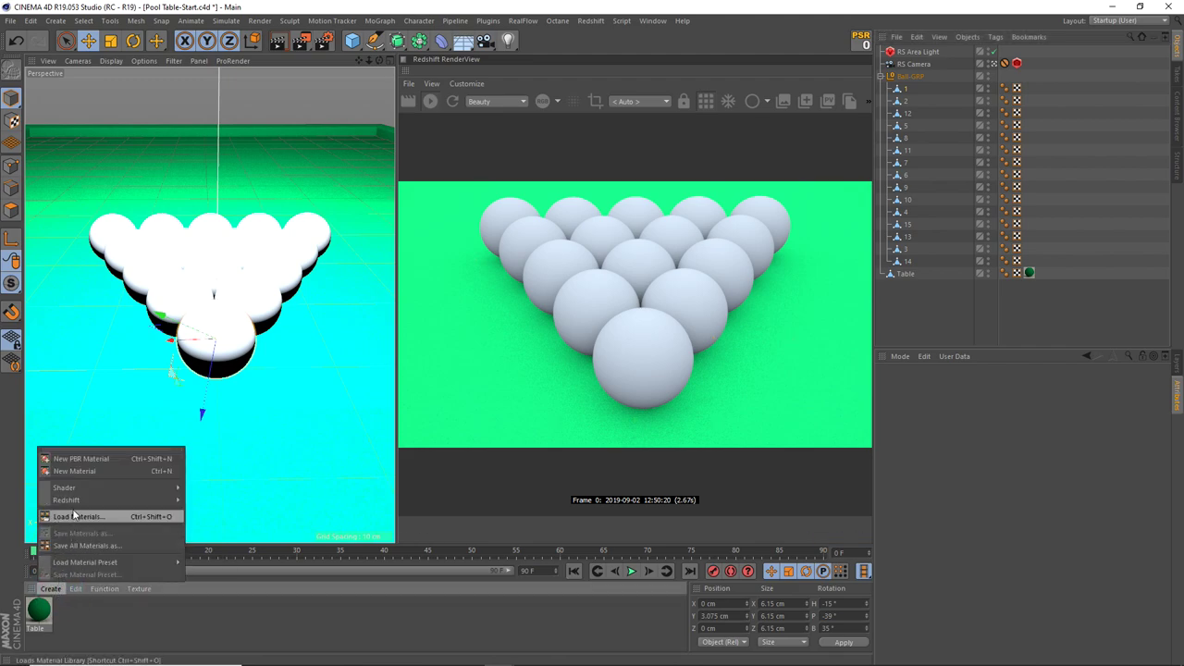
left_click(619, 70)
left_click(590, 20)
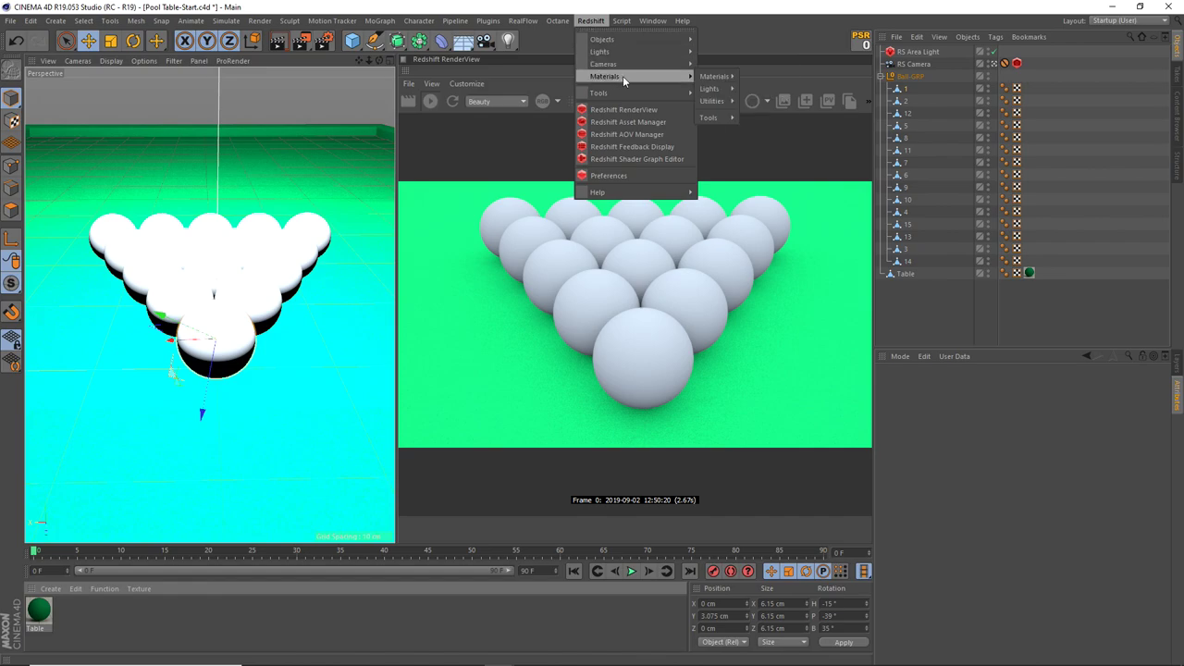
mouse_move(715, 76)
left_click(766, 80)
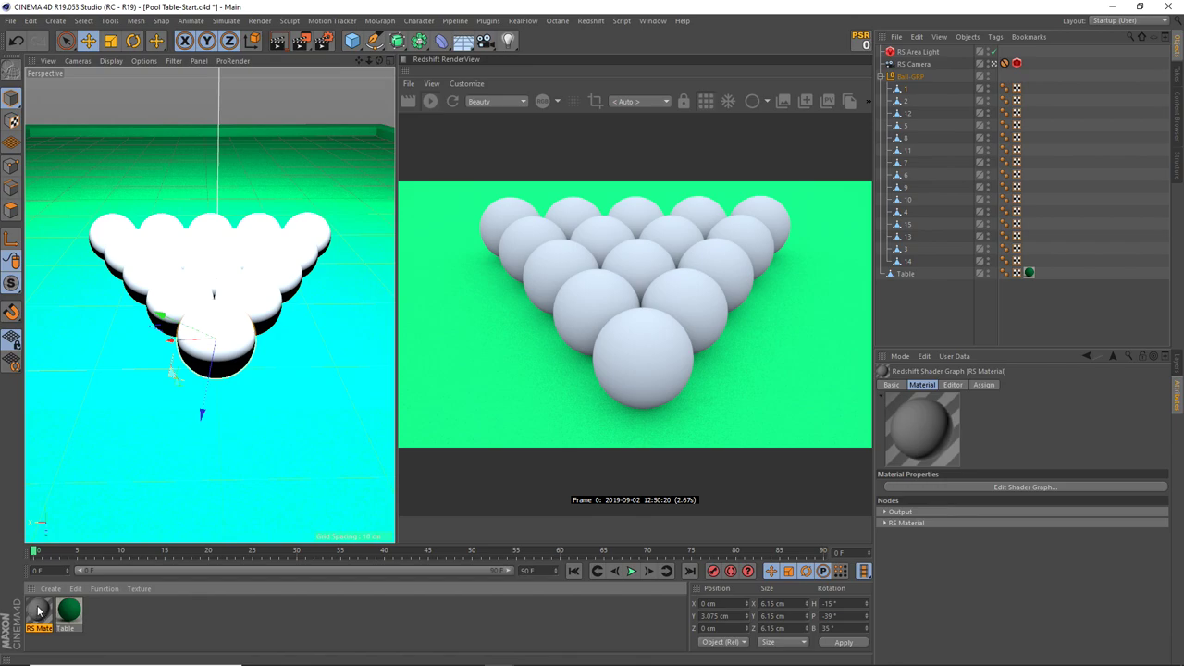
Step: Apply the RS Material to ball 1 and show its settings in an enlarged Attribute Manager
left_click_drag(37, 611, 285, 349)
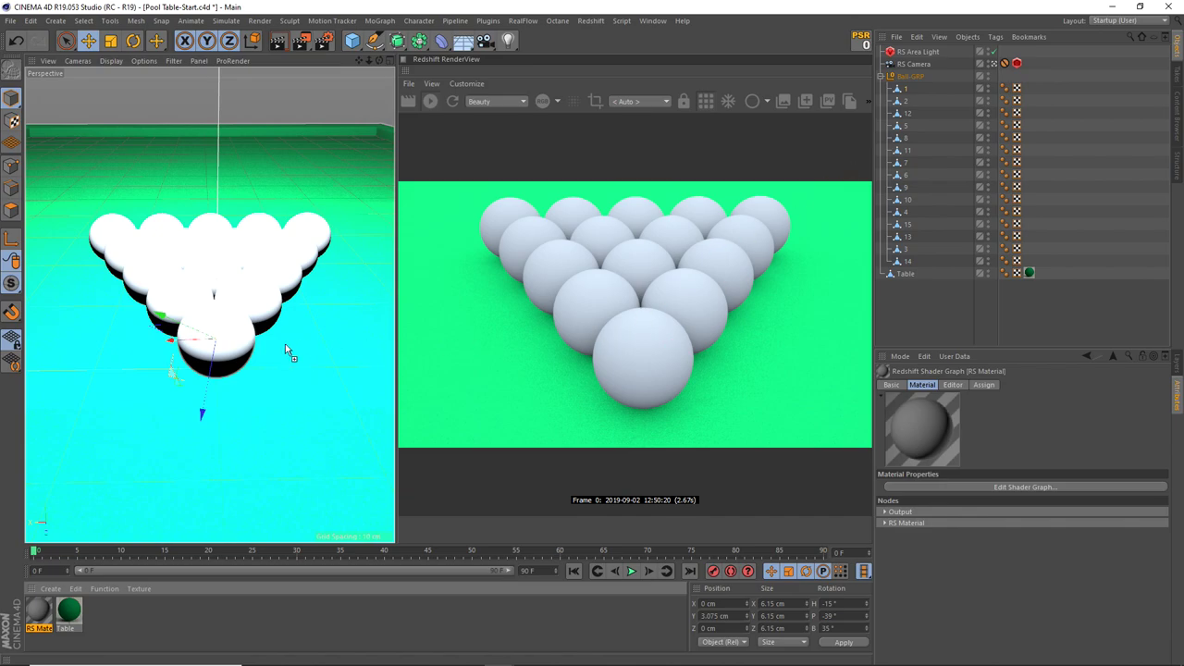
mouse_move(269, 358)
left_mouse_down()
mouse_move(647, 362)
mouse_move(222, 363)
mouse_move(905, 91)
left_mouse_up()
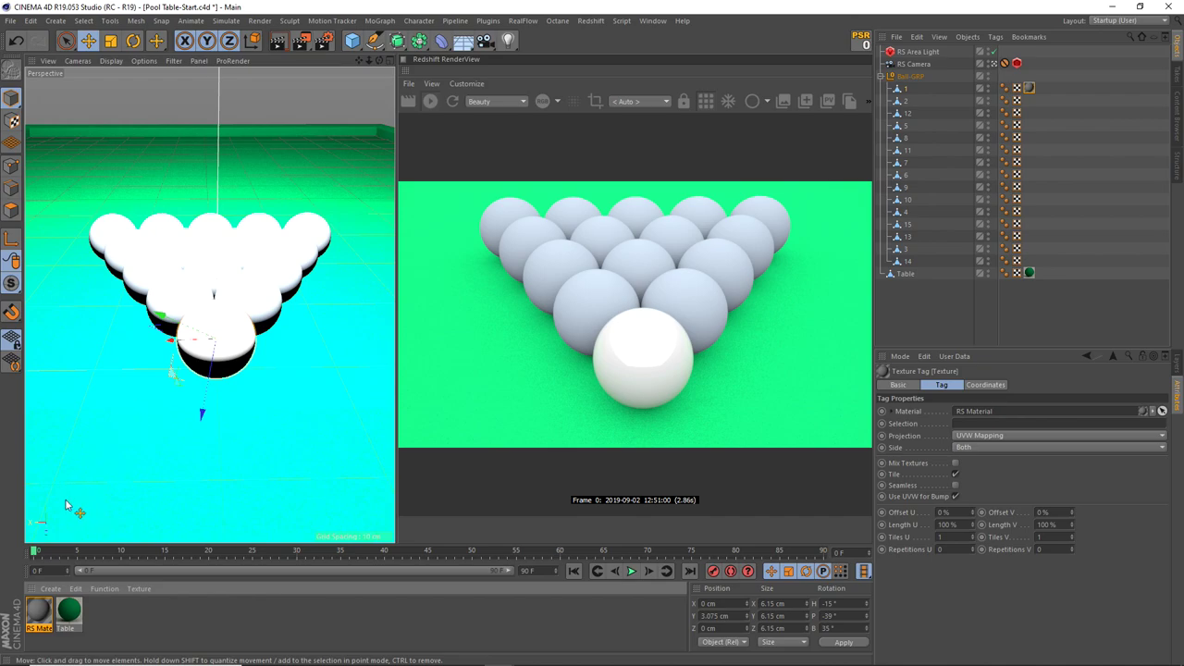
left_click(39, 613)
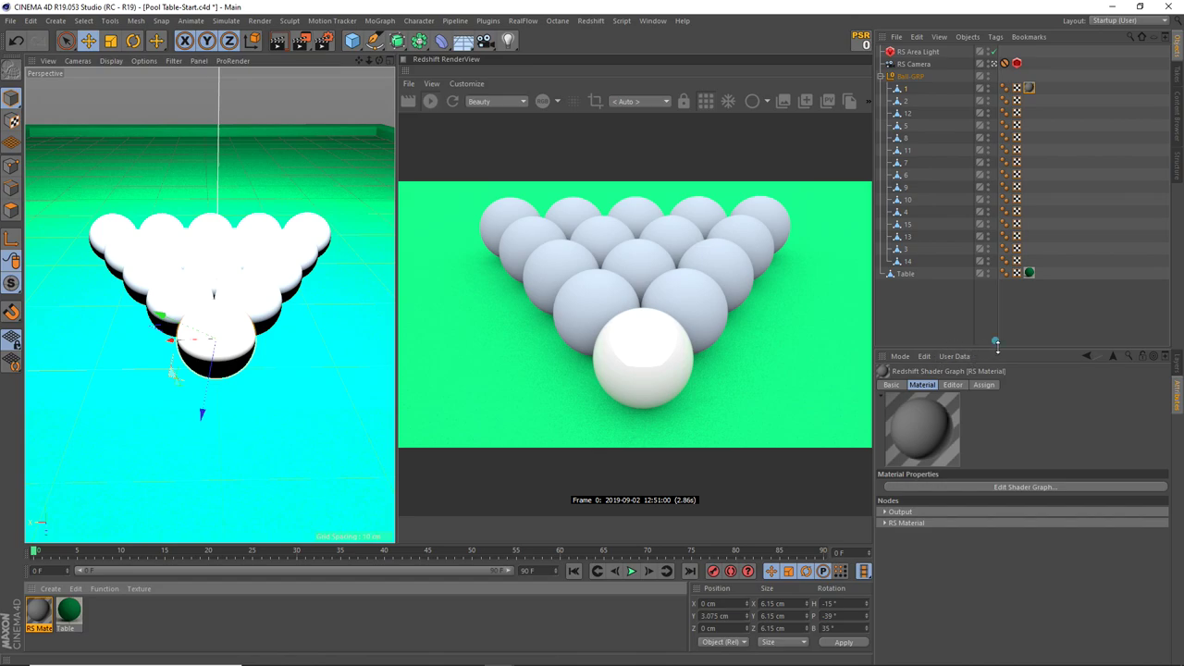
left_click_drag(989, 350, 983, 213)
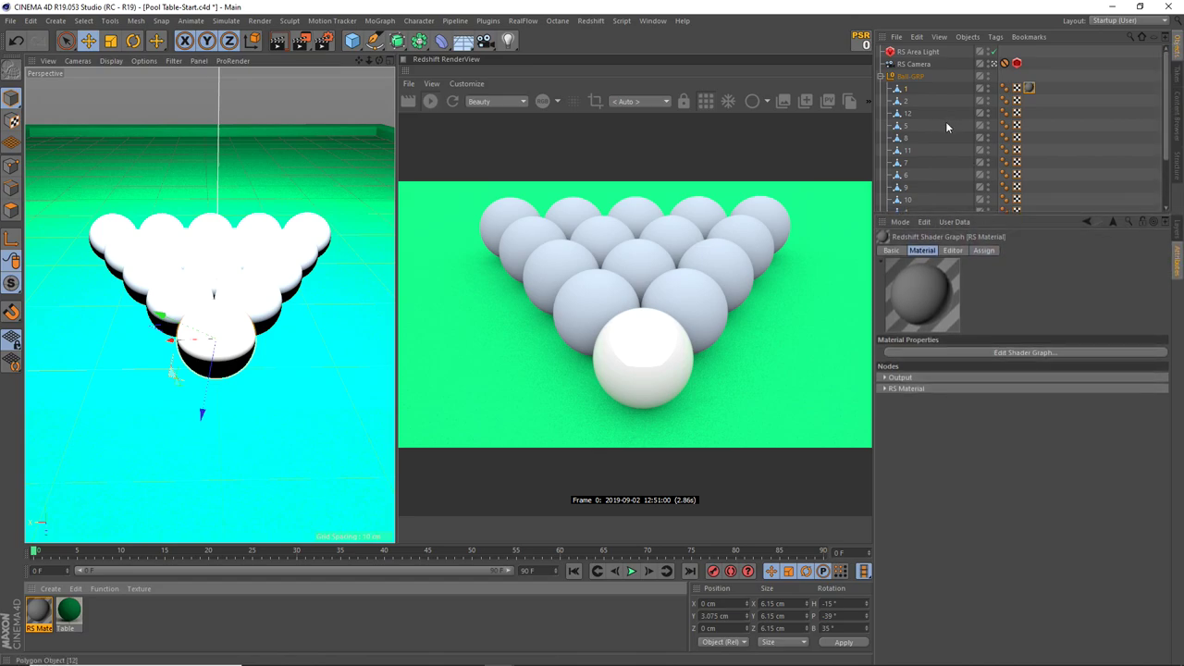
Step: Expand the Output node settings, showing its material ID, and the RS Material node settings
left_click(888, 390)
left_click(886, 379)
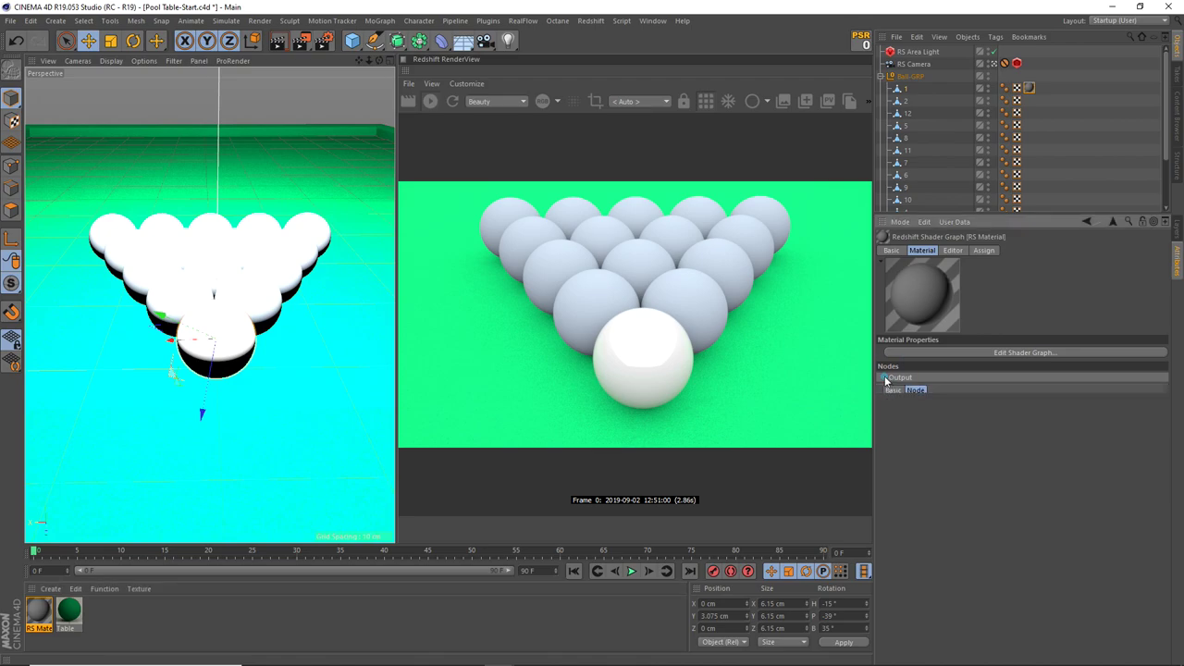
left_click(886, 380)
left_click(893, 393)
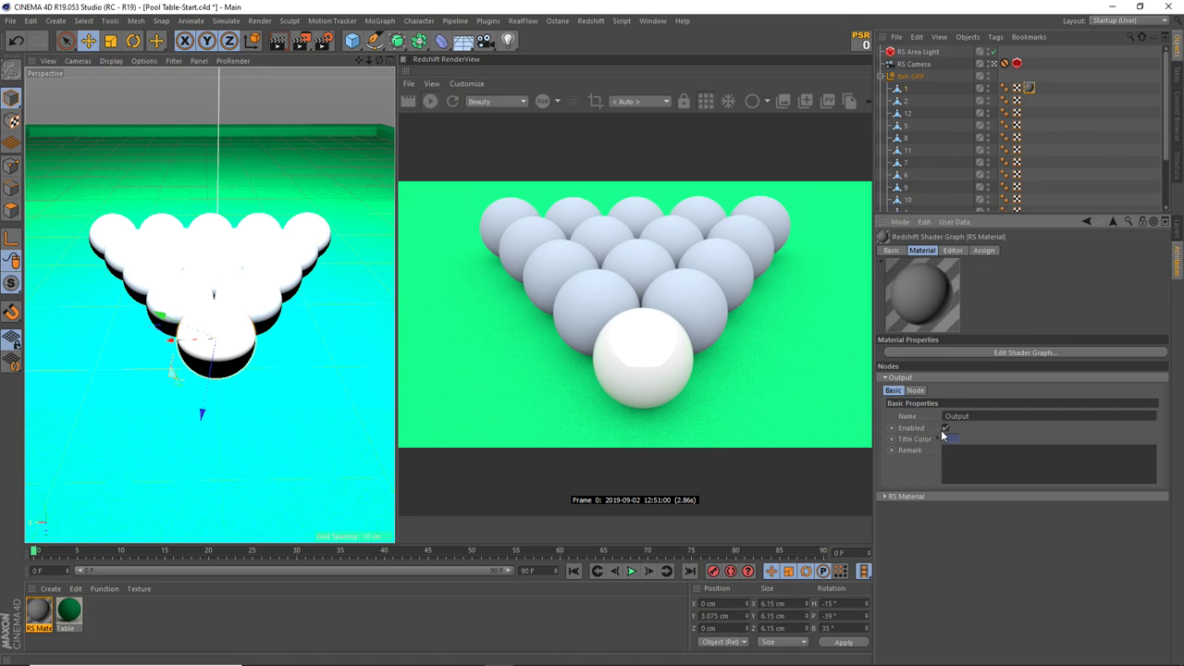
left_click(915, 390)
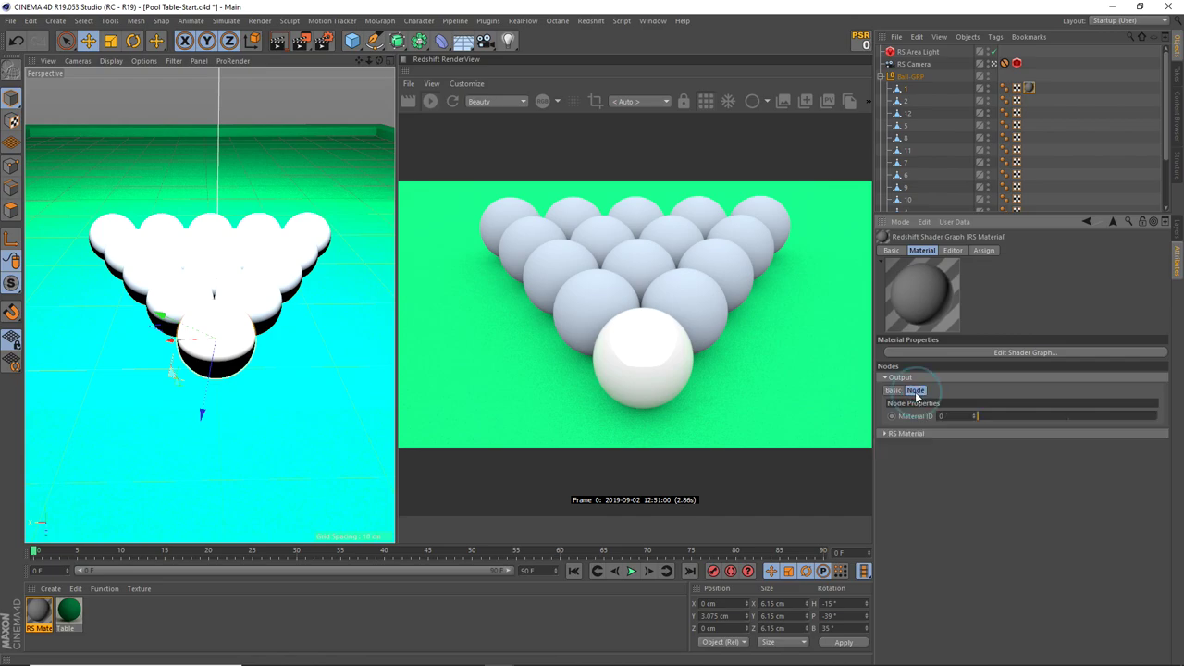
left_click(886, 433)
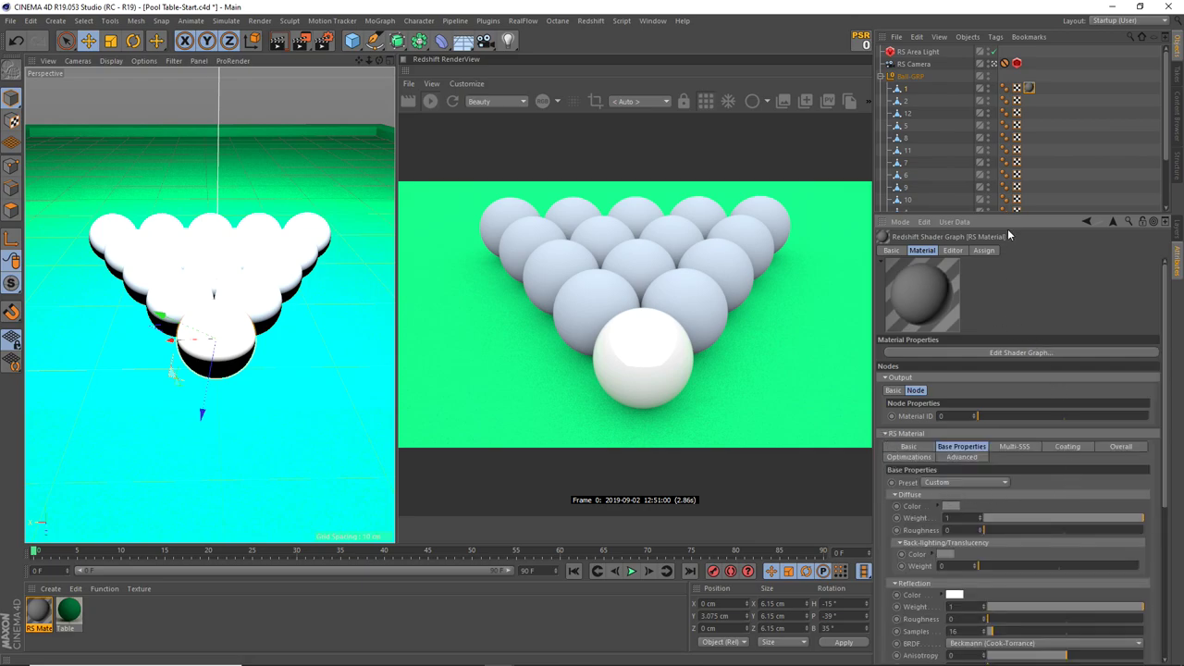
left_click_drag(1014, 212, 1014, 185)
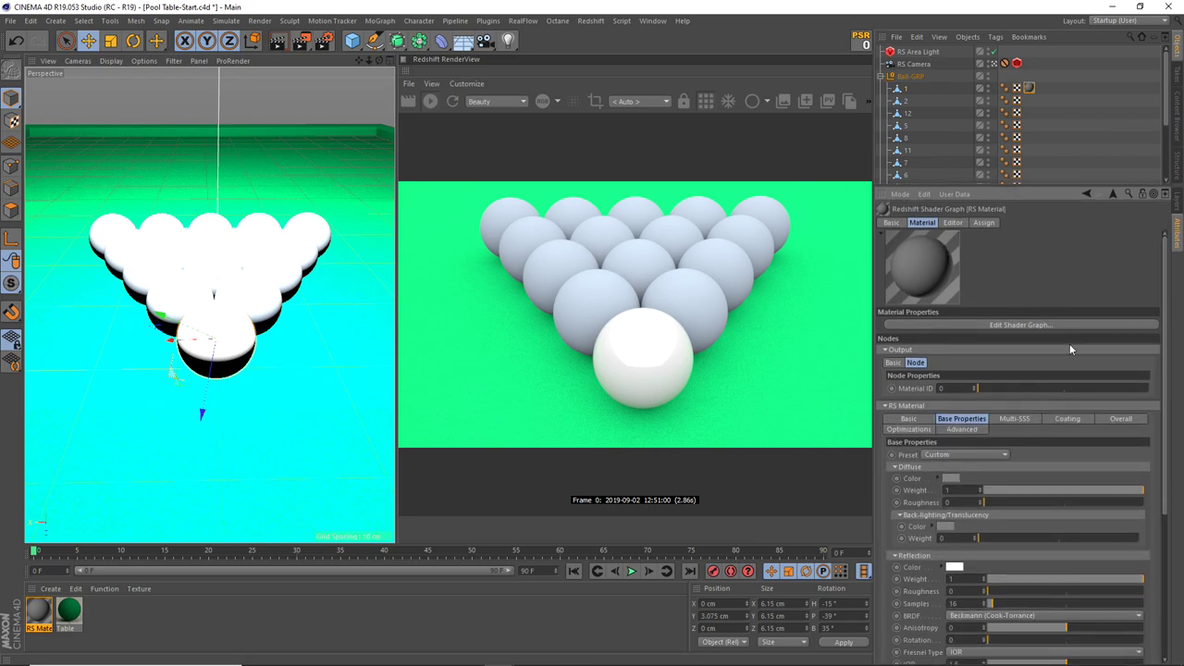
scroll(1069, 347, "down", 3)
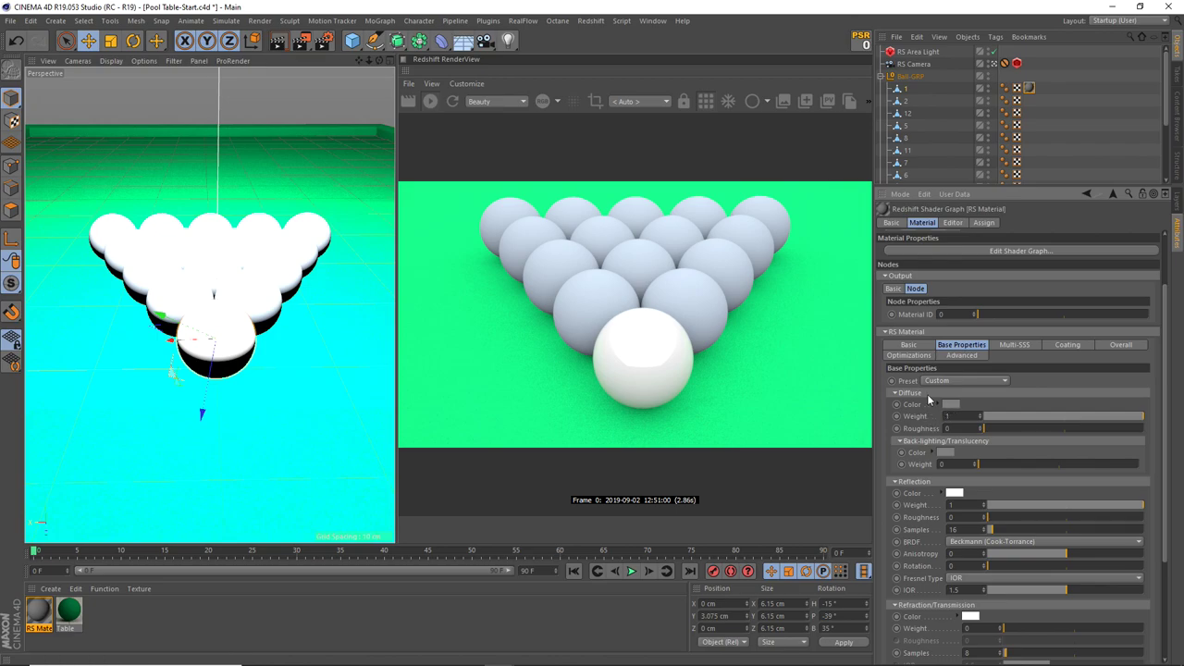
scroll(953, 393, "up", 3)
Step: Browse the material node's Overall and Advanced tabs, then open Basic and select the Name field
left_click(1067, 418)
left_click(1120, 418)
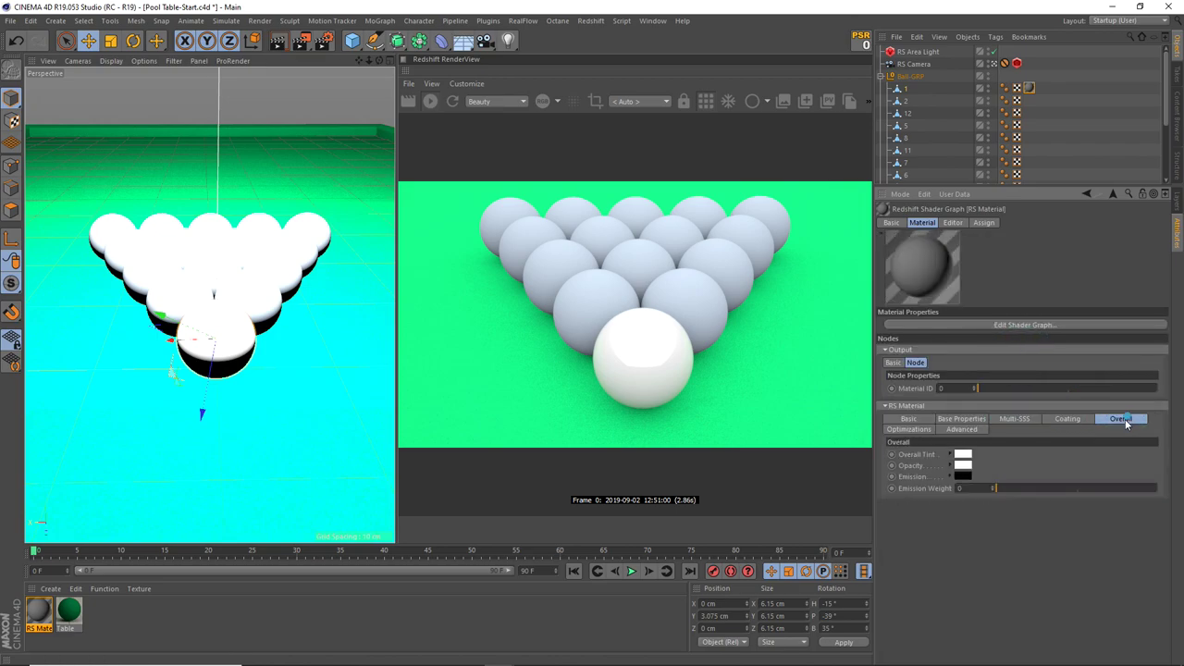
left_click(910, 430)
left_click(962, 429)
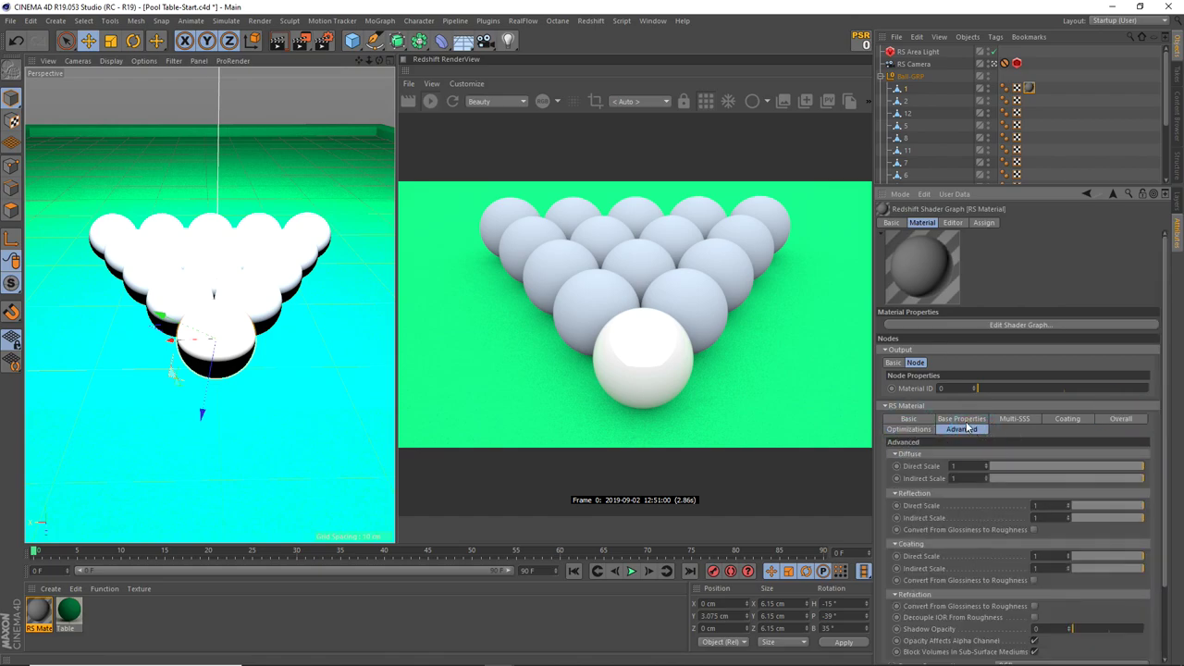
left_click(964, 419)
left_click(918, 419)
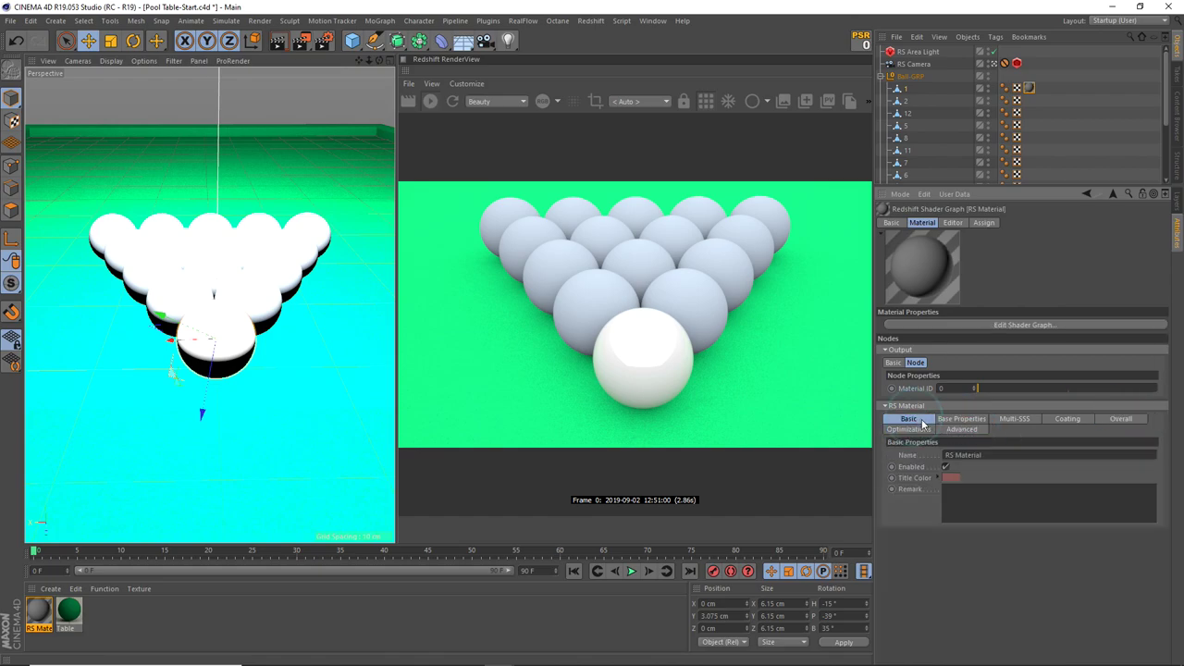
left_click(1000, 454)
left_click(986, 455)
Step: Rename the material node to 'RS Ball', correcting a mistyped first attempt
left_click(984, 455)
key("BackSpace")
key("BackSpace")
key("BackSpace")
key("BackSpace")
key("BackSpace")
key("BackSpace")
type("v")
type("ien b")
key("Return")
left_click(979, 454)
key("BackSpace")
key("BackSpace")
key("BackSpace")
key("BackSpace")
key("BackSpace")
type("Bal")
type("l")
left_click(962, 418)
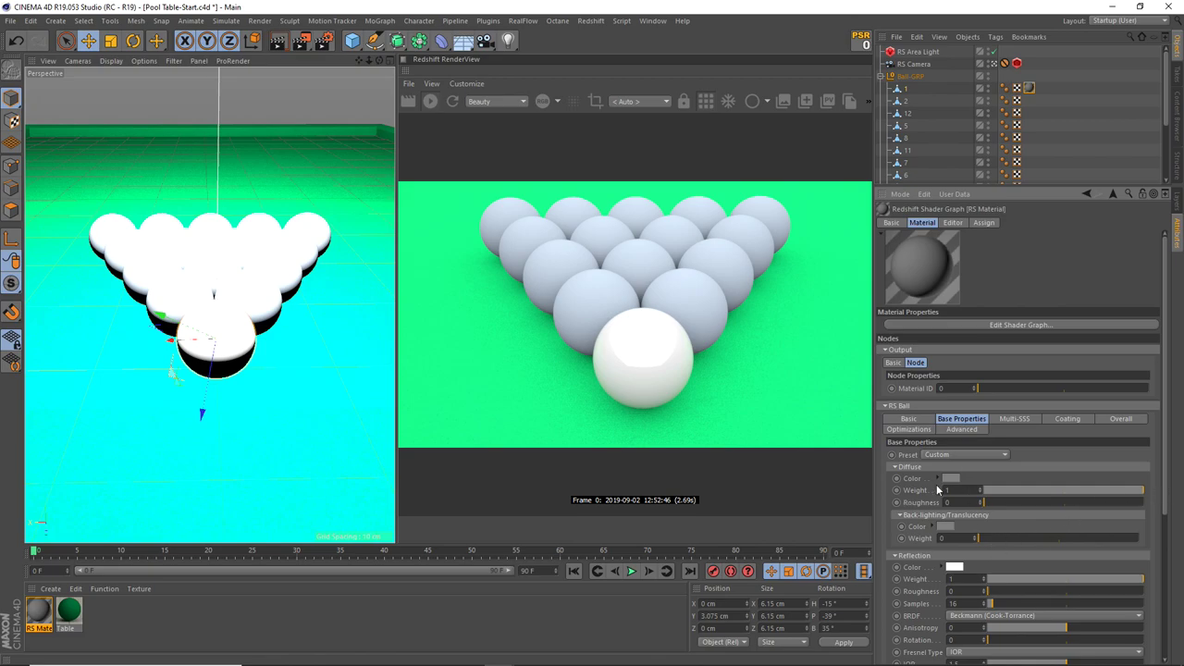
left_click(894, 466)
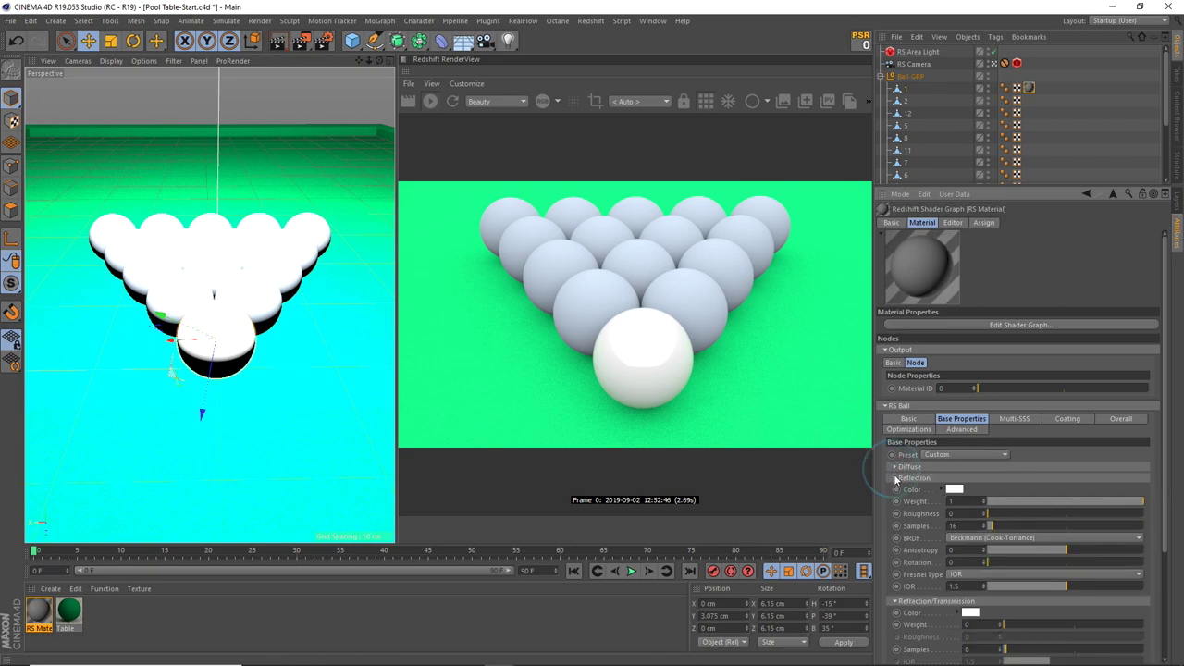
left_click(895, 479)
left_click(894, 490)
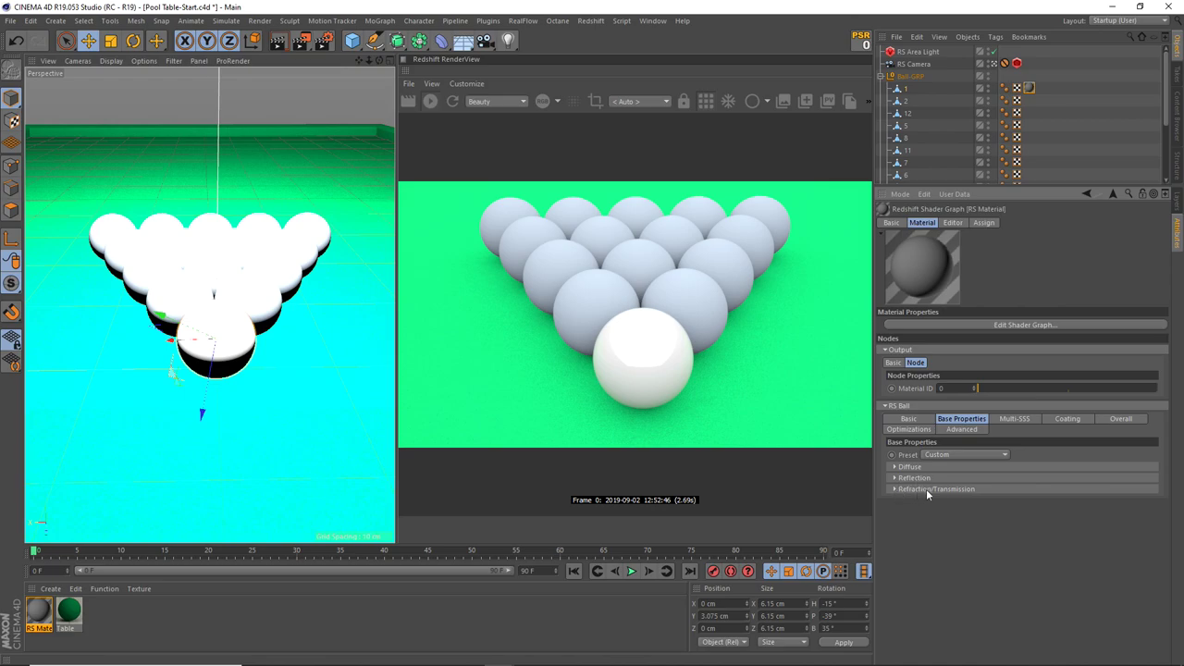
left_click(893, 489)
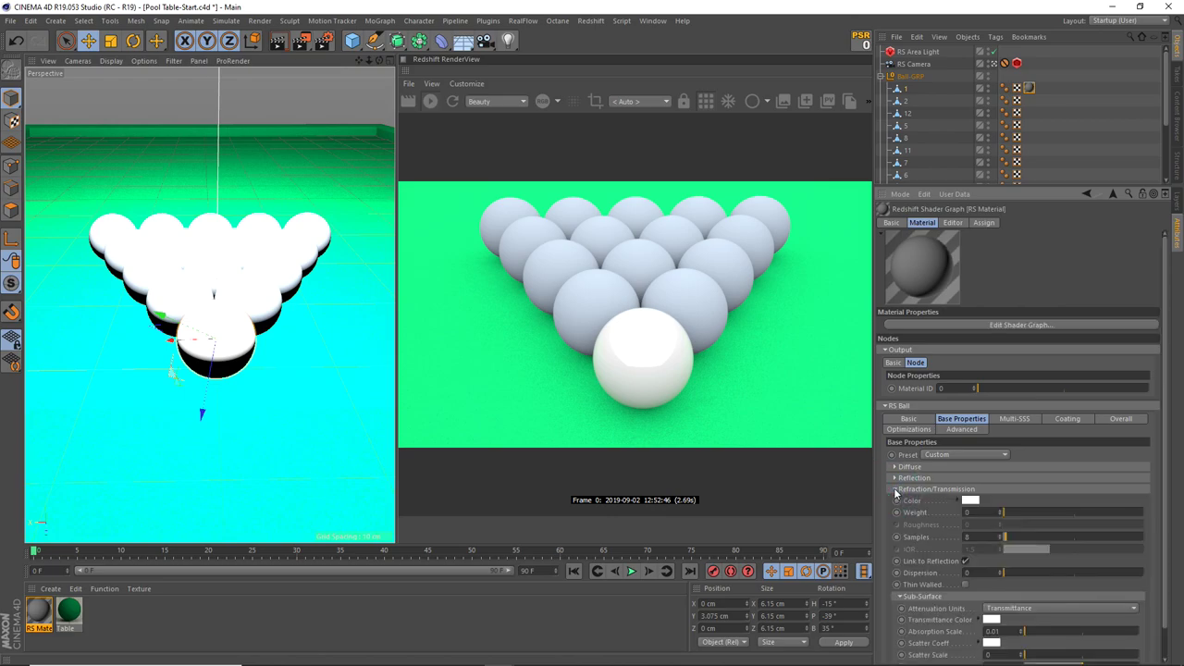
left_click(895, 490)
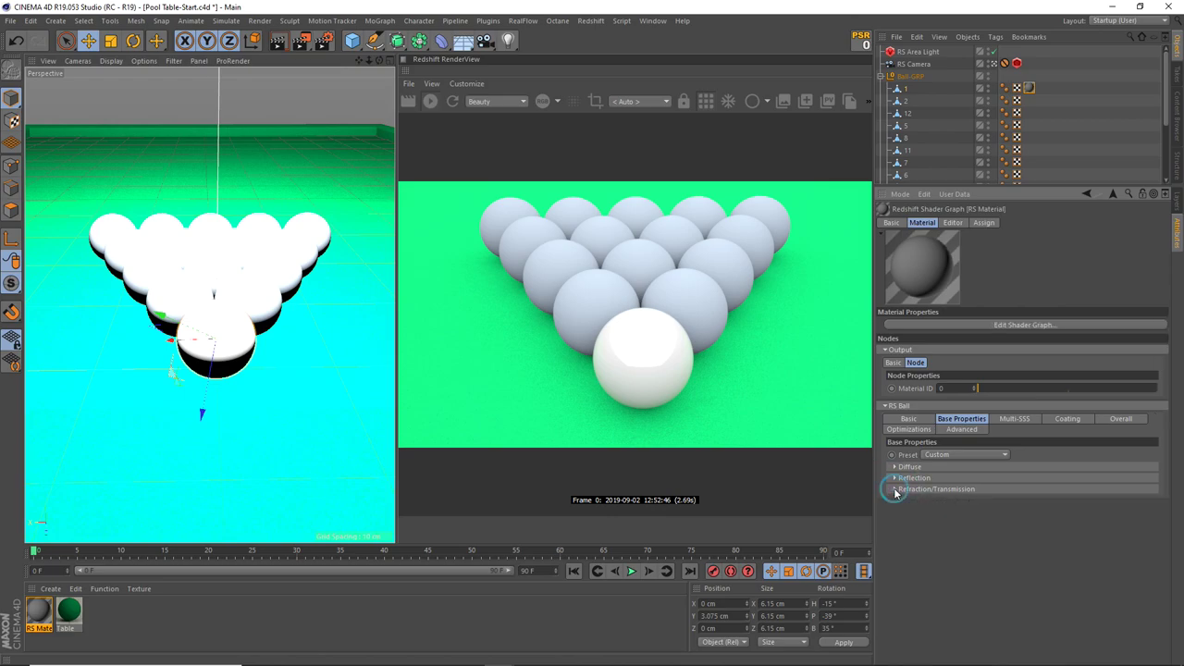
left_click(1018, 419)
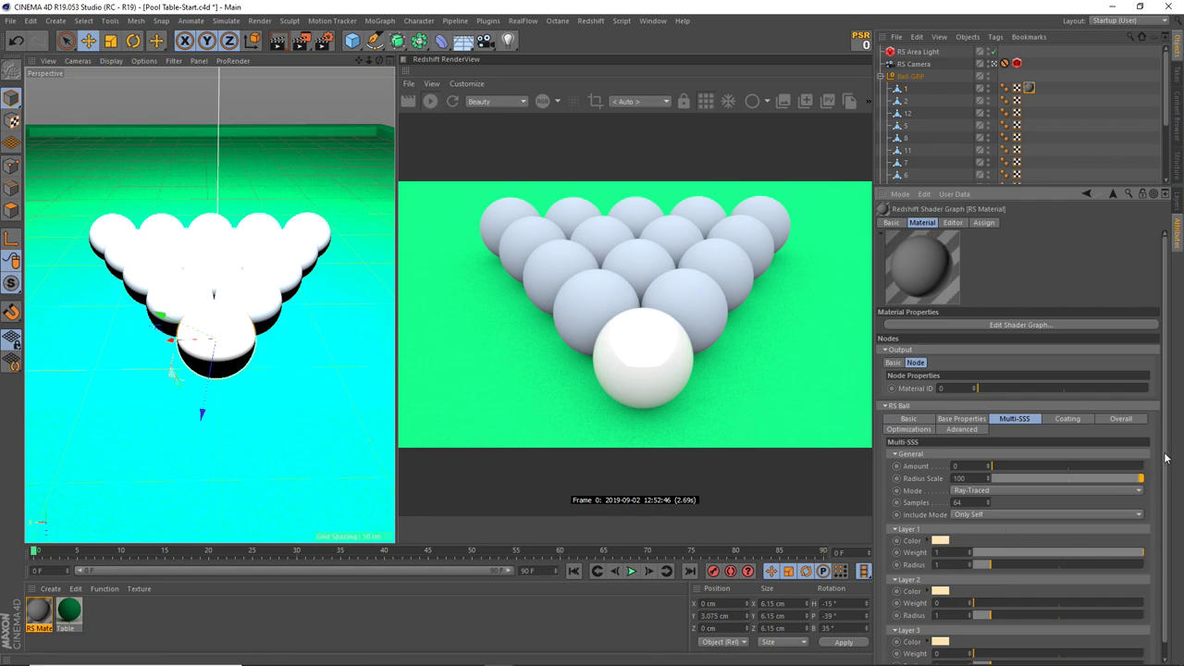
scroll(1167, 459, "down", 1)
scroll(1162, 497, "up", 1)
left_click(1078, 421)
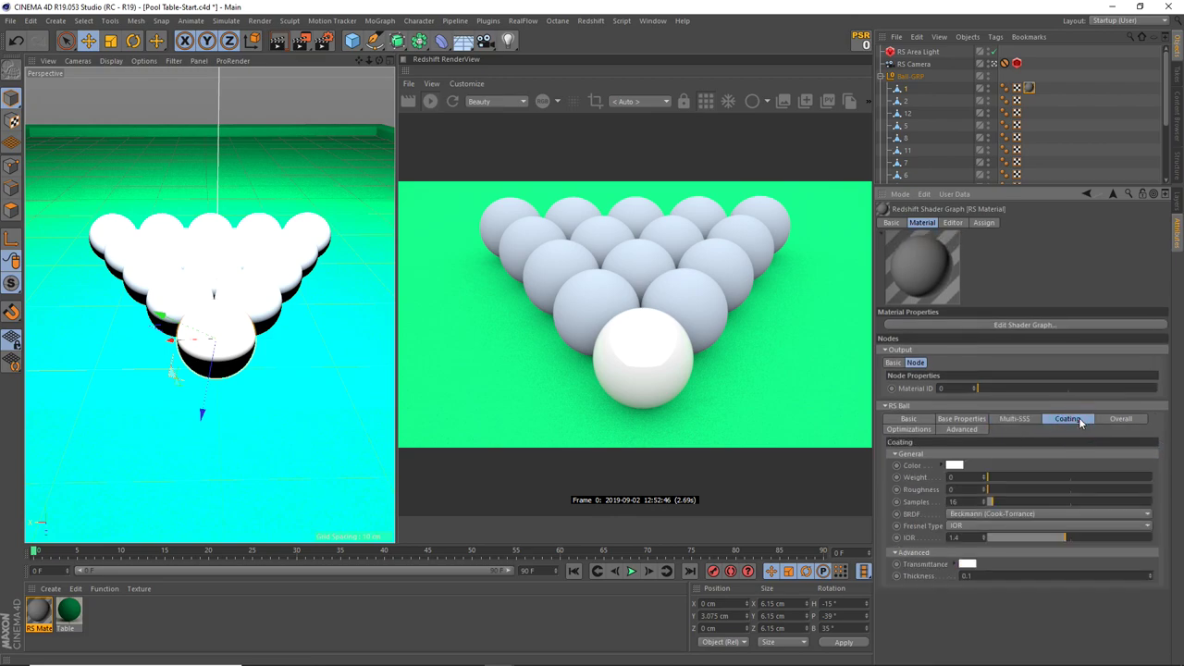
left_click(1111, 424)
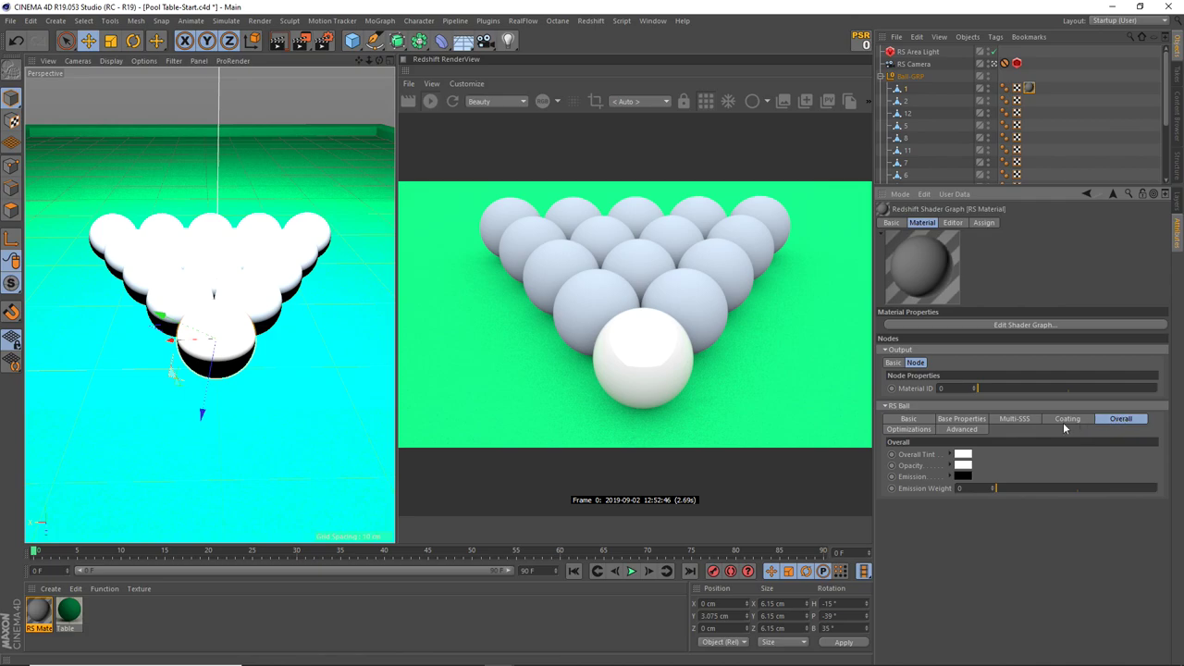
left_click(912, 432)
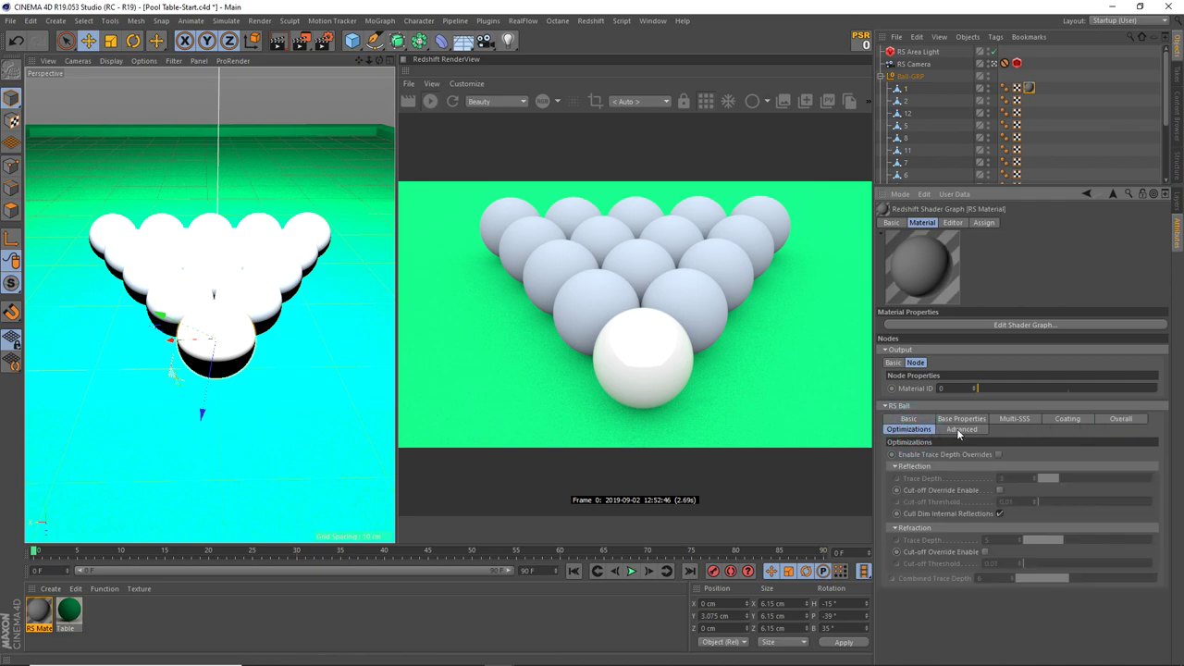
left_click(959, 431)
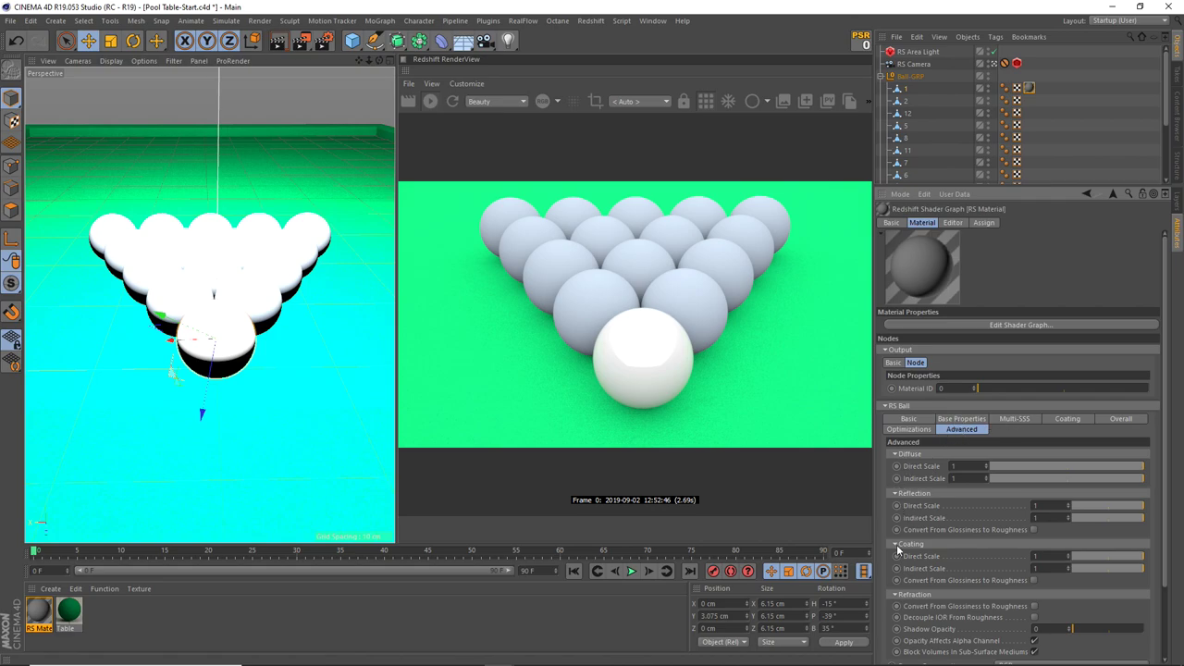
left_click(962, 419)
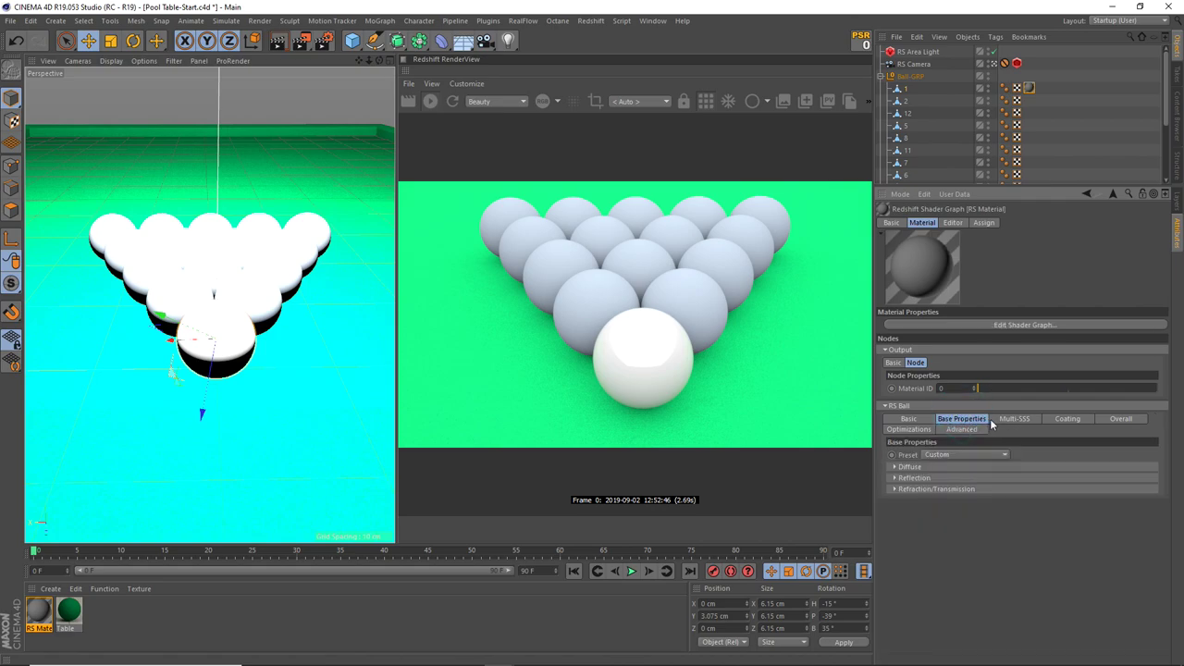
left_click(1014, 419)
left_click(968, 421)
left_click(1015, 419)
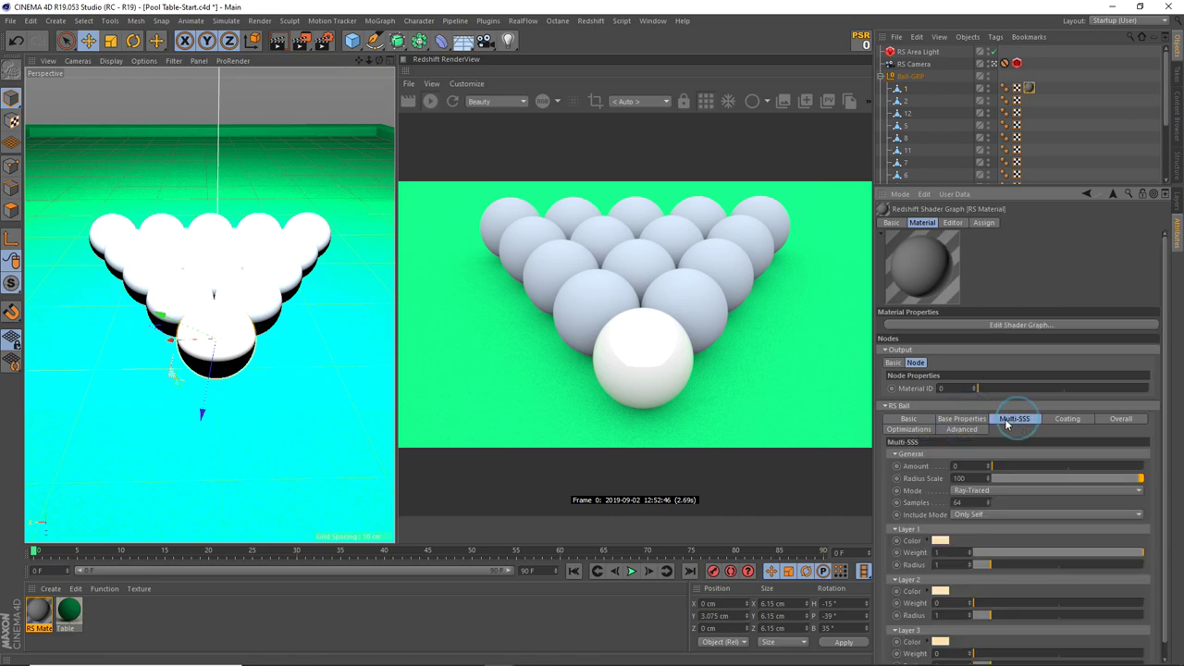
left_click(962, 419)
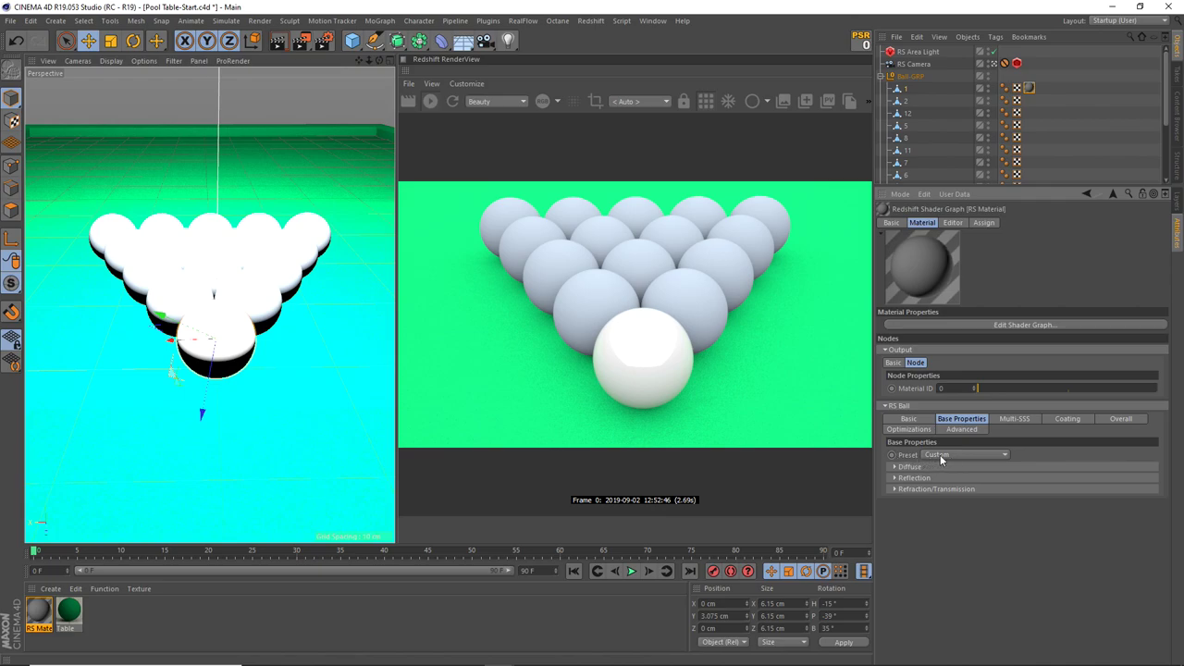
left_click(938, 456)
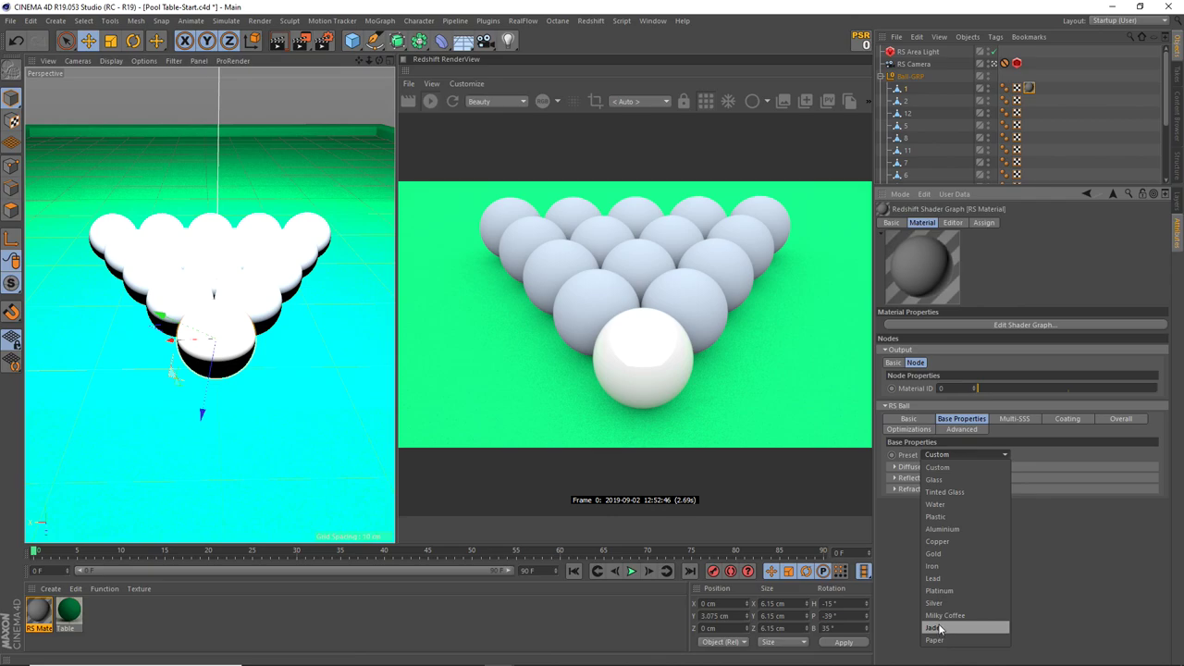
left_click(953, 470)
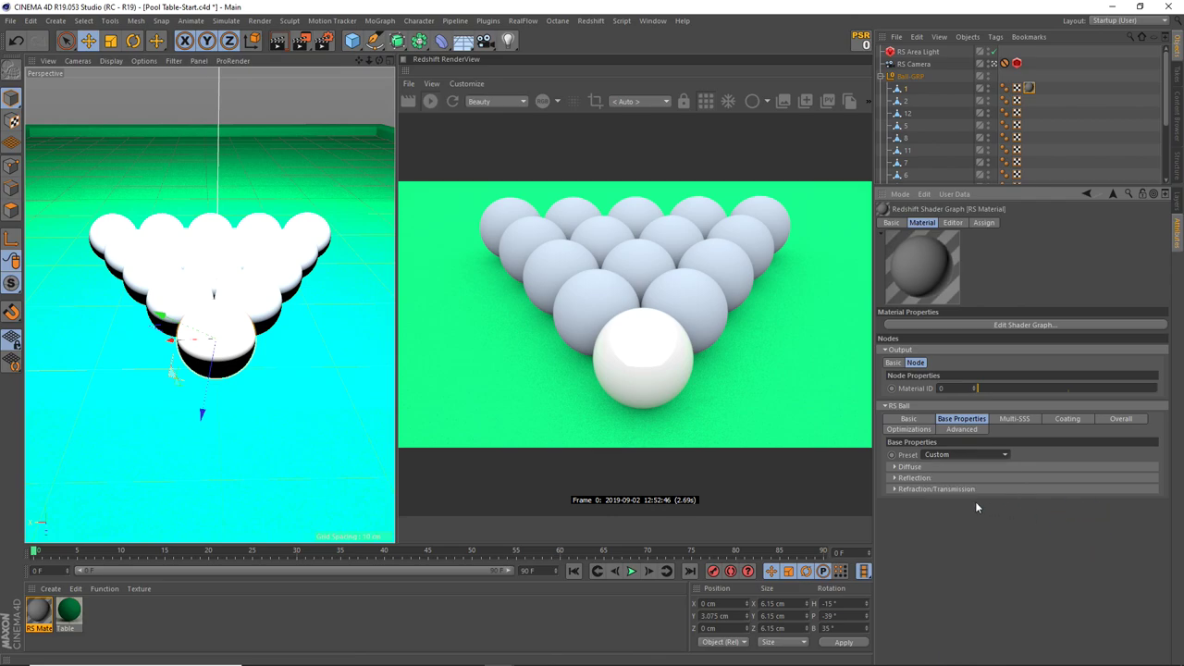
left_click(983, 453)
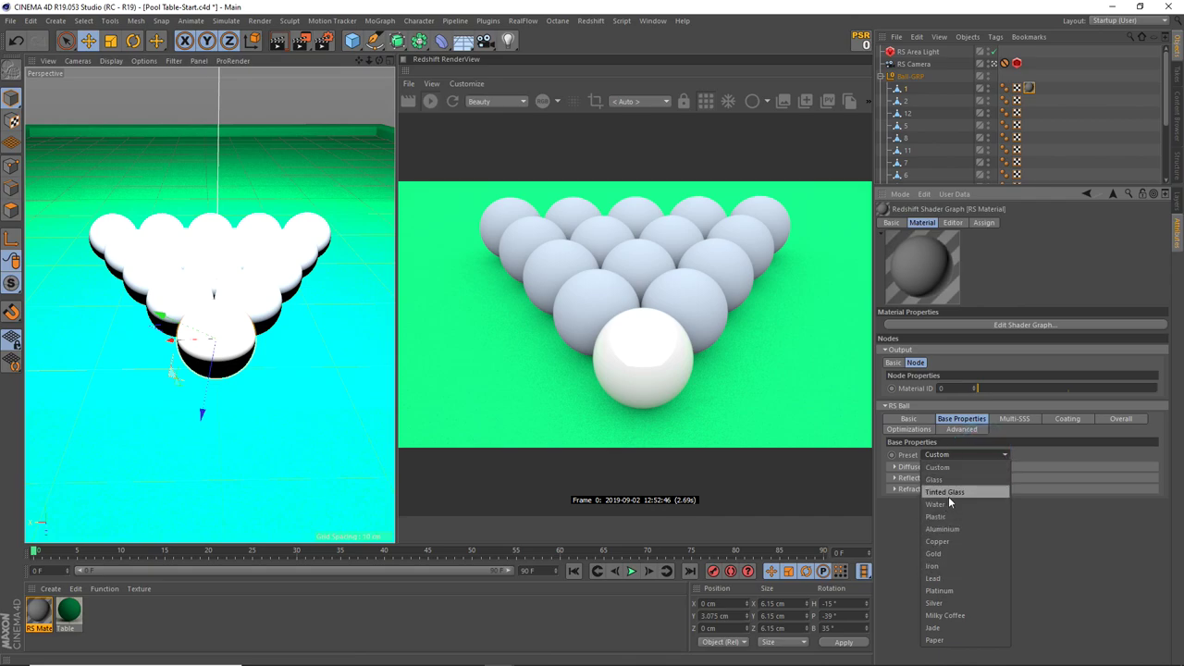
left_click(1065, 553)
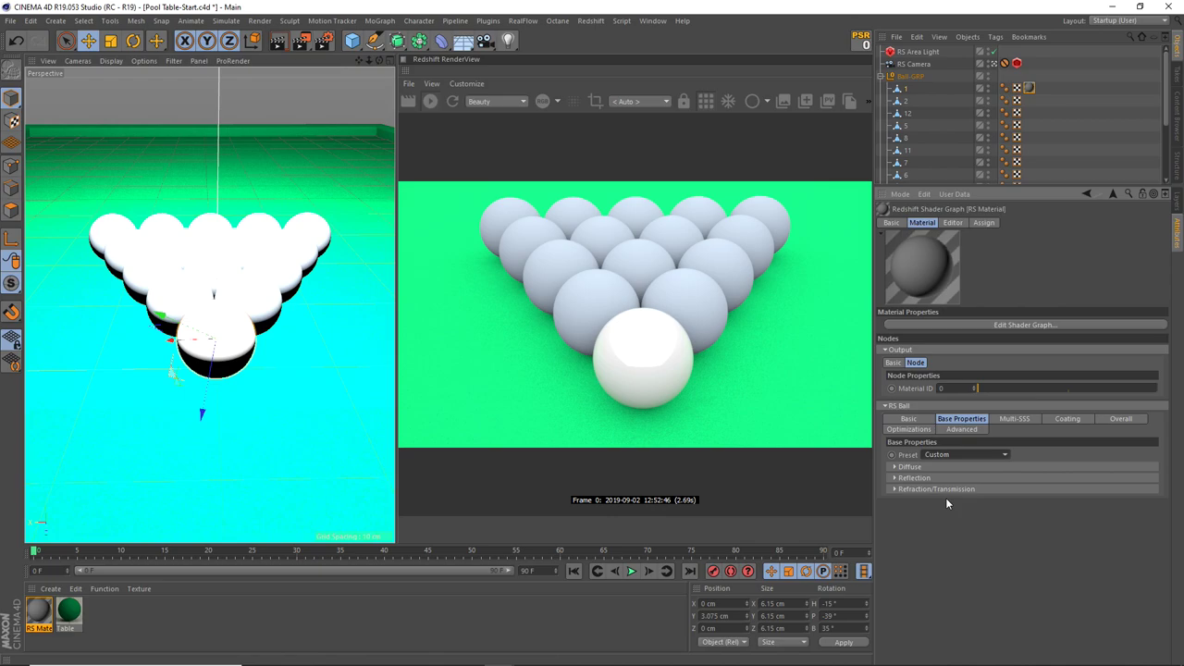
Step: Expand Reflection and set the ball material's roughness to 0.054
left_click(893, 478)
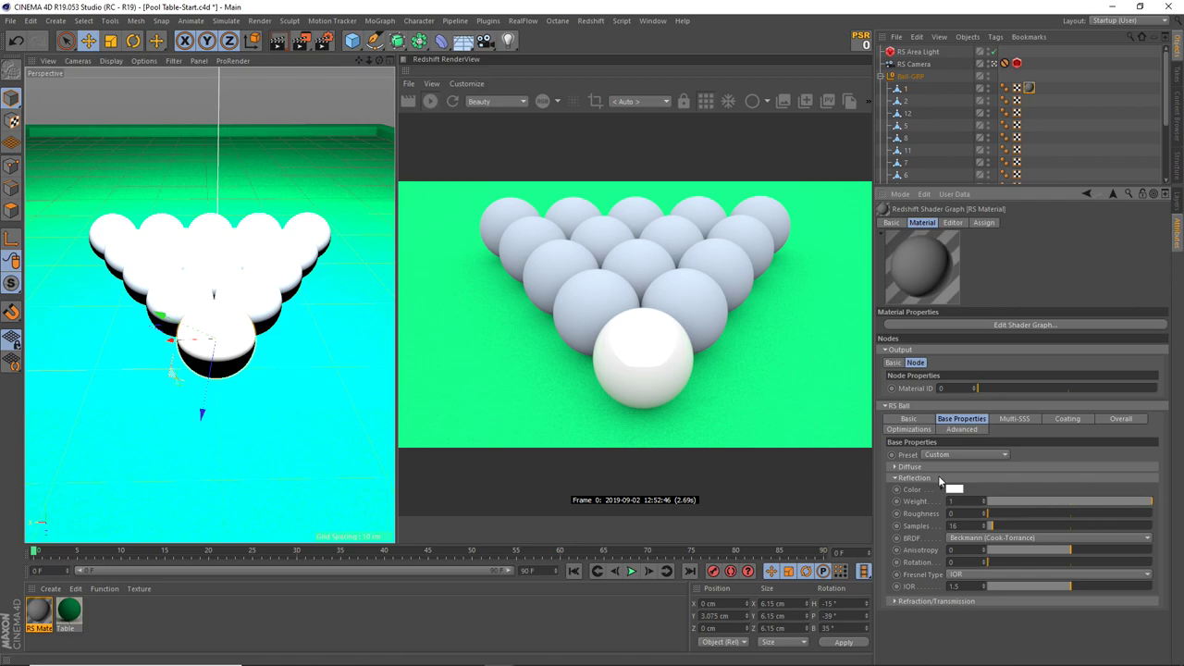
mouse_move(992, 512)
left_mouse_down()
mouse_move(1045, 514)
mouse_move(998, 520)
left_mouse_up()
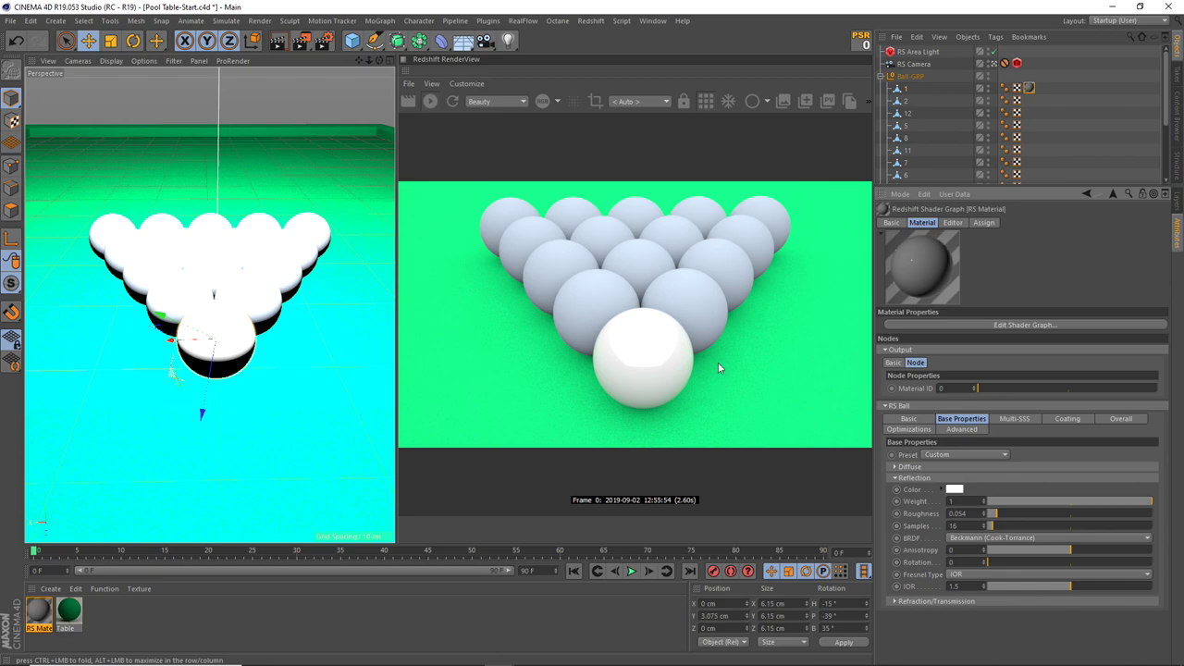
Step: On the RS Area Light's Shadow tab, try shadow transparency 1, then return it to 0
left_click(918, 53)
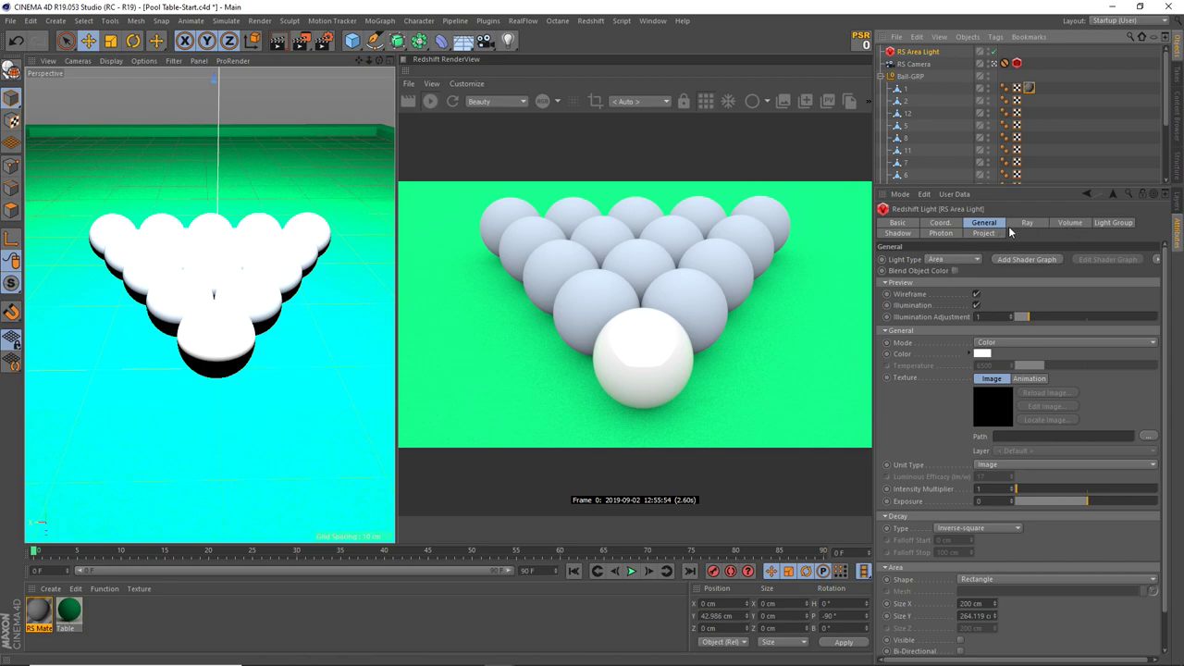
left_click(912, 234)
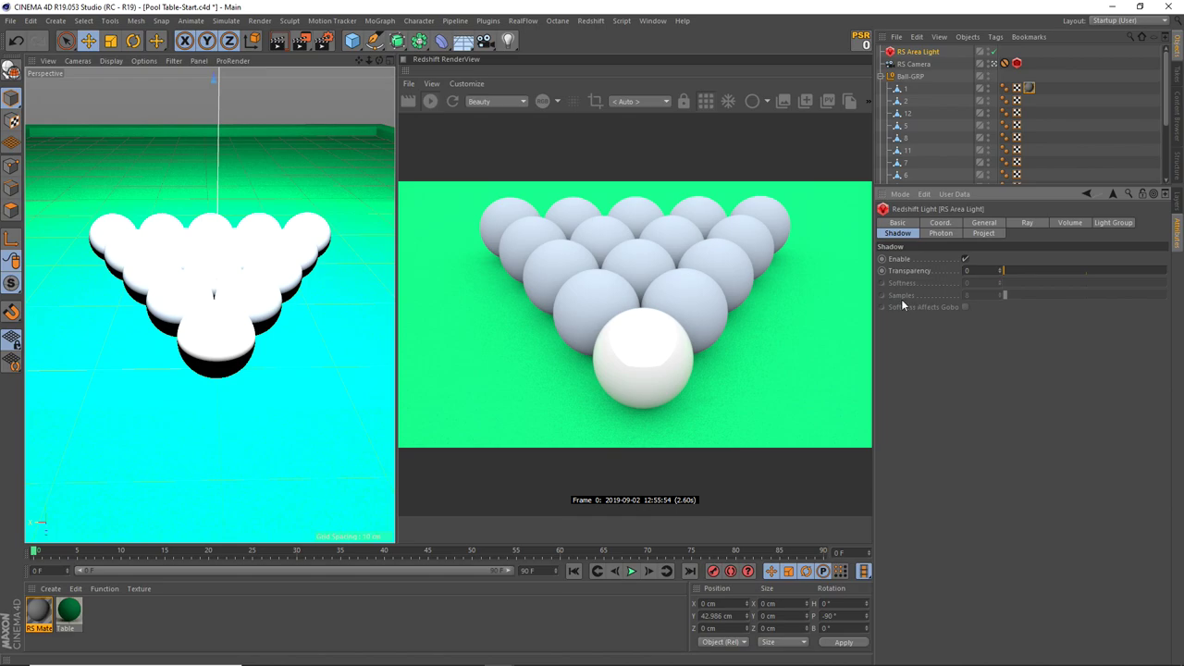
left_click(1030, 269)
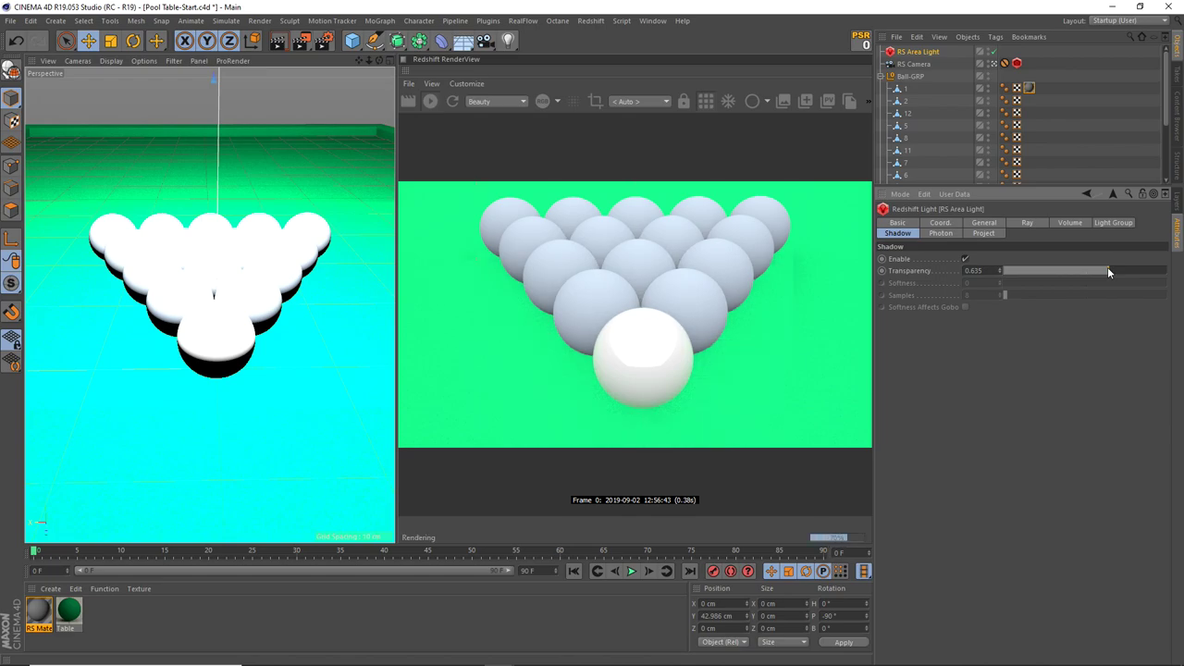
left_click_drag(1108, 271, 1180, 272)
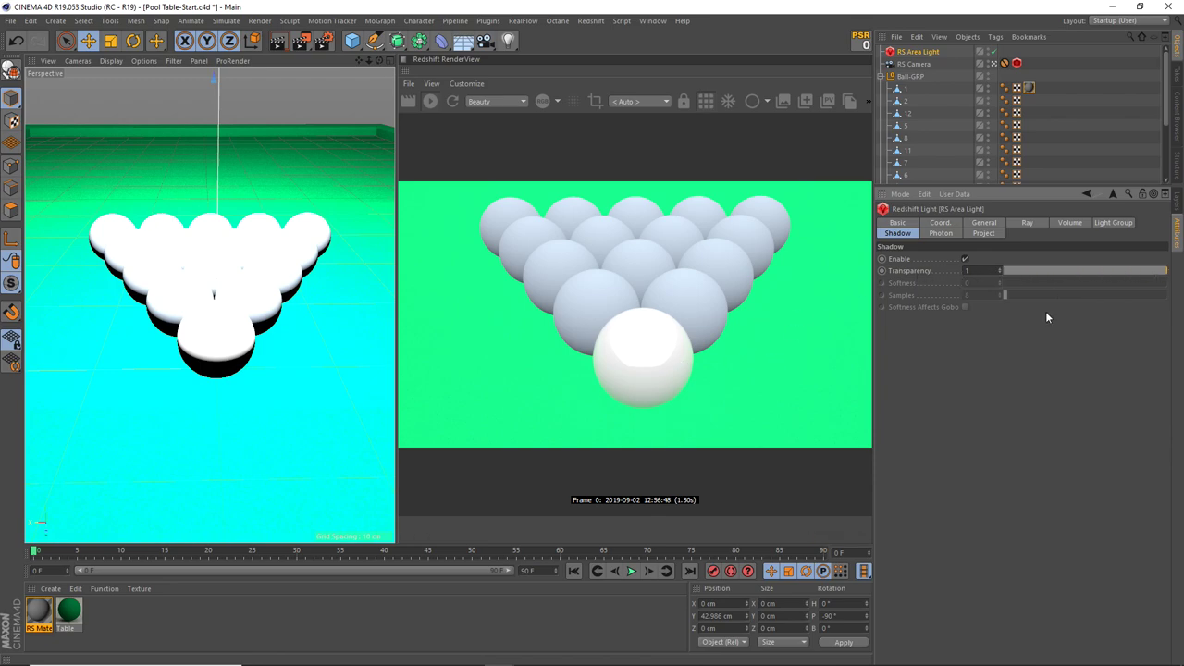
left_click_drag(1088, 270, 1004, 272)
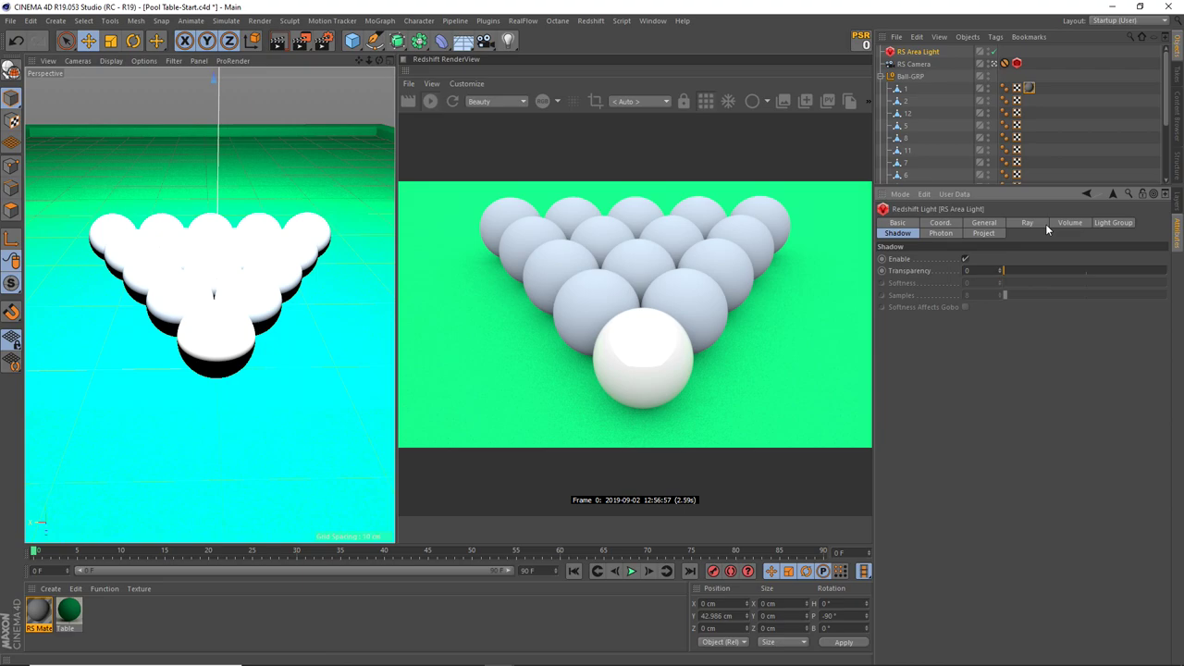
Step: Select the Table object, then the RS Material to show its attributes
left_click(748, 317)
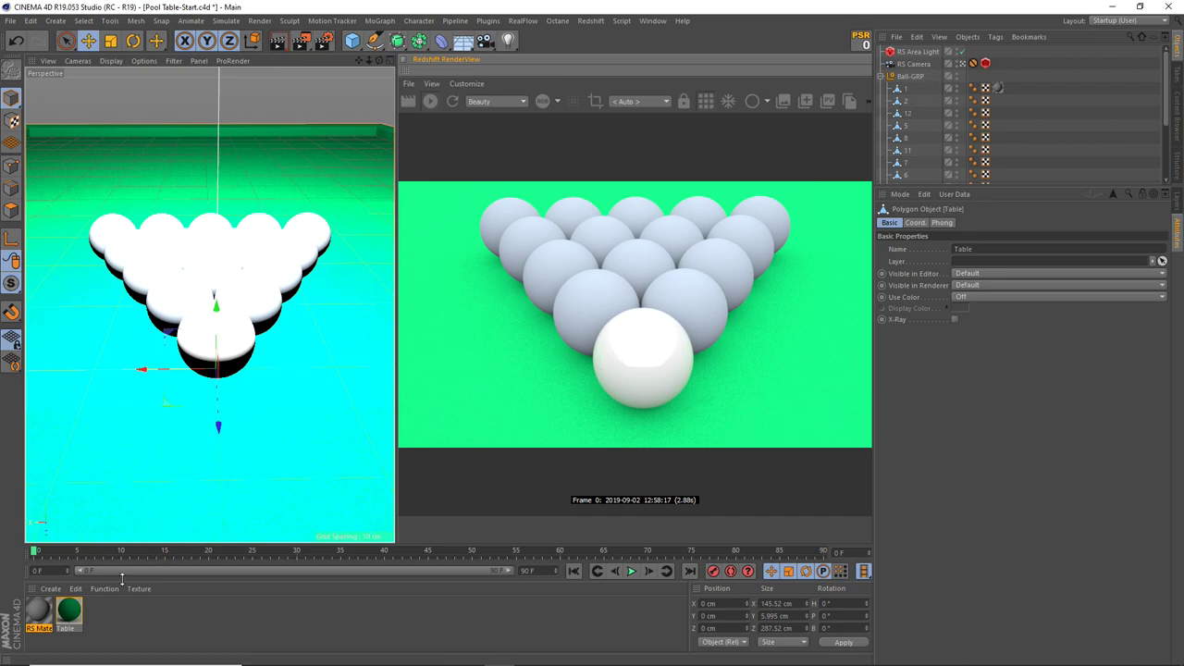
left_click(39, 613)
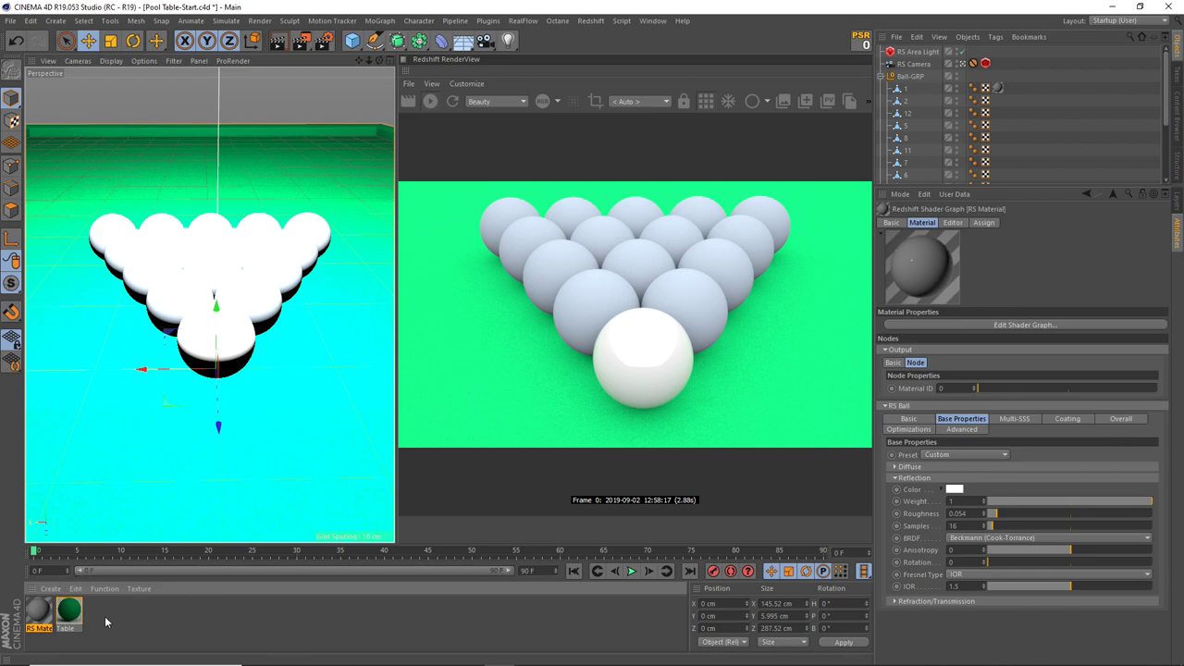
Step: Open the RS Material's shader graph, reposition its window, and select all nodes
double_click(40, 613)
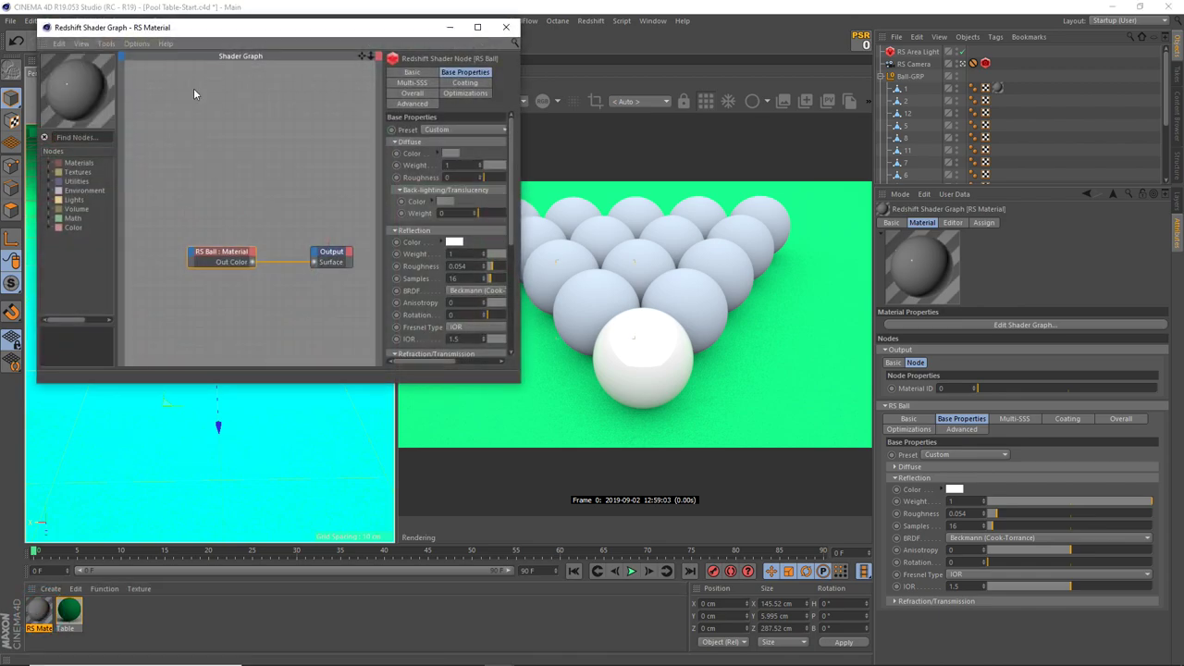
mouse_move(244, 28)
left_mouse_down()
mouse_move(350, 163)
mouse_move(337, 175)
left_mouse_up()
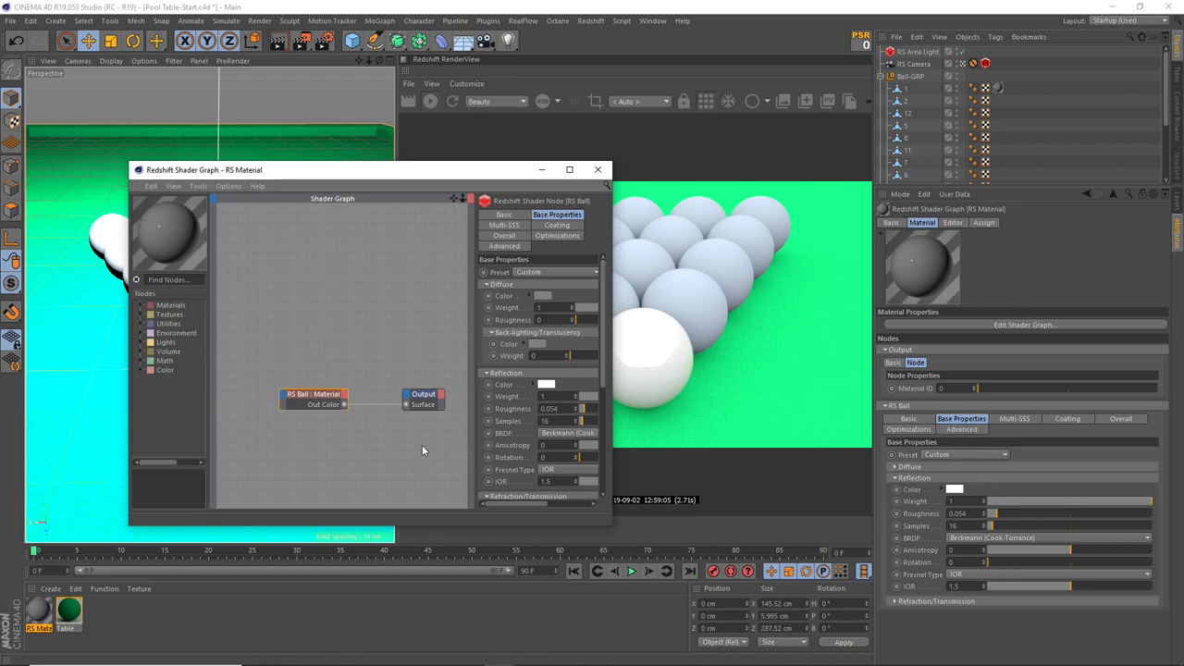
key("ctrl+a")
middle_click_drag(349, 406, 349, 403)
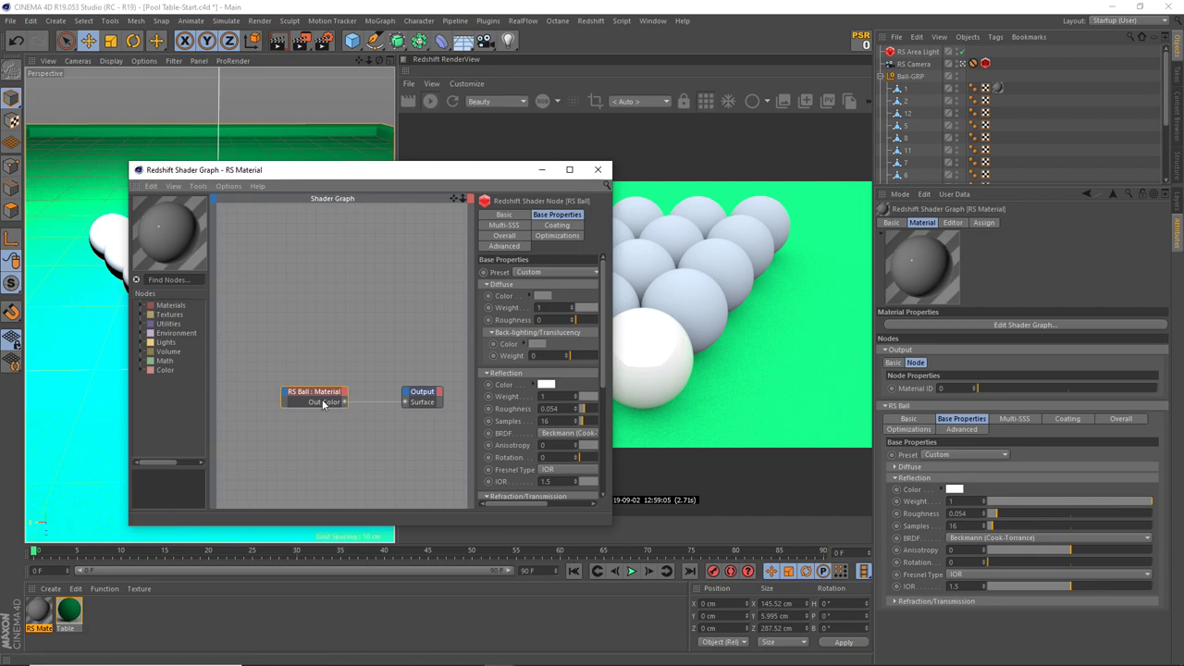
right_click(929, 54)
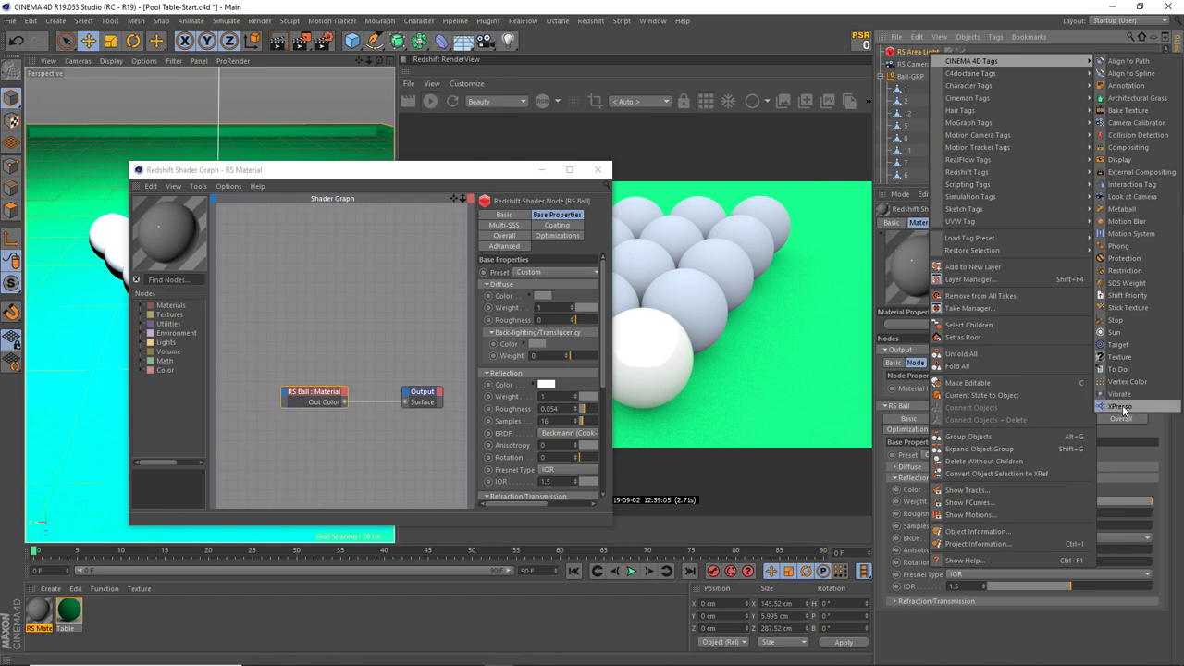
left_click(411, 164)
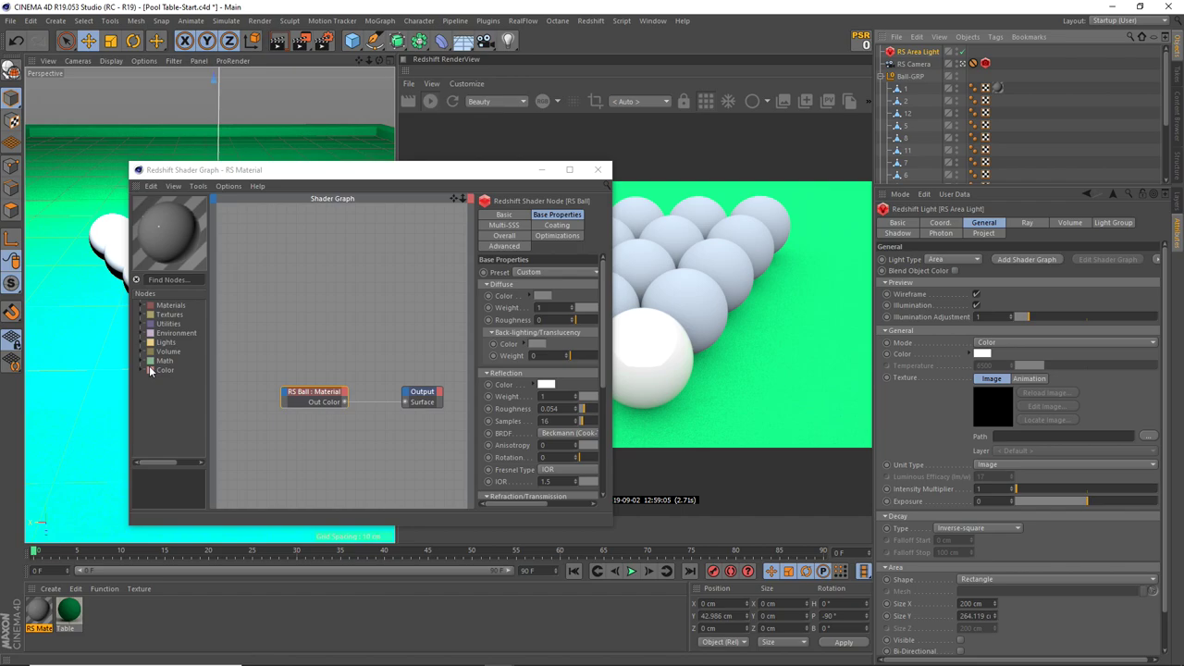
Step: Move the Output and RS Ball nodes up and right, expand Textures, and shift the window
left_click_drag(411, 393, 420, 357)
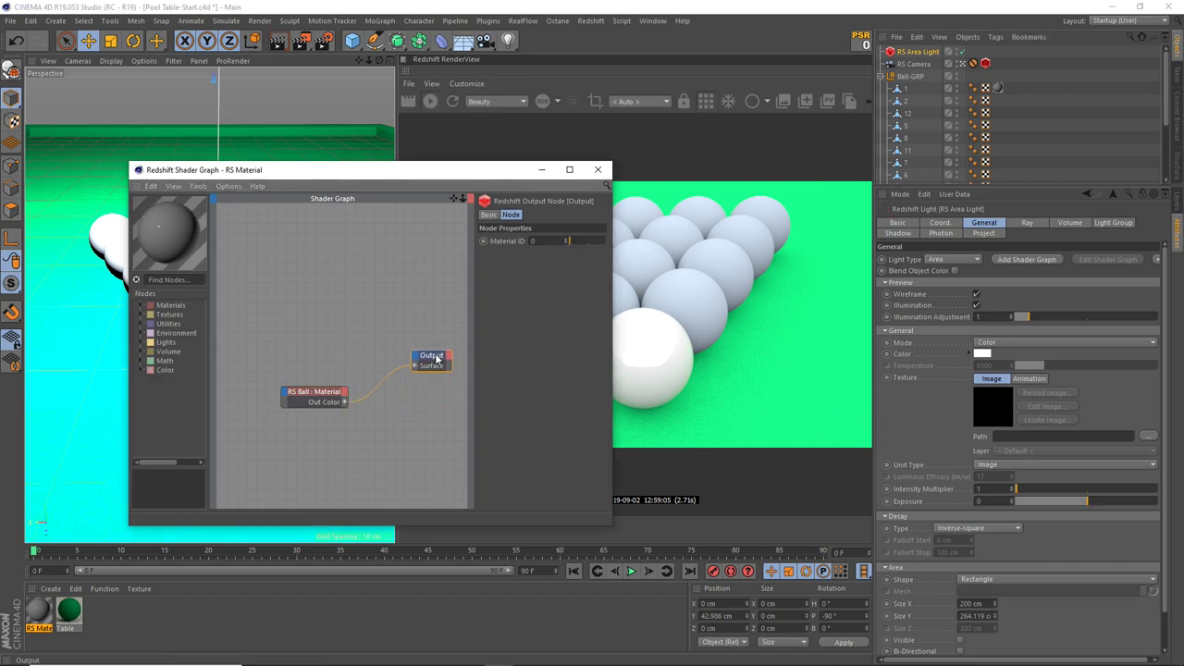
left_click_drag(314, 396, 338, 351)
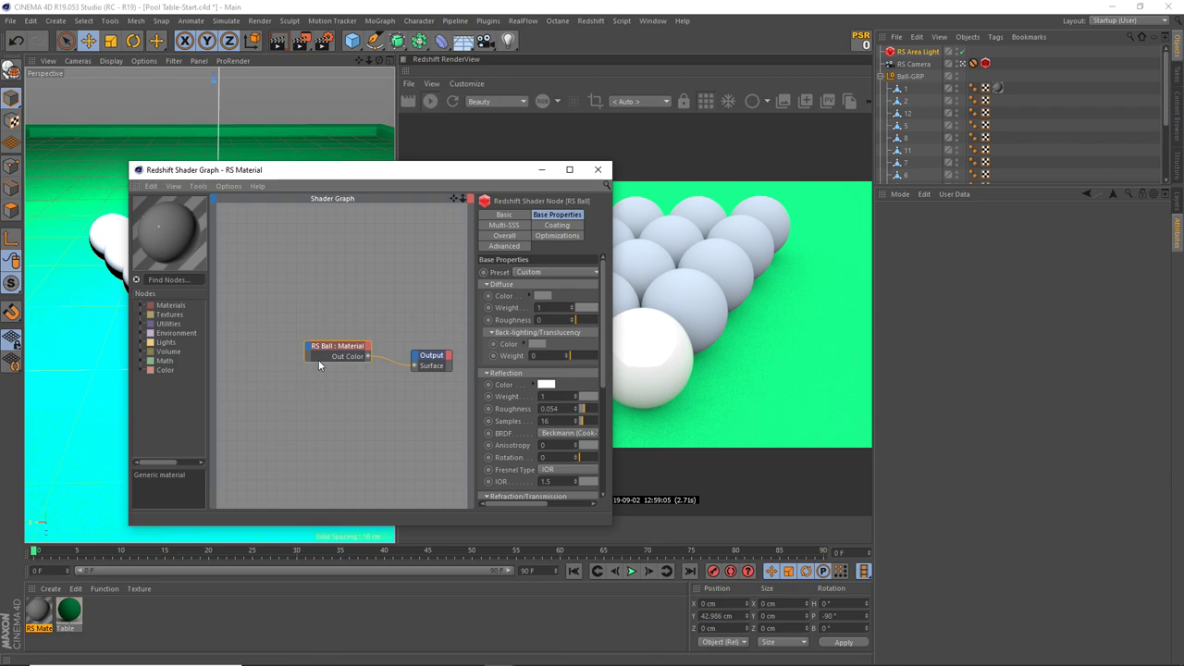
mouse_move(337, 350)
left_mouse_down()
mouse_move(350, 344)
mouse_move(349, 355)
left_mouse_up()
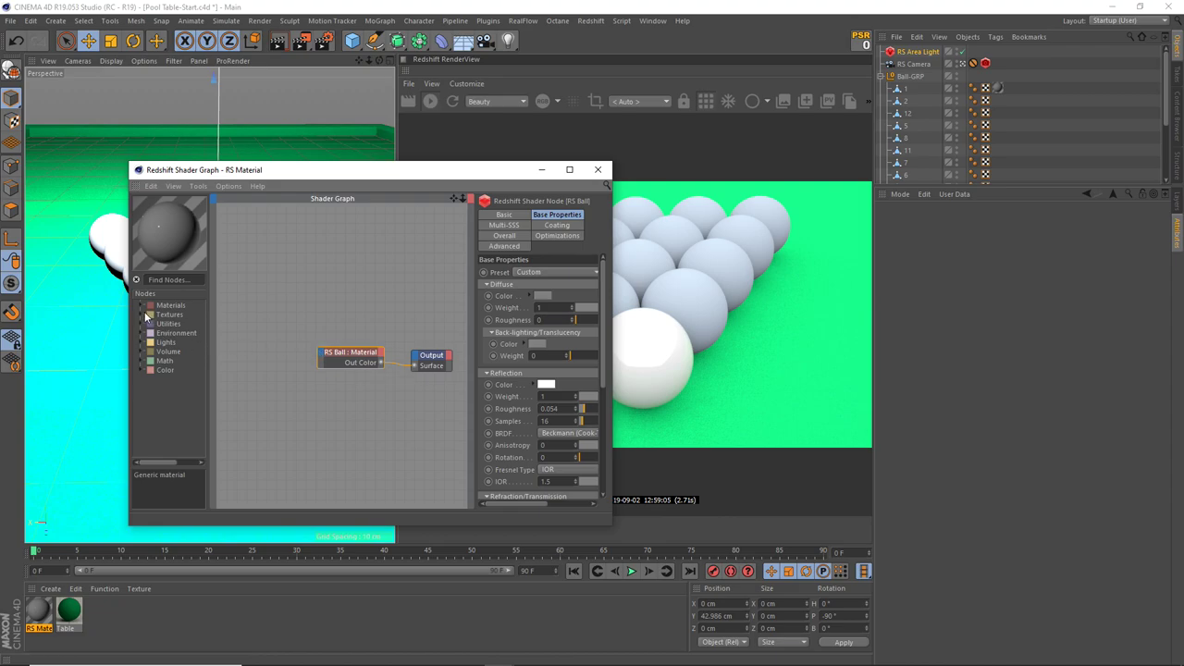
left_click(143, 314)
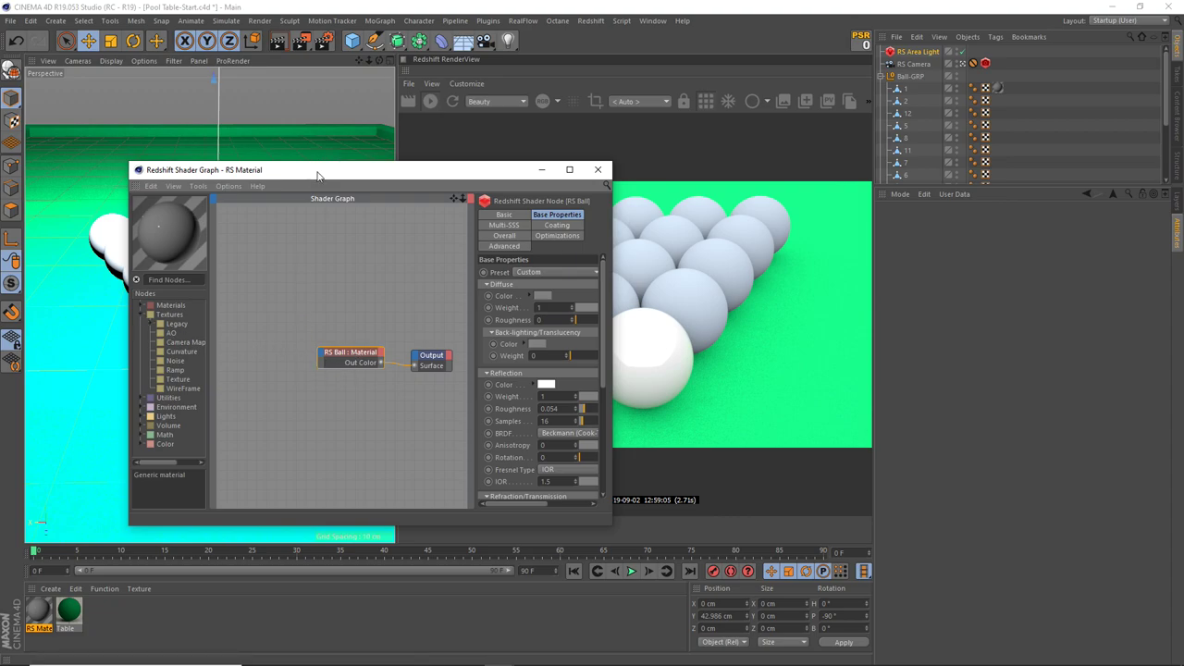
left_click_drag(317, 170, 277, 152)
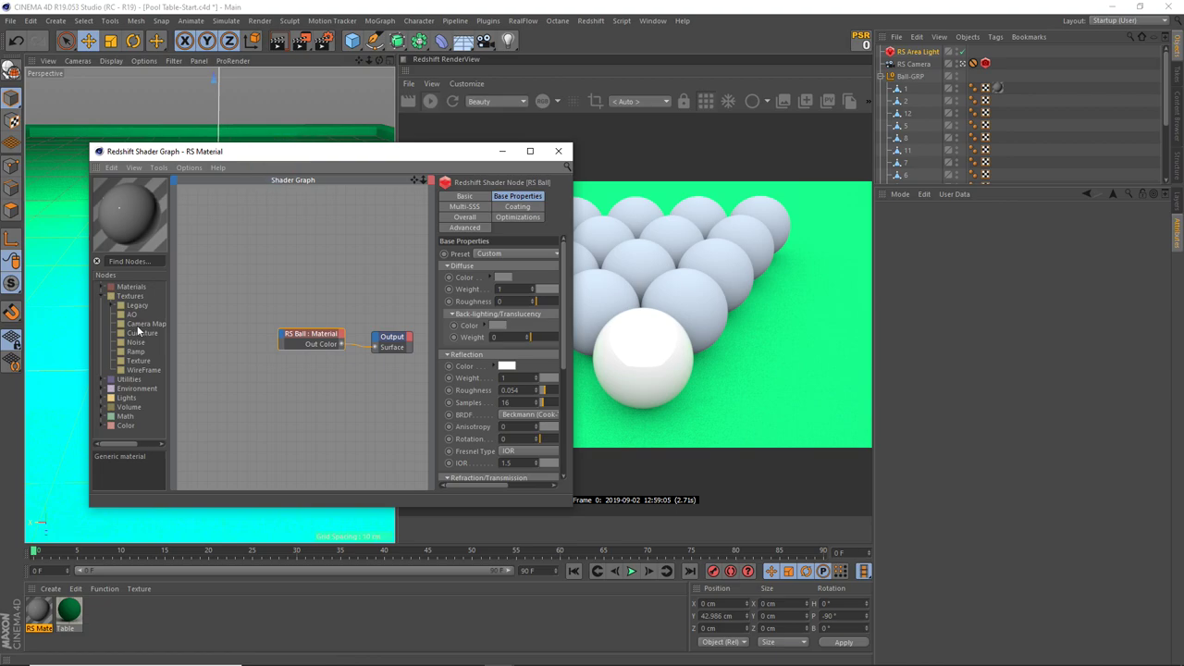
Step: Expand the RS Material's Diffuse section and inspect its Color and Back-lighting Color pickers
left_click(558, 150)
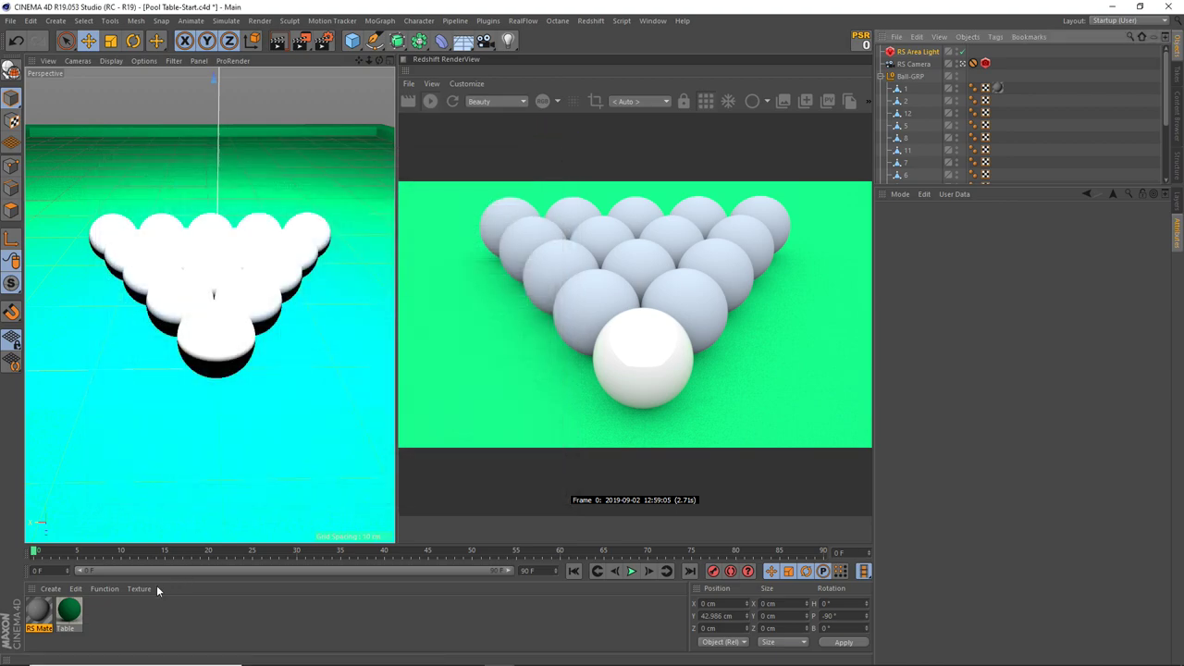
left_click(42, 615)
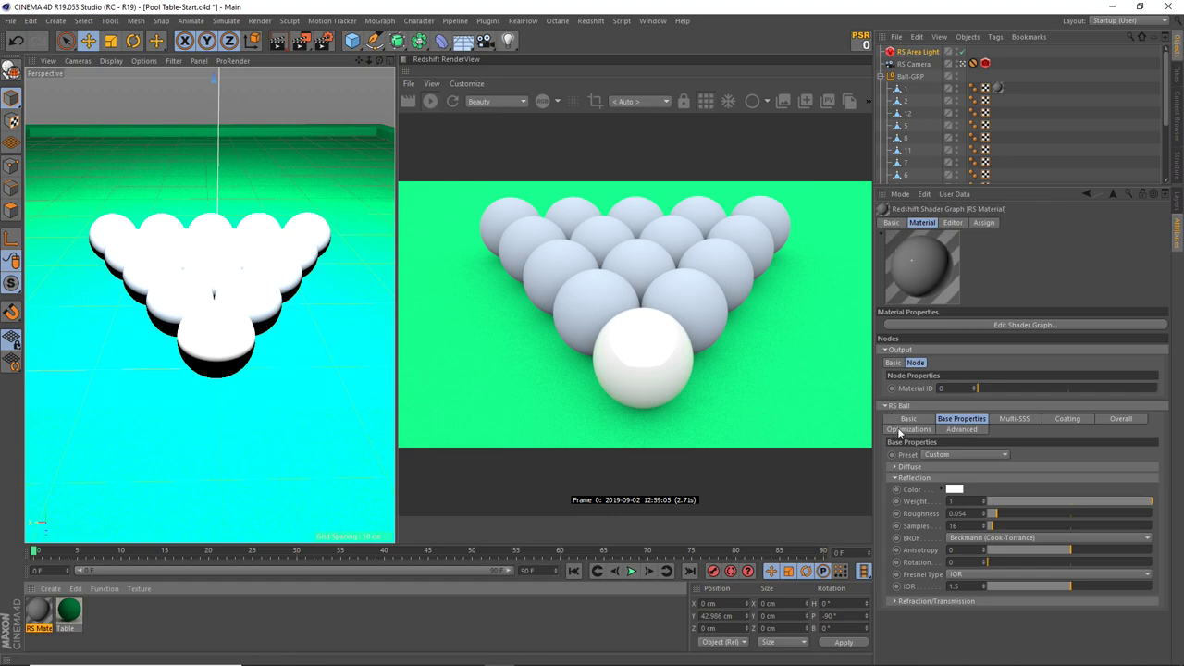
left_click(905, 467)
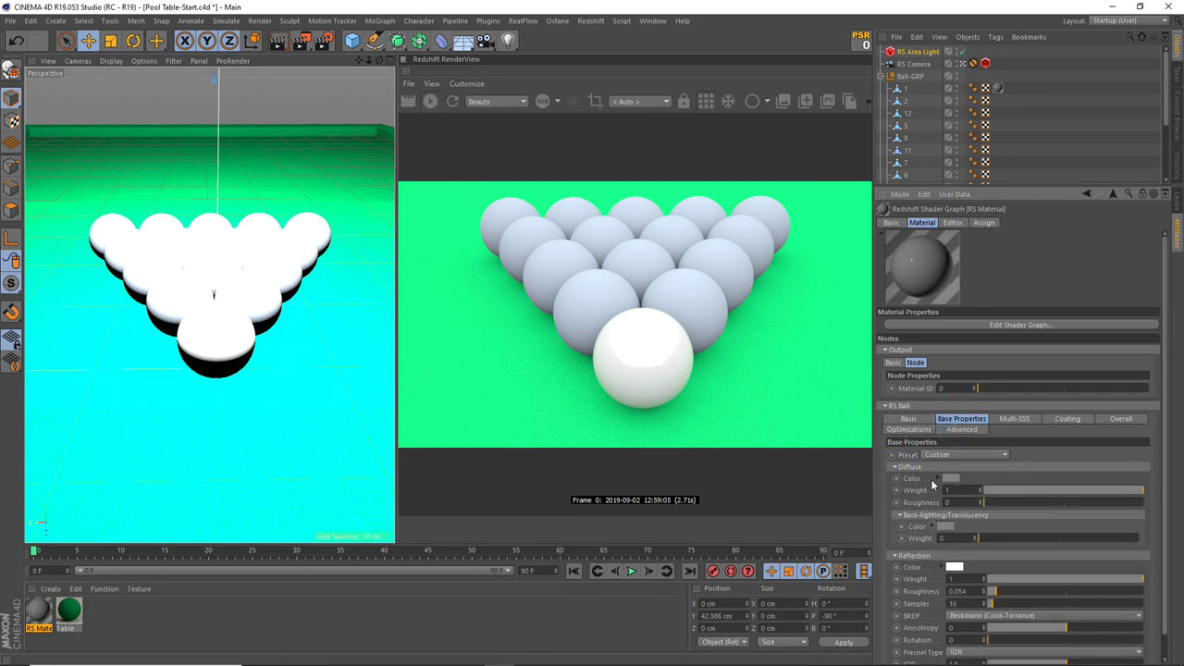
left_click(937, 479)
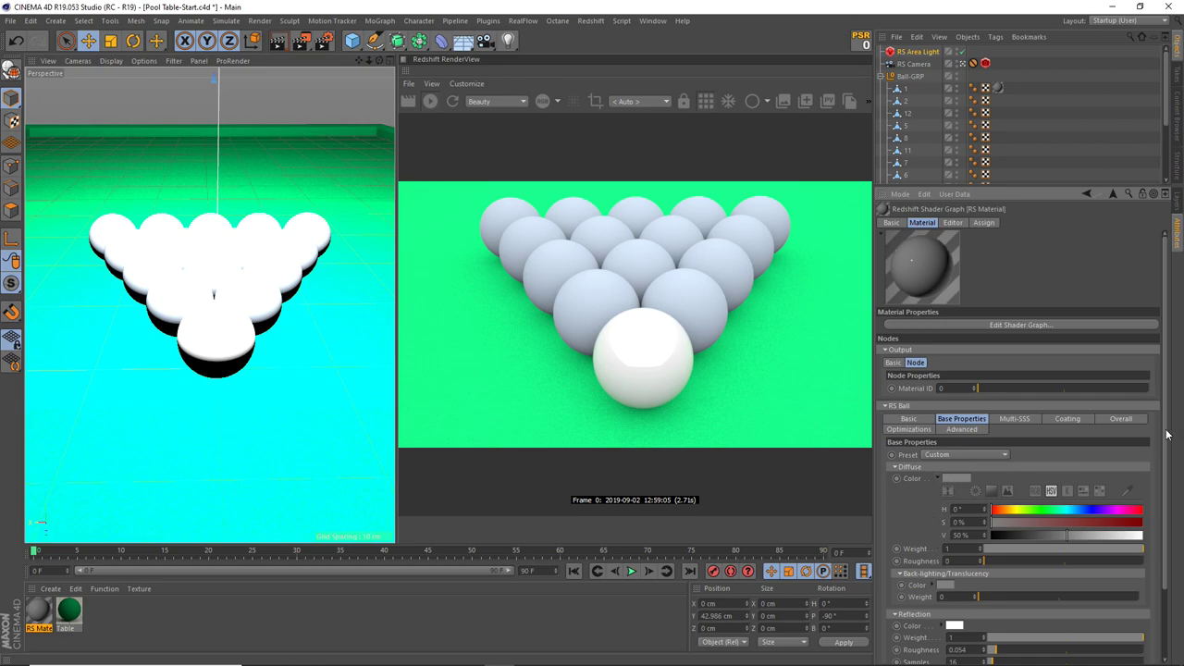
left_click_drag(1165, 427, 1155, 502)
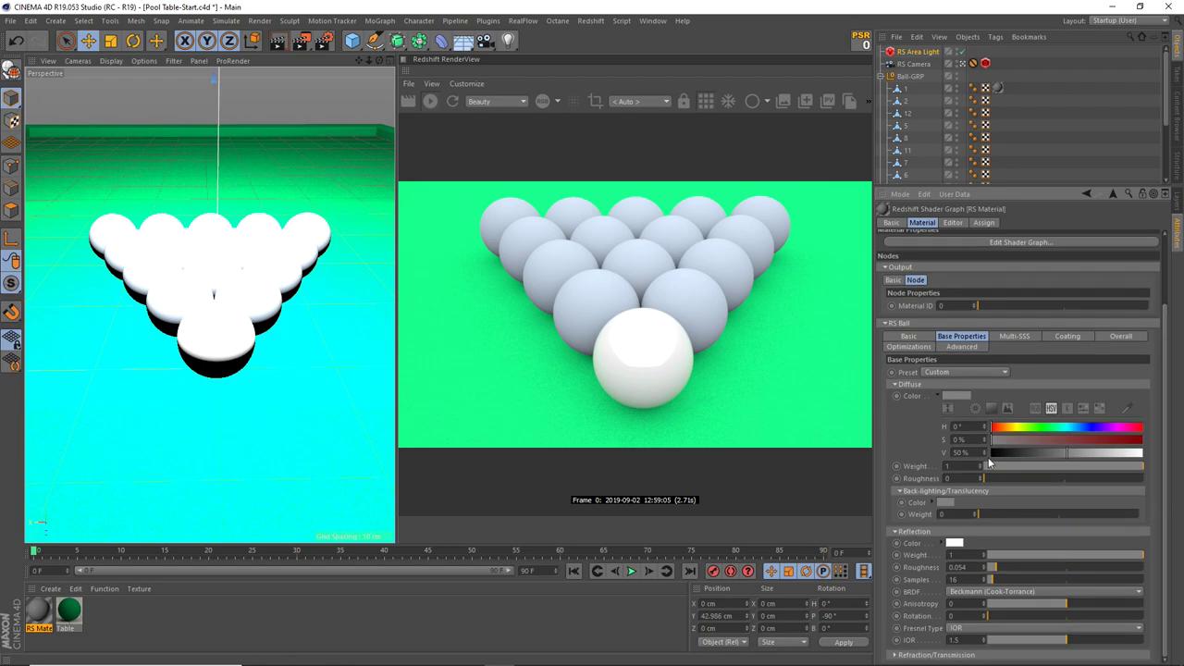
left_click(933, 501)
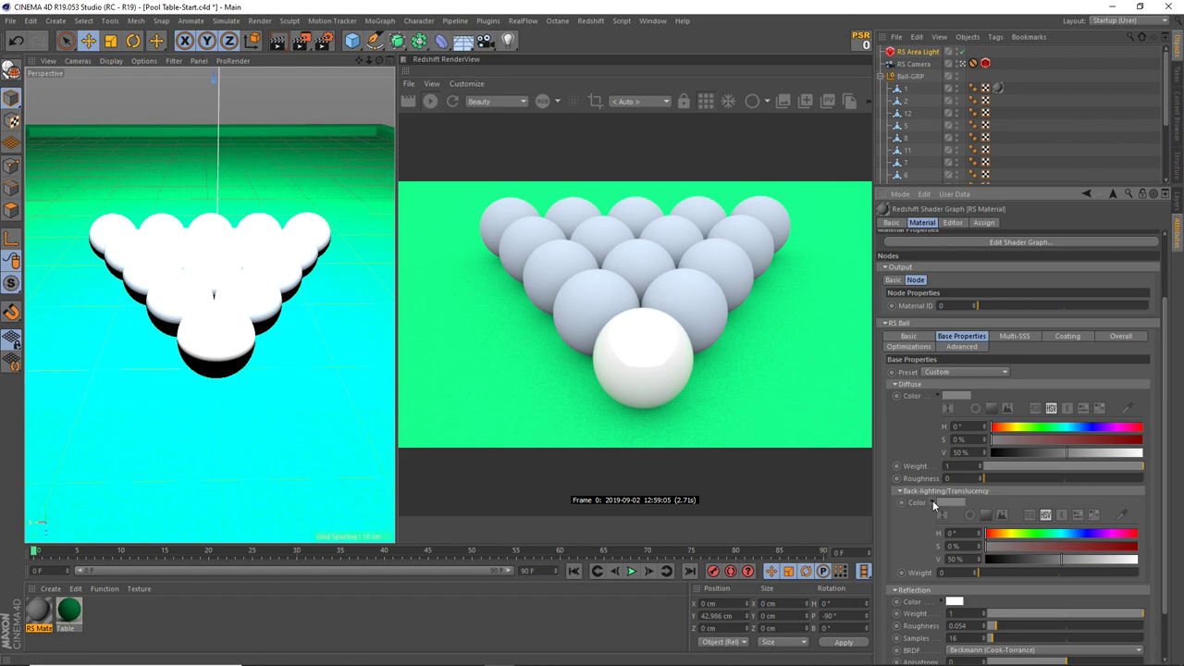
left_click(36, 617)
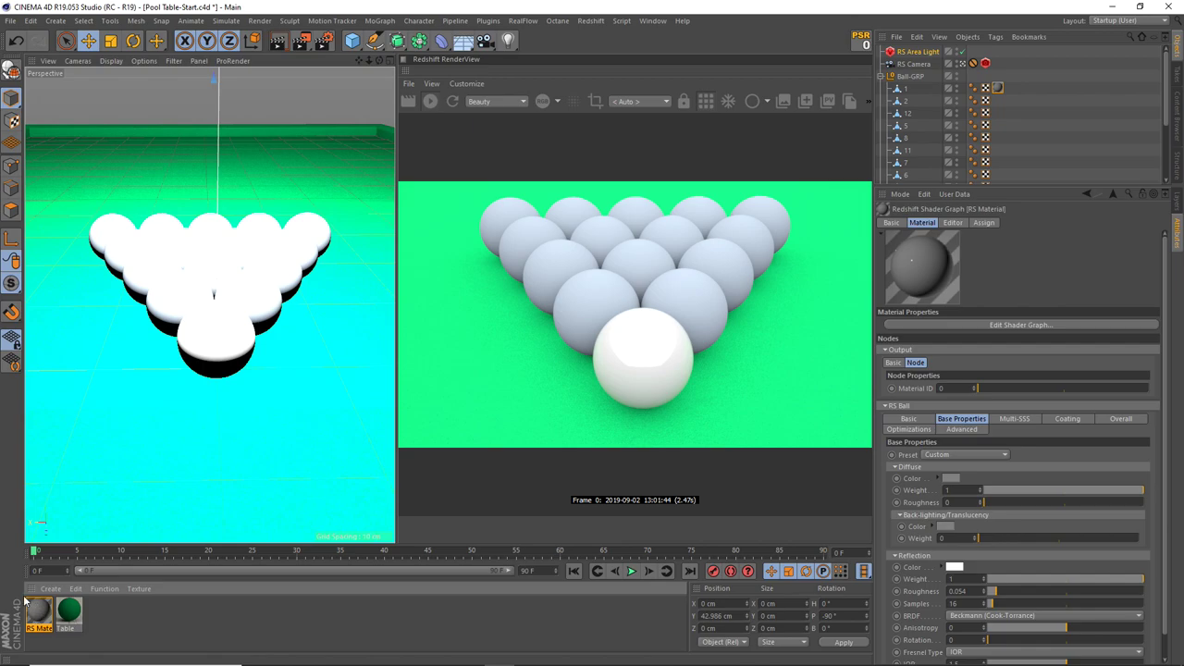
Step: Add an RS Texture node to the RS Material graph and wire its Out Color into RS Ball's Diffuse Color
double_click(38, 610)
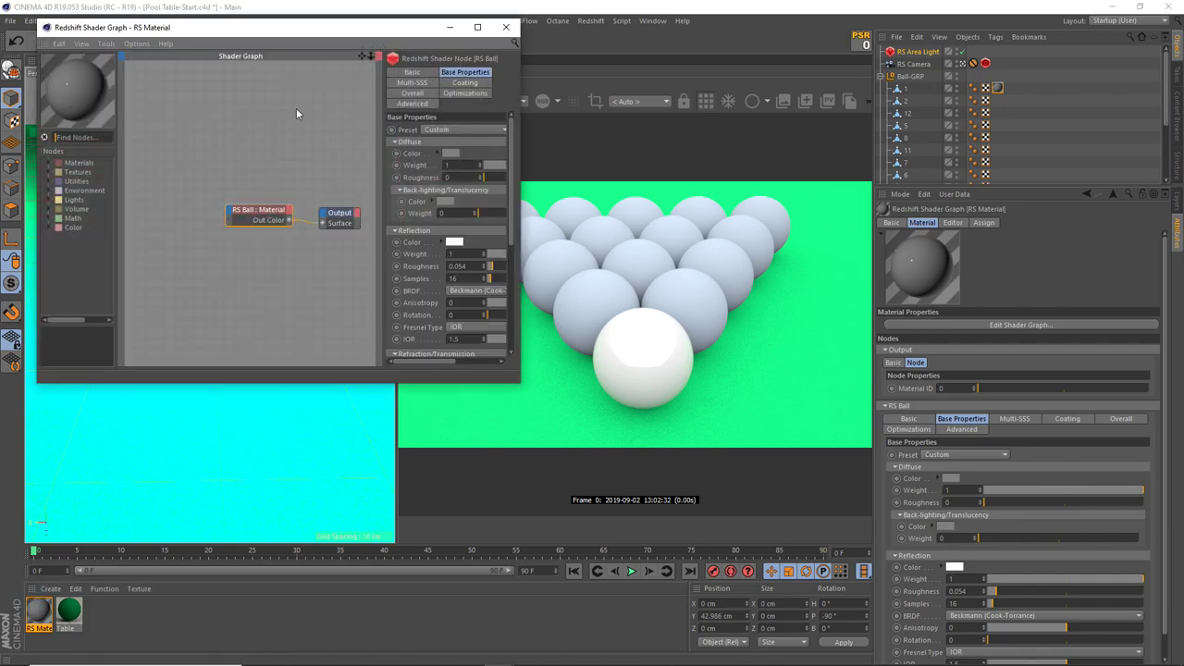
left_click_drag(310, 31, 331, 208)
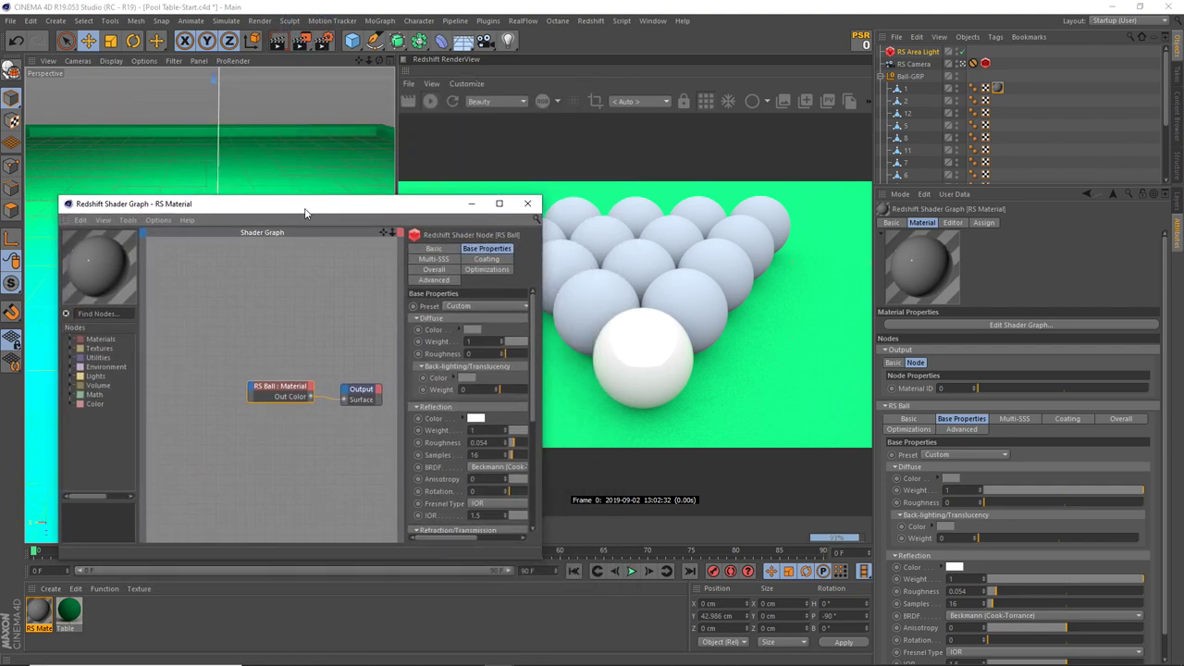
left_click(71, 349)
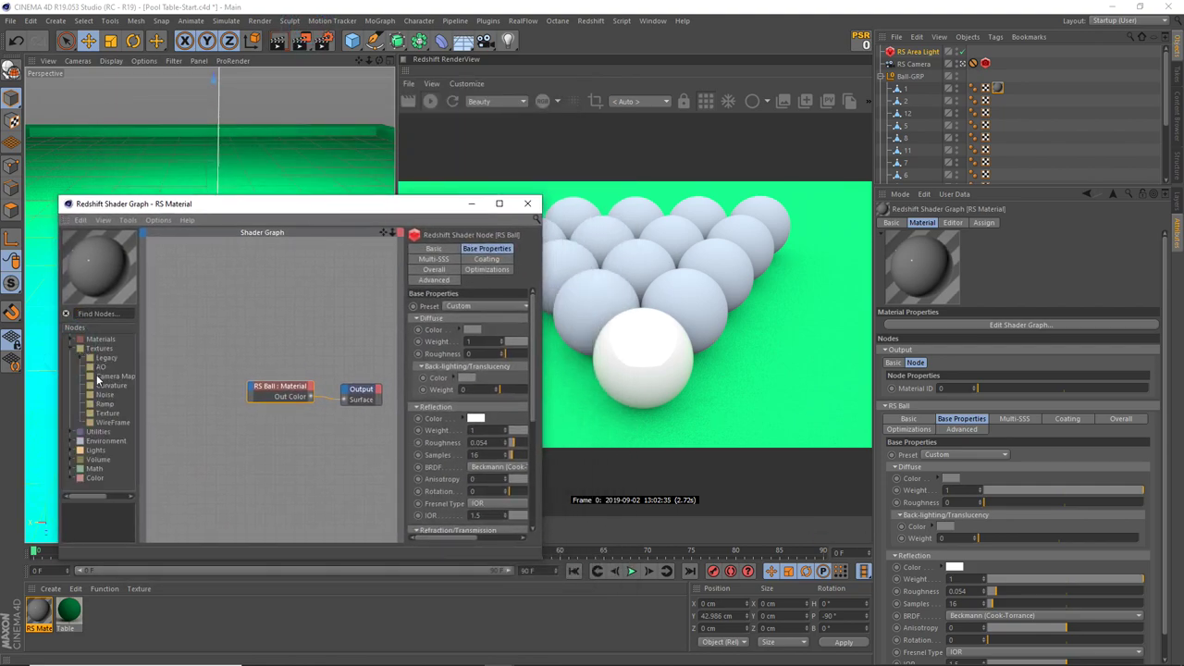
left_click(108, 413)
left_click_drag(197, 327, 185, 344)
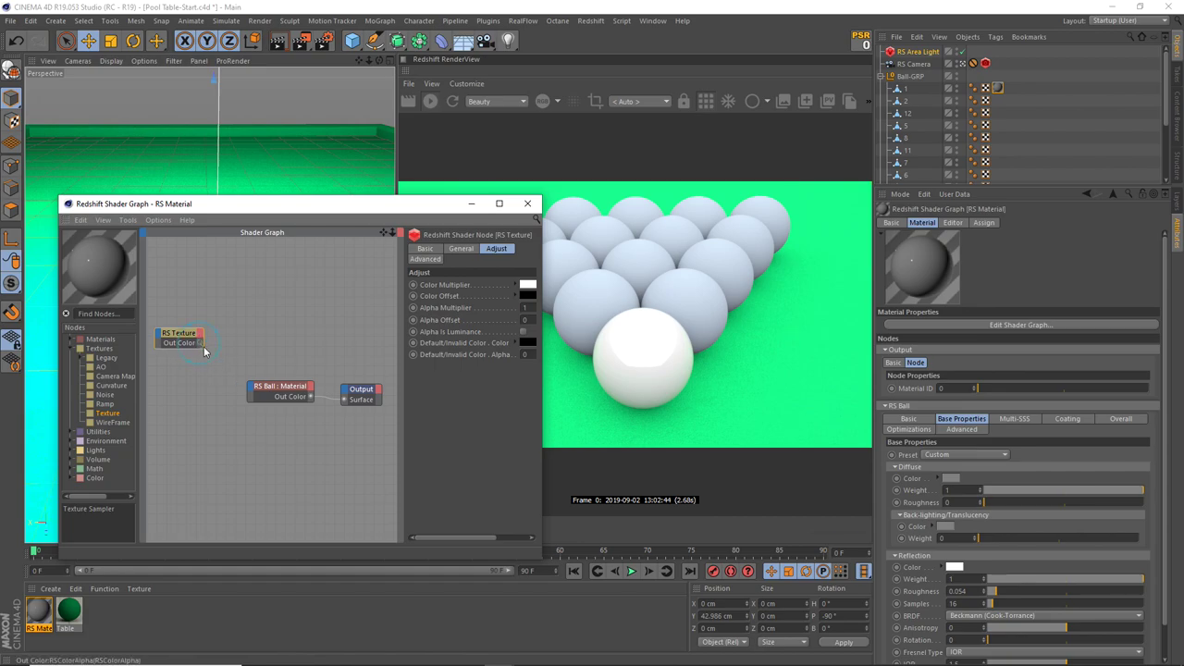
left_click_drag(233, 394, 249, 389)
left_click_drag(250, 388, 250, 389)
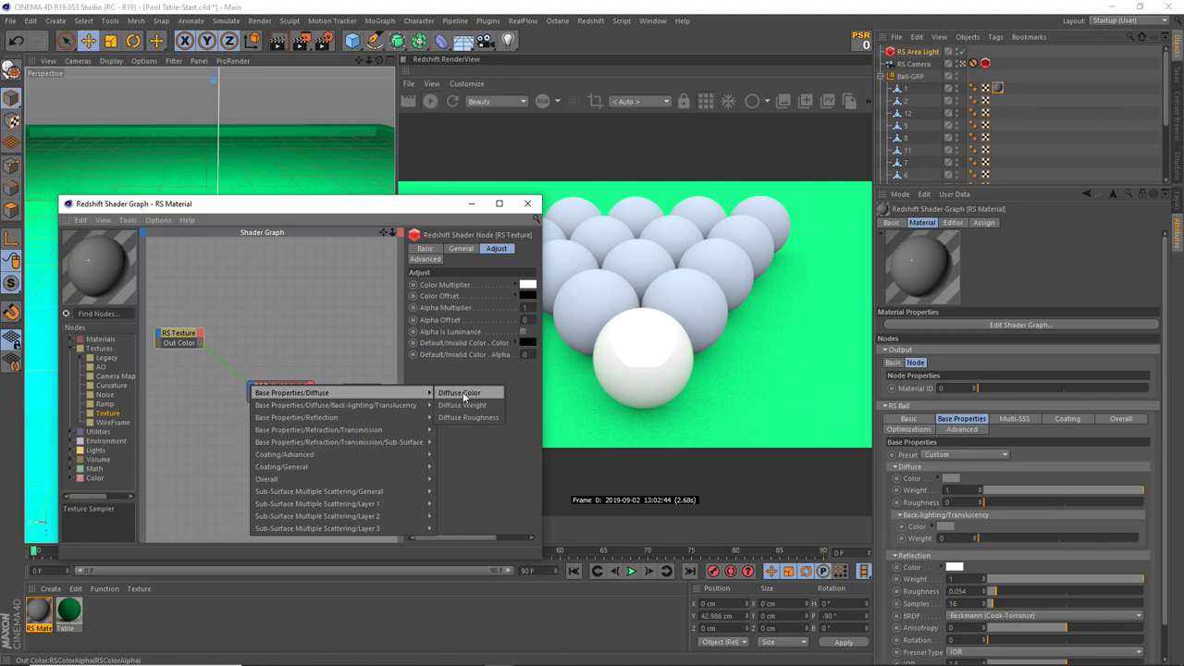
left_click(467, 393)
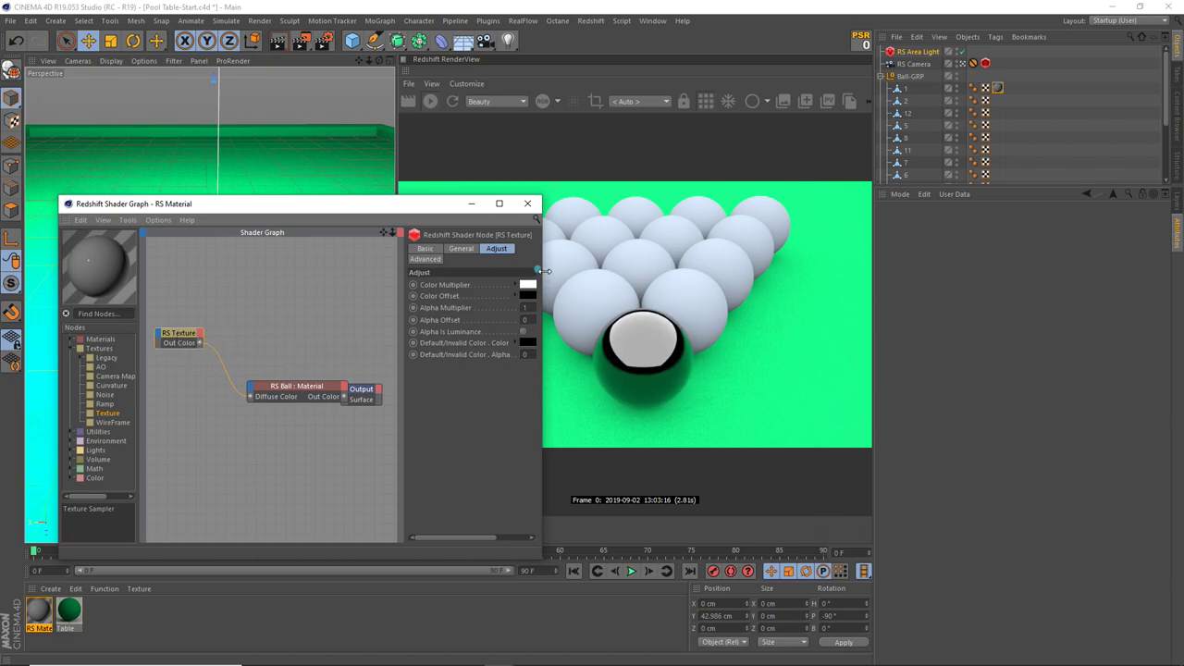
Step: Enlarge and reposition the Shader Graph window to show the texture node's general image settings
left_click_drag(544, 274, 602, 274)
left_click(502, 249)
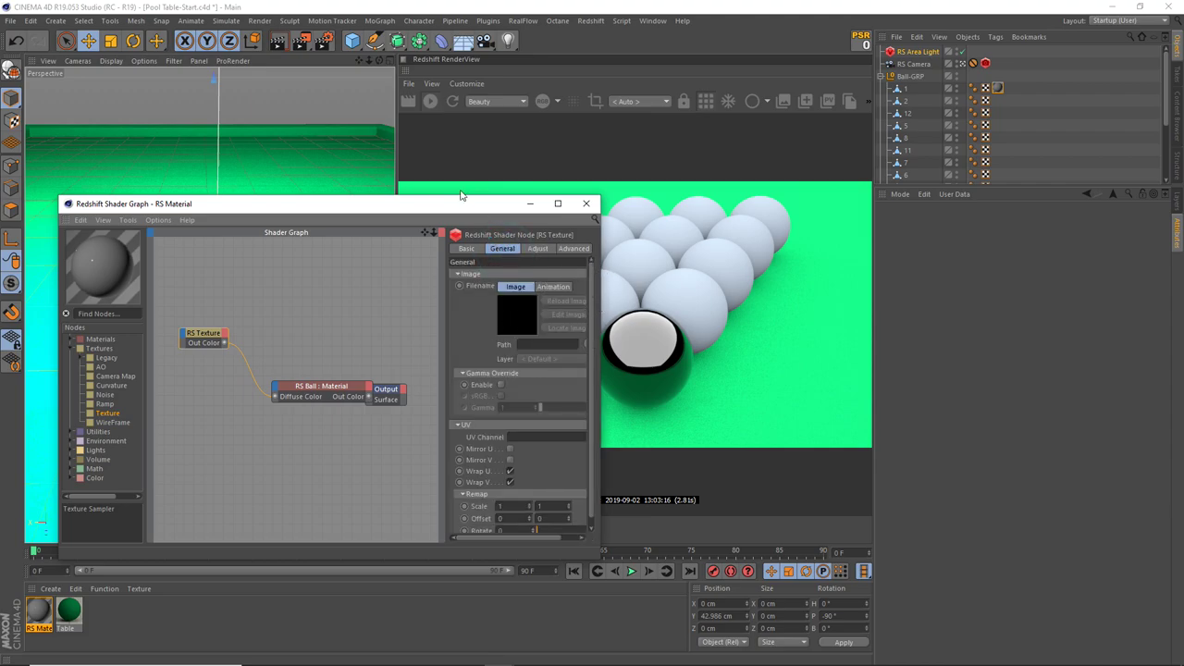
left_click_drag(465, 198, 429, 171)
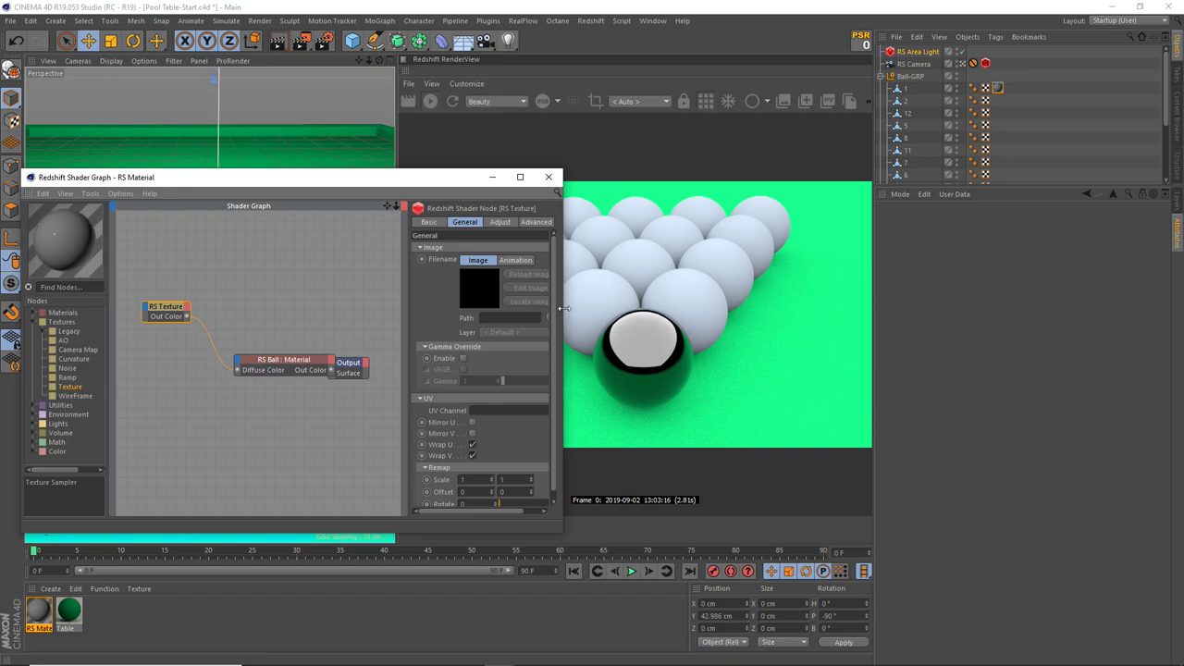
left_click_drag(563, 308, 642, 305)
left_click_drag(462, 301, 407, 295)
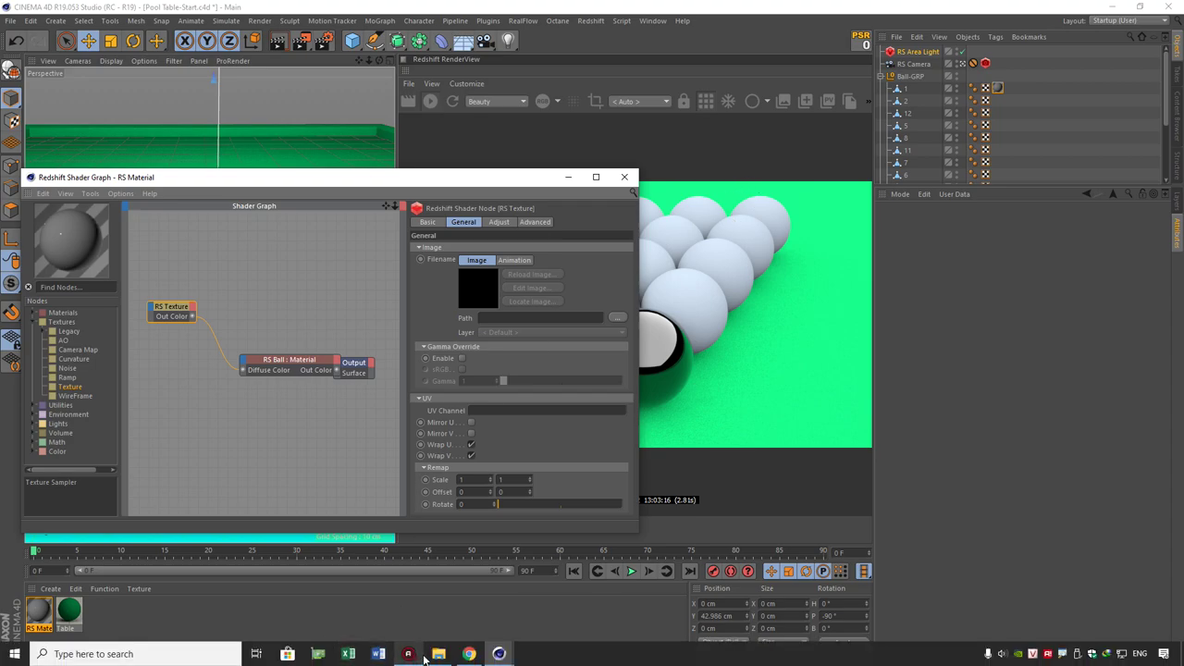
Step: Preview Ball 01-Dif in File Explorer's tex folder and drag it into the RS Texture node's image slot
left_click(438, 654)
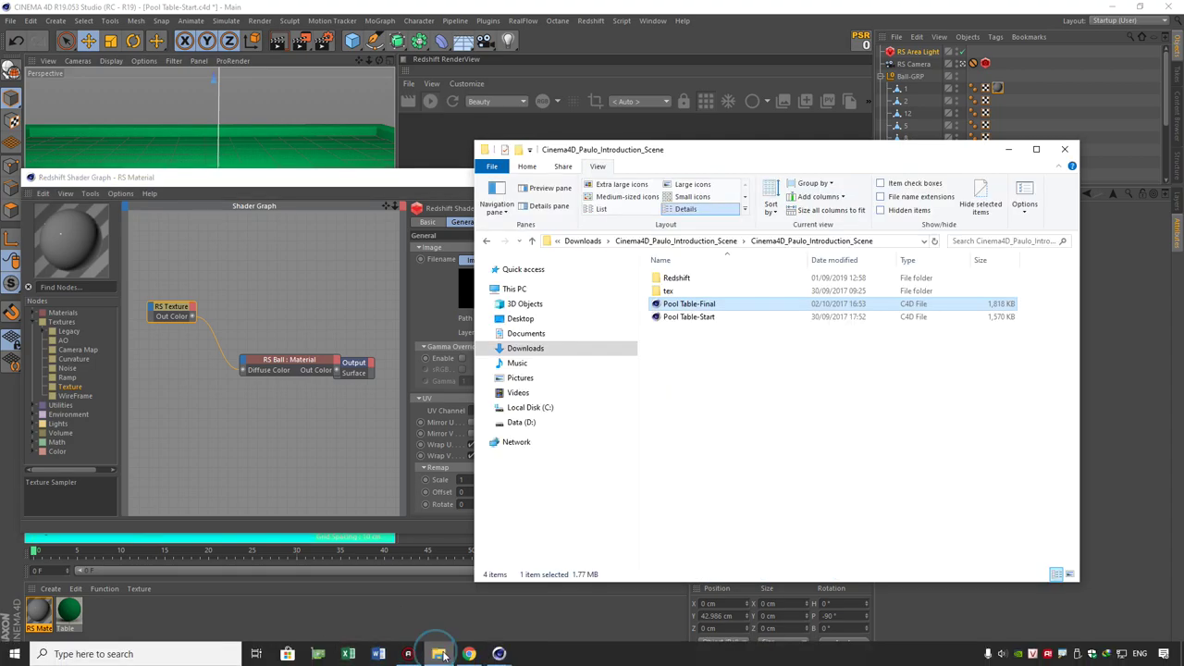
double_click(670, 291)
left_click_drag(694, 150, 804, 126)
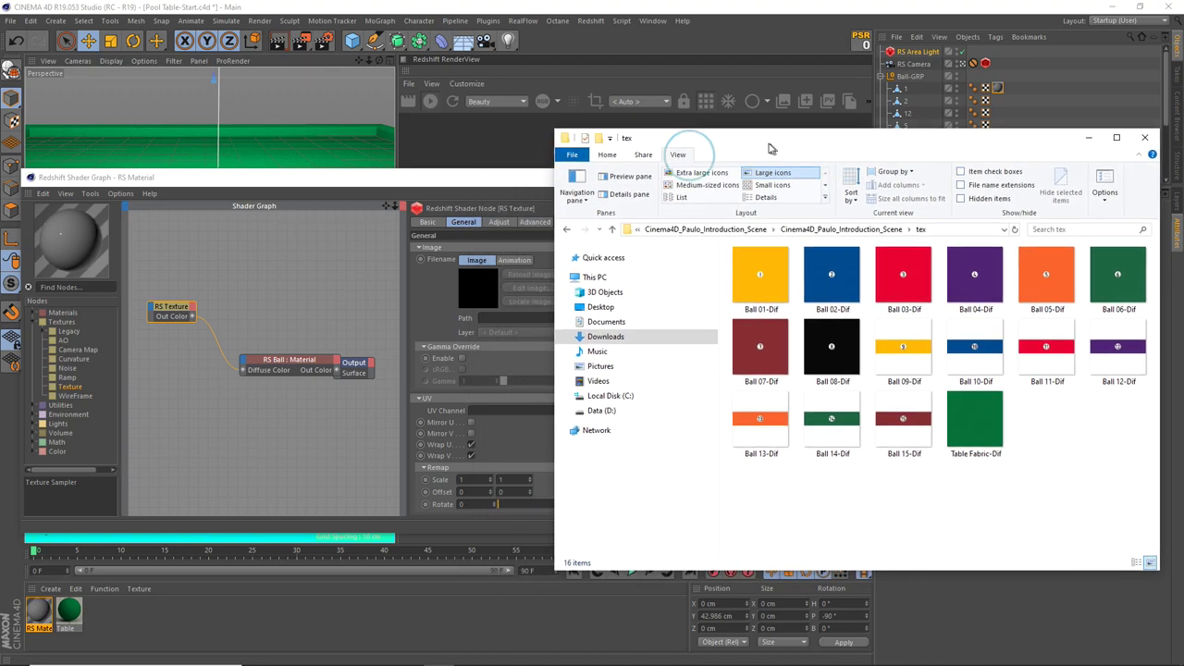
left_click(801, 275)
double_click(801, 276)
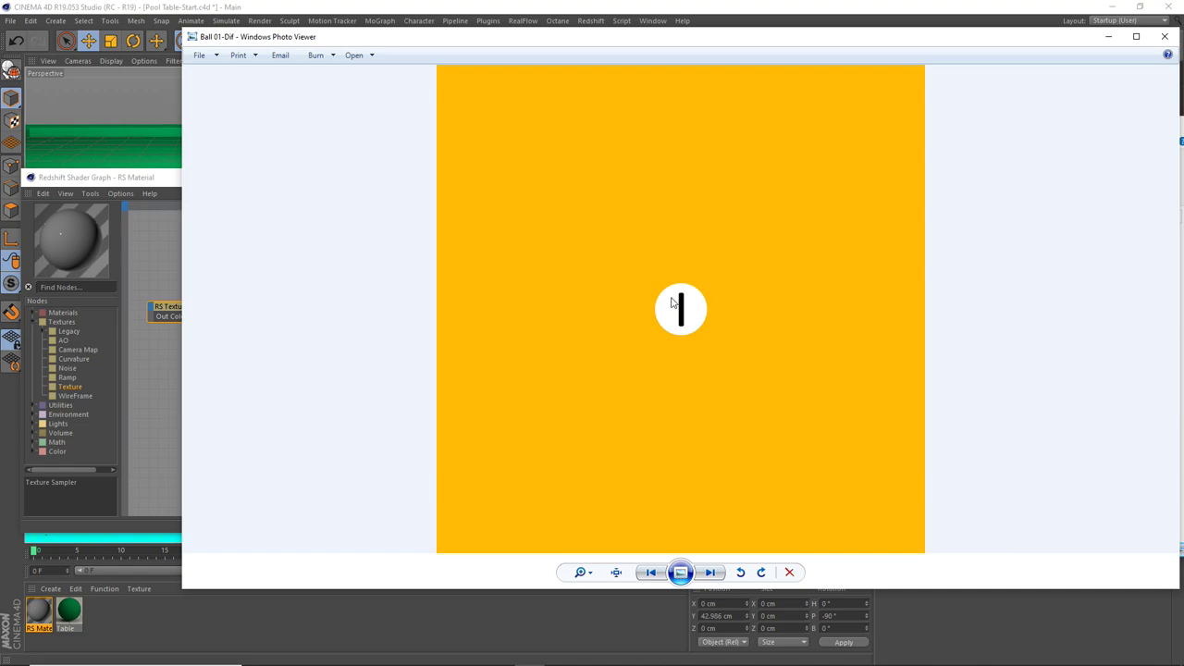
left_click(1164, 36)
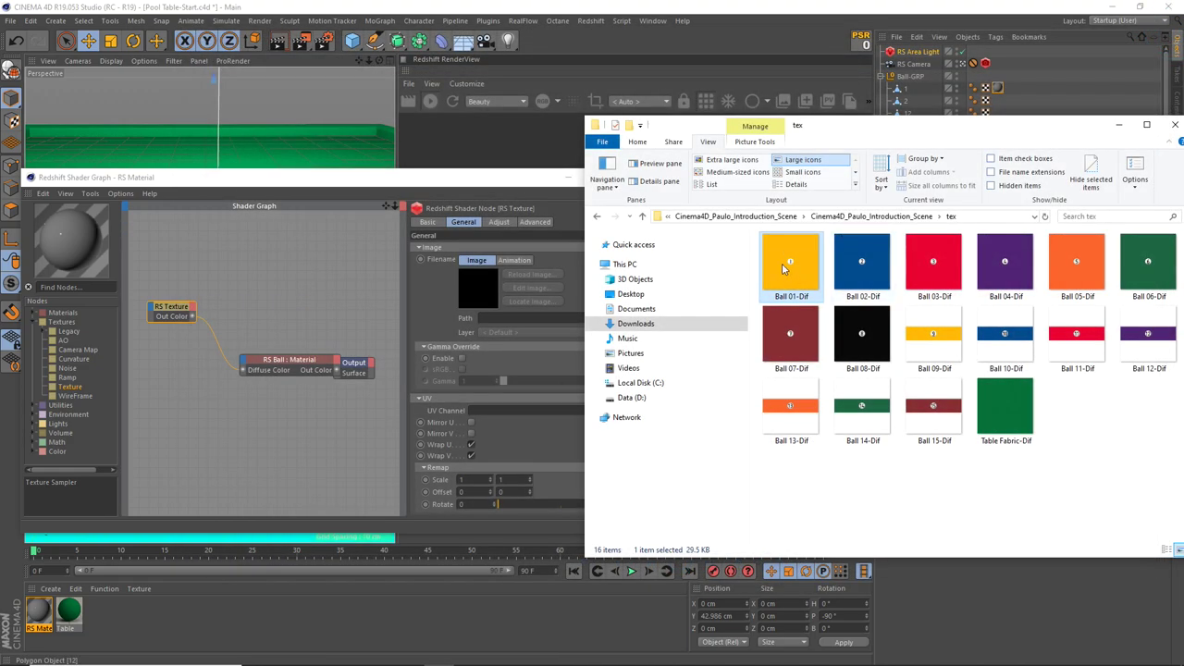
left_click_drag(781, 268, 516, 321)
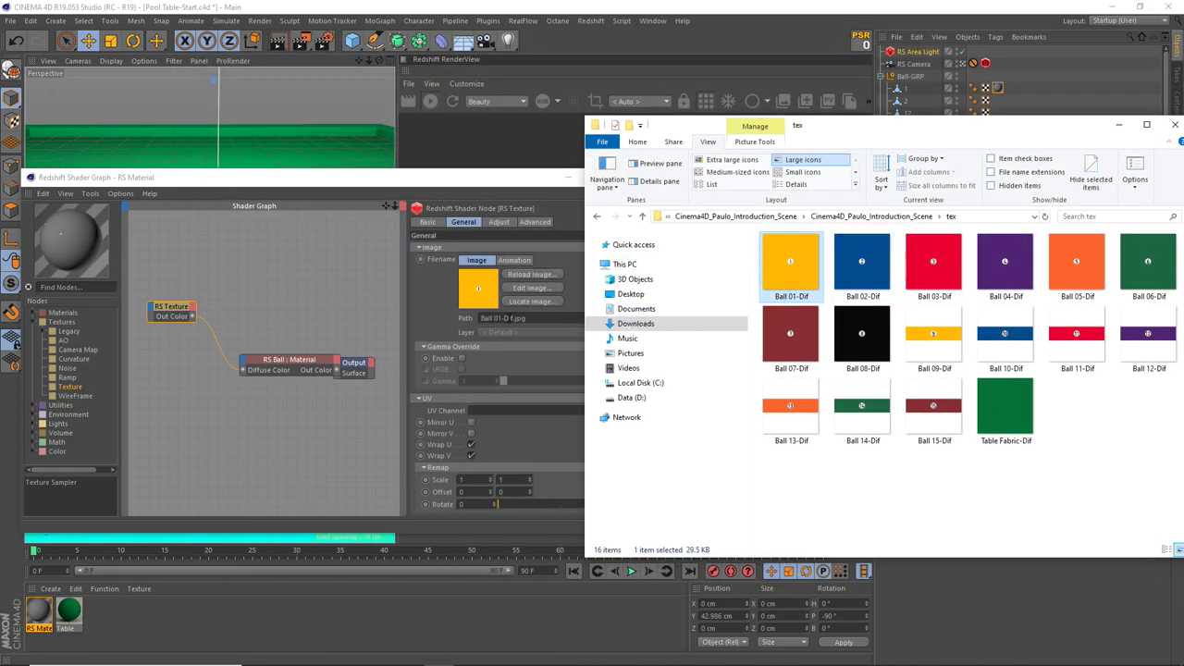
left_click(555, 315)
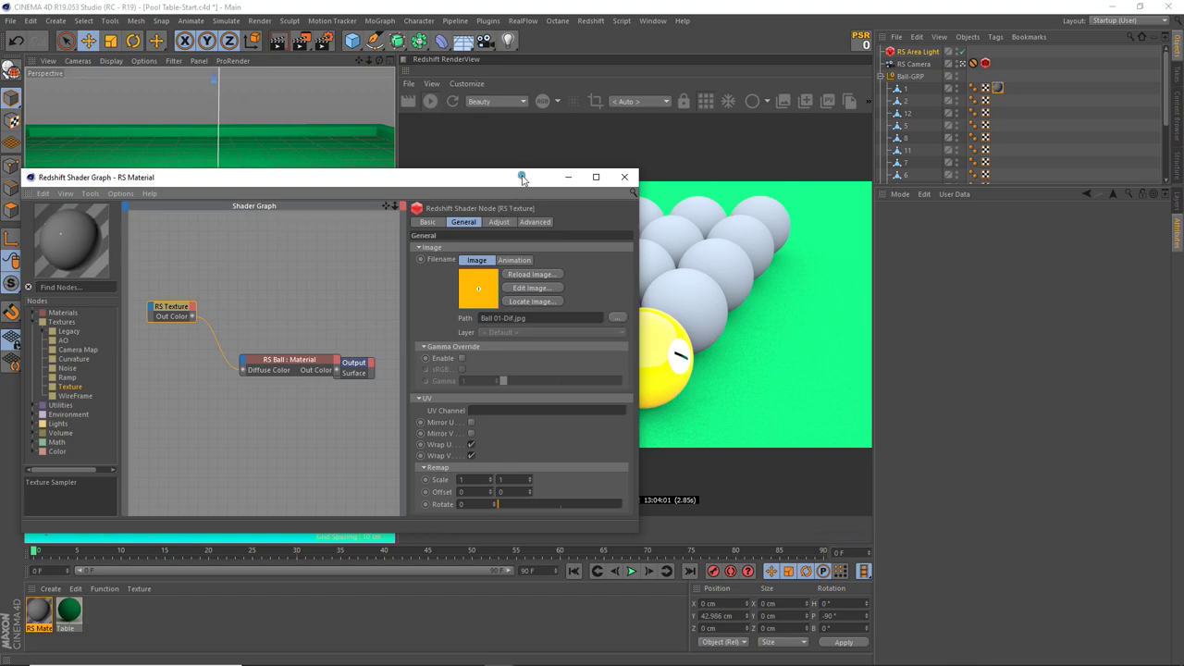
Step: Lower the RS Camera's Redshift Film Speed (ISO) to 512.1 and close the Shader Graph window
left_click_drag(523, 178, 274, 184)
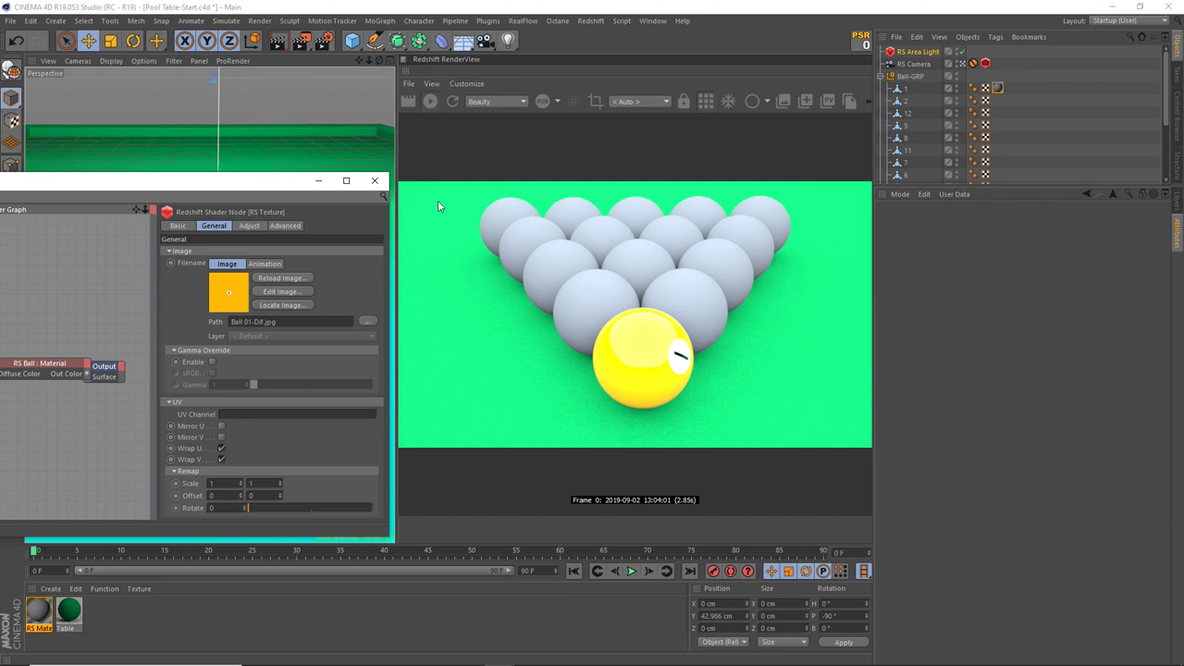
left_click(914, 64)
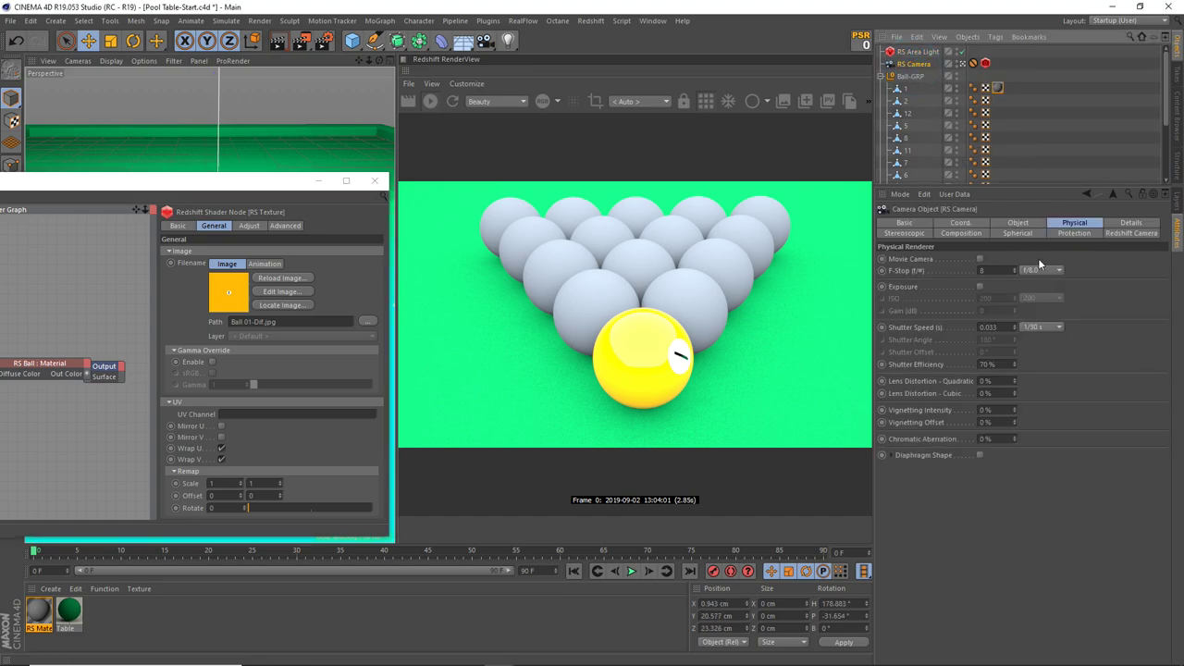
left_click(986, 64)
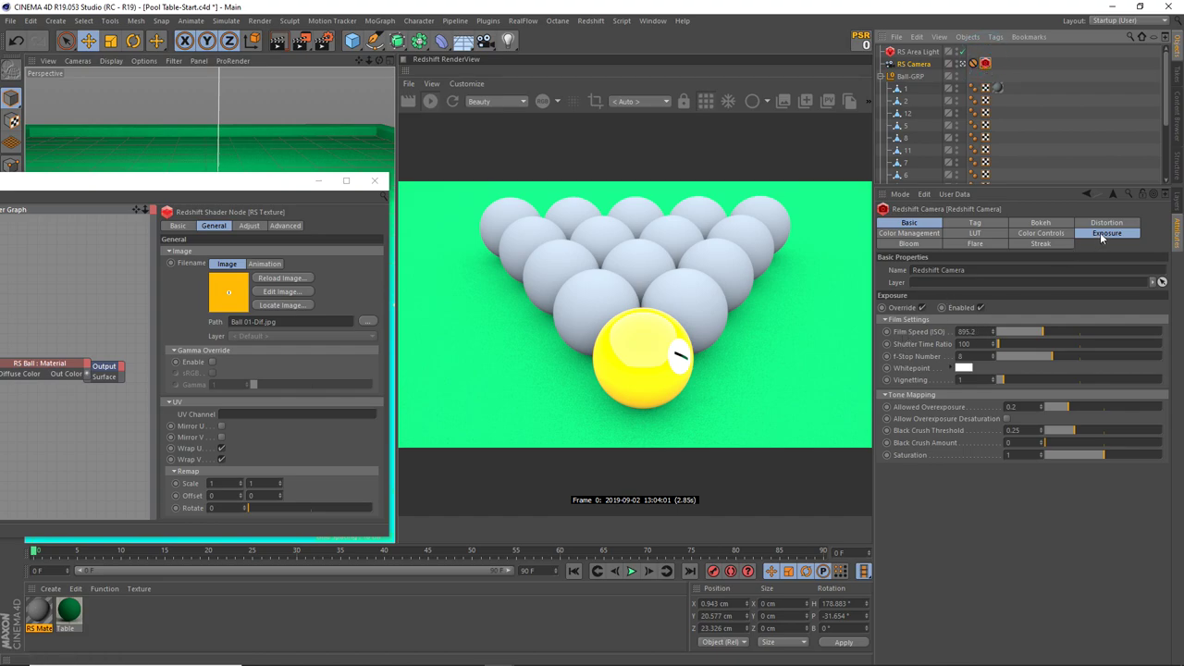
left_click(1100, 233)
left_click_drag(1034, 298, 1022, 293)
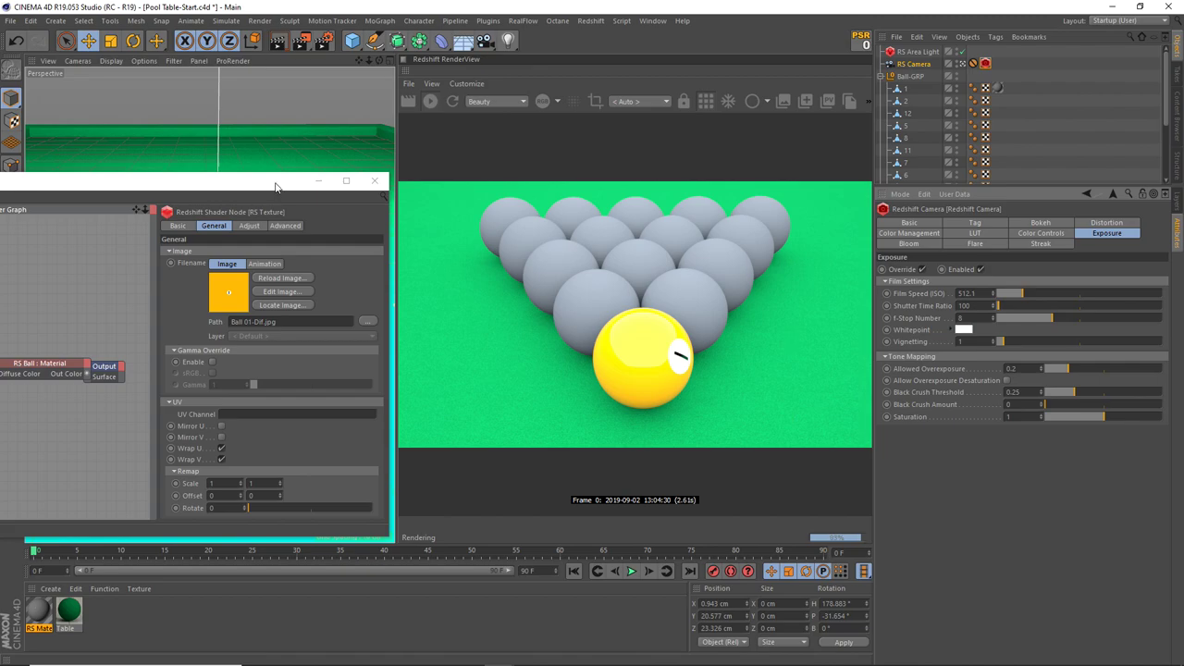
mouse_move(275, 185)
left_mouse_down()
mouse_move(506, 389)
mouse_move(769, 388)
mouse_move(726, 400)
left_mouse_up()
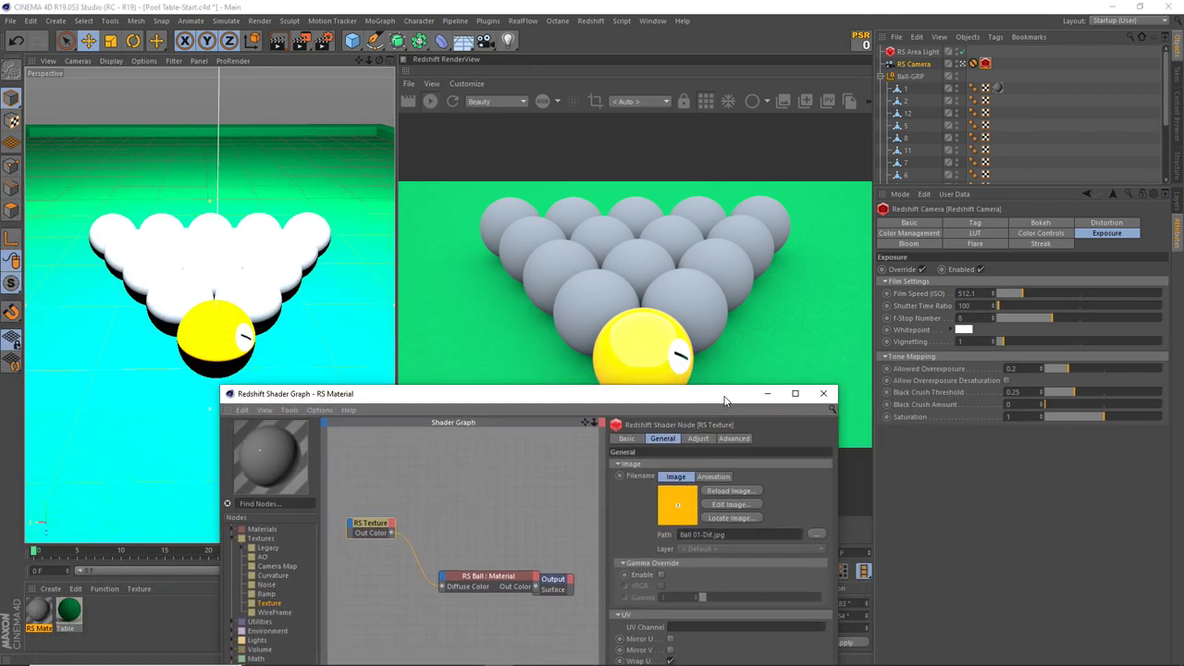
left_click(824, 395)
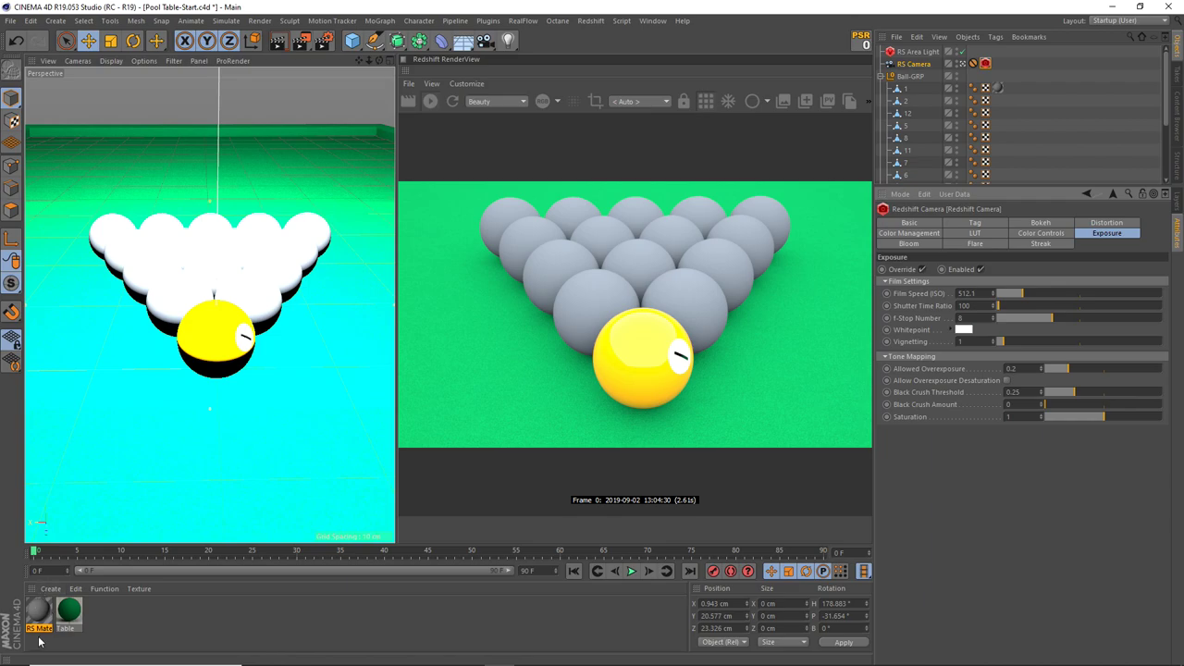
Step: Rename the RS Ball material to 'RS 1'
left_click(46, 632)
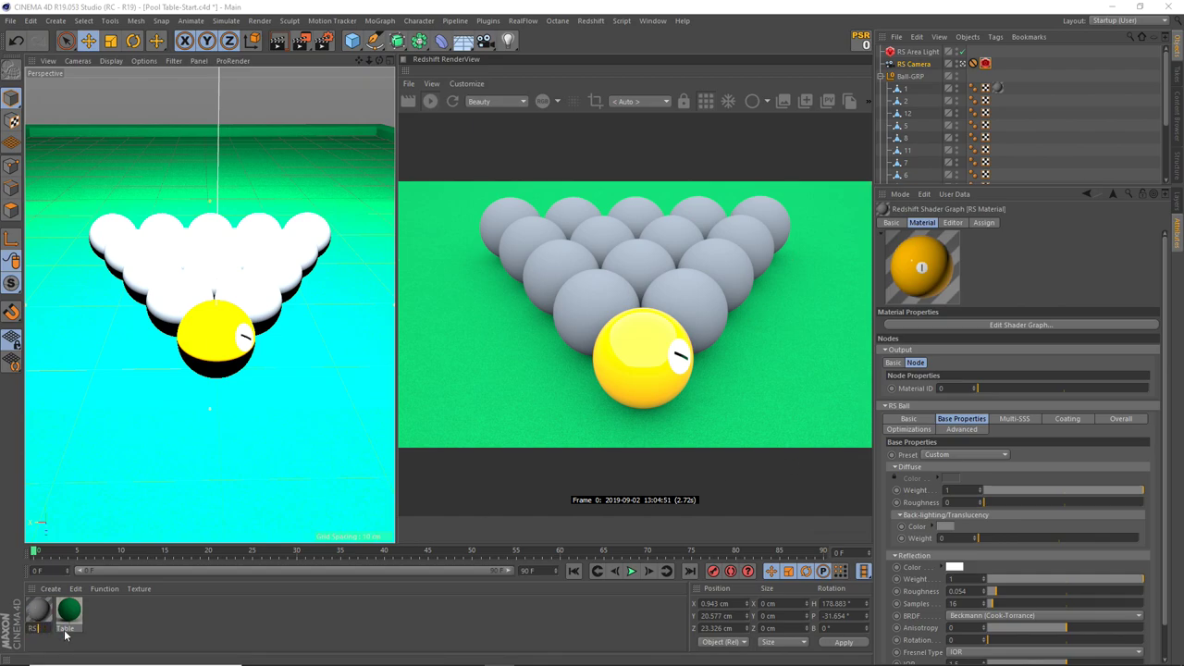
type("1")
key("Return")
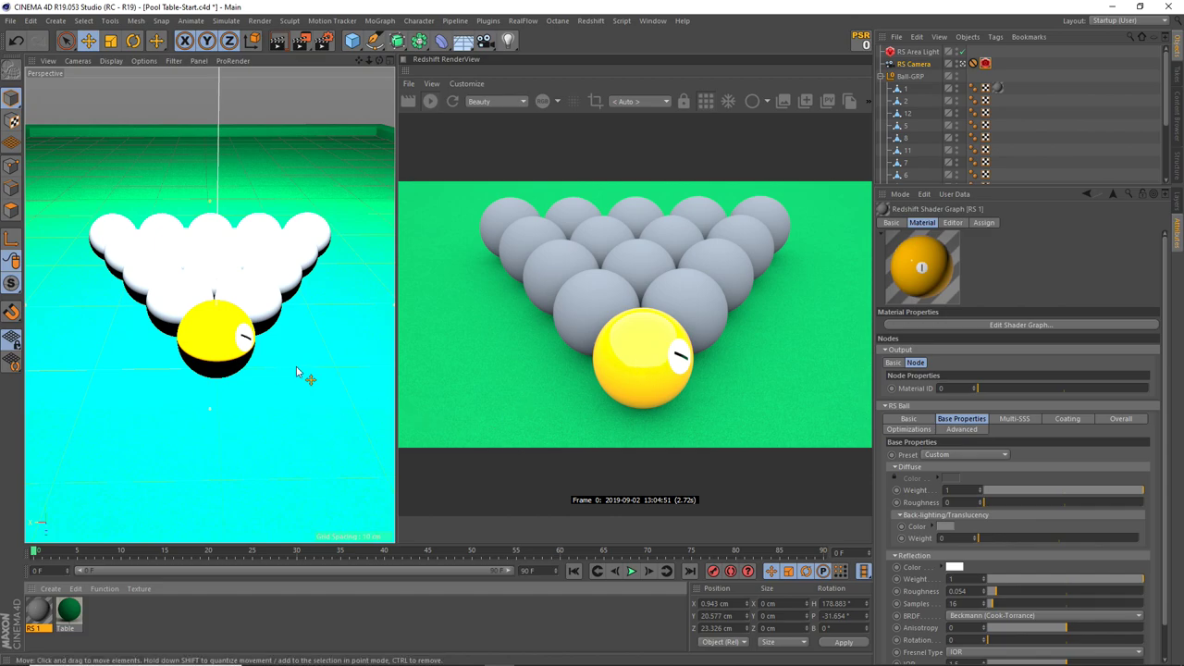
key("v")
mouse_move(294, 400)
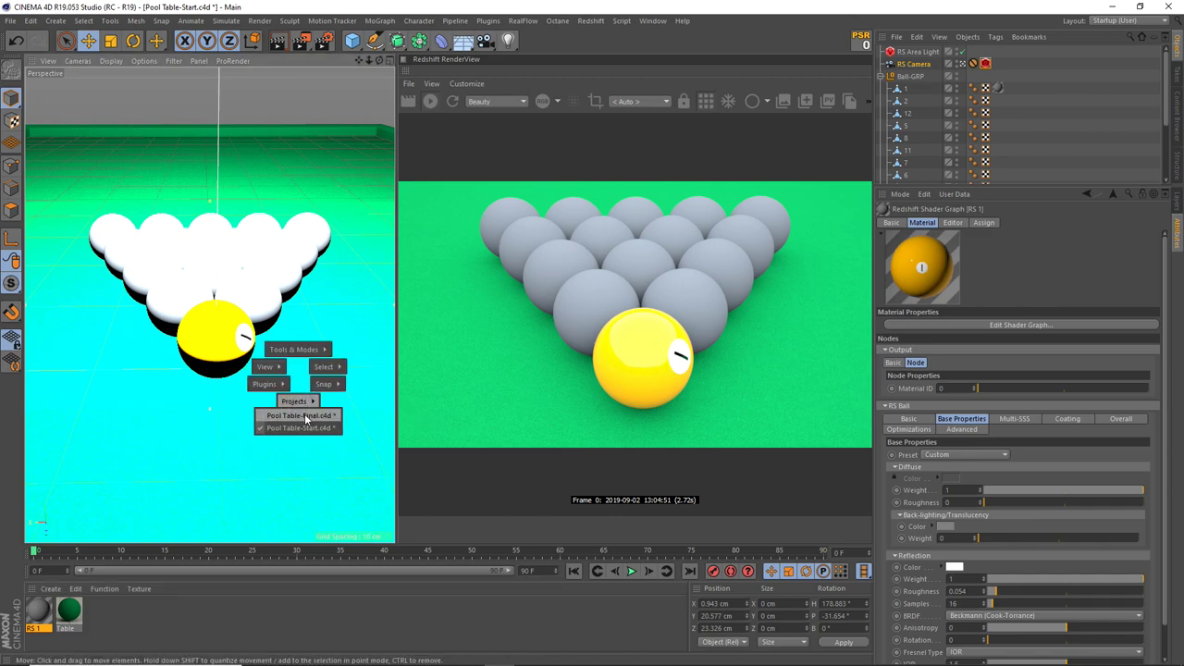
left_click(305, 417)
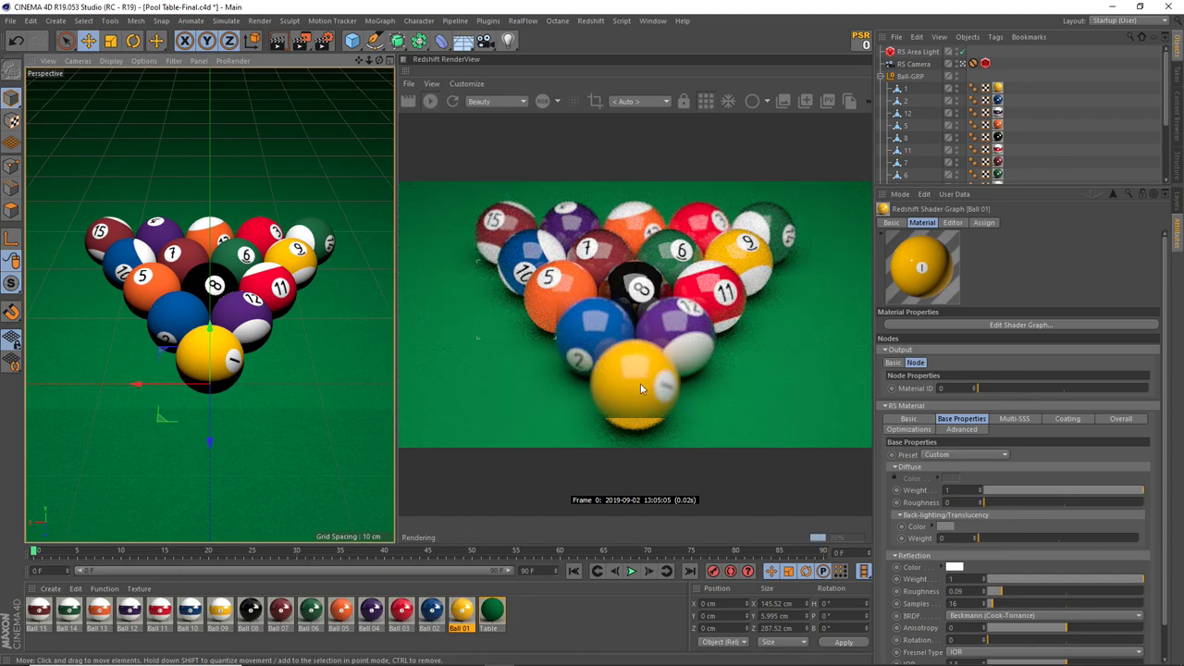
right_click(286, 370)
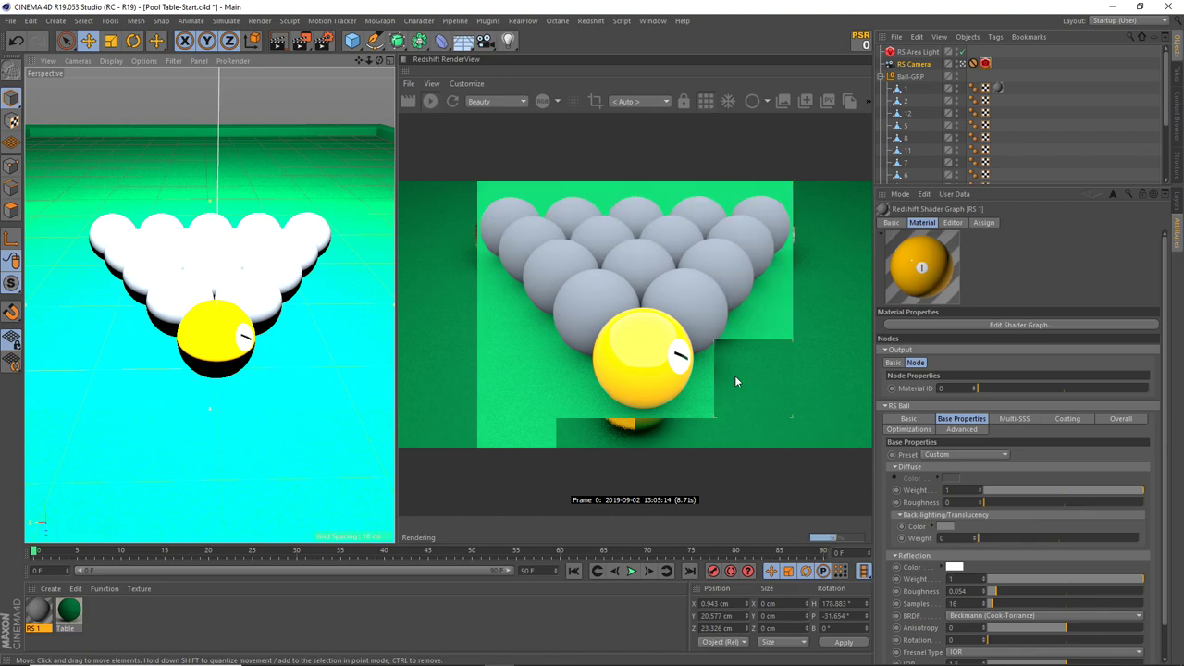
Step: Raise the RS Area Light's P.Y position from 43.986 cm to 170.986 cm
left_click(930, 65)
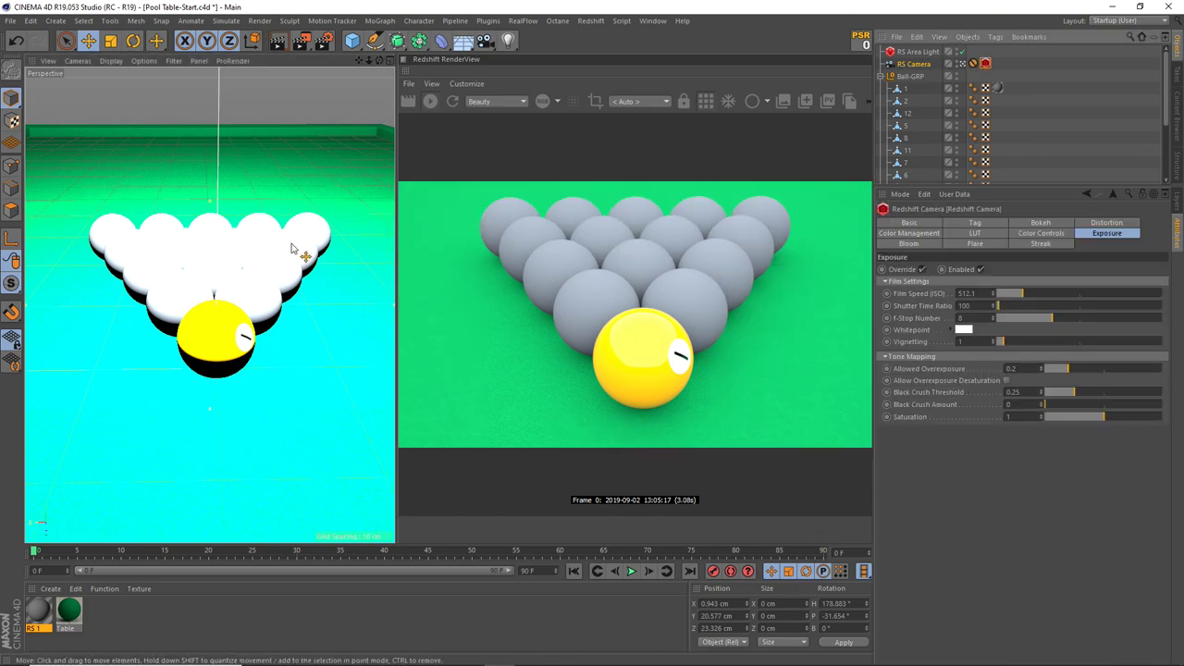
left_click(915, 54)
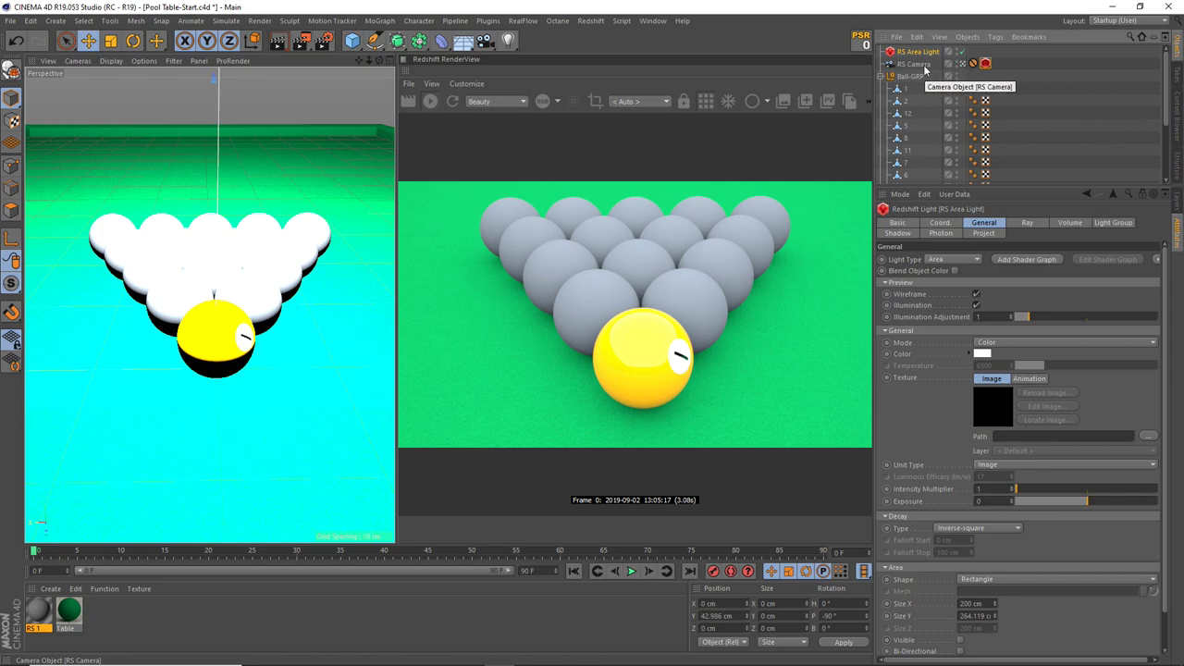
left_click(939, 224)
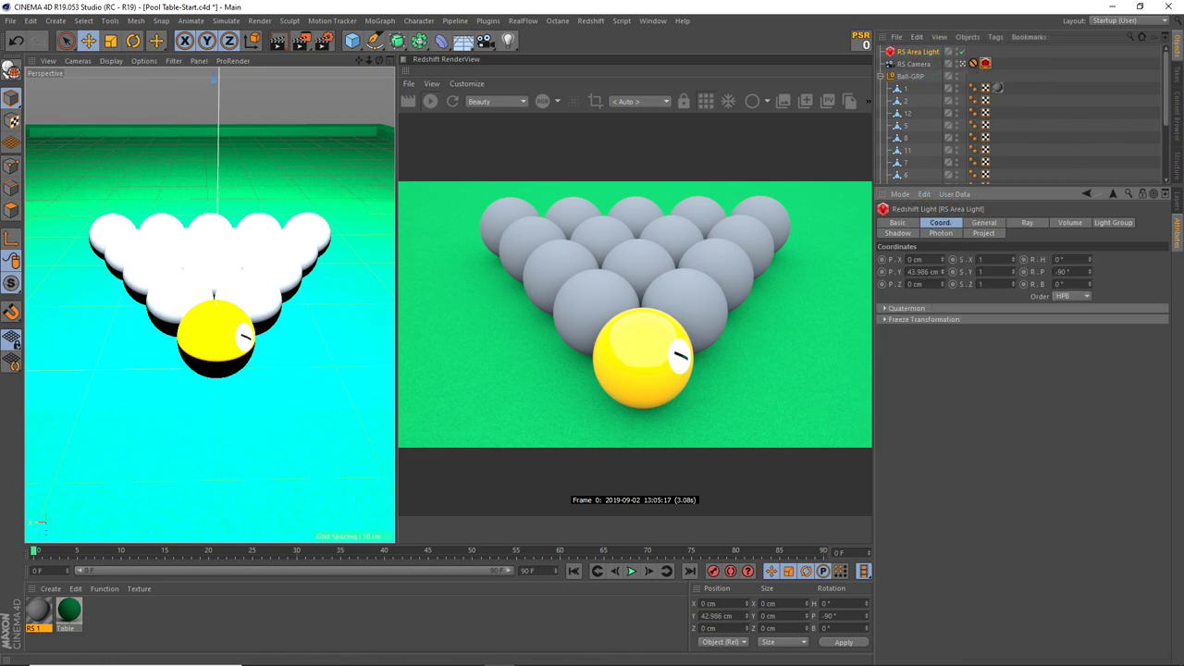
left_click_drag(944, 275, 943, 231)
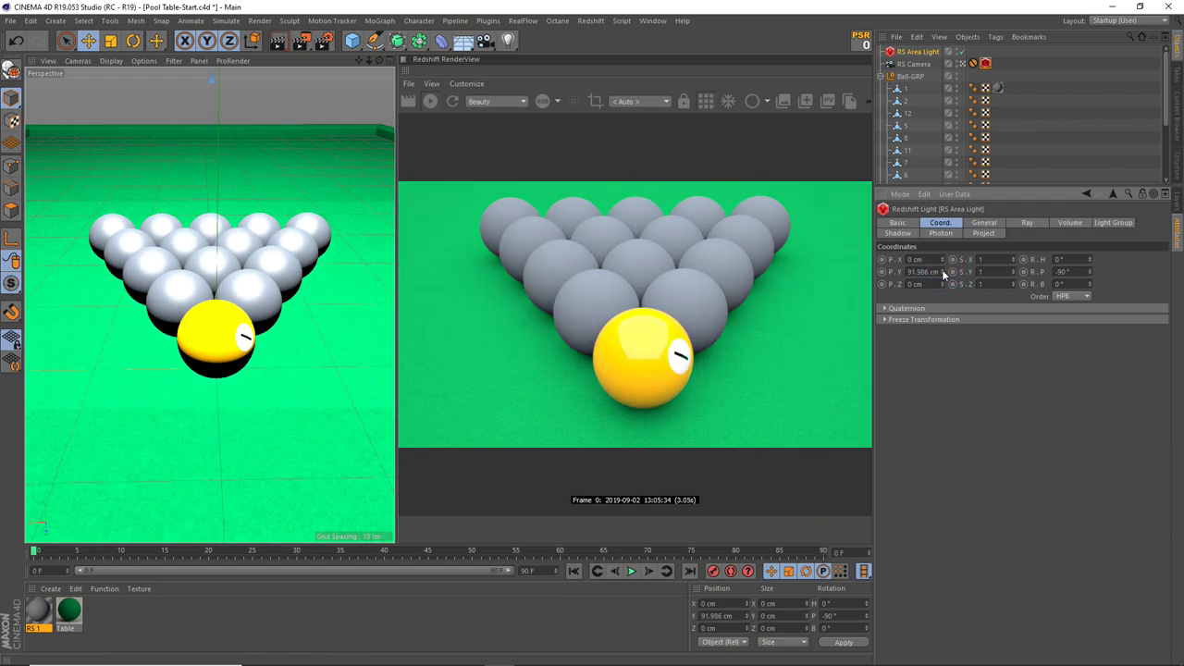
left_click_drag(944, 275, 944, 263)
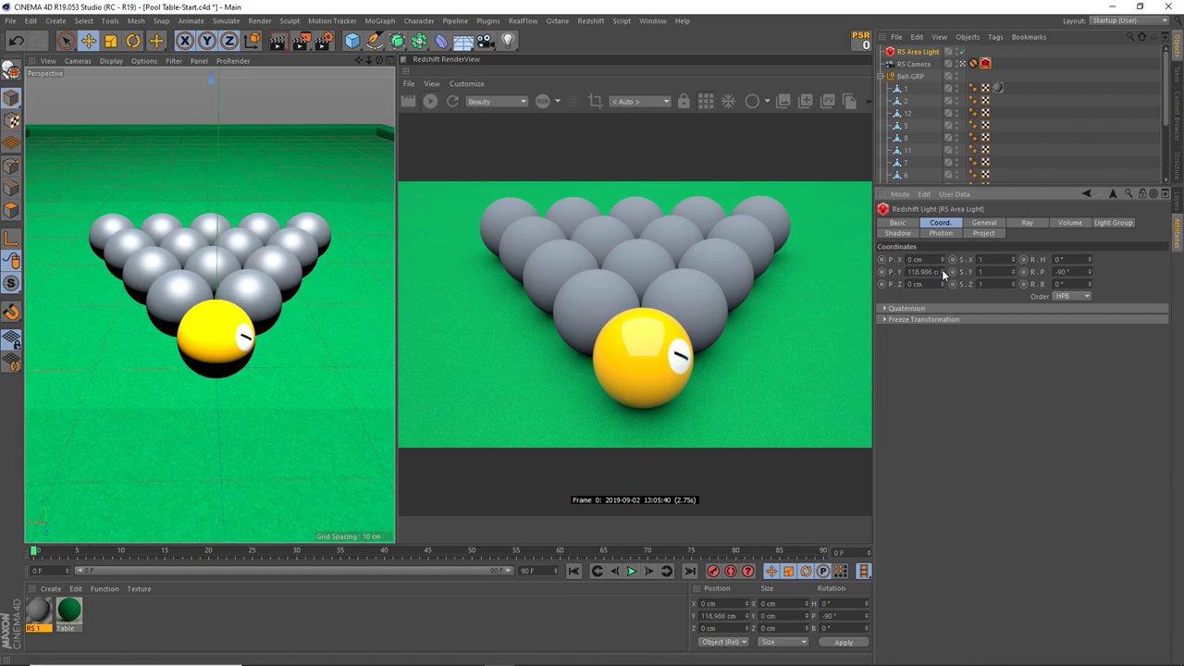
left_click_drag(941, 269, 941, 221)
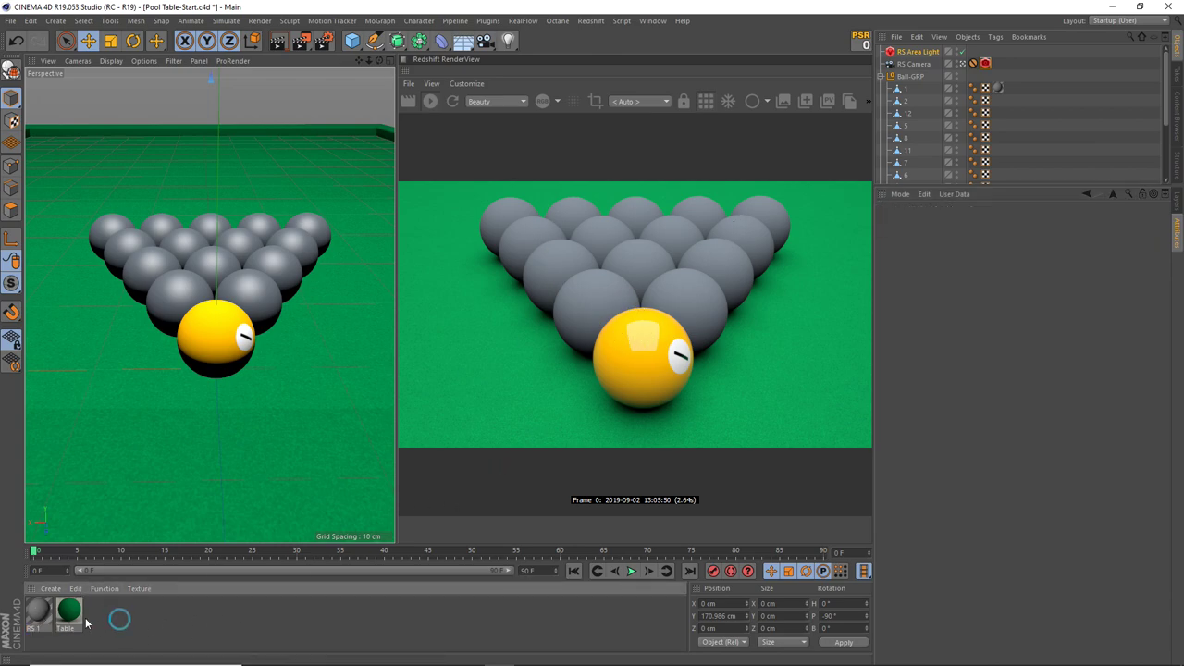
Step: Duplicate the RS 1 material and open the copy's Shader Graph
left_click(41, 614)
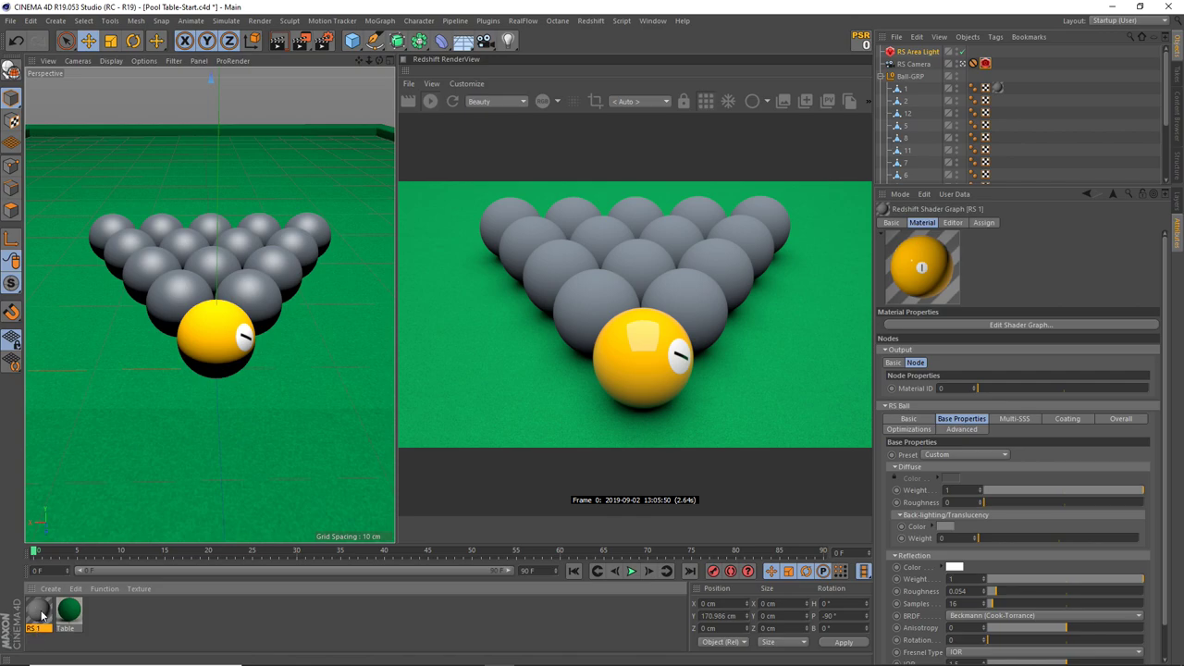
left_click_drag(41, 615, 148, 617, "ctrl")
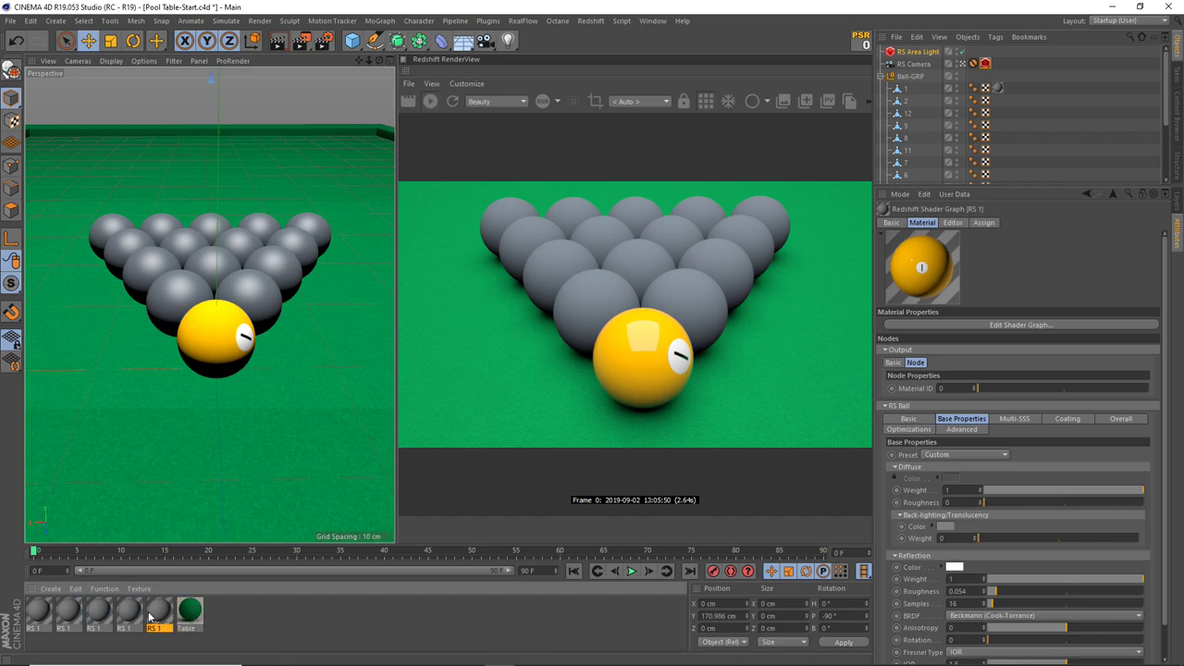
left_click(65, 615)
double_click(67, 615)
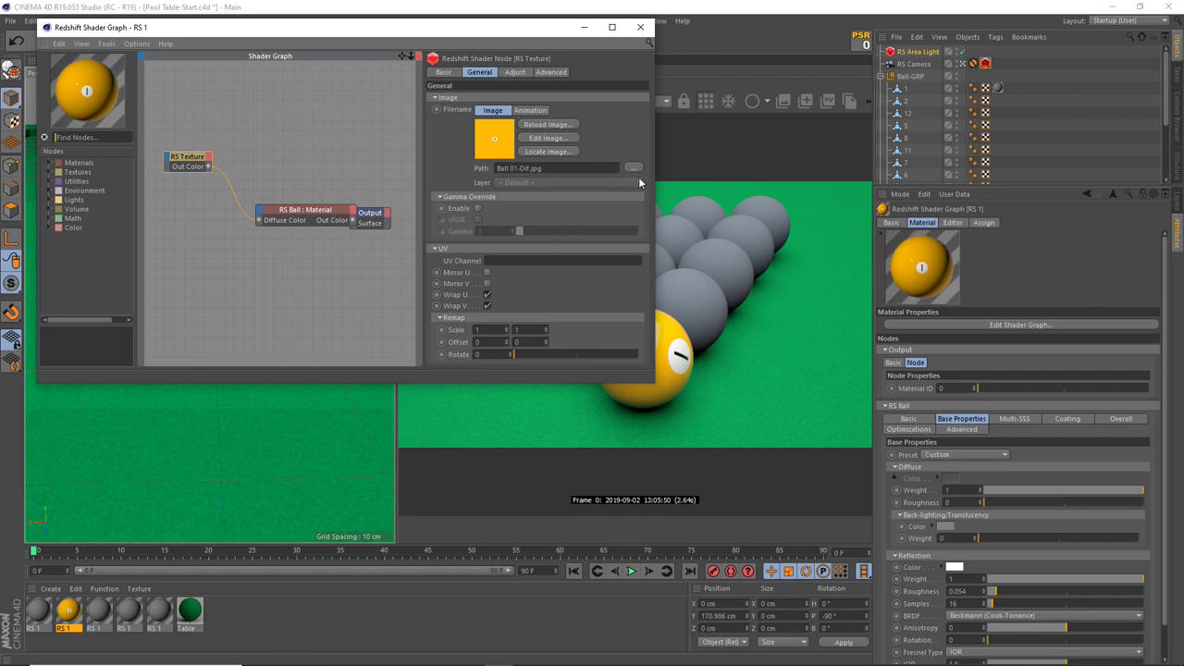
Step: Load Ball 02-Dif.jpg from the tex folder into the copy's RS Texture node, then close the graph
left_click(634, 168)
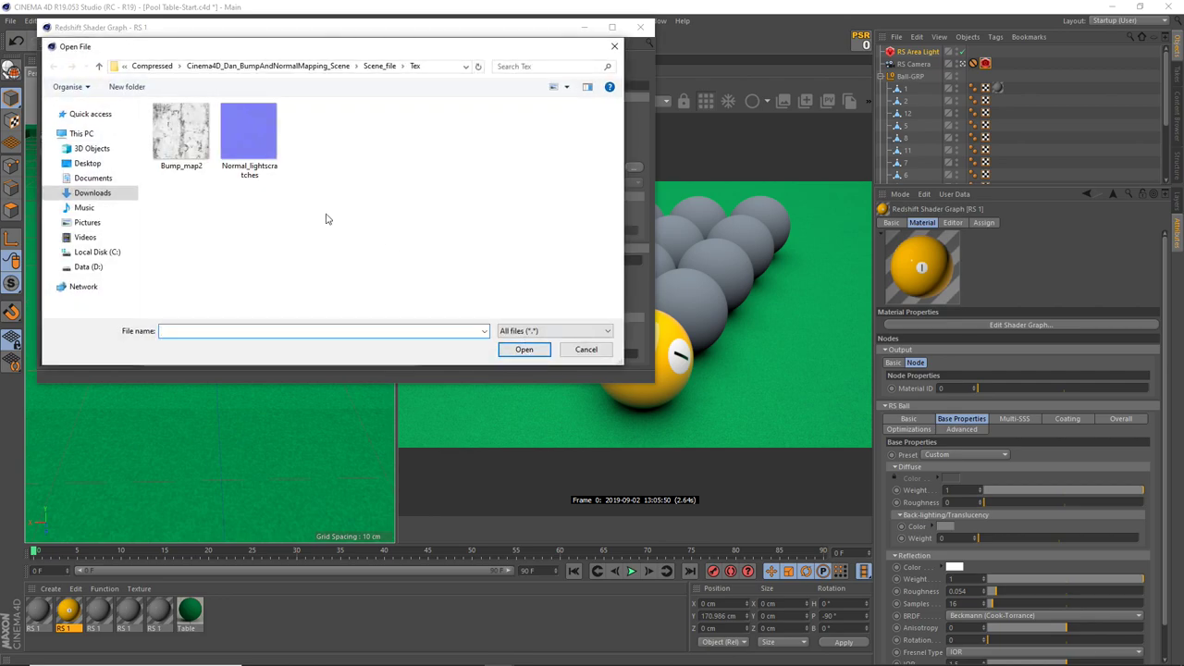
left_click(101, 191)
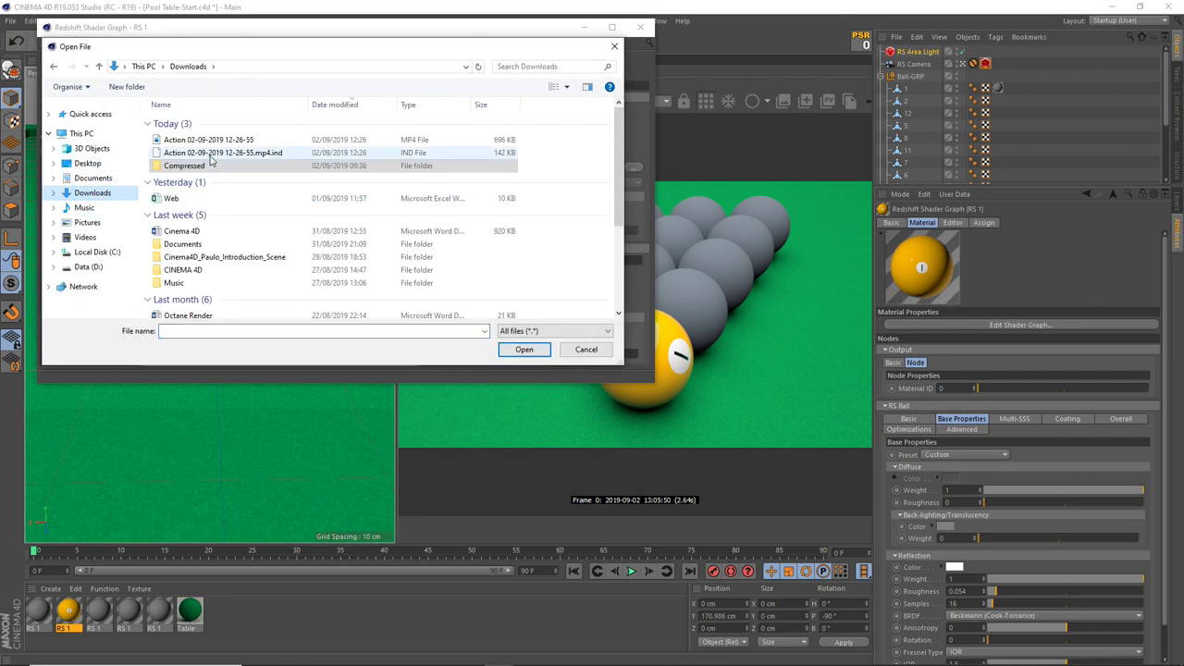
double_click(194, 258)
double_click(211, 122)
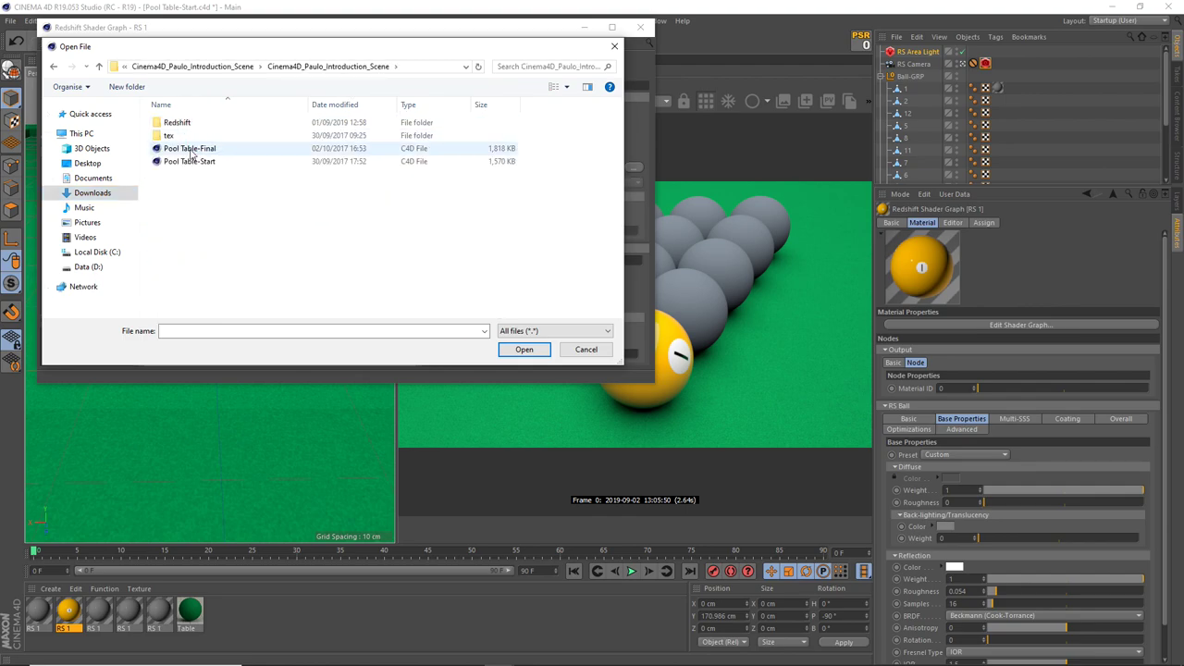
double_click(168, 135)
left_click(248, 134)
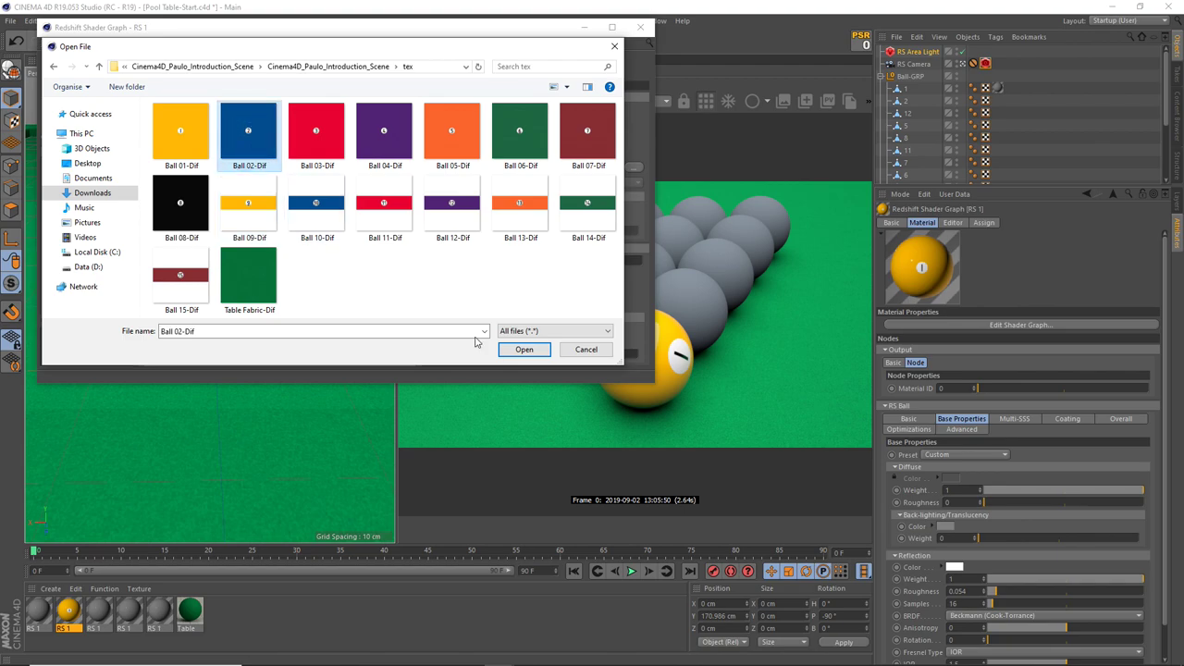
left_click(523, 349)
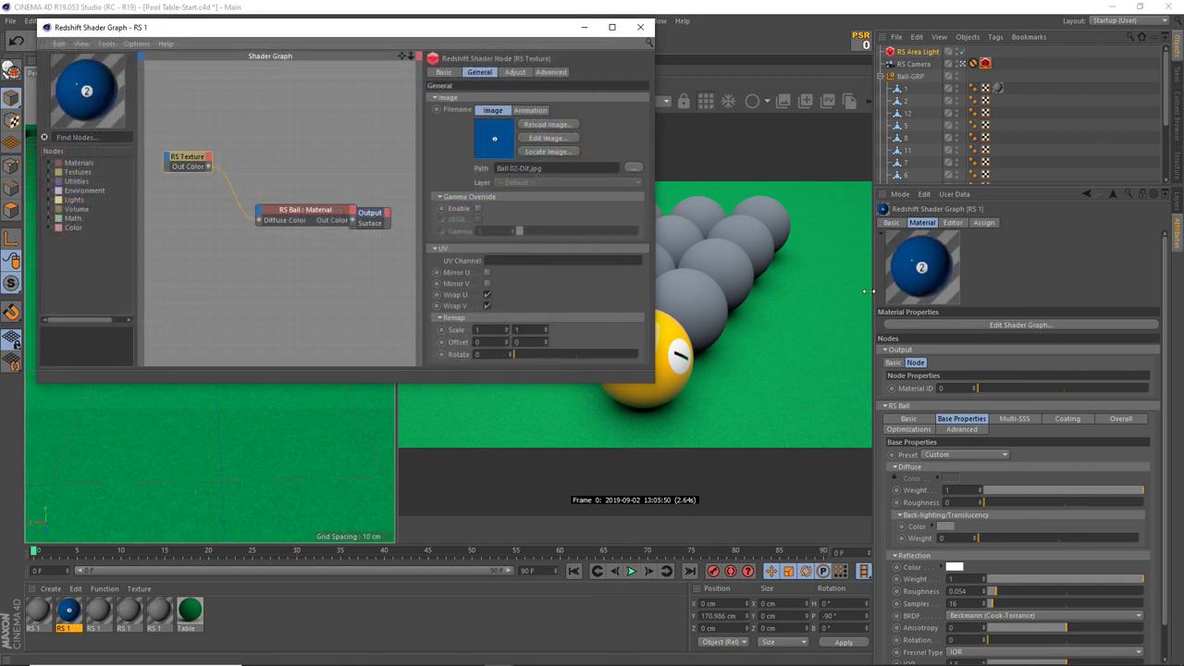
mouse_move(454, 33)
left_mouse_down()
mouse_move(384, 134)
mouse_move(417, 105)
left_mouse_up()
left_click(604, 98)
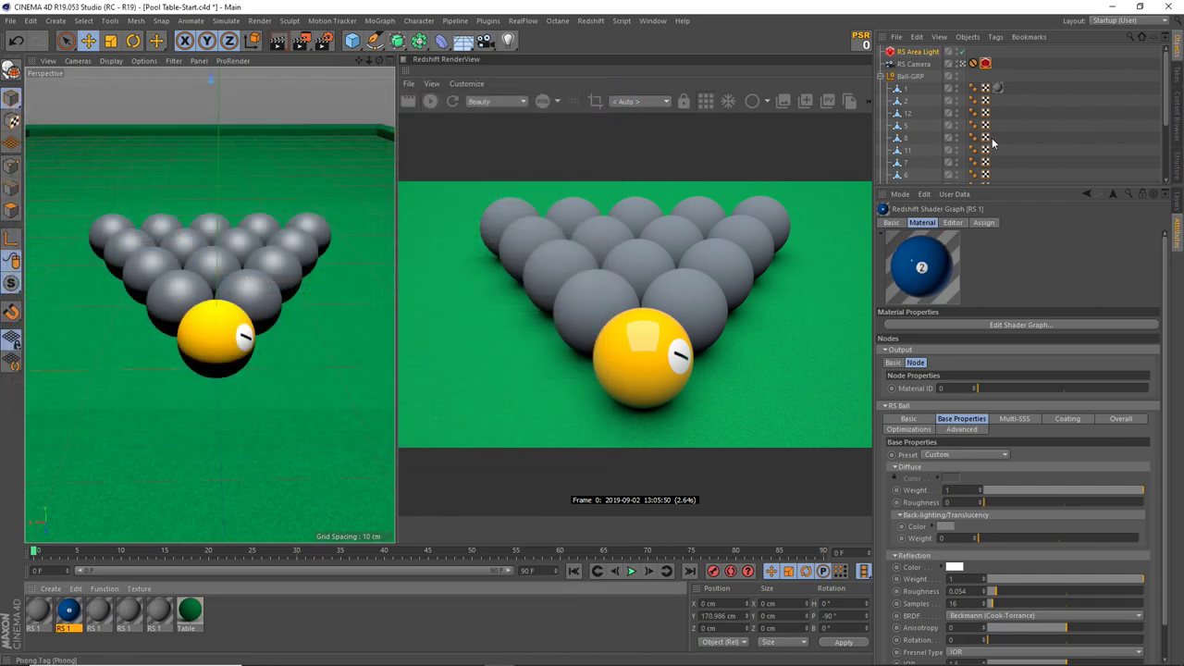
Step: Assign the blue RS 2 material to ball 2 and check its settings
mouse_move(69, 611)
left_mouse_down()
mouse_move(752, 222)
mouse_move(911, 101)
left_mouse_up()
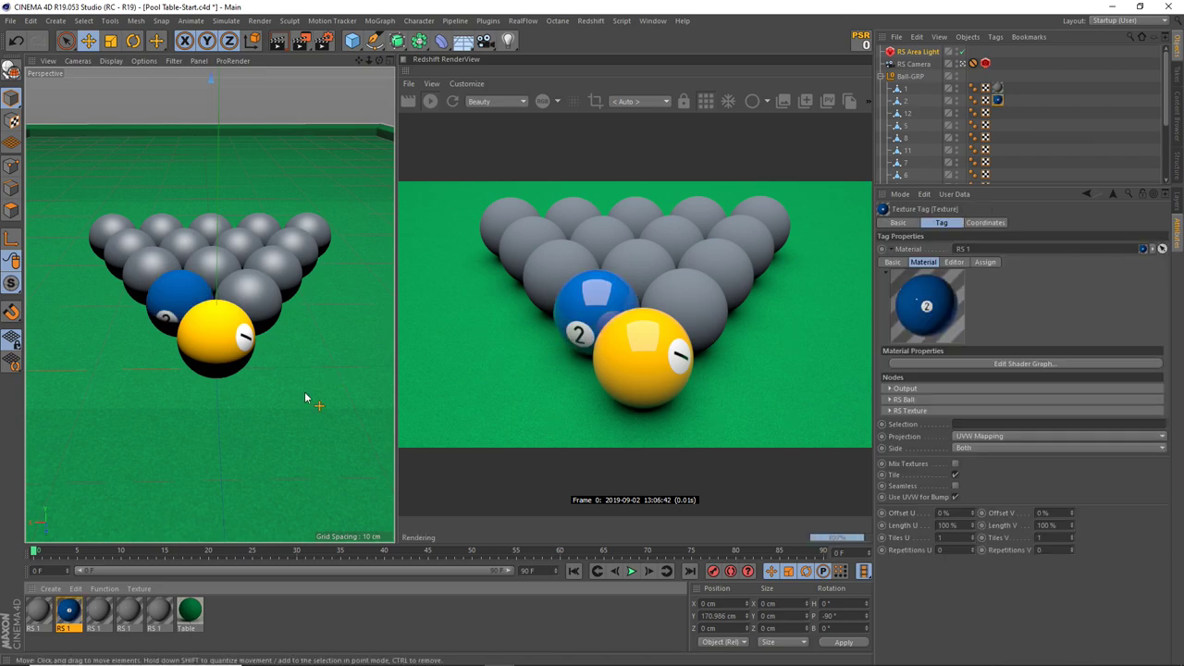
left_click(99, 615)
left_click(68, 612)
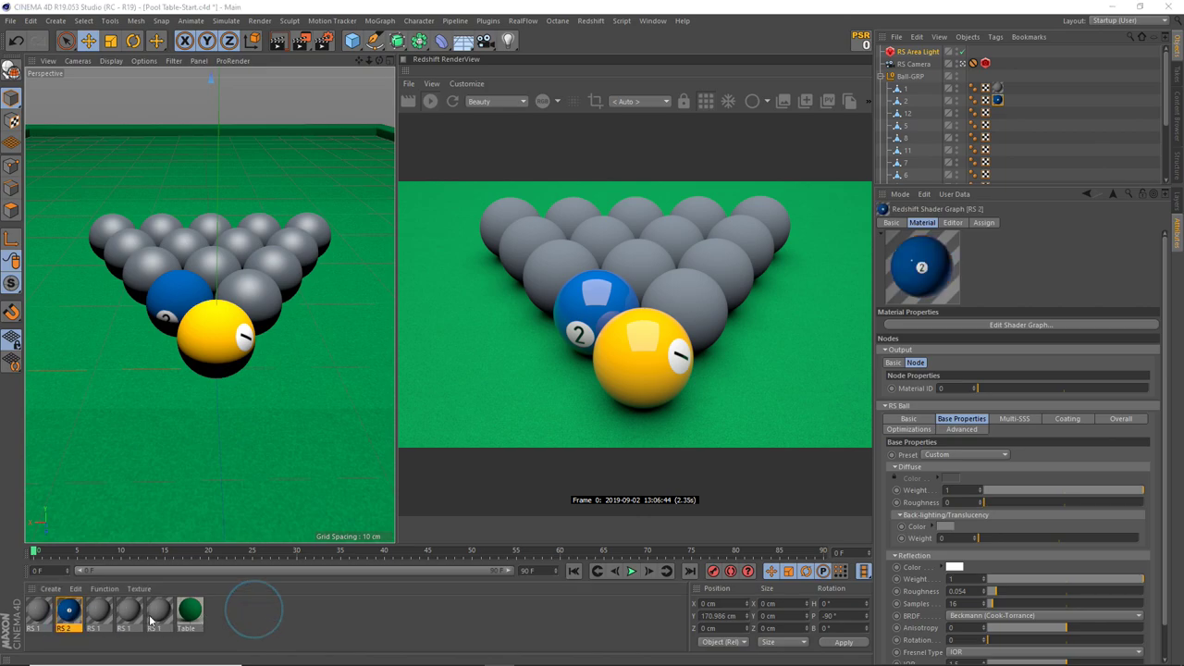
Step: Load Ball 03-Dif into the RS 3 material's RS Texture node
left_click(96, 621)
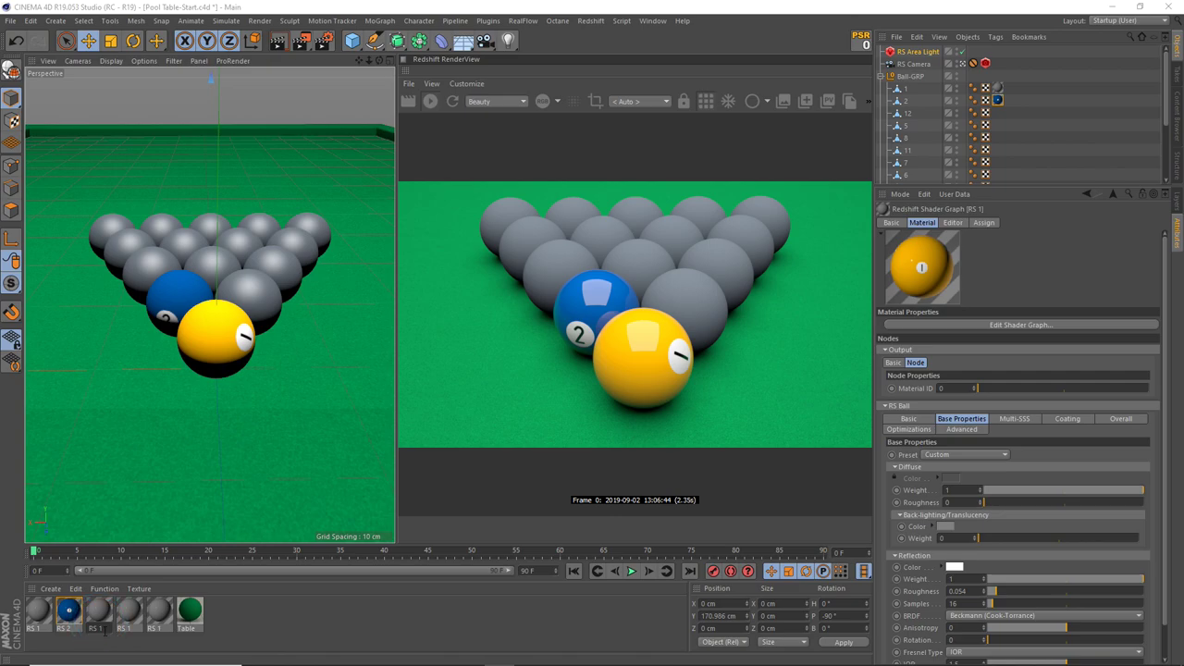
left_click(100, 626)
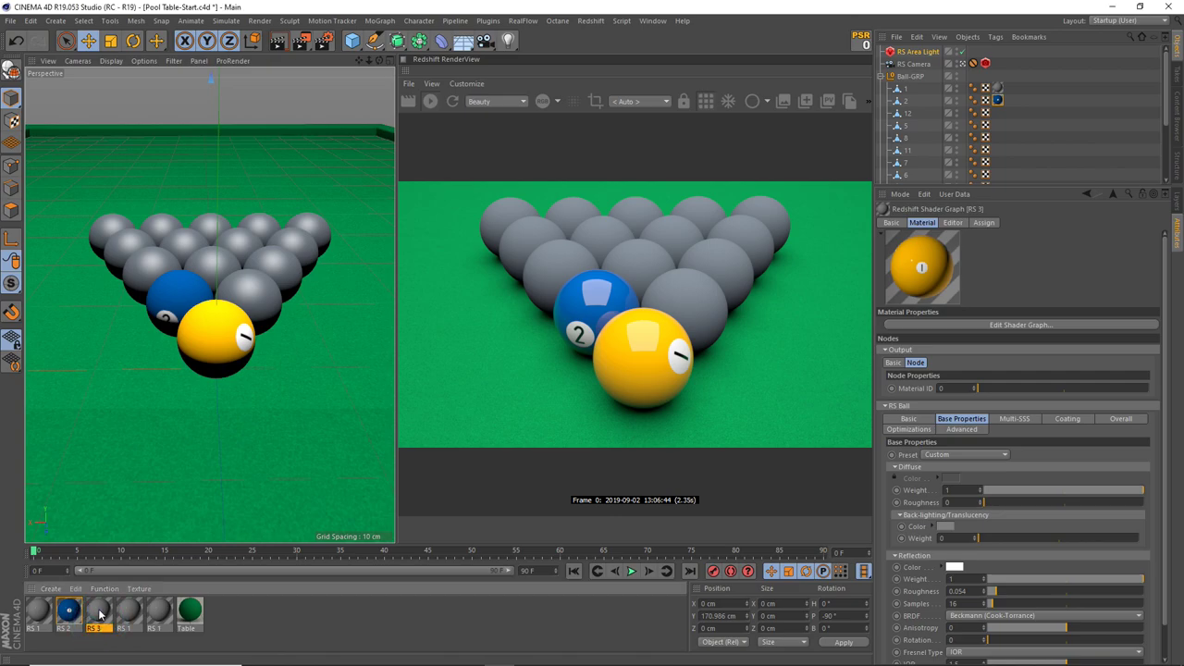
double_click(100, 612)
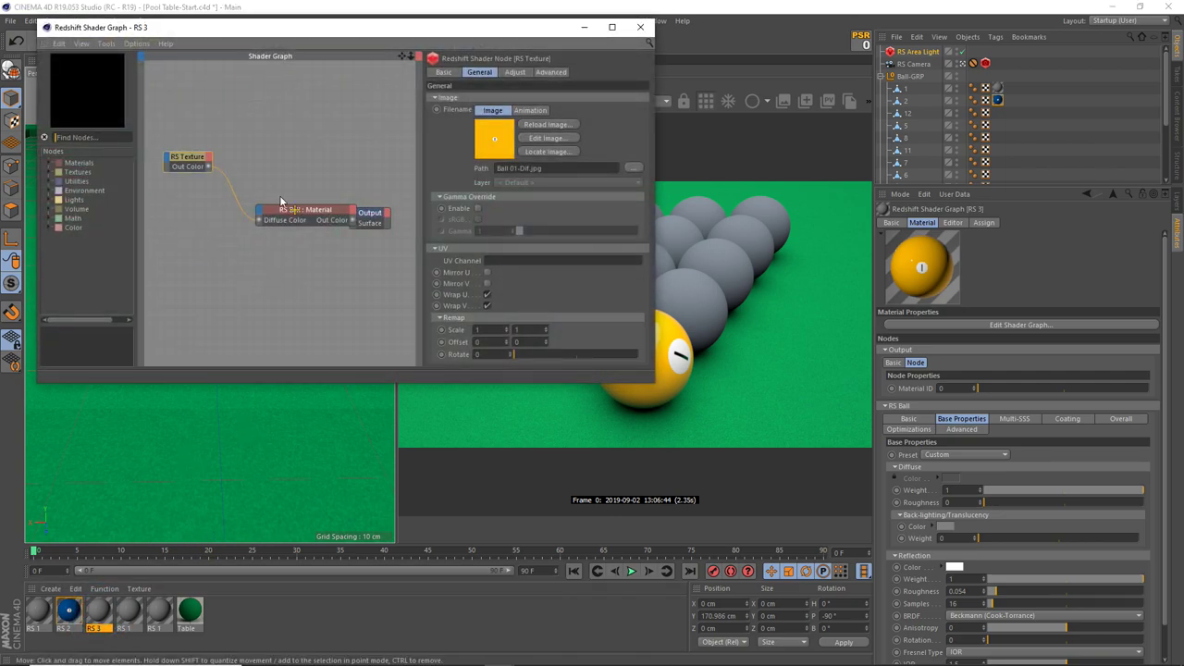
left_click(632, 168)
left_click(315, 137)
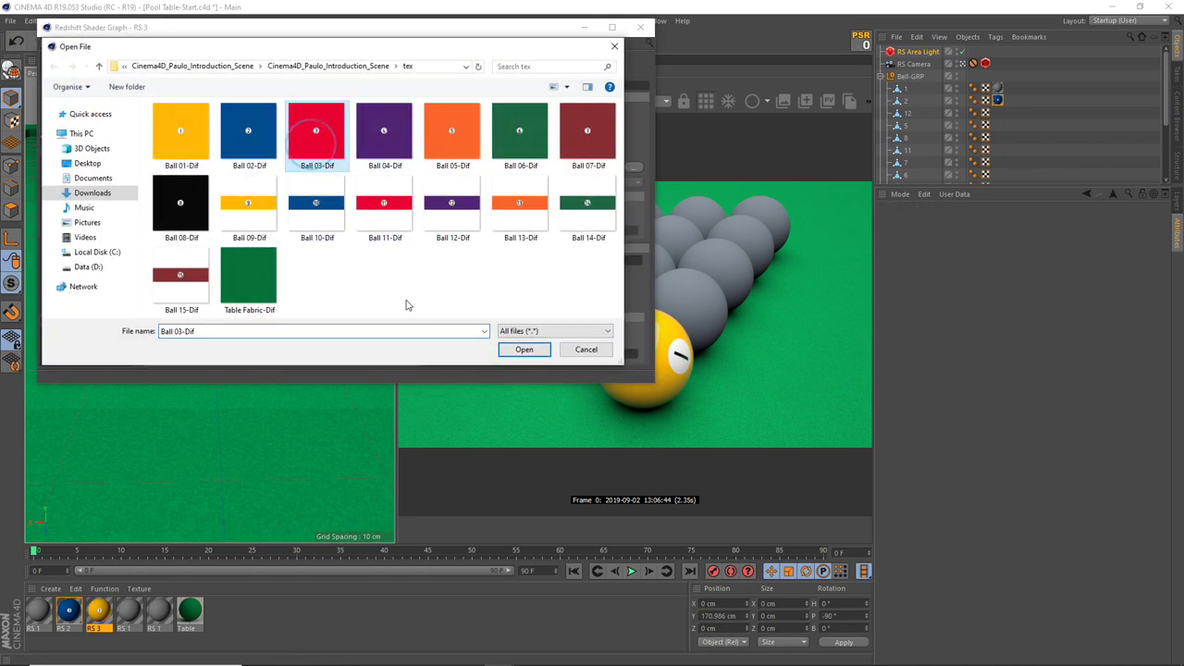
left_click(524, 349)
Step: Assign the RS 4, RS 15, RS 13 and RS 14 materials to their matching ball objects
left_click(641, 27)
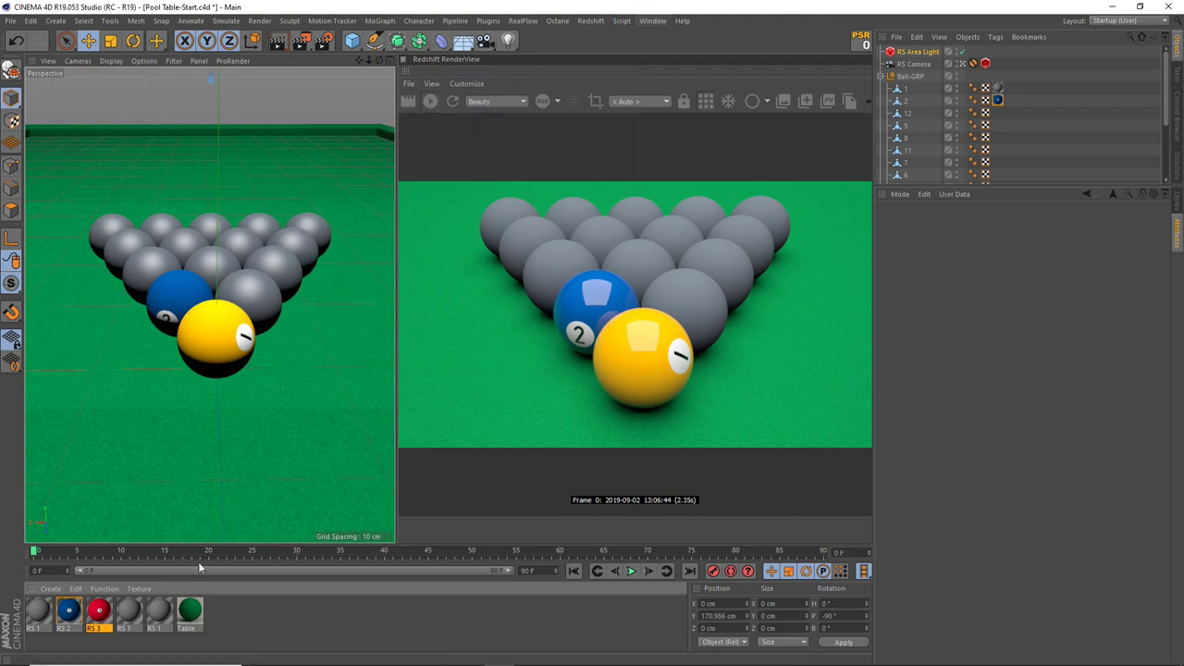
mouse_move(100, 614)
left_mouse_down()
mouse_move(912, 186)
mouse_move(912, 197)
mouse_move(905, 160)
left_mouse_up()
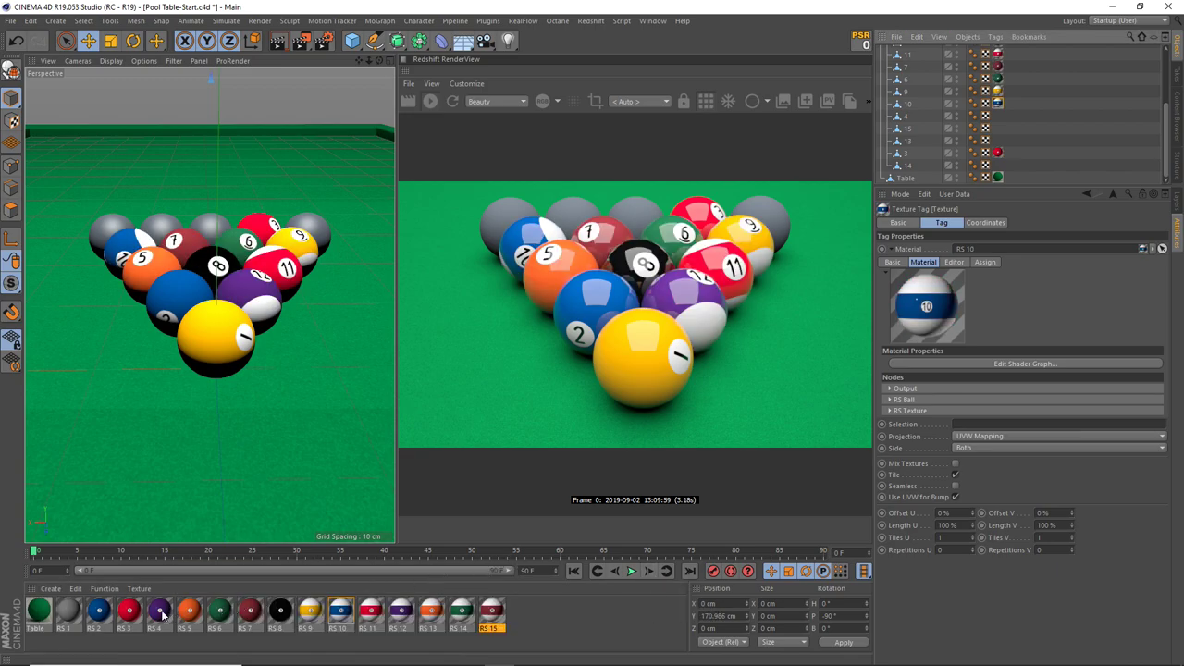
left_click_drag(159, 618, 900, 117)
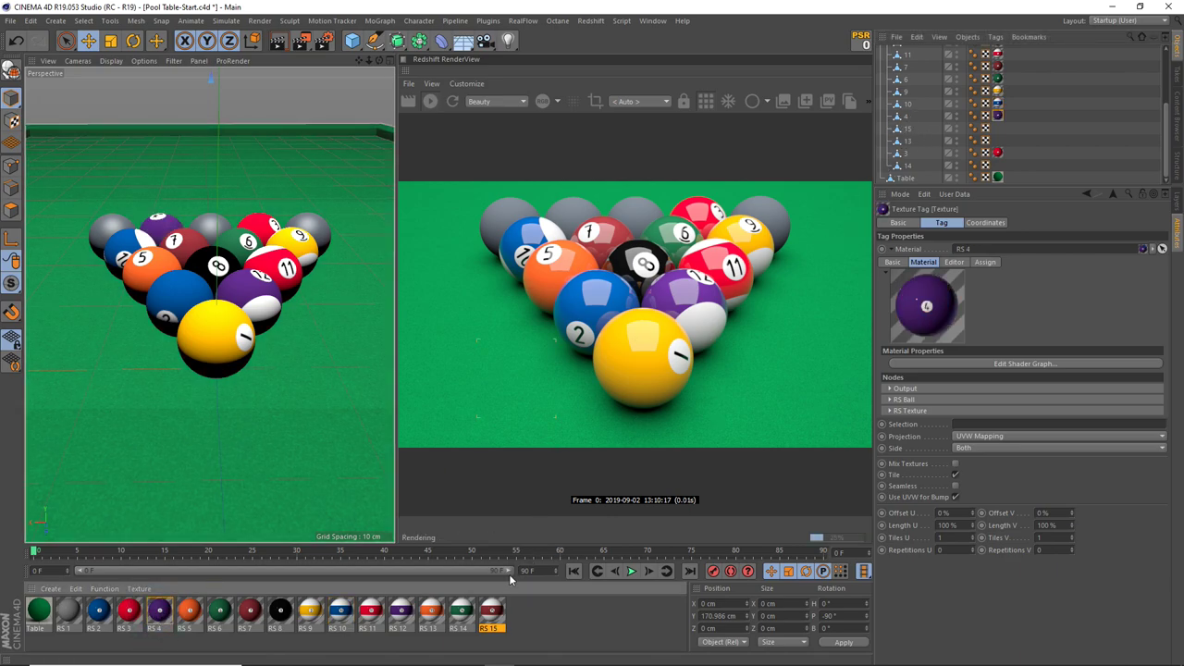
left_click_drag(495, 615, 893, 128)
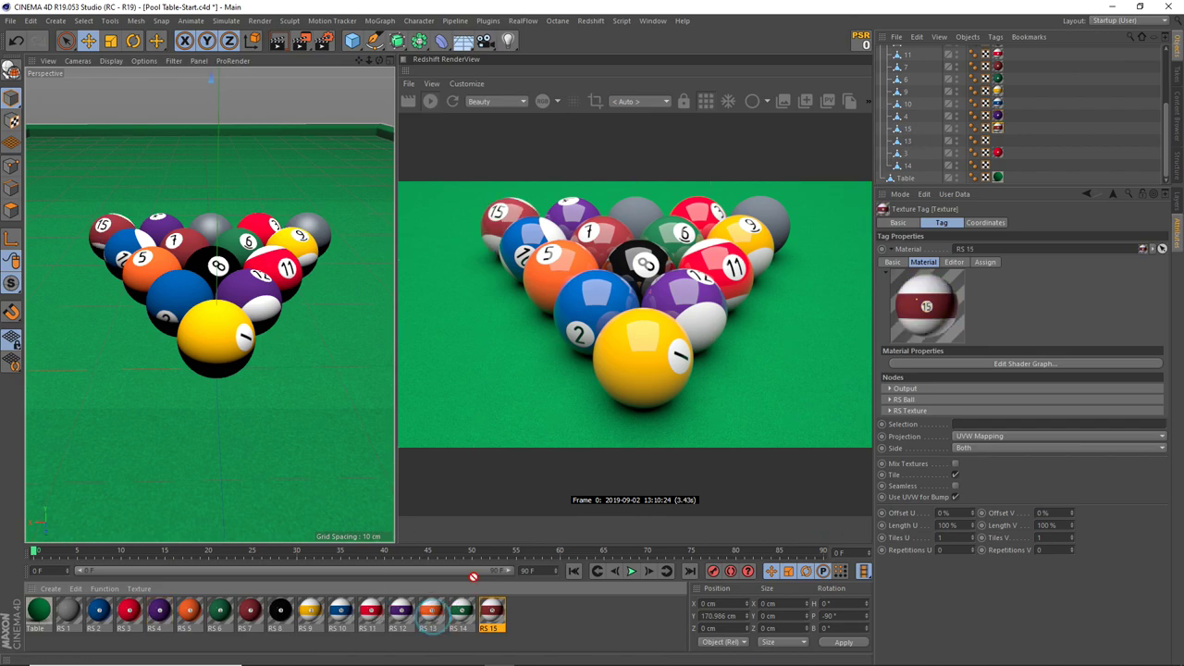
left_click_drag(869, 140, 896, 140)
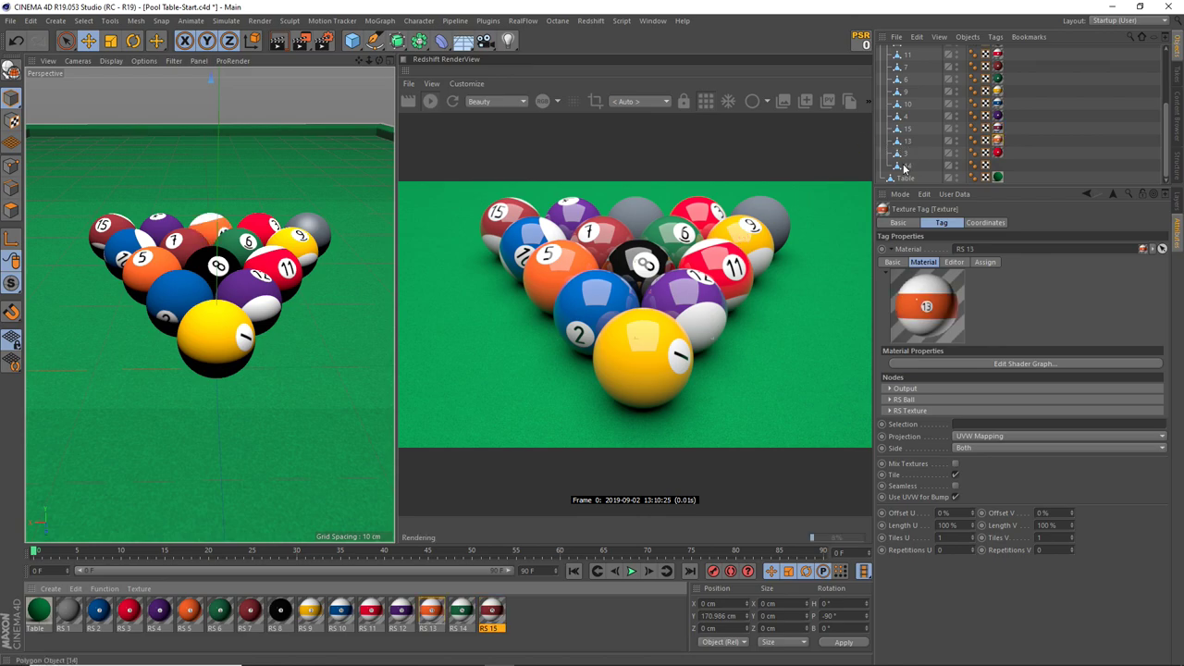
left_click_drag(462, 613, 905, 172)
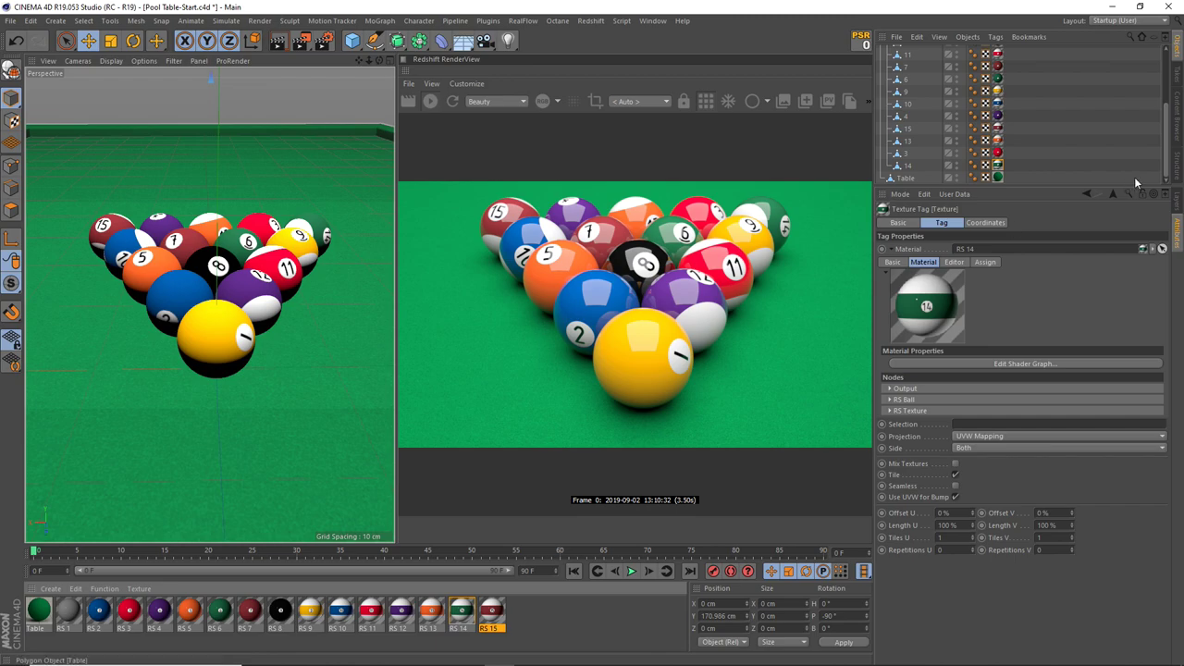
left_click_drag(1164, 152, 1162, 89)
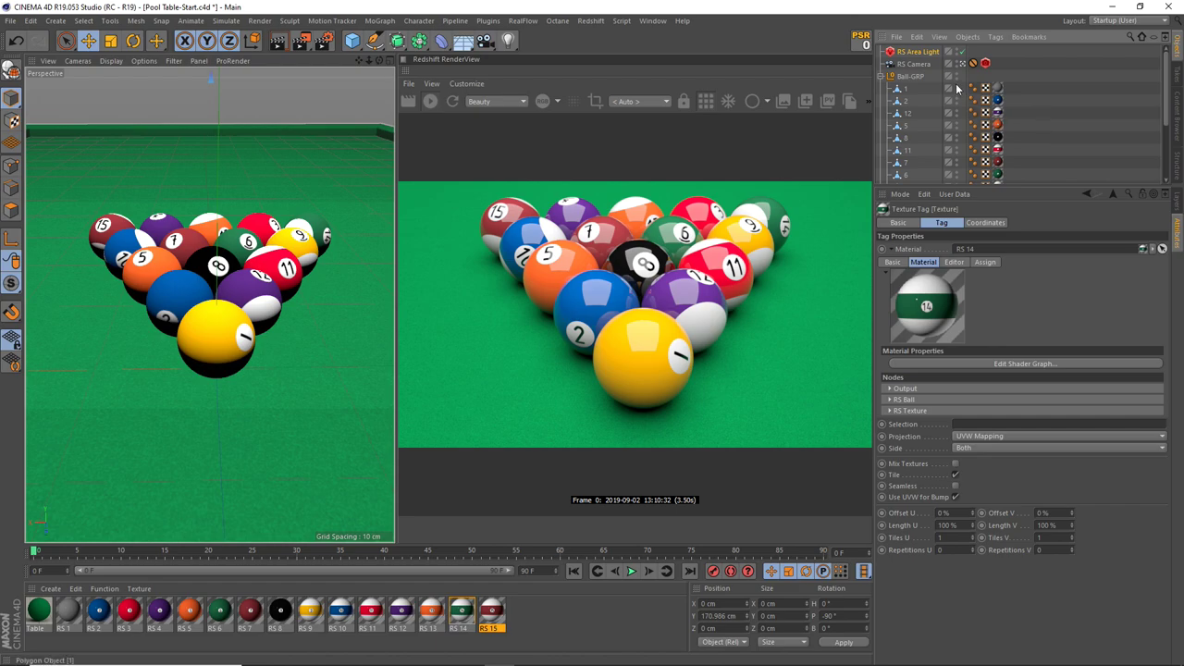
Step: Review RS Camera's Object and Physical settings, then show its Redshift exposure (ISO 512.1, f-stop 8)
left_click(914, 65)
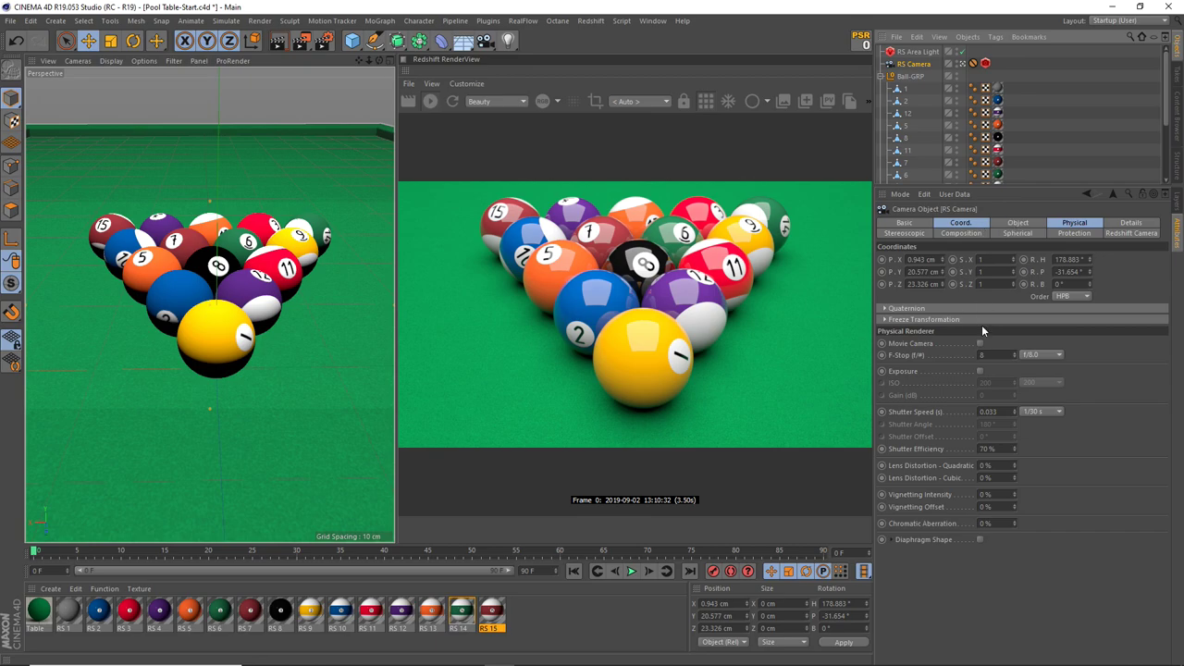
left_click(1018, 224)
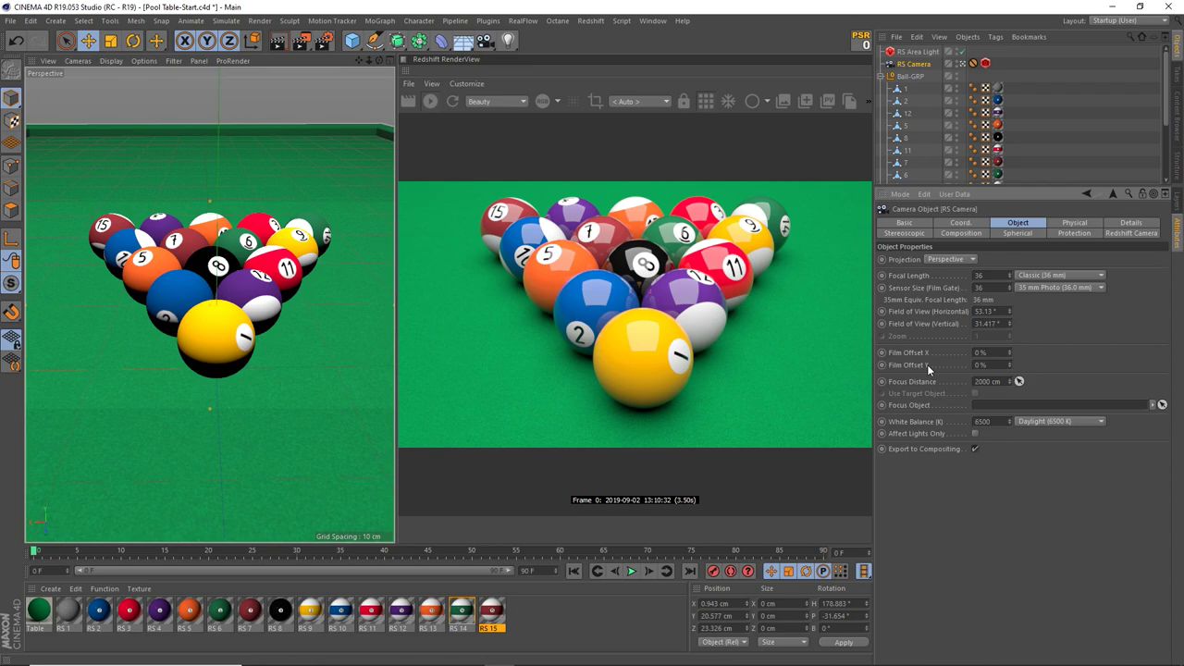
left_click(1073, 223)
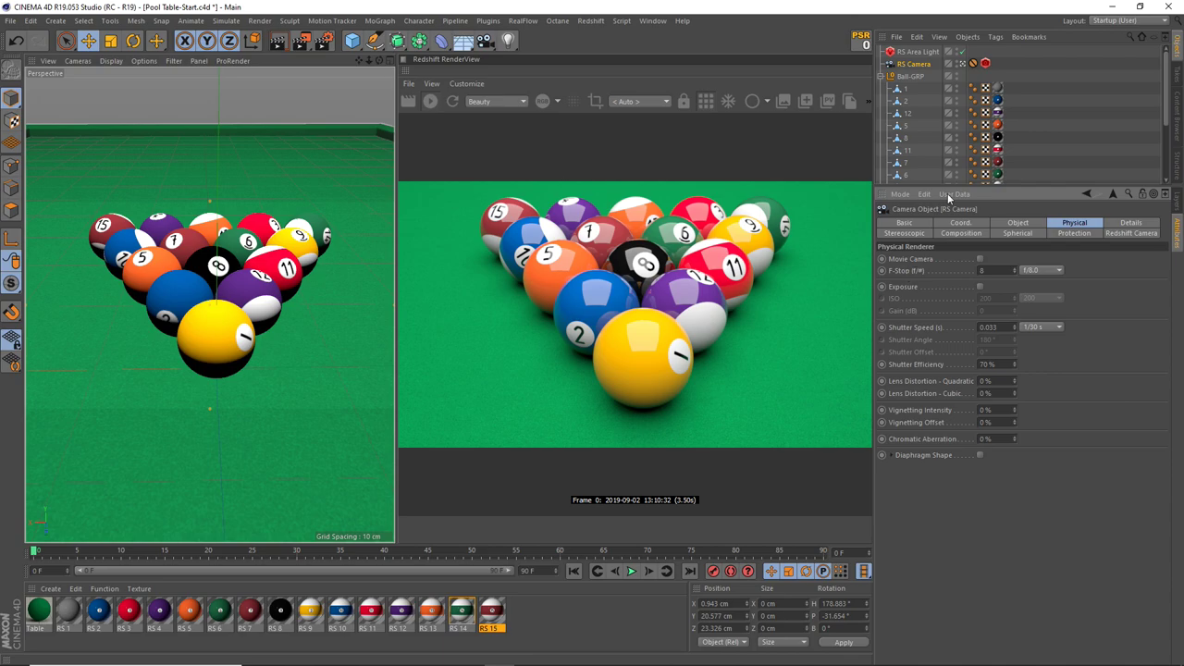
left_click(986, 63)
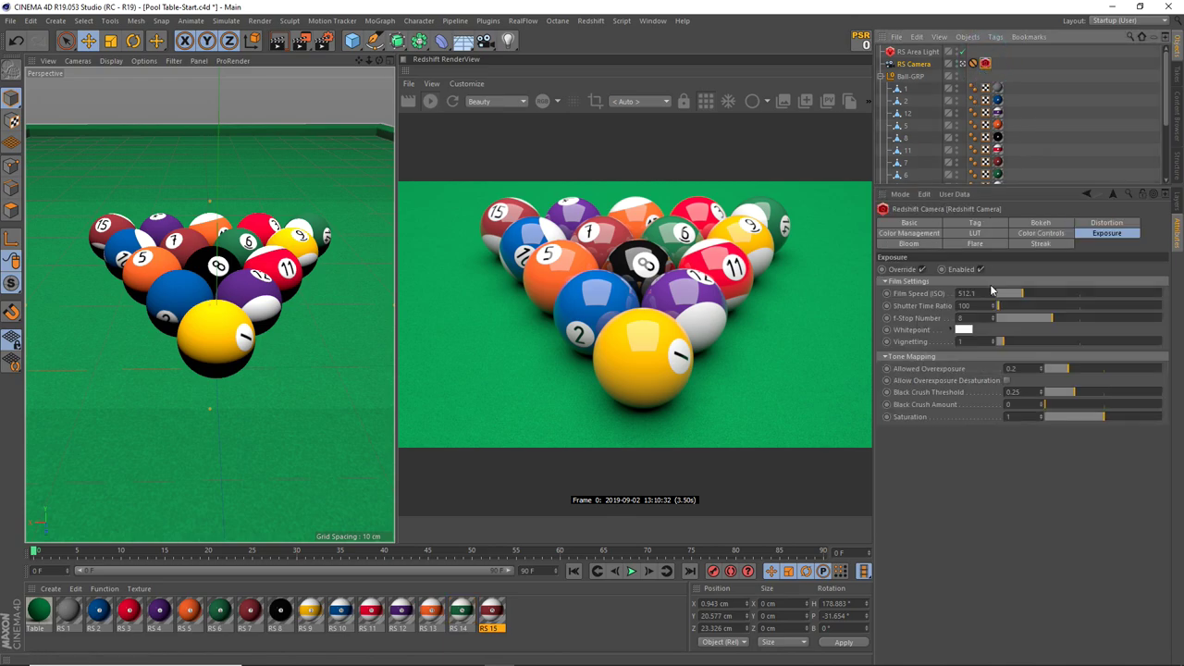
Step: Set the Redshift camera's f-Stop Number to 1 and lower Film Speed (ISO) to 10
left_click(934, 293)
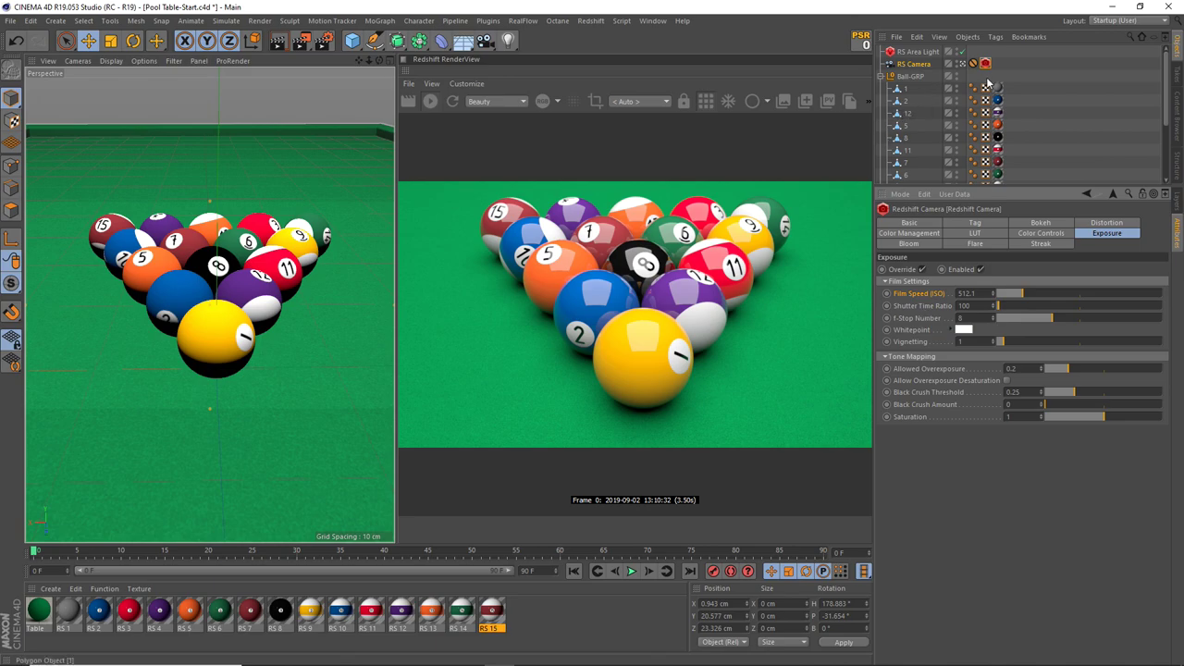
left_click(939, 65)
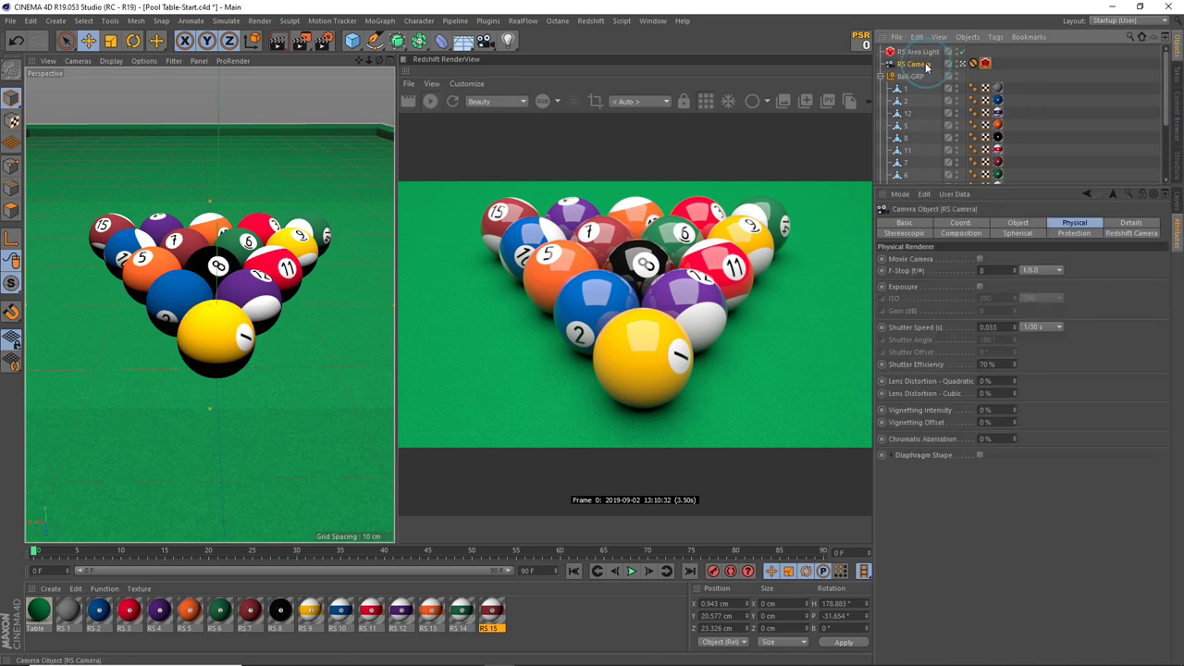
left_click(985, 64)
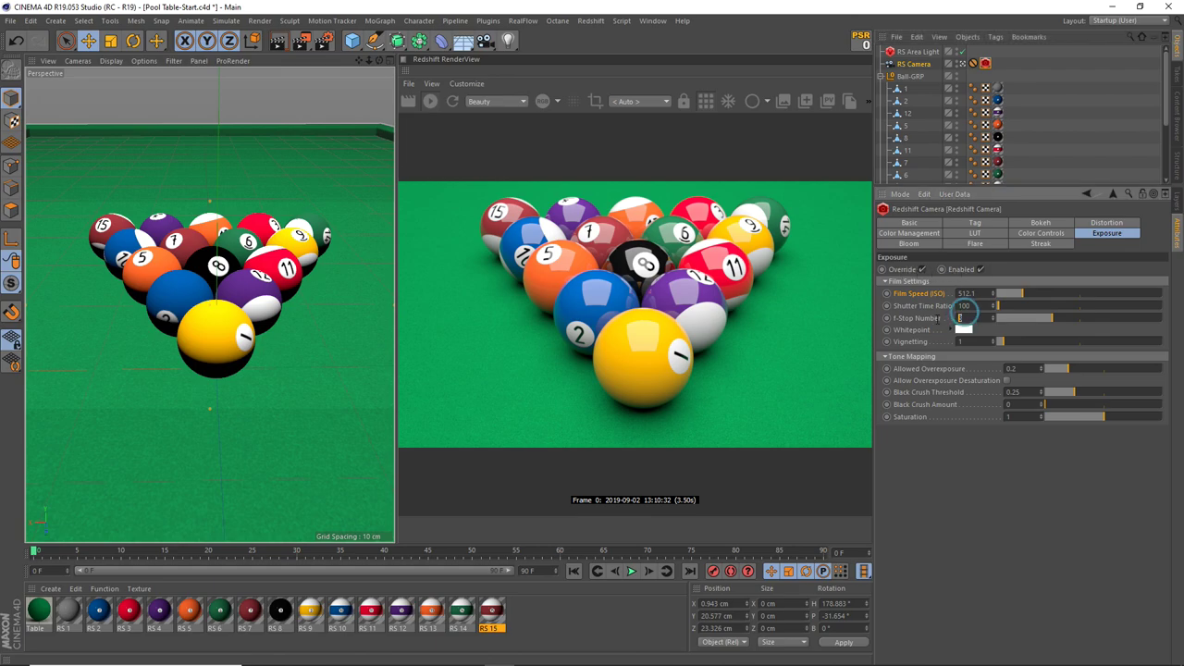
double_click(962, 317)
type("1")
key("Return")
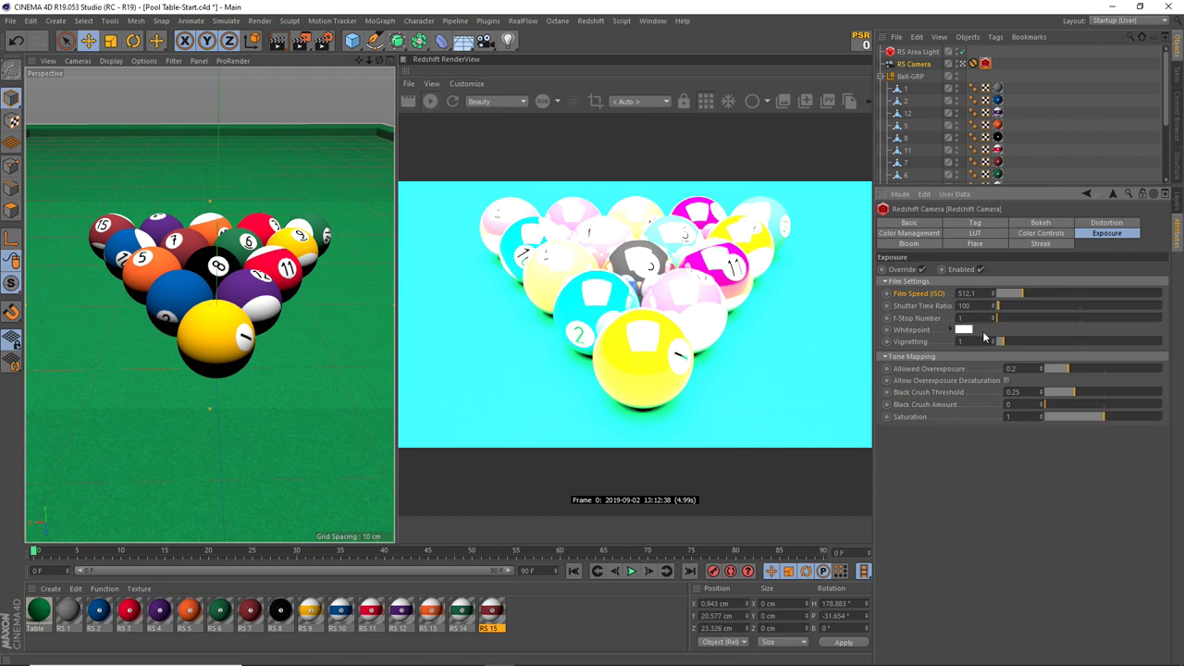
left_click_drag(1027, 293, 982, 293)
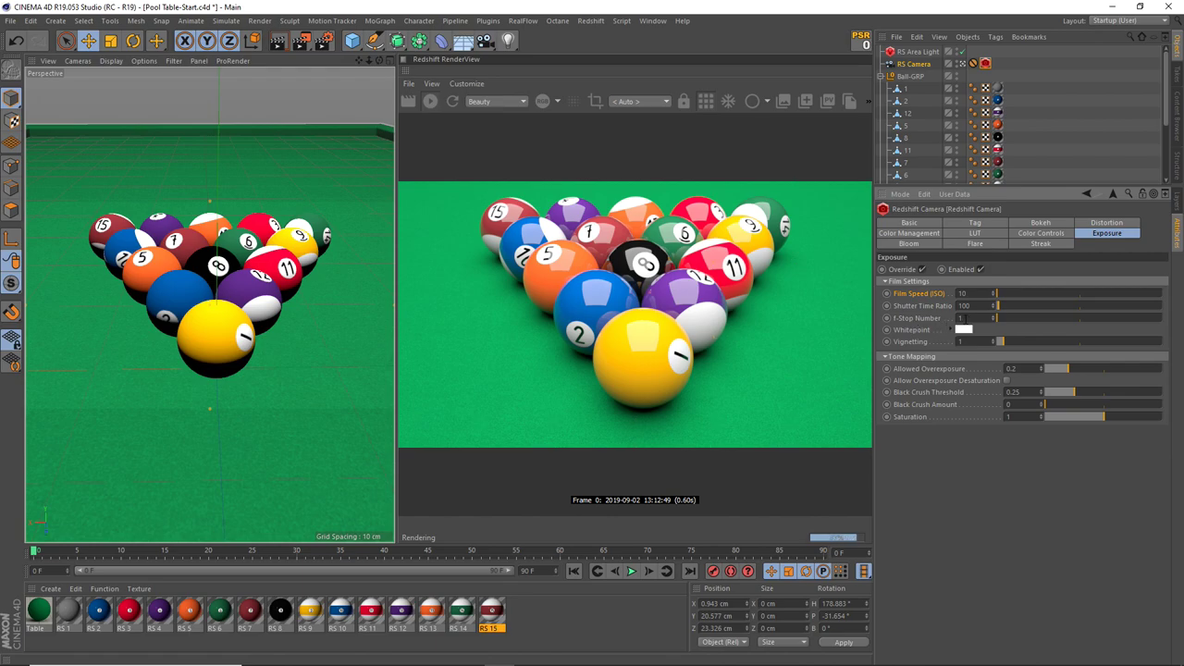
Step: Re-edit the f-Stop Number, entering 0 and then 0.2
left_click(964, 317)
type("0")
key("Return")
double_click(973, 316)
type("0.2")
Step: Set the RS Camera's F-Stop to 1 on its Physical settings
left_click(913, 64)
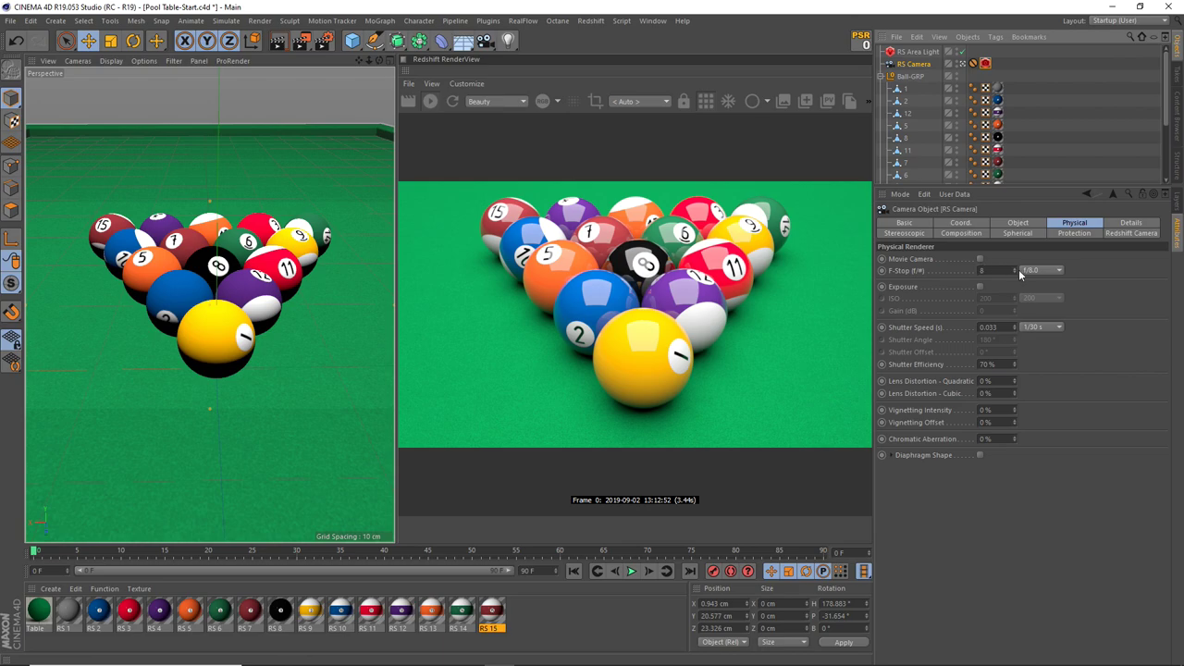
double_click(981, 270)
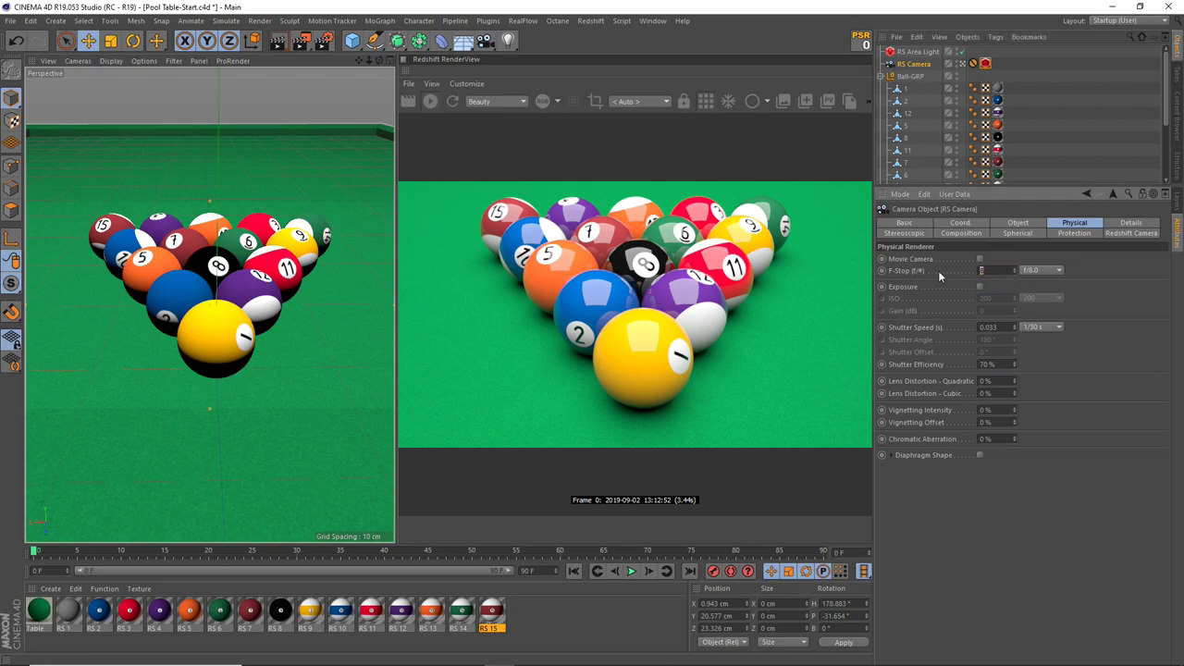
type("1")
key("Return")
Step: Enable front and rear depth-of-field blur and confirm the Focus Distance value
left_click(1125, 223)
left_click(958, 326)
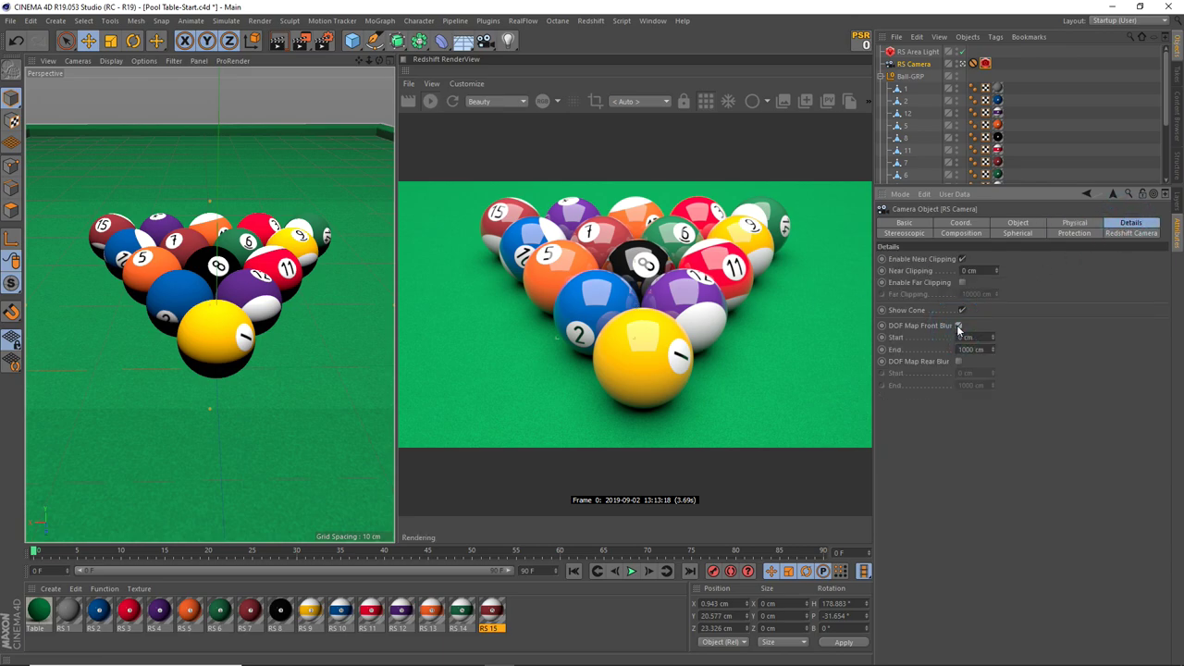
left_click(958, 361)
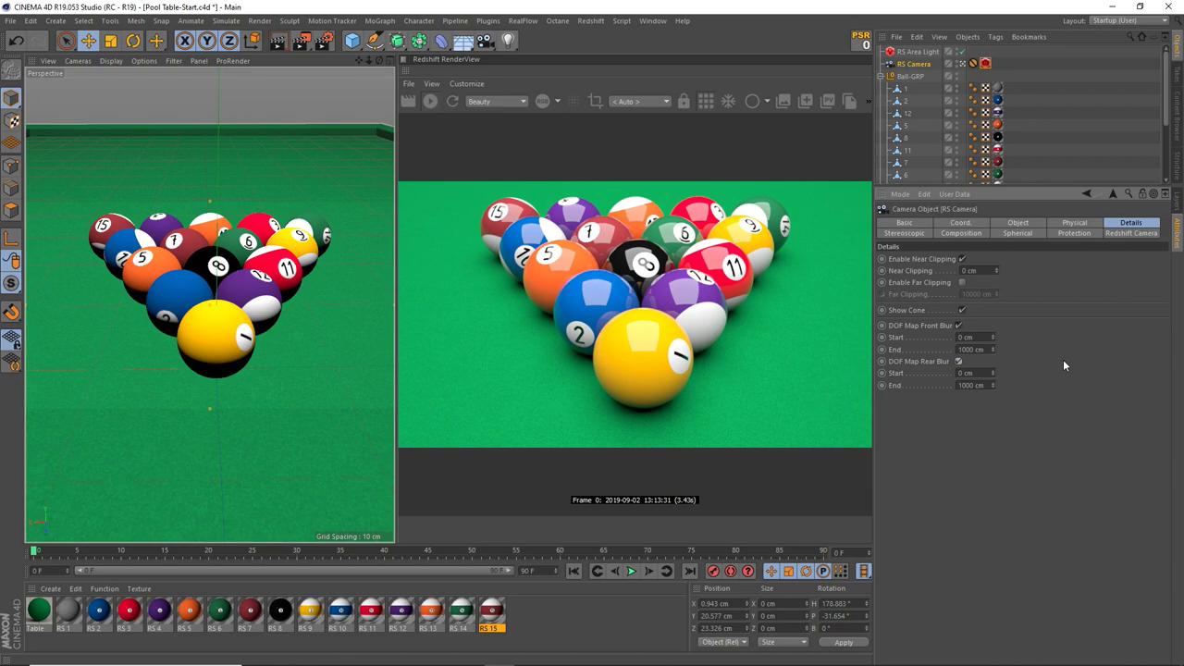
left_click(1017, 224)
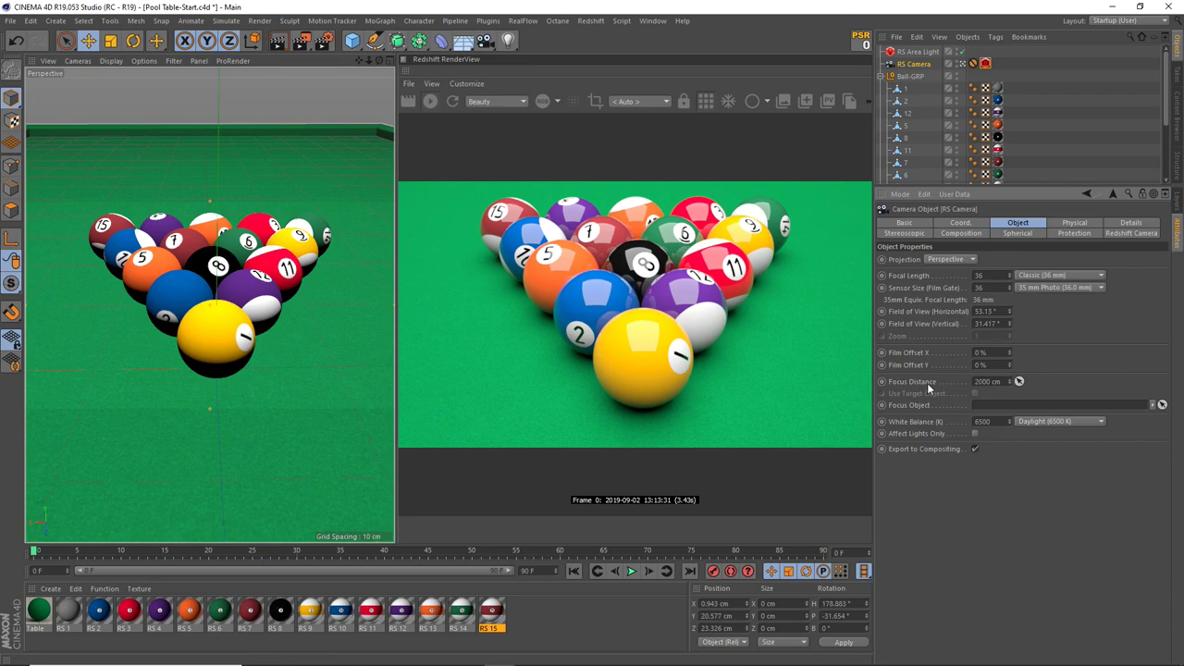
left_click(989, 381)
left_click(996, 375)
key("Return")
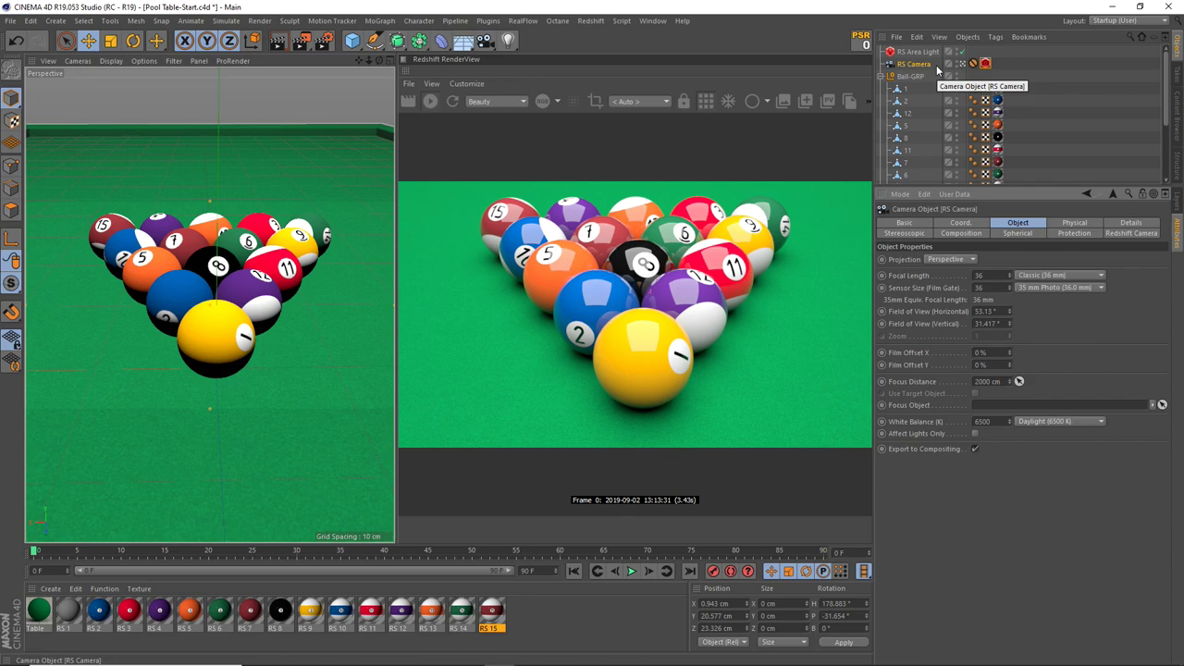
Step: Drag ball 1 into the RS Camera's Focus Object field, giving a 29.052 cm focus distance
left_click(922, 65)
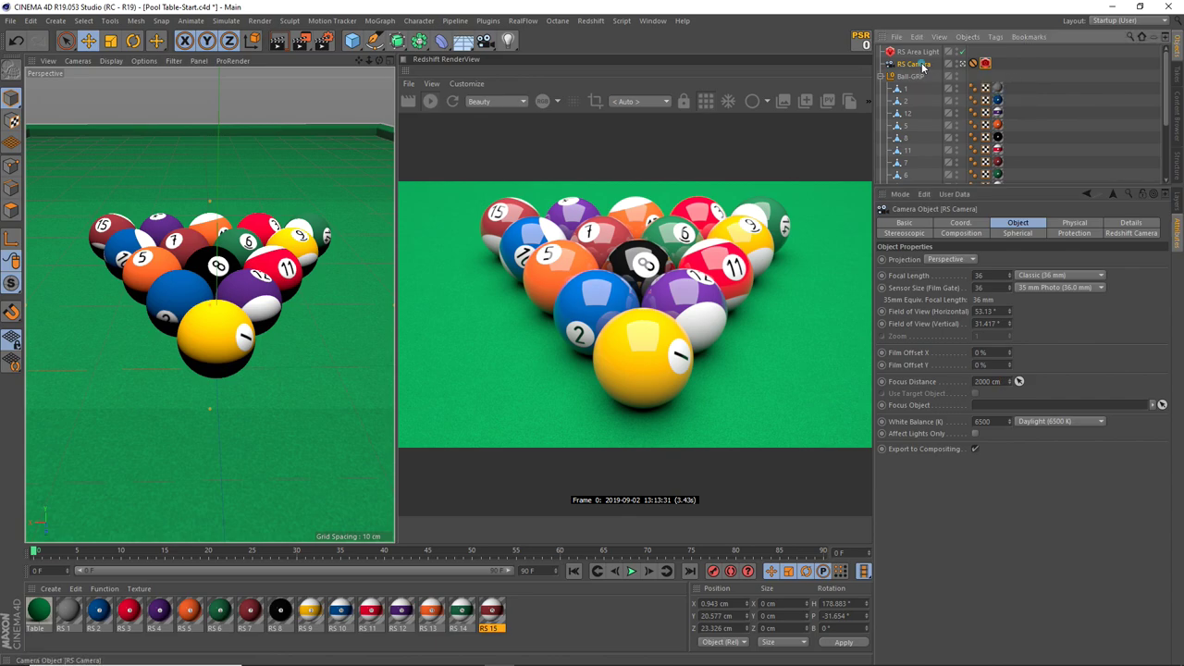
left_click(985, 63)
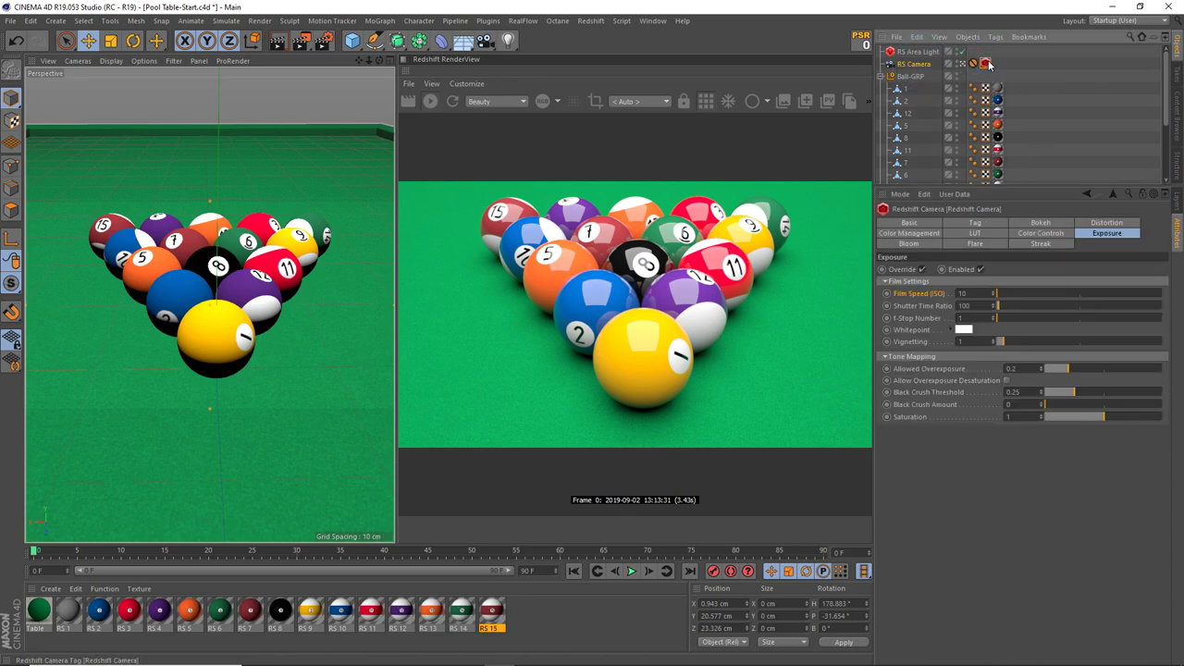
left_click(920, 63)
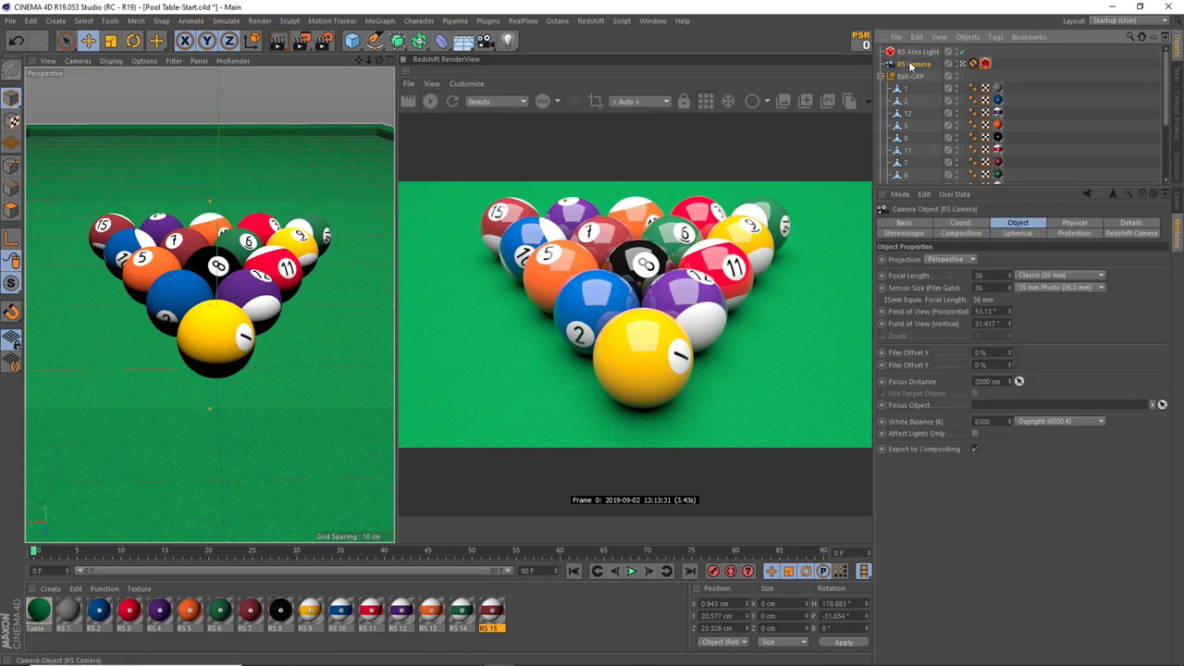
left_click(986, 63)
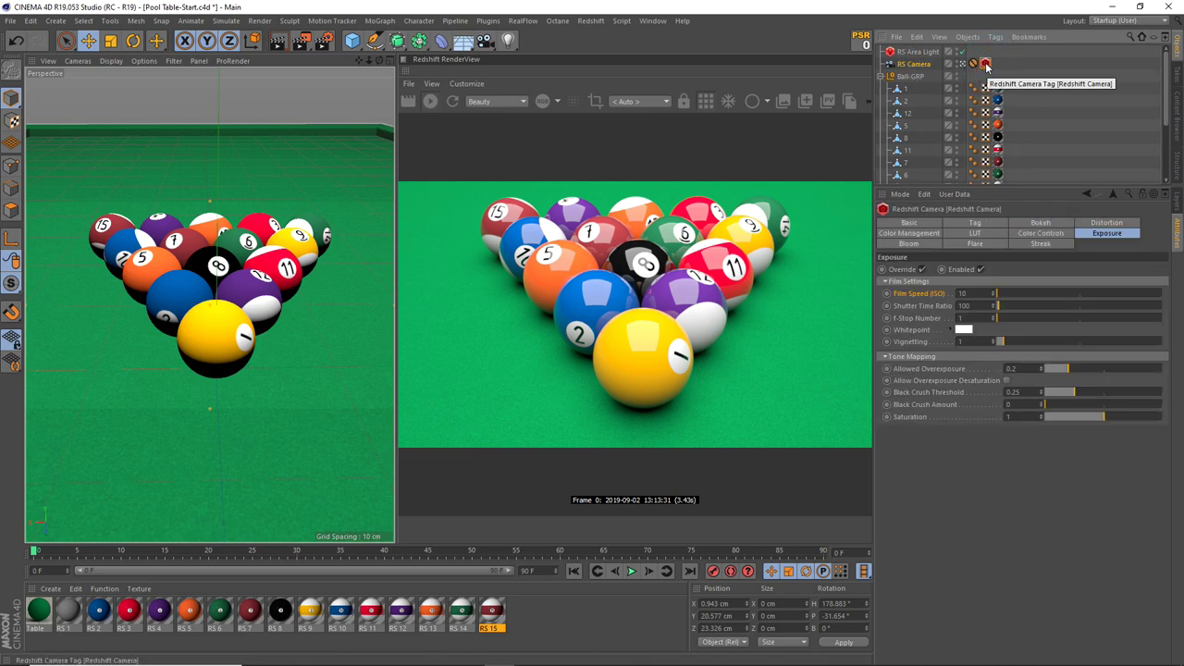
left_click(928, 65)
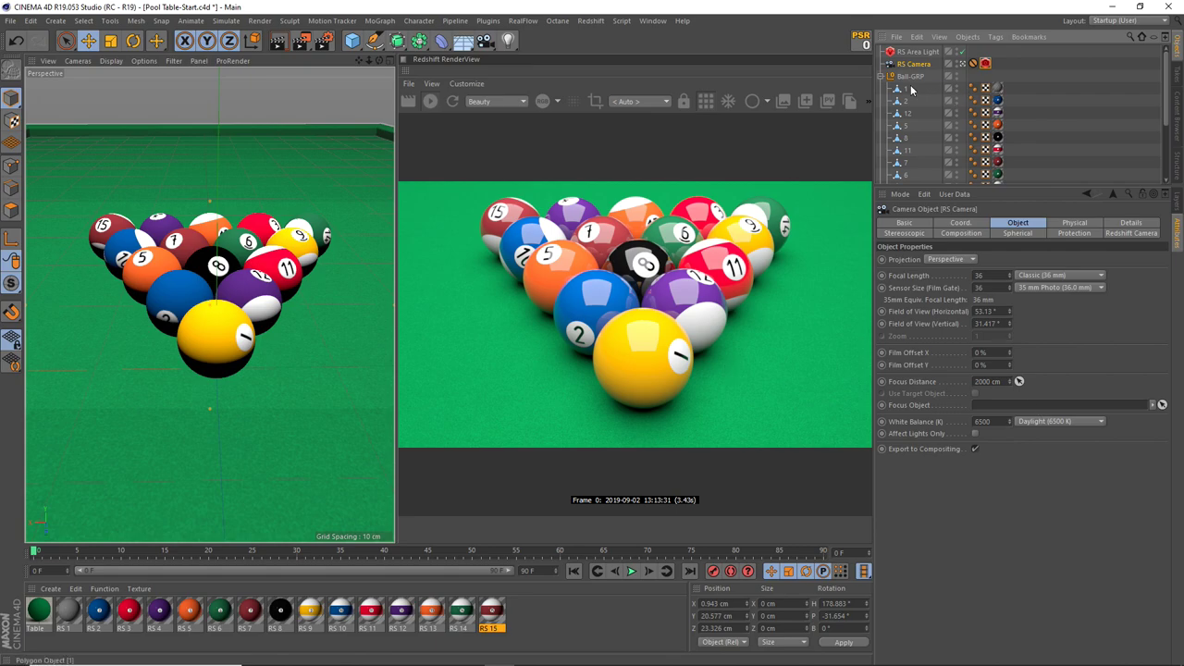
mouse_move(908, 87)
left_mouse_down()
mouse_move(898, 90)
mouse_move(992, 405)
left_mouse_up()
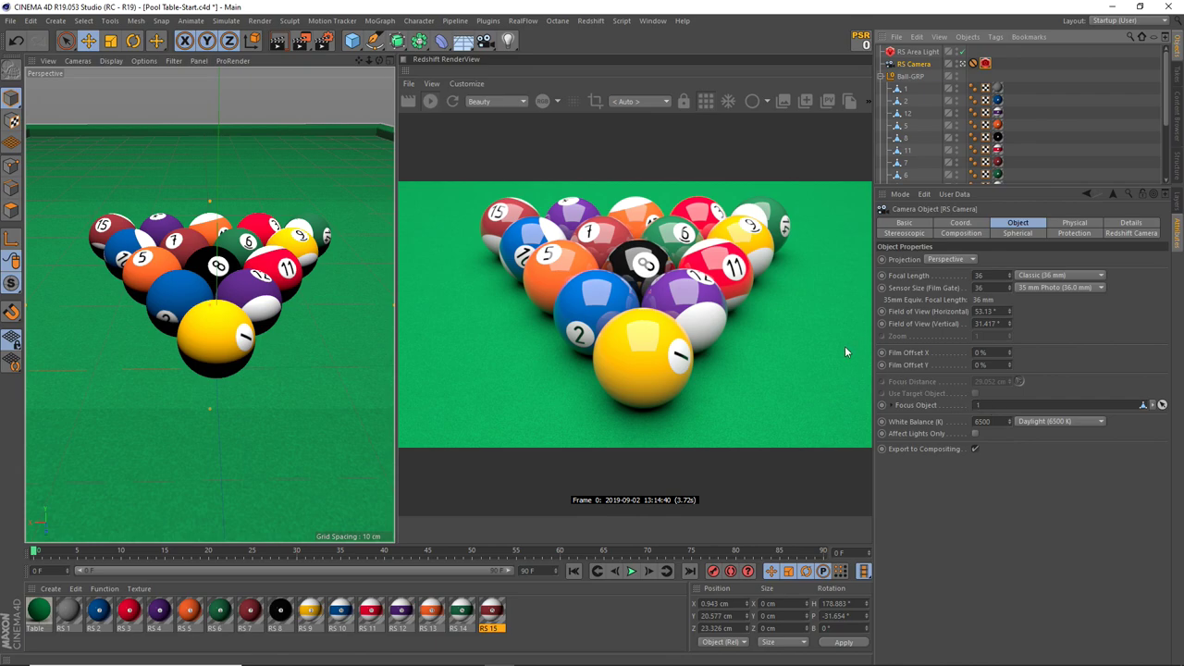
Step: Turn on Redshift progressive rendering in Render Settings
left_click(320, 43)
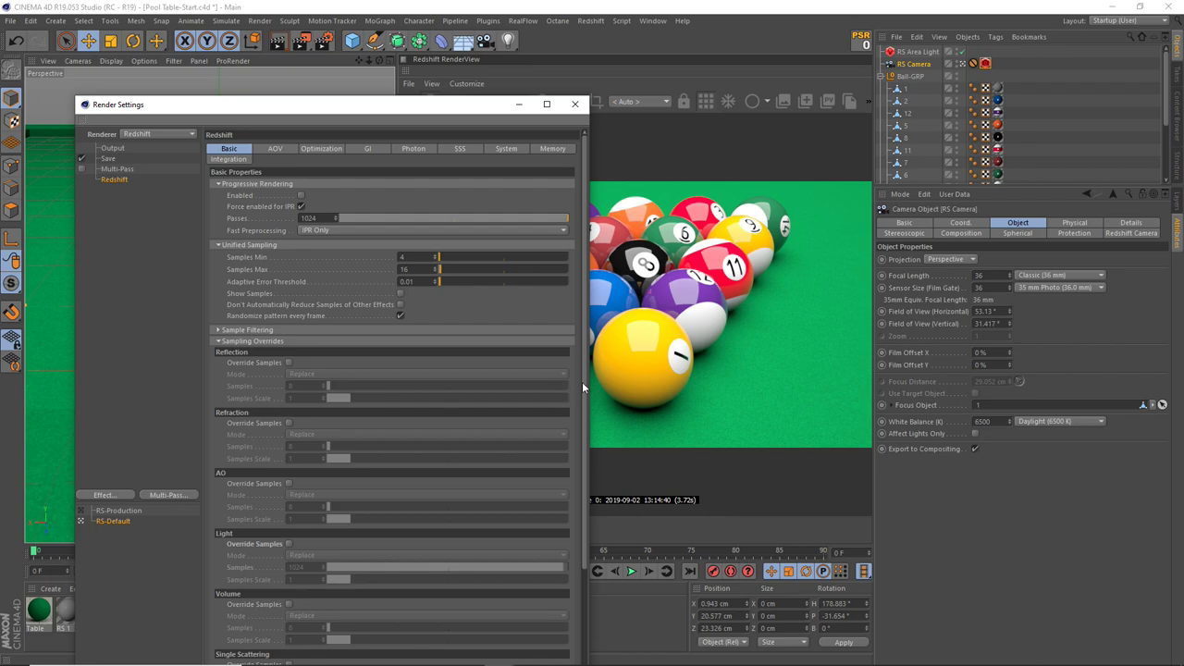
left_click(300, 196)
left_click(407, 256)
left_click_drag(422, 109, 403, 143)
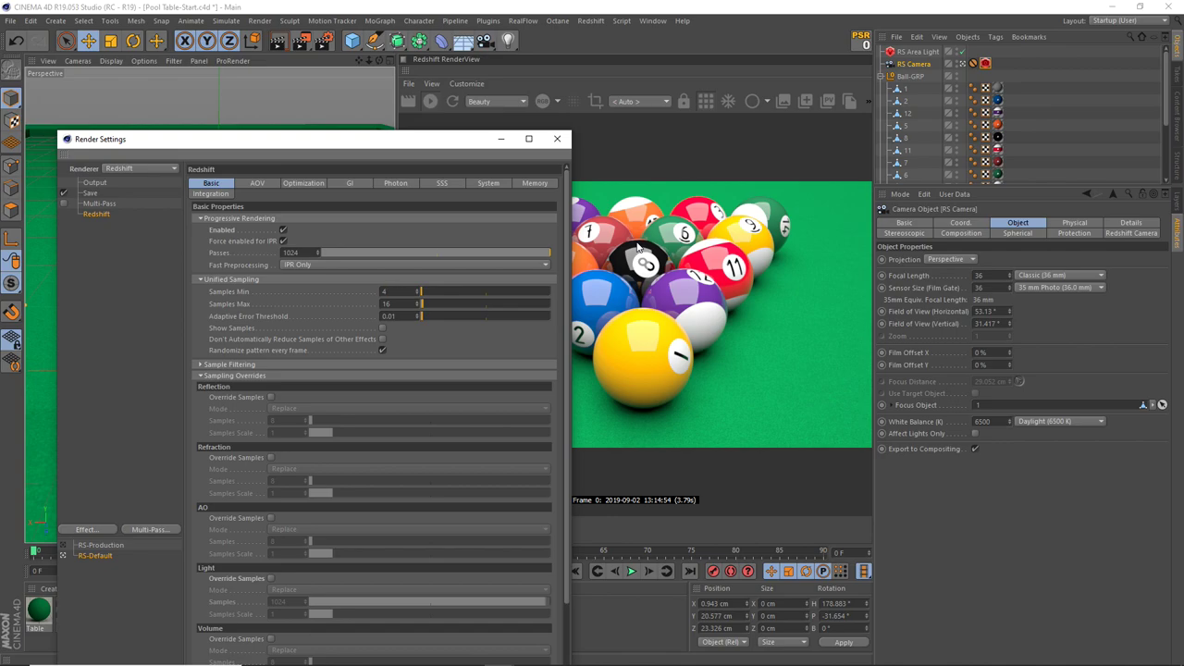
left_click(383, 292)
type("4")
key("Tab")
Step: Set Redshift minimum samples to 16 and maximum samples to 512
left_click(381, 292)
left_click(398, 290)
type("16")
left_click(387, 303)
type("512")
key("Return")
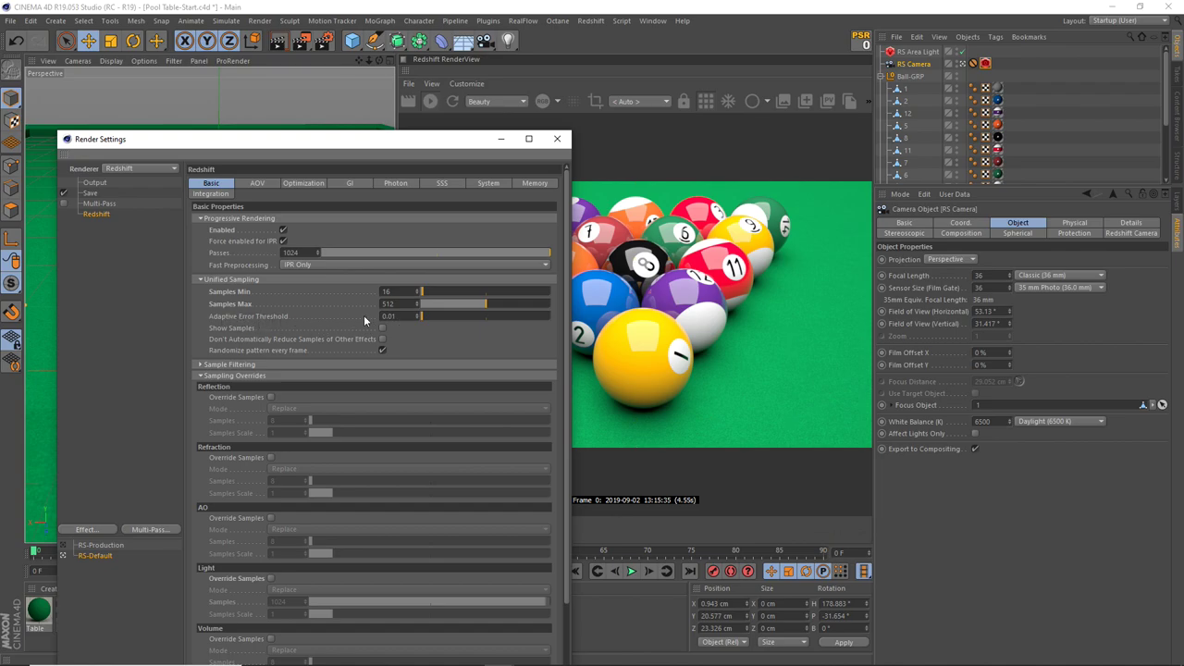
Step: Set the adaptive error threshold to 0.001, keeping max samples at 512, and close Render Settings
left_click(404, 315)
key("Return")
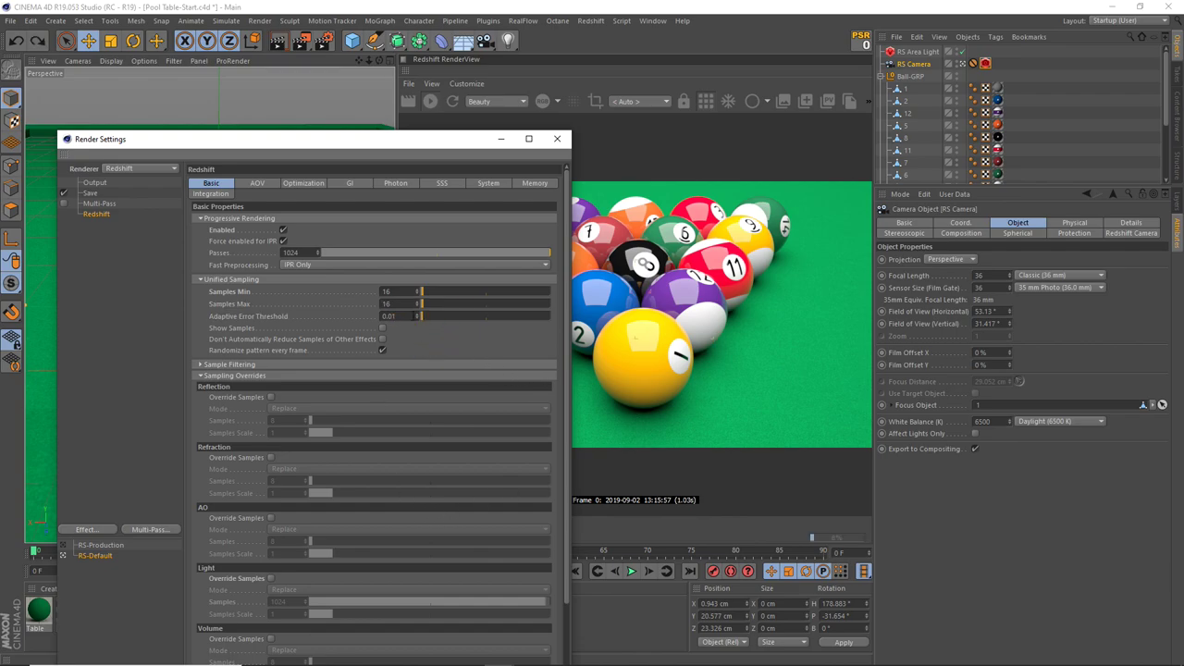
double_click(398, 303)
type("512")
key("Return")
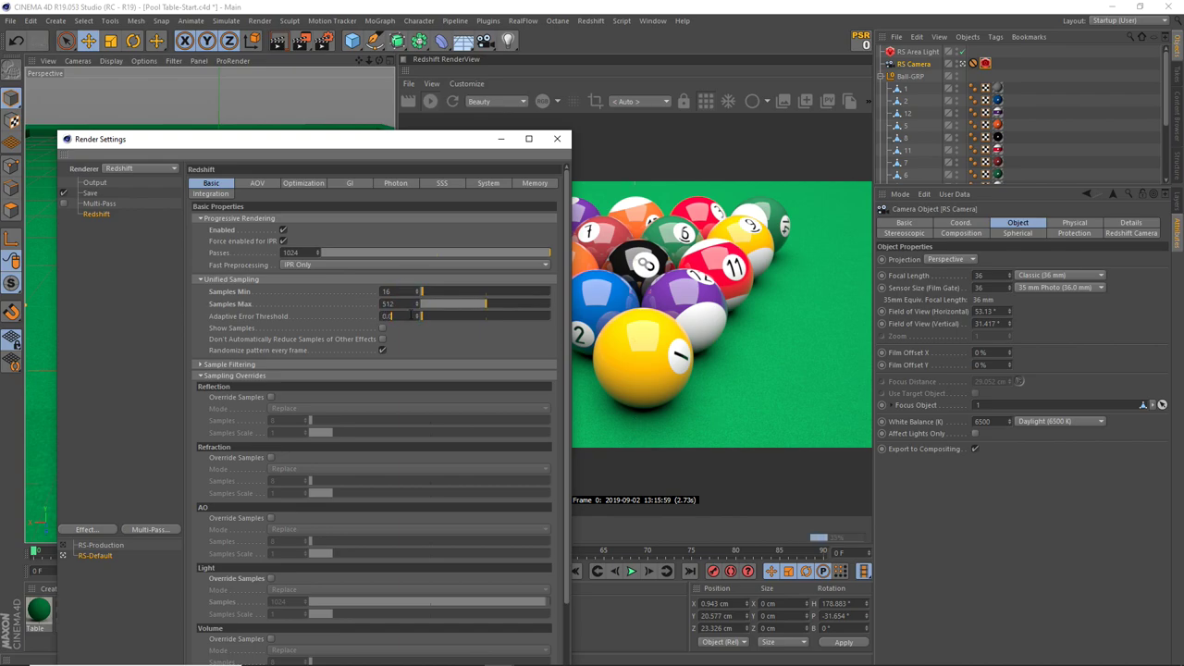
type("01")
key("Return")
left_click(557, 139)
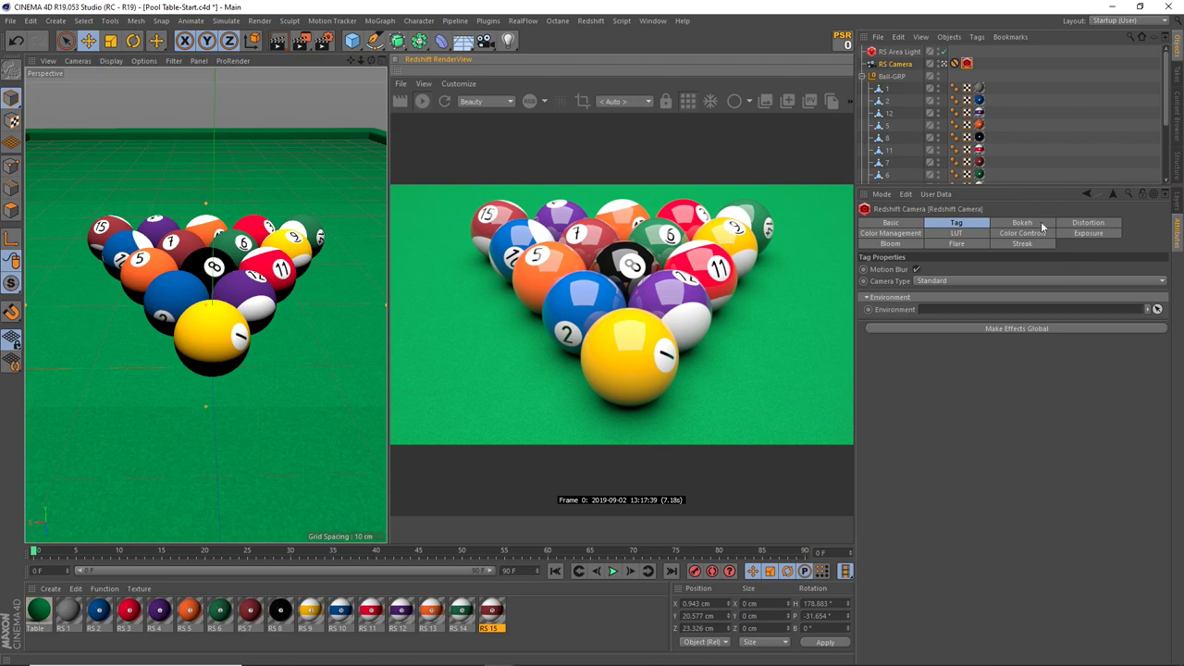
Step: Check that the RS Camera's F-Stop is still 1 on the Physical tab
left_click(895, 64)
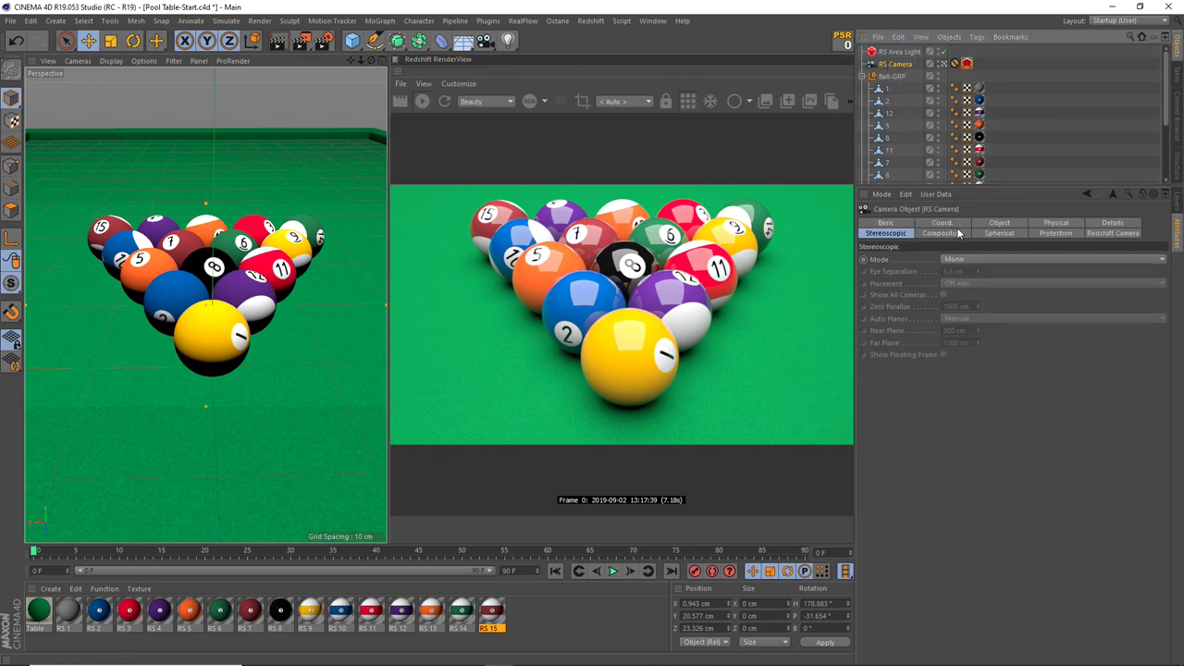
left_click(998, 226)
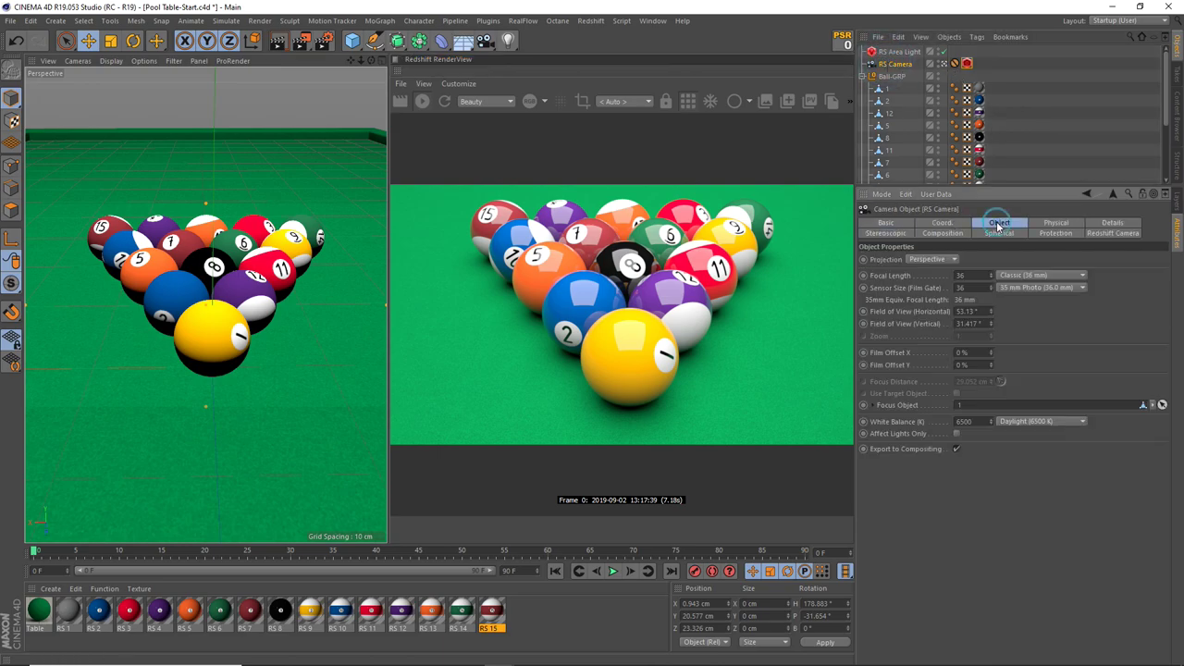
left_click(1054, 226)
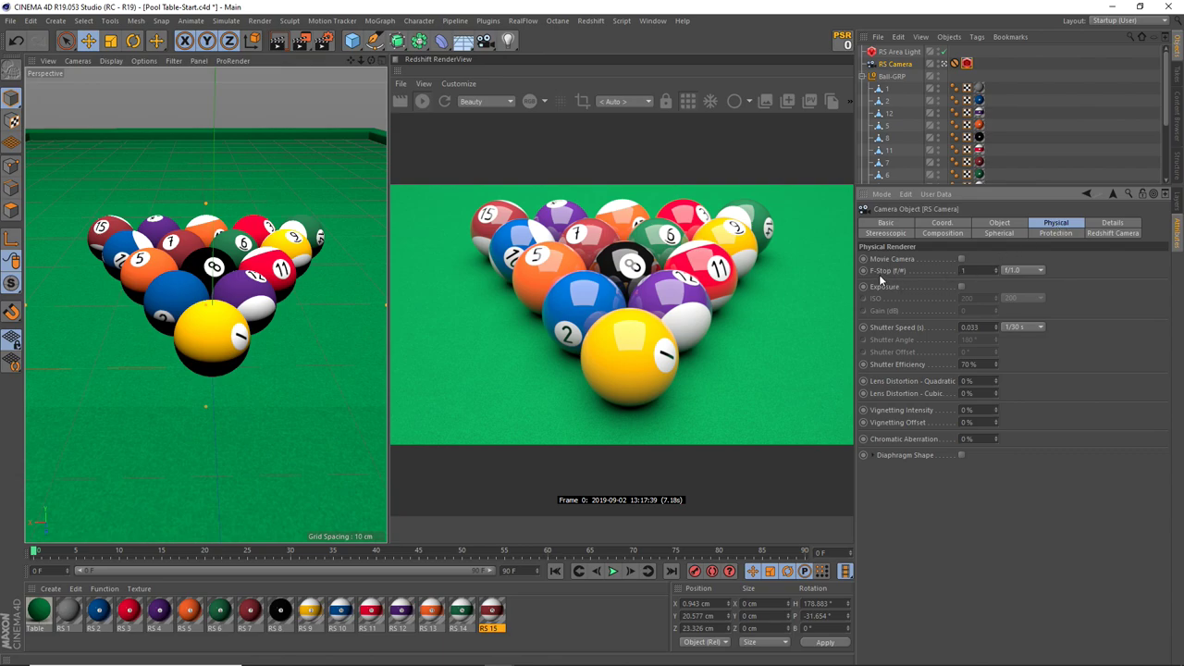
left_click(985, 270)
left_click(962, 270)
left_click(1045, 287)
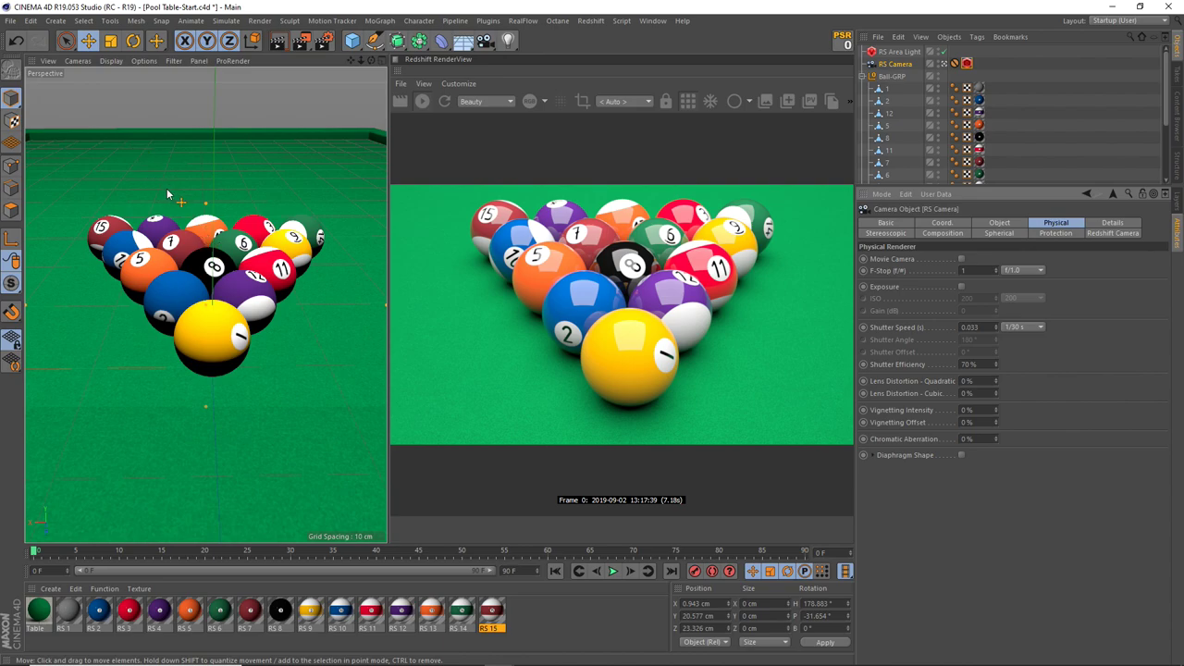
Step: Turn on the viewport Depth of Field preview and reopen Render Settings
left_click(141, 62)
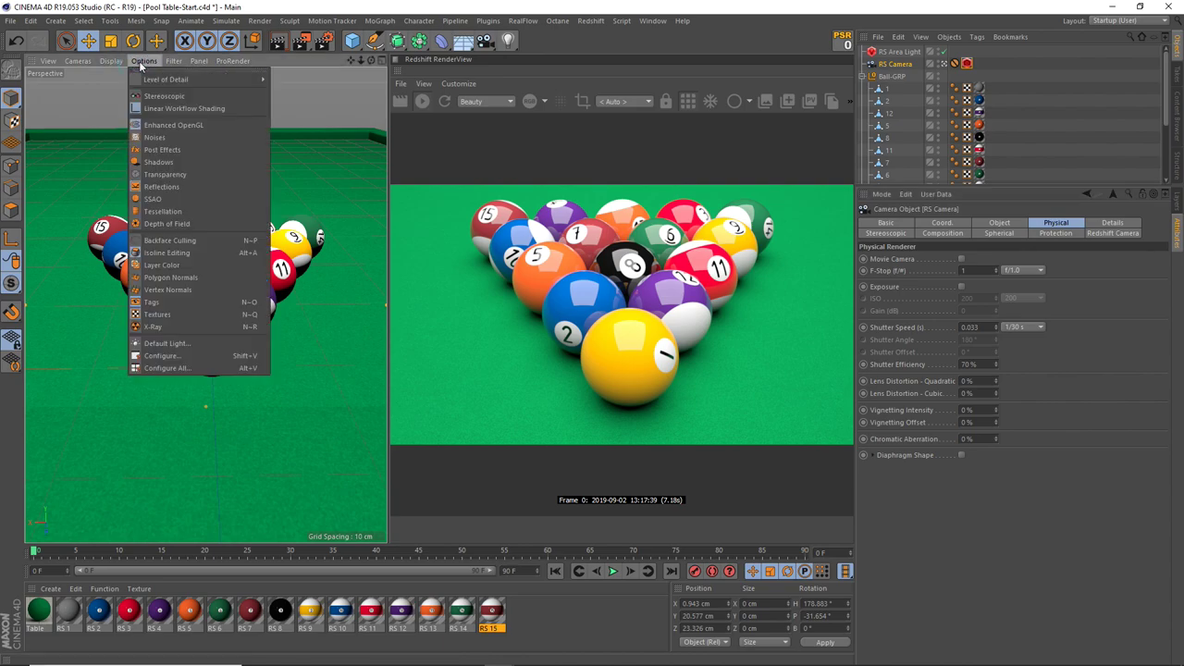
left_click(177, 224)
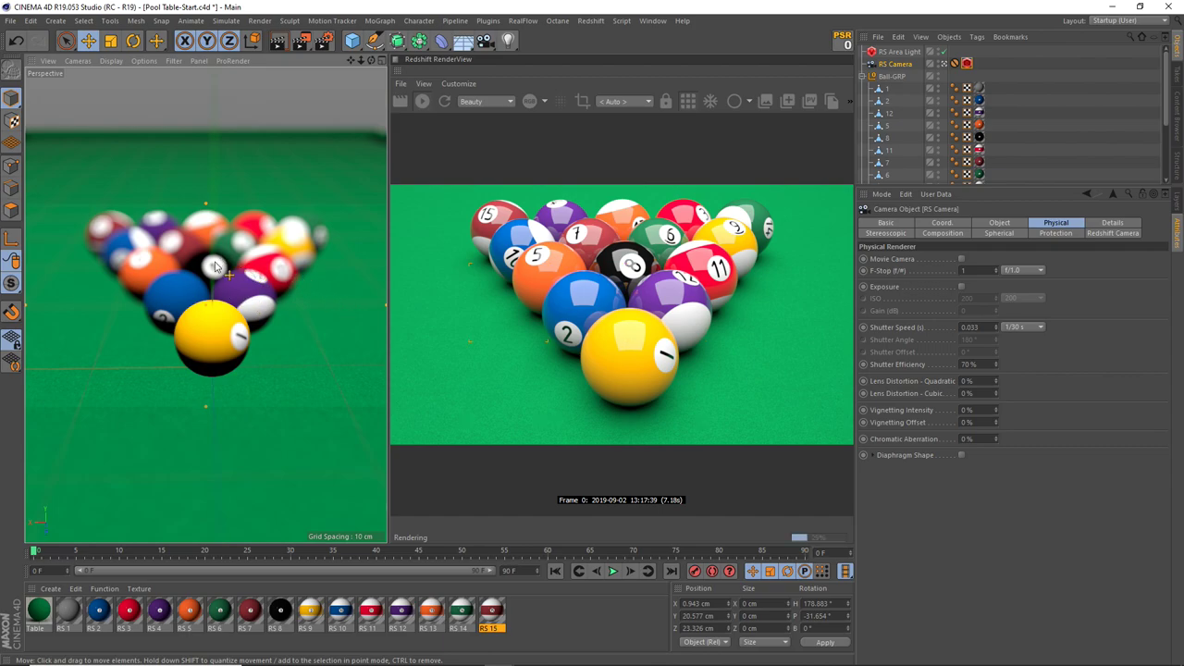
left_click(144, 62)
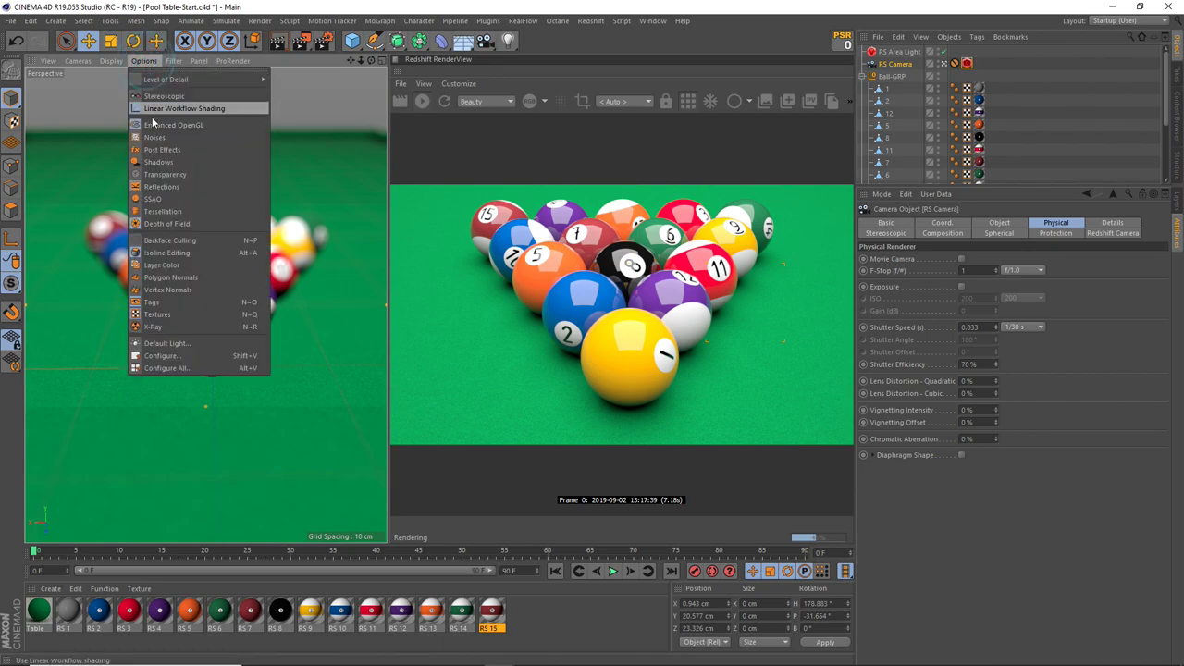
left_click(181, 225)
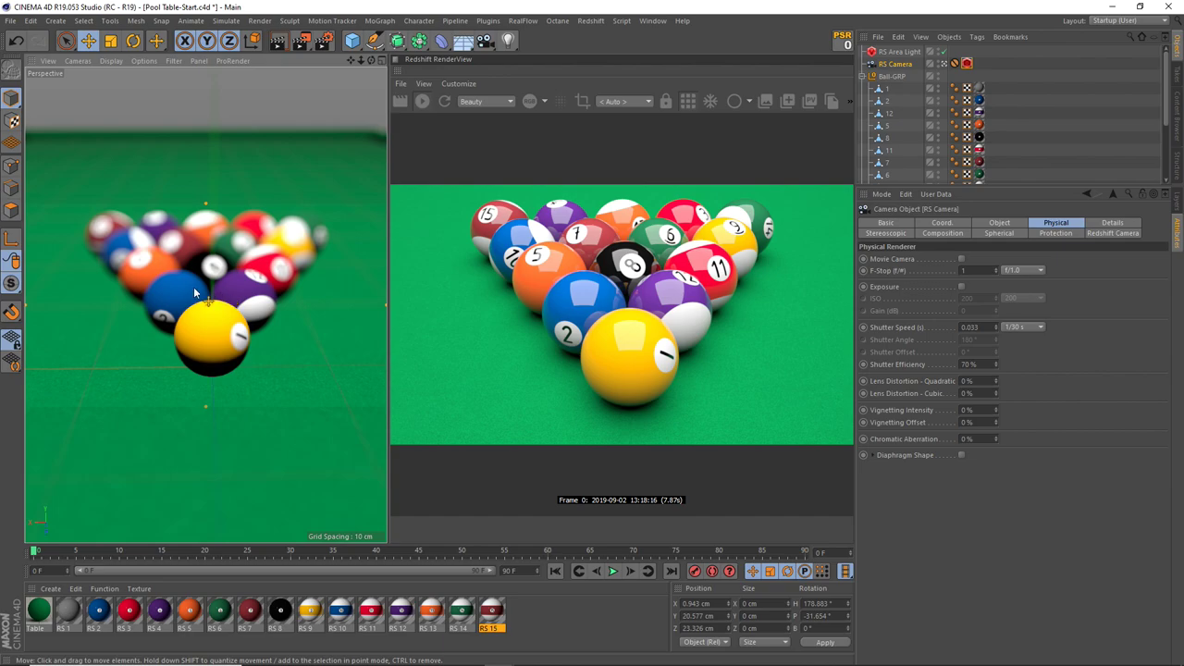
left_click(322, 40)
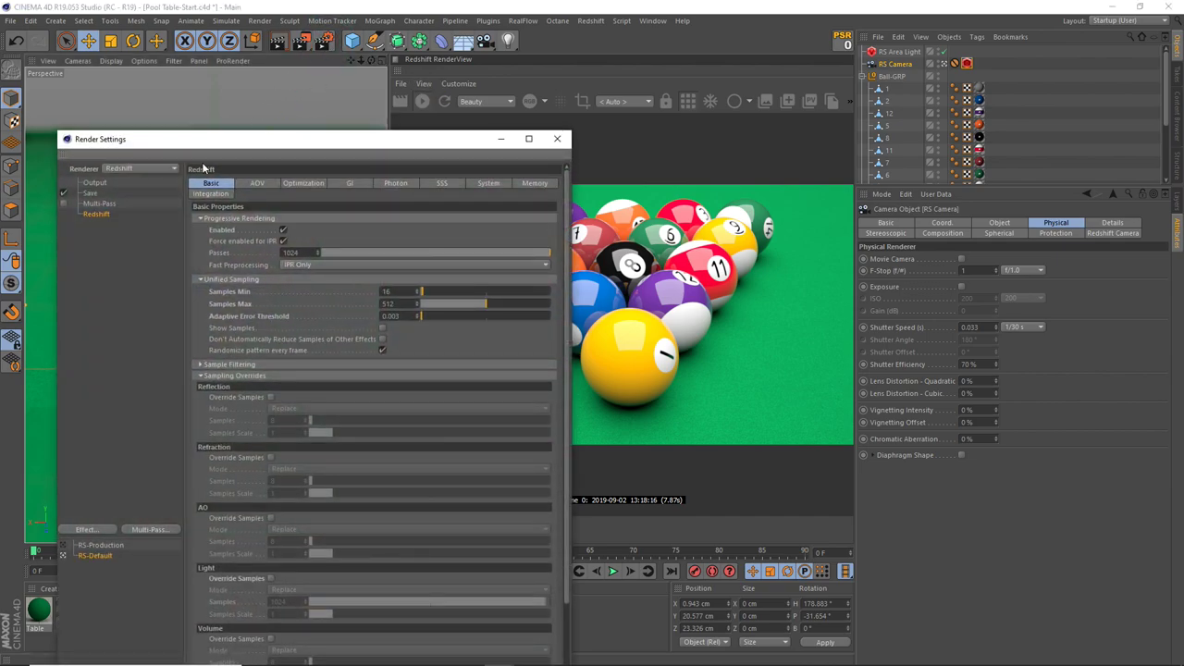
Step: Look at the Depth of Field entry in the render Effect list, then close Render Settings
left_click_drag(236, 140, 436, 152)
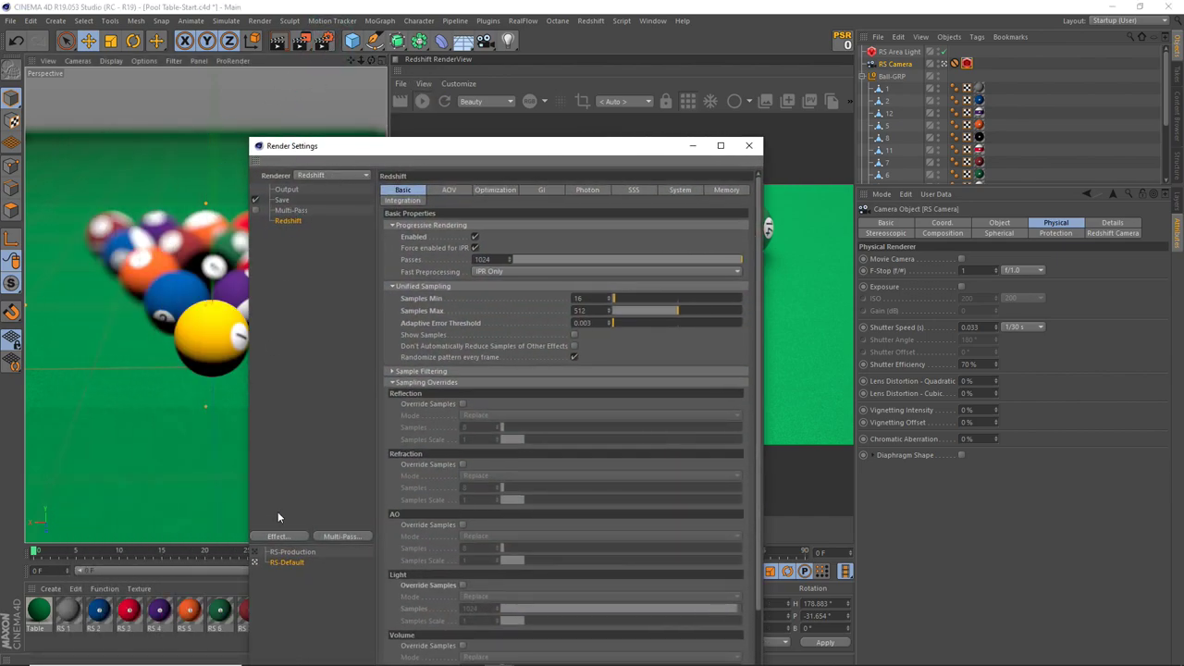
left_click(294, 543)
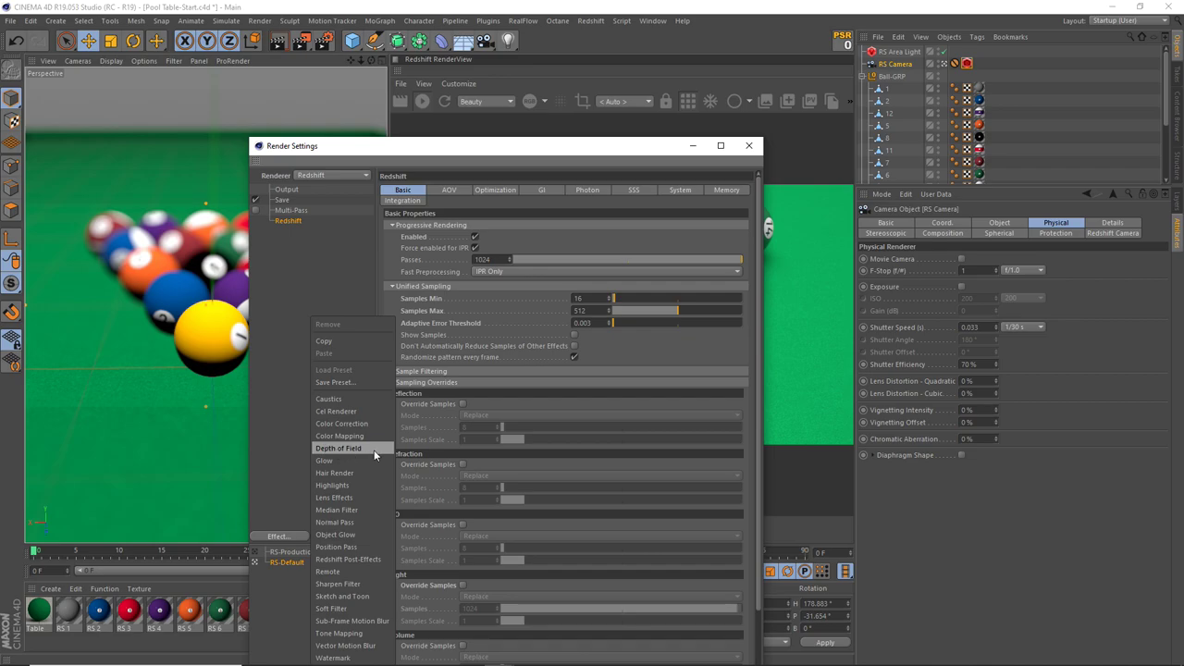
left_click(633, 158)
left_click(748, 145)
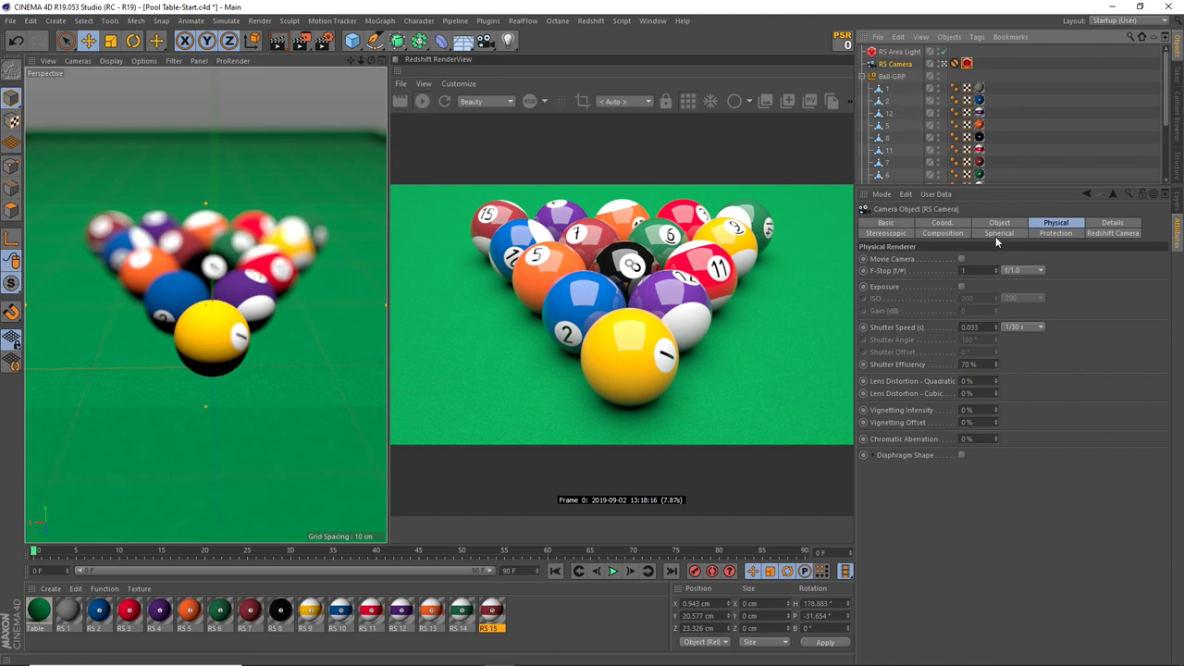
Step: Check Override and Enabled in the Redshift Camera tag's Bokeh tab, then return to the camera's focus settings
left_click(966, 63)
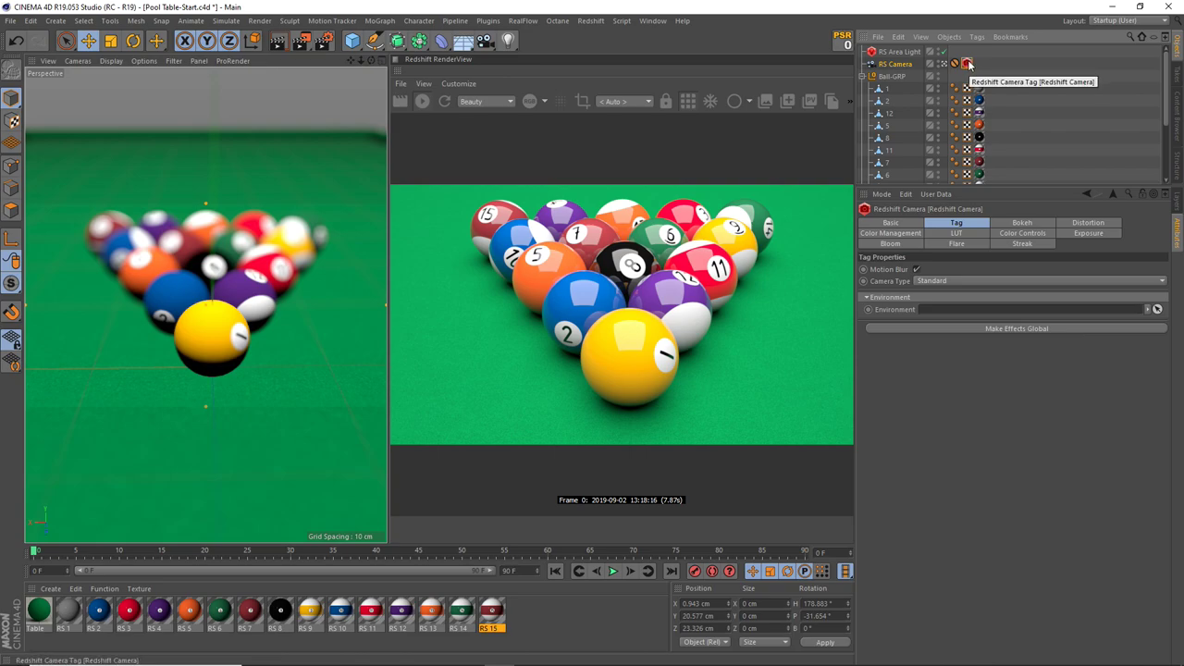
left_click(1025, 223)
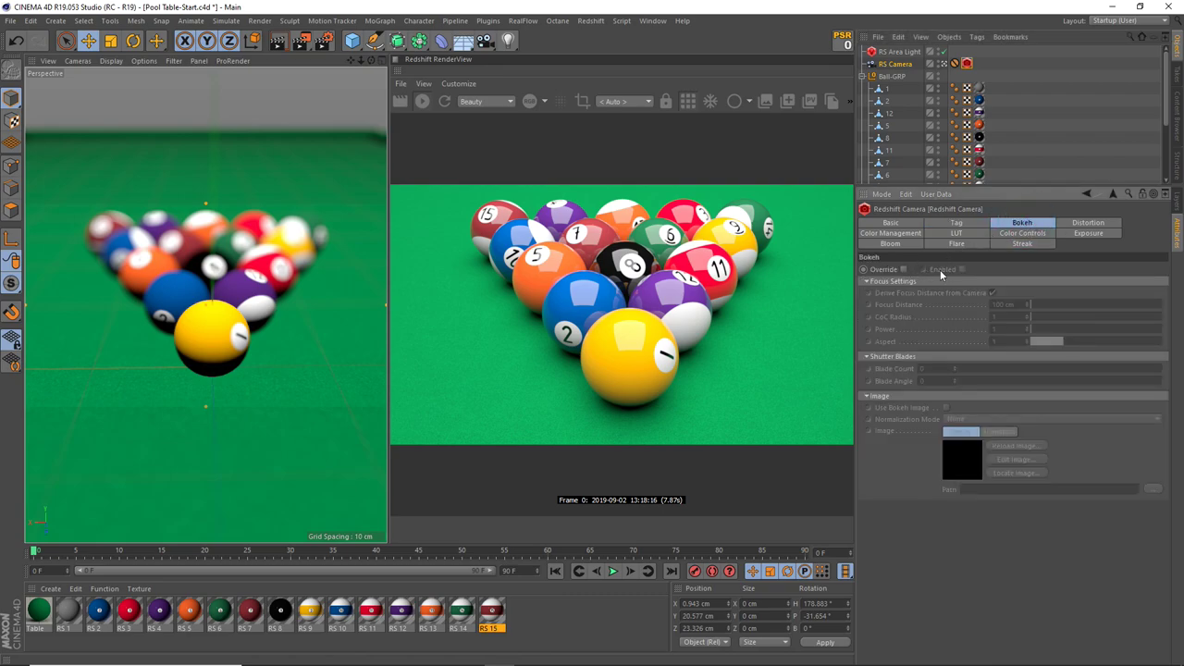
left_click(903, 269)
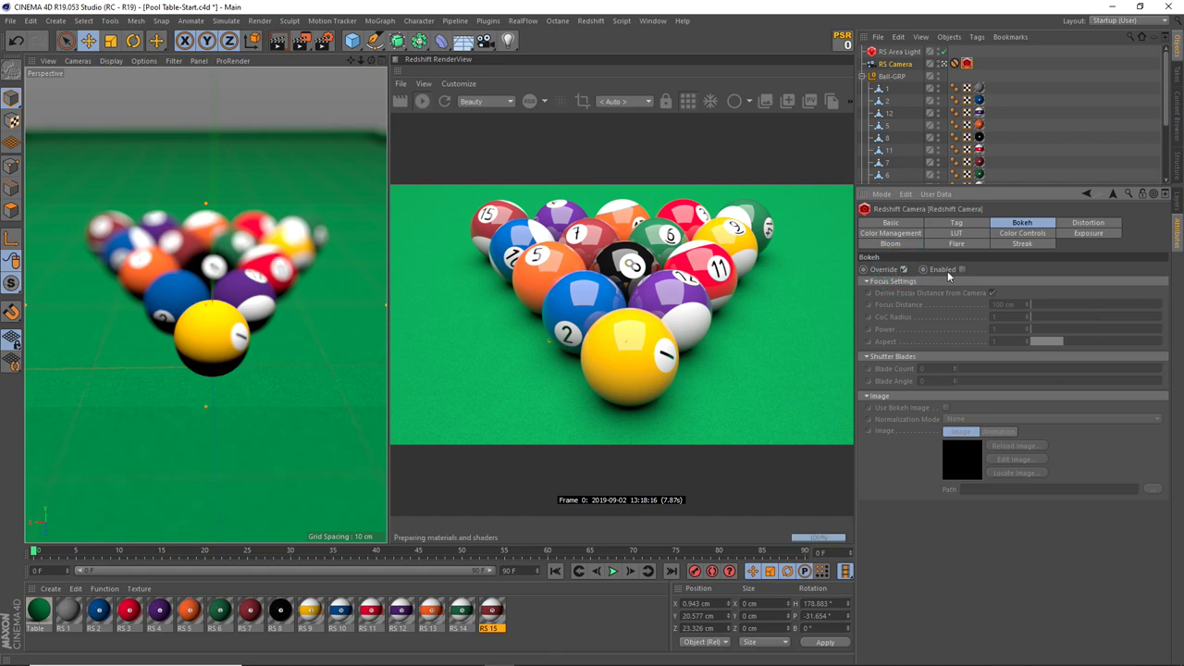
left_click(962, 269)
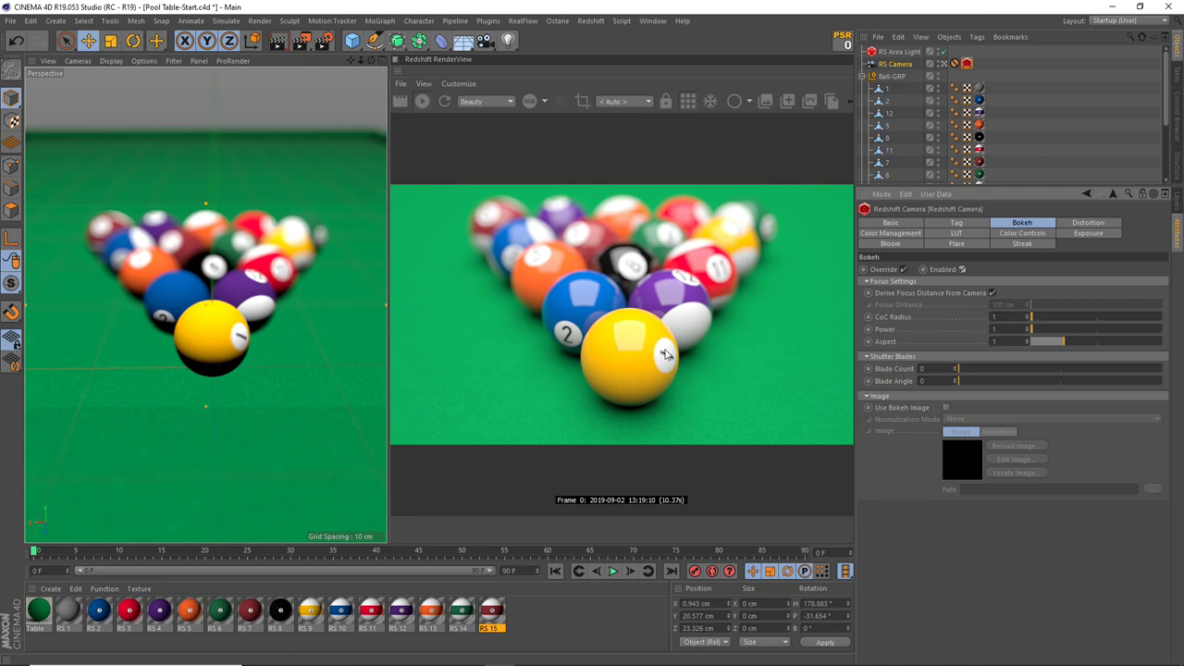
left_click(912, 64)
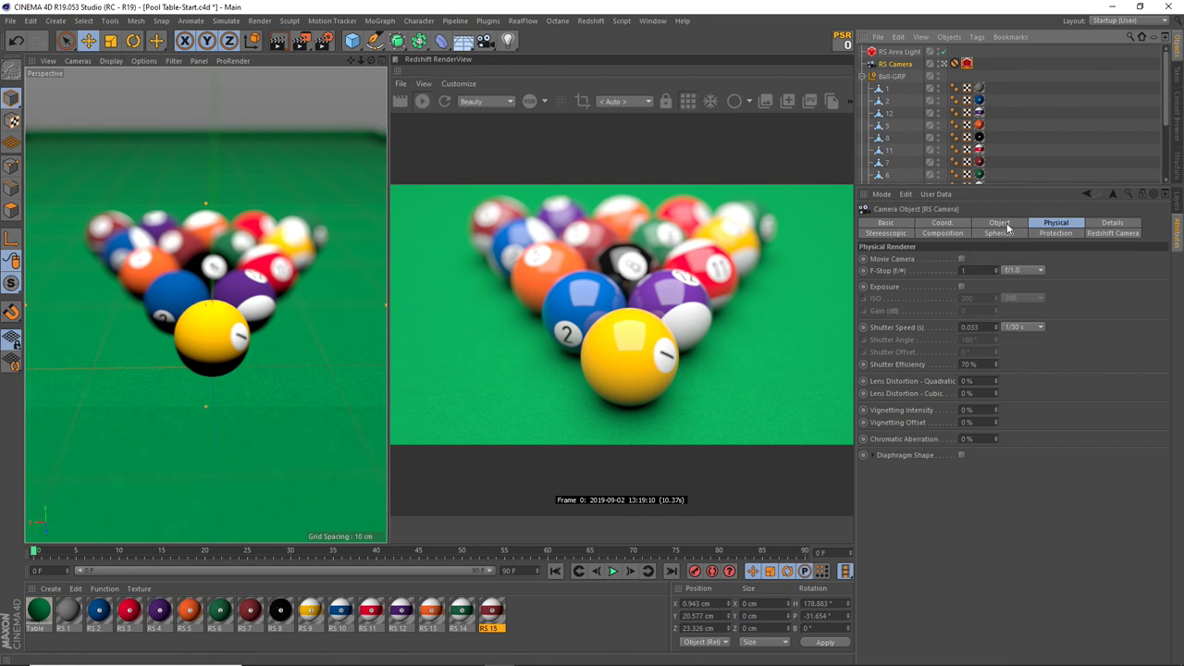
left_click(1007, 224)
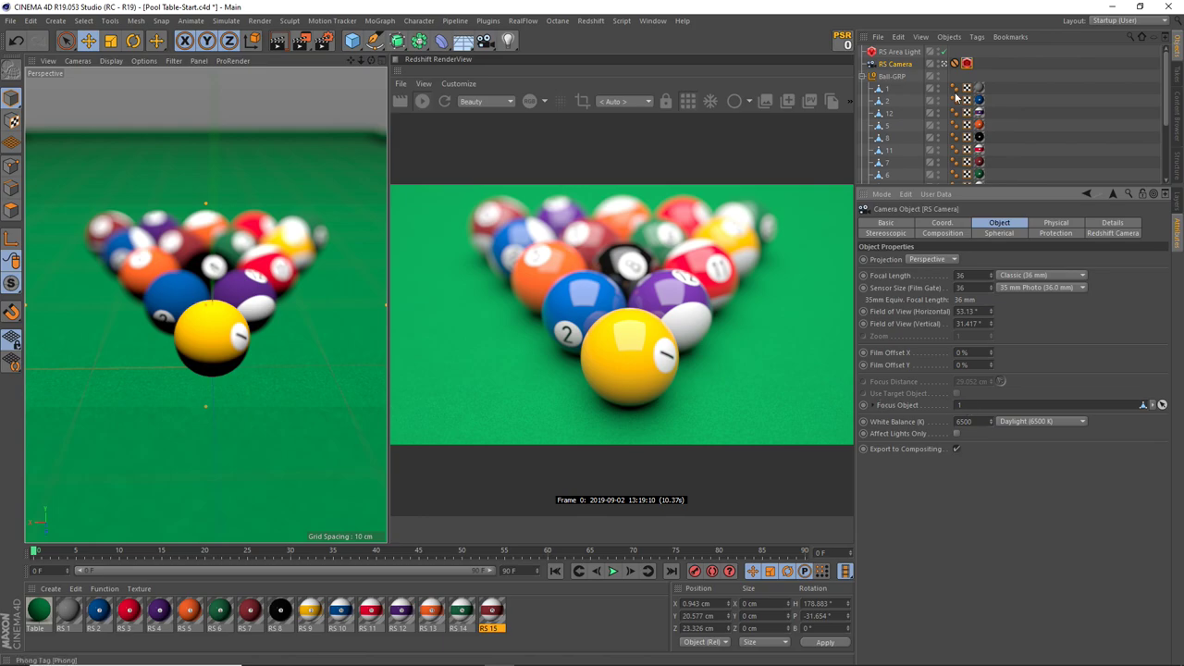
left_click_drag(1168, 84, 1167, 102)
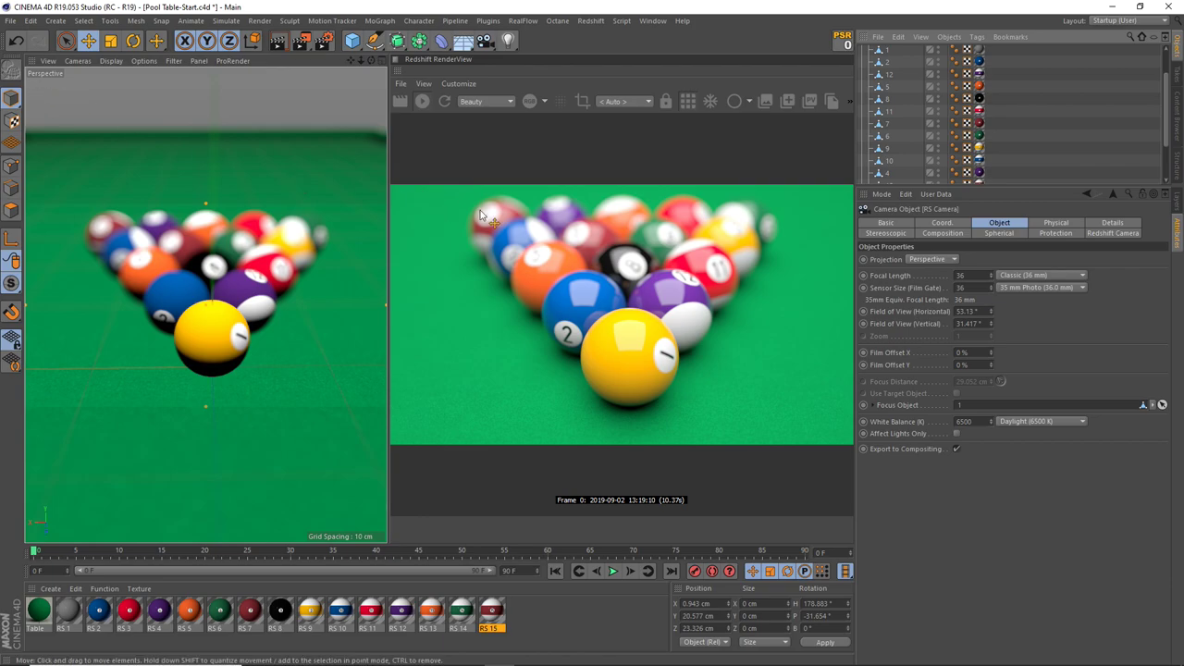
Step: Turn off the viewport depth-of-field preview and make ball 15 the camera's focus object
left_click(144, 61)
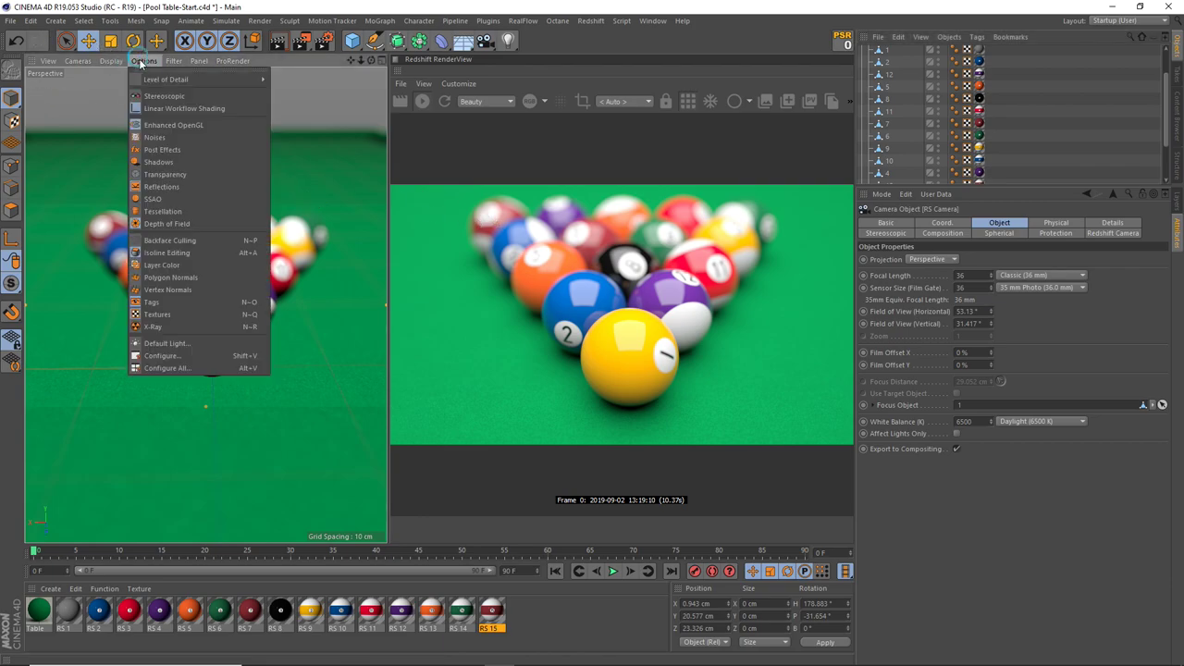
left_click(159, 224)
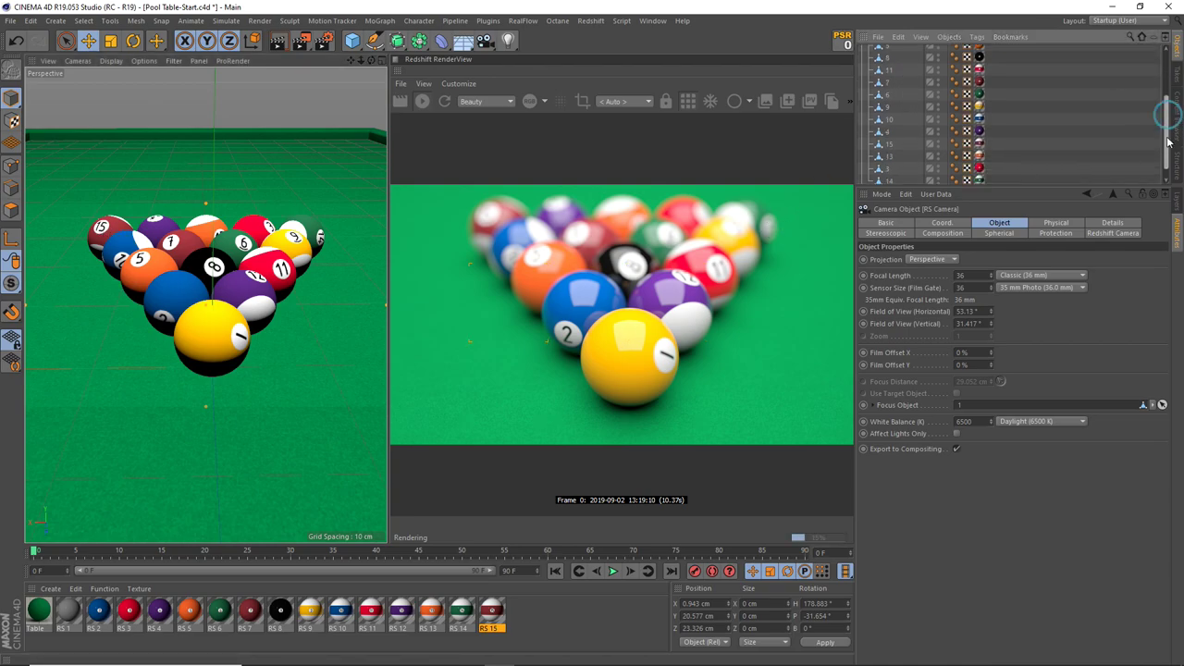
scroll(1164, 118, "down", 3)
left_click_drag(883, 130, 964, 410)
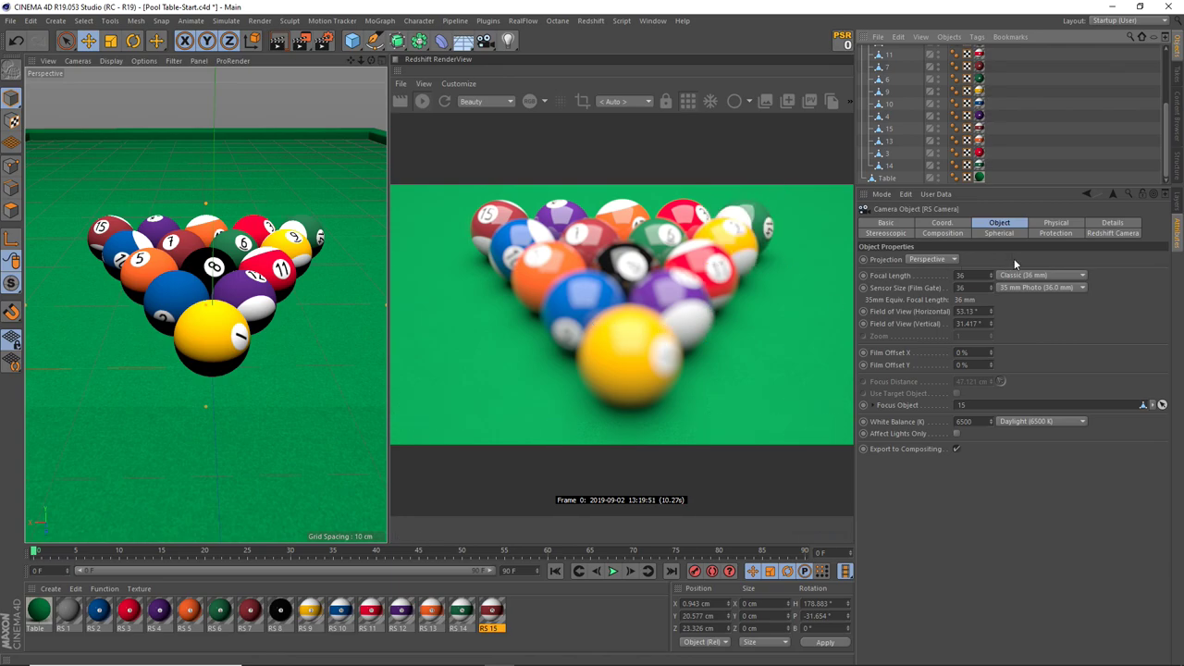
Step: Confirm the RS Camera's F-Stop of 1 on the Physical tab
left_click(941, 224)
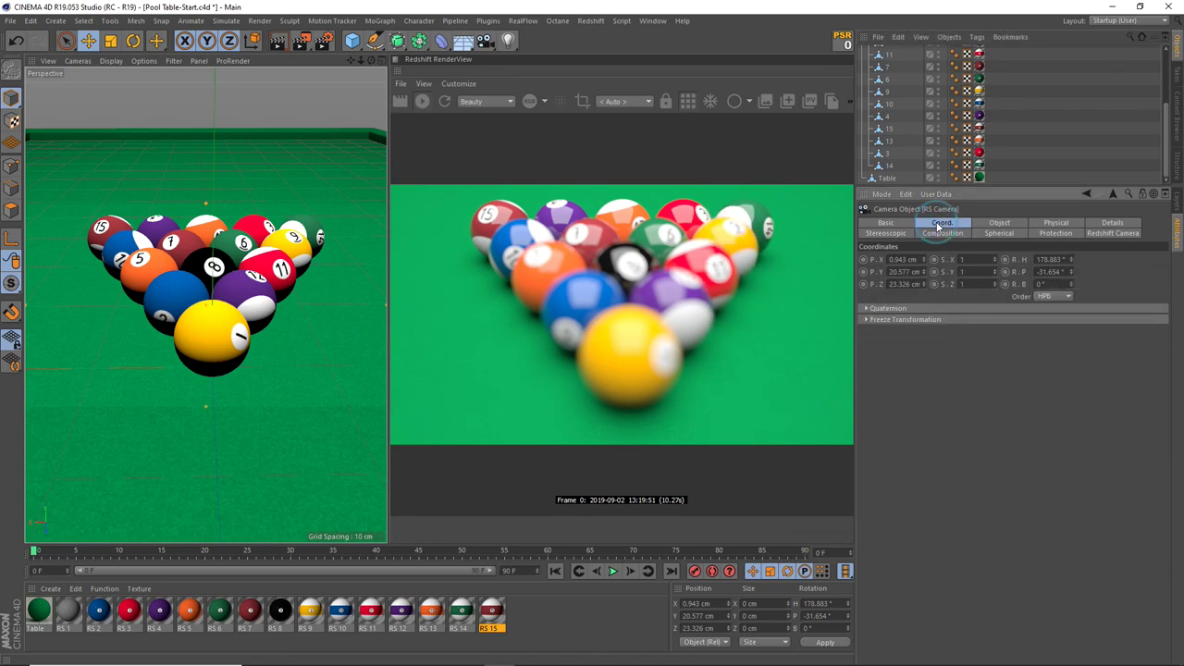
left_click(1055, 223)
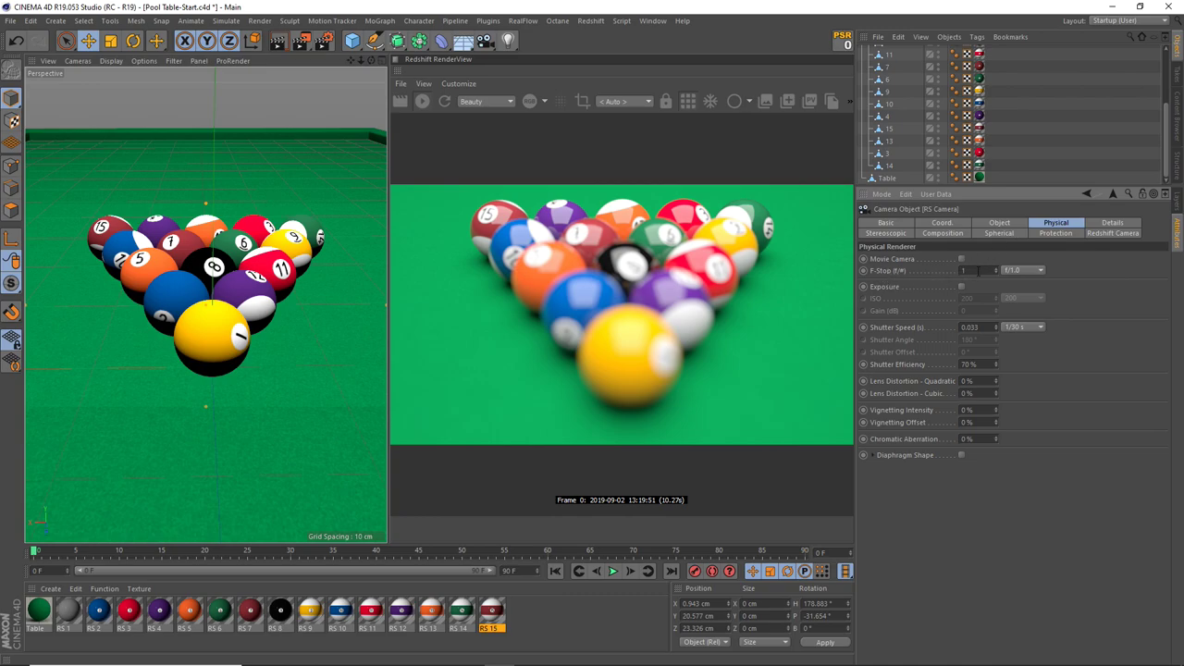
type("1")
left_click(972, 266)
Step: Clear the camera's Focus Object, leaving a 47.121 cm focus distance
left_click(1005, 223)
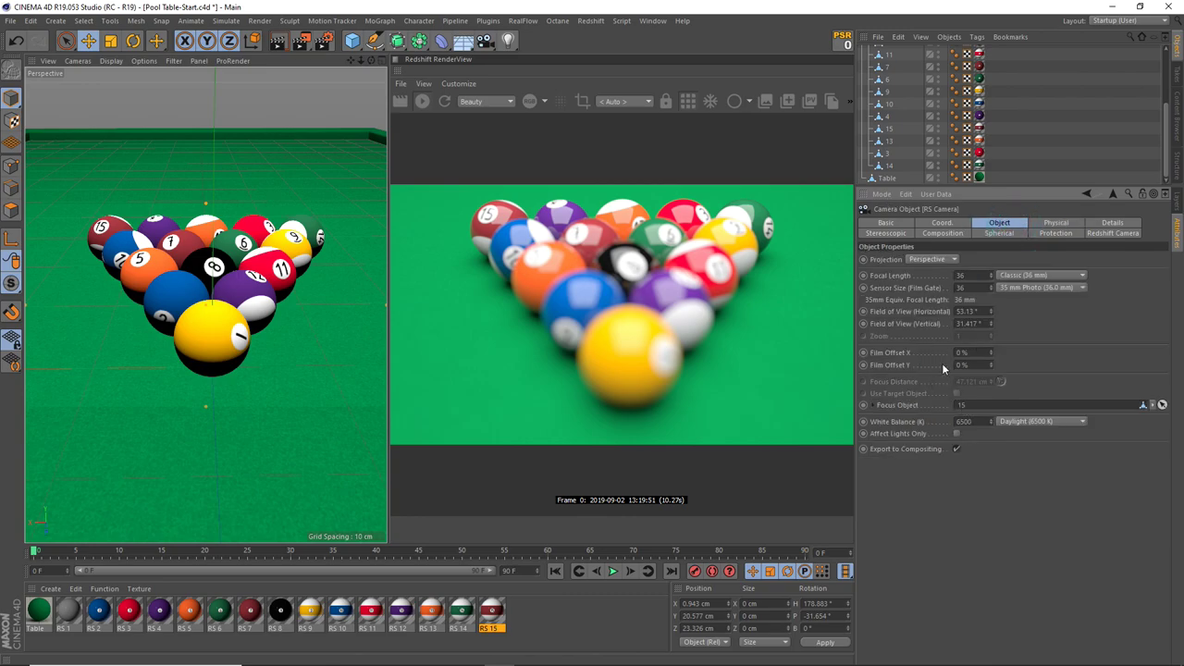
left_click(976, 409)
left_click(1153, 405)
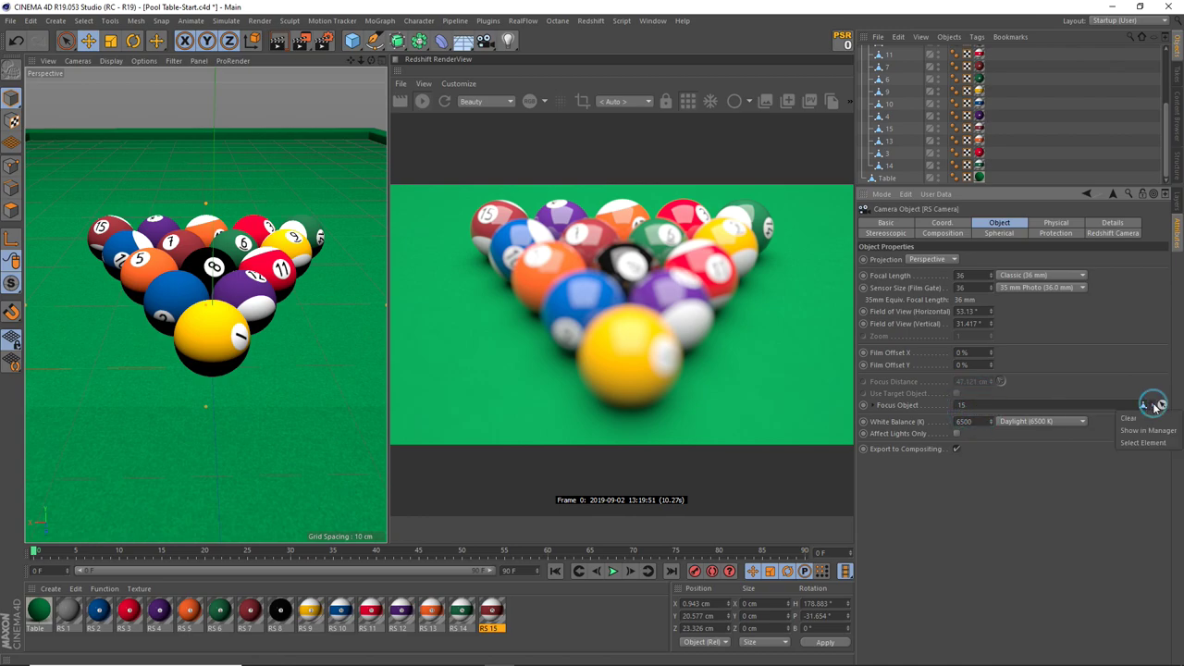
left_click(1133, 417)
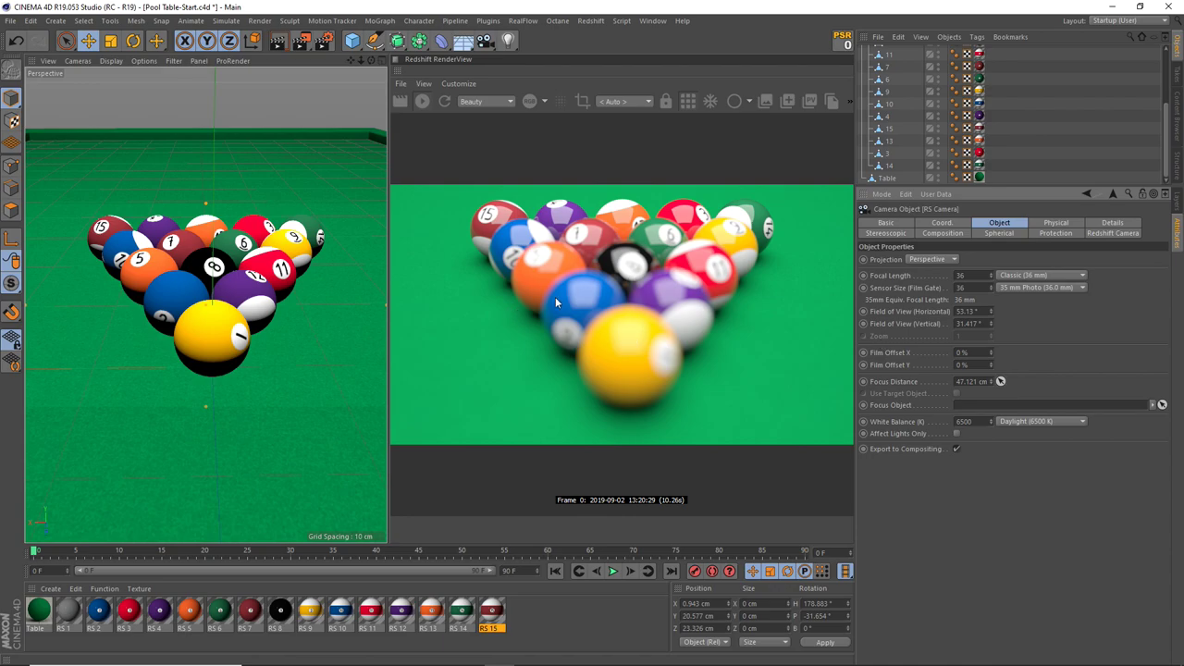
Step: Lower Redshift maximum samples from 512 to 128, leaving minimum samples at 16
left_click(323, 40)
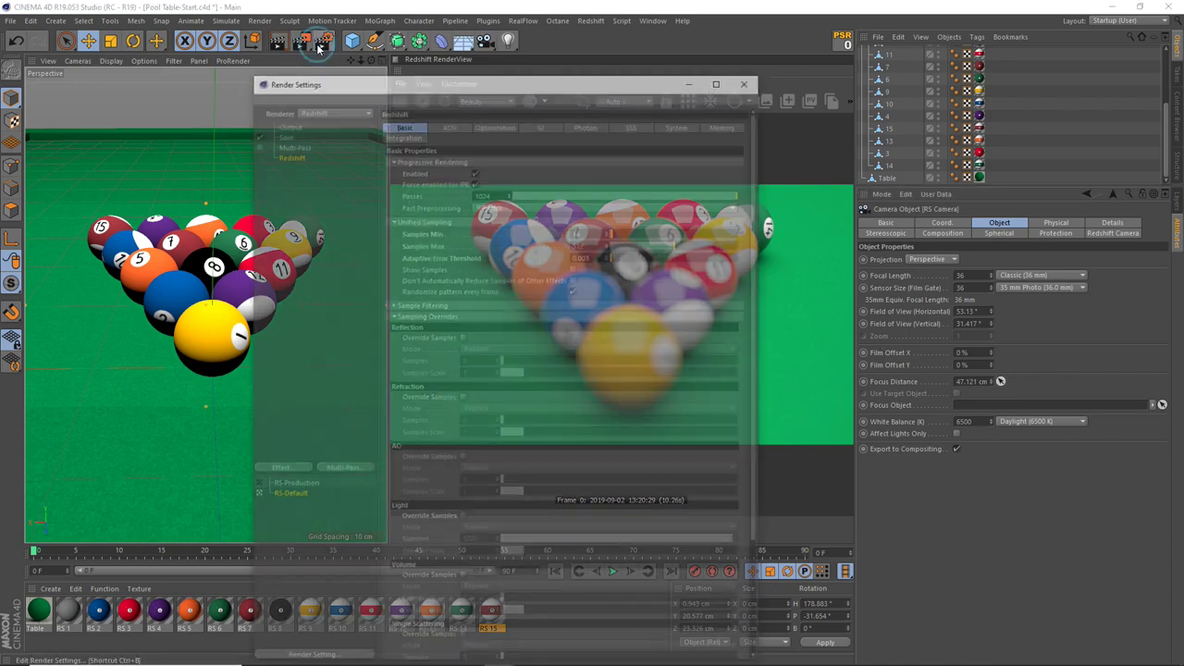
left_click_drag(408, 82, 368, 59)
left_click(549, 215)
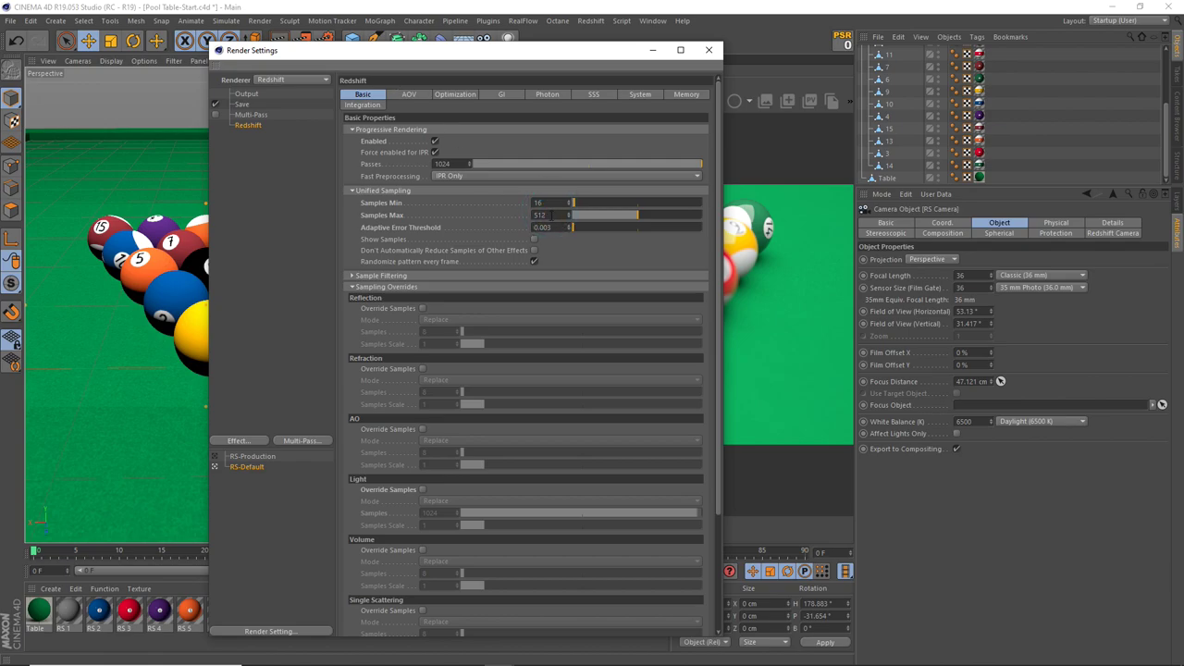
left_click_drag(553, 214, 521, 218)
type("128")
key("Return")
double_click(539, 203)
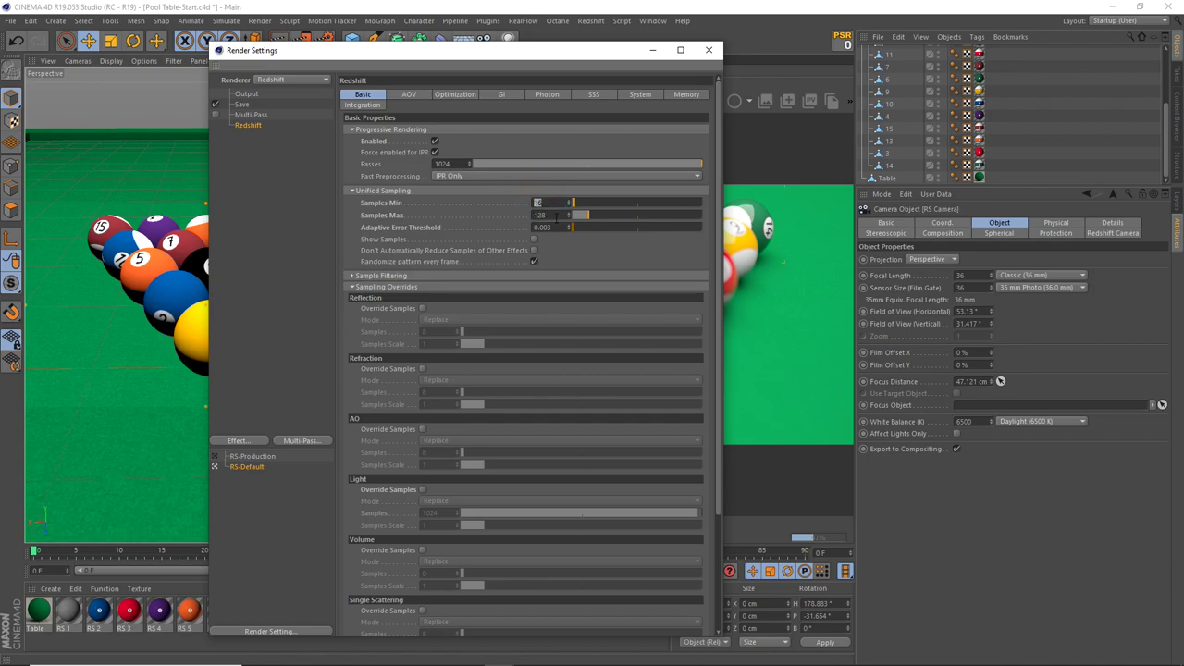
key("Tab")
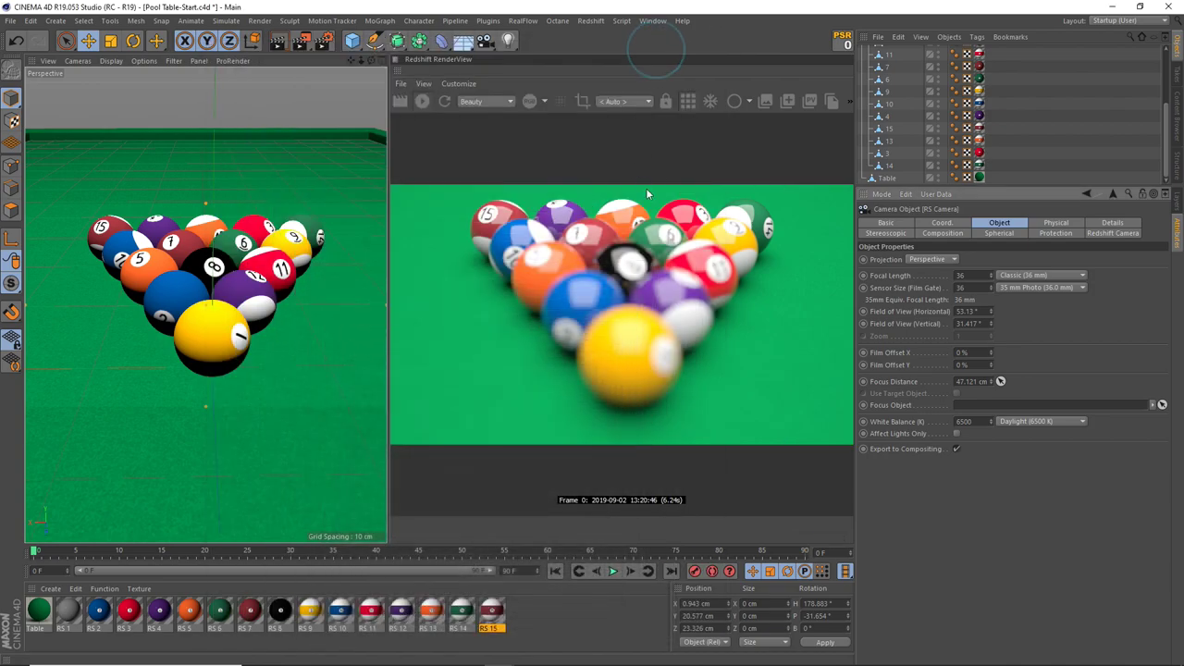
Step: Close Render Settings and restart the RenderView with the new sample limits
left_click(709, 49)
left_click(448, 102)
left_click(209, 336)
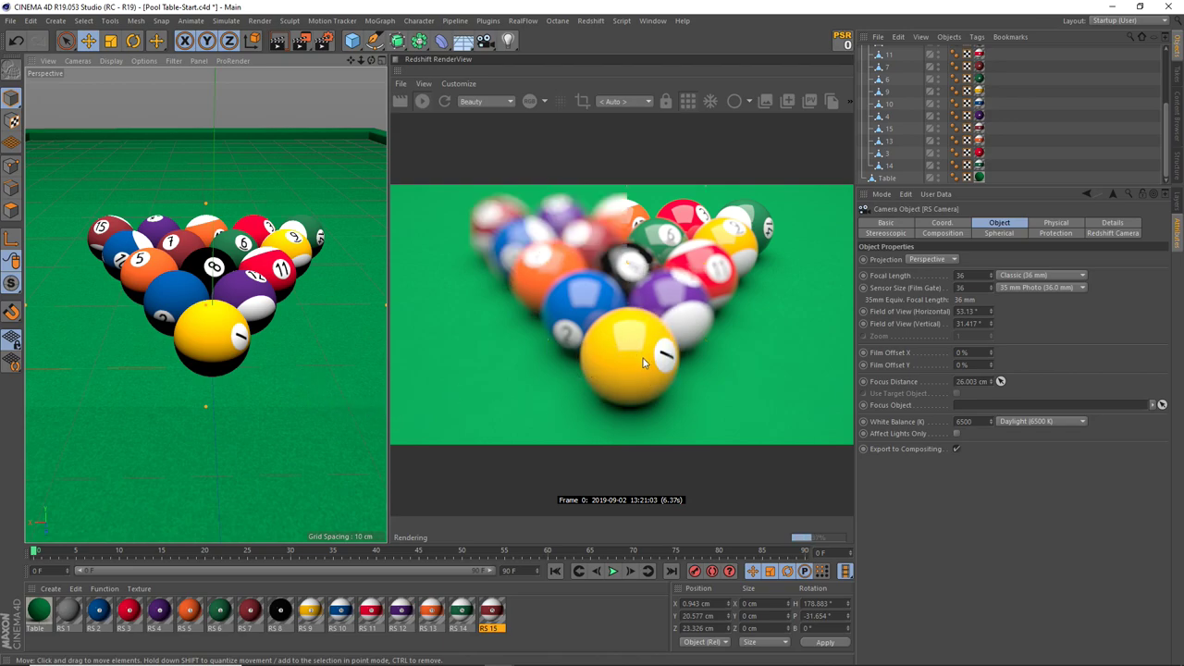
Step: Pick the 8 ball in the render view to set the focus distance to 35.381 cm
left_click(1000, 382)
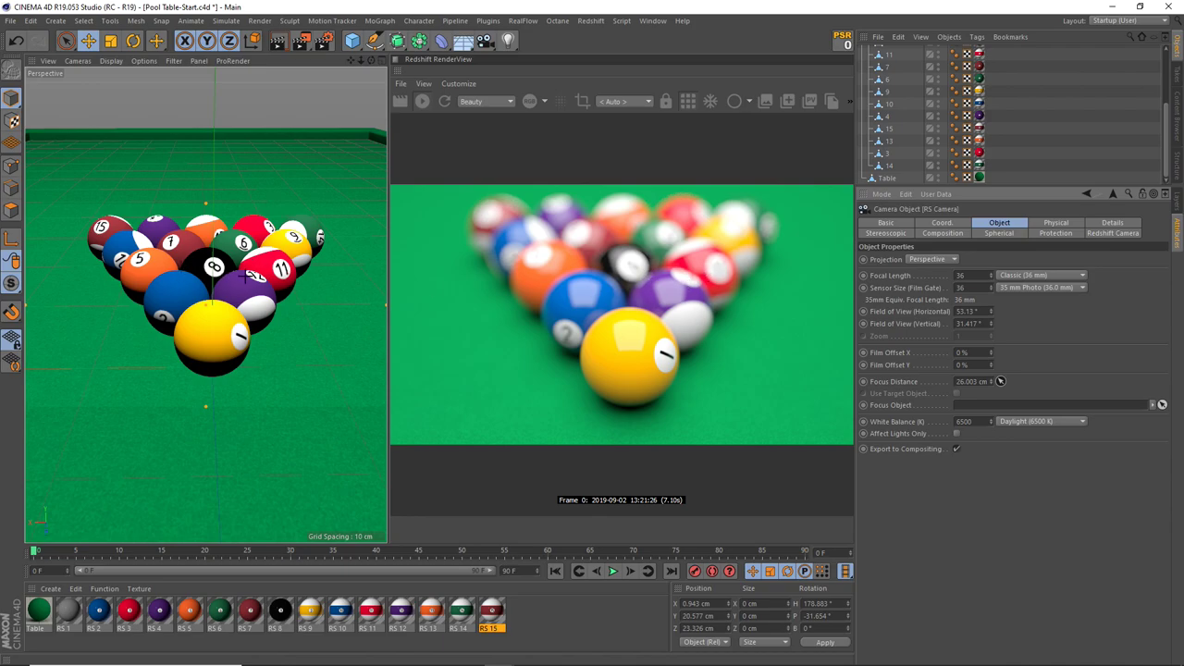
left_click(281, 270)
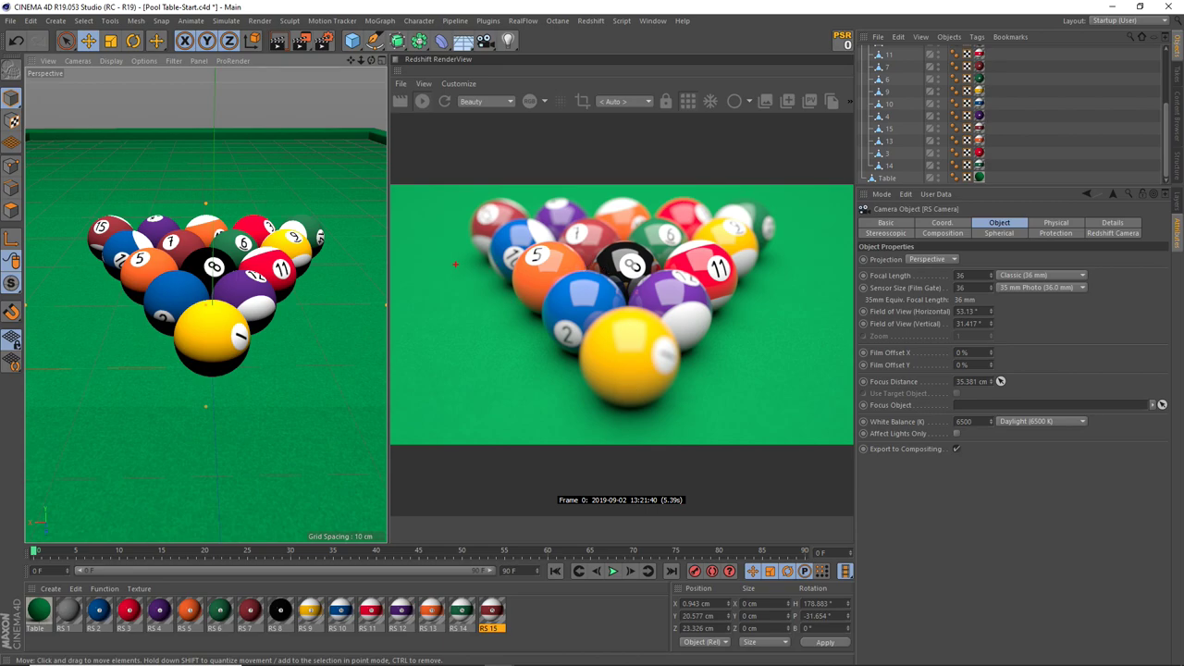
left_click_drag(455, 265, 780, 265)
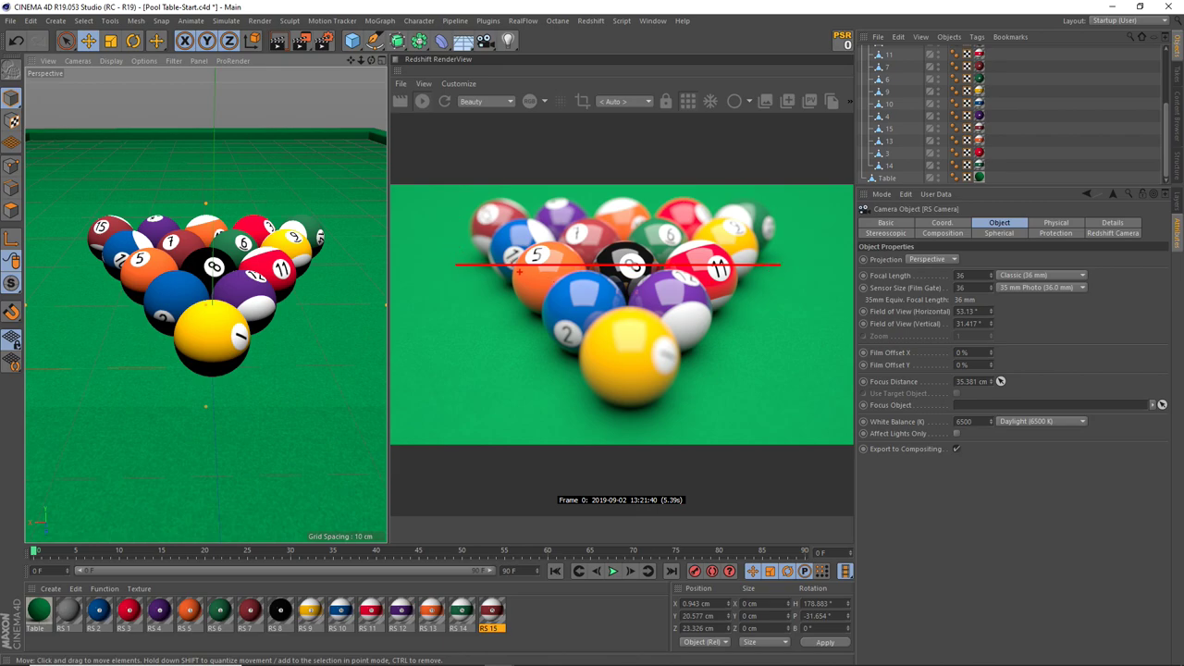
left_click_drag(539, 350, 504, 342)
left_click_drag(464, 236, 482, 264)
left_click_drag(454, 216, 452, 215)
key("Escape")
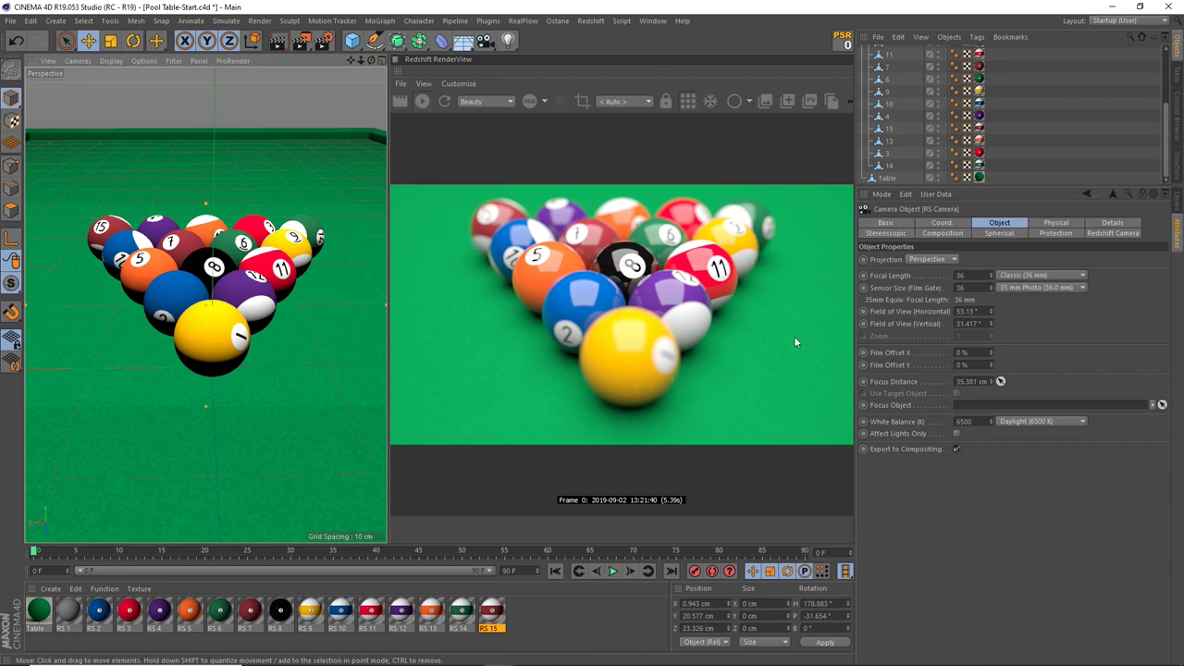
Step: Try larger and smaller bokeh CoC Radius values on the Redshift Camera tag, settling on 2
left_click(1055, 223)
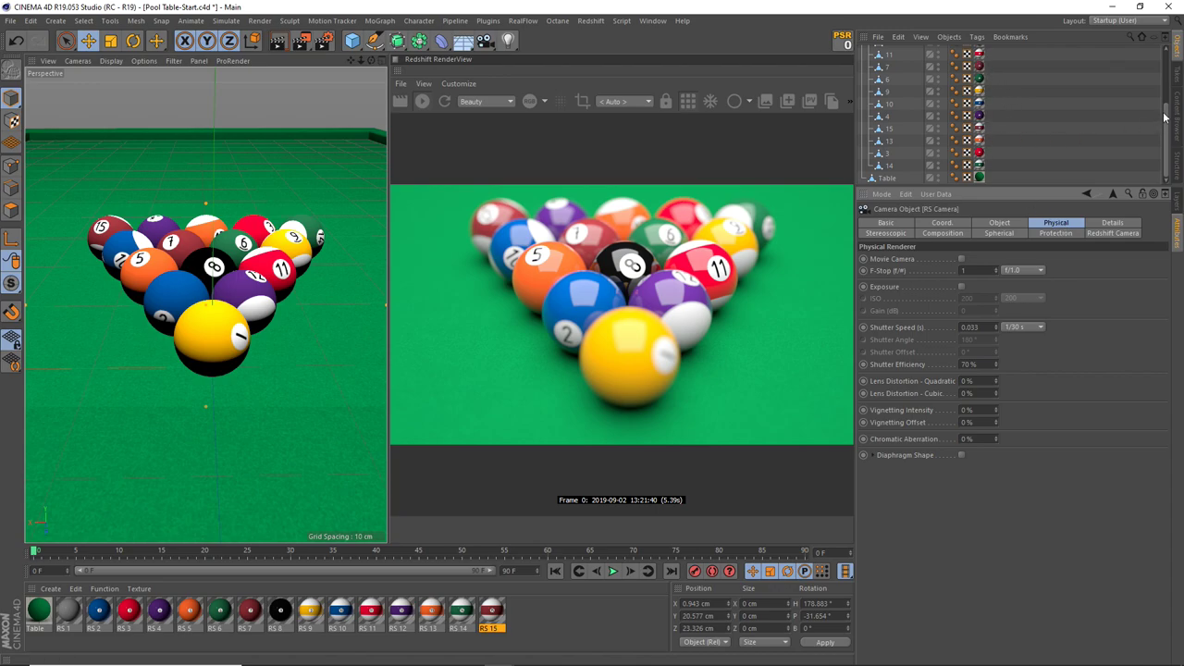
scroll(1015, 62, "up", 5)
left_click(967, 63)
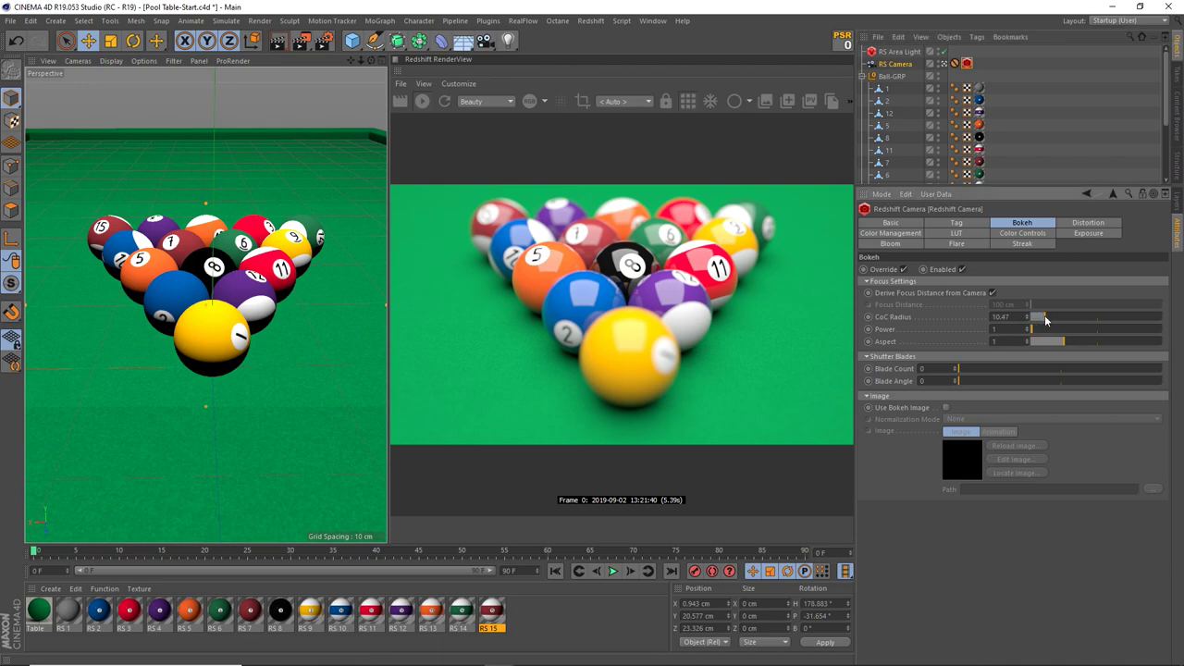
left_click_drag(1034, 319, 1112, 321)
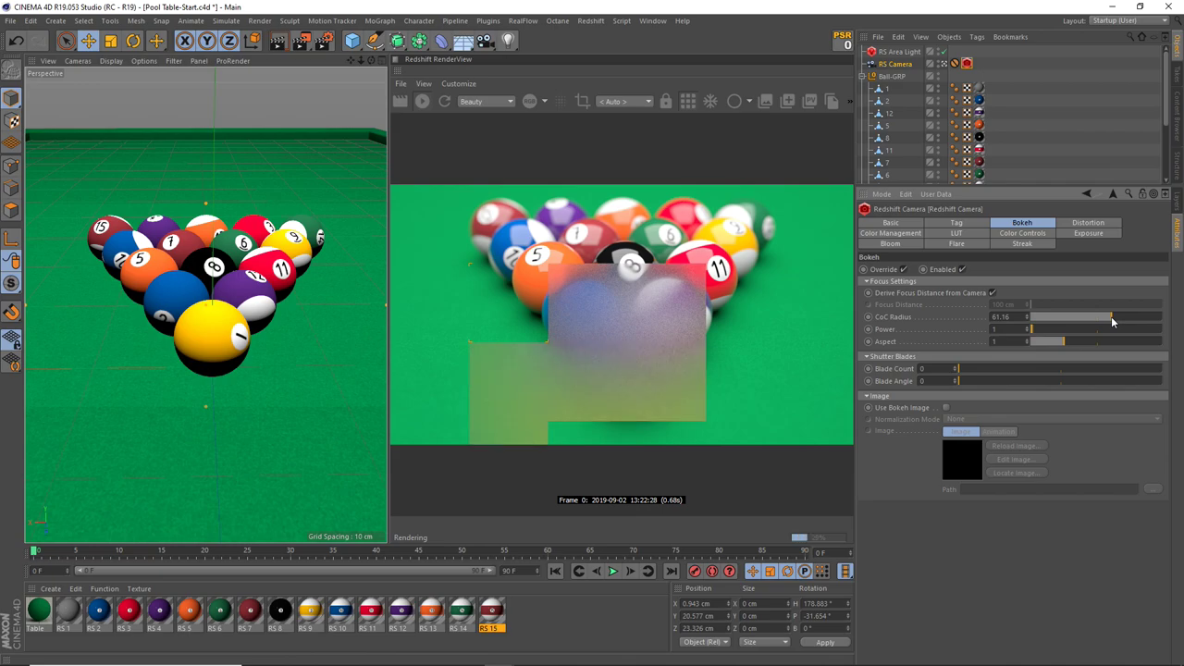
left_click_drag(1111, 317, 1022, 317)
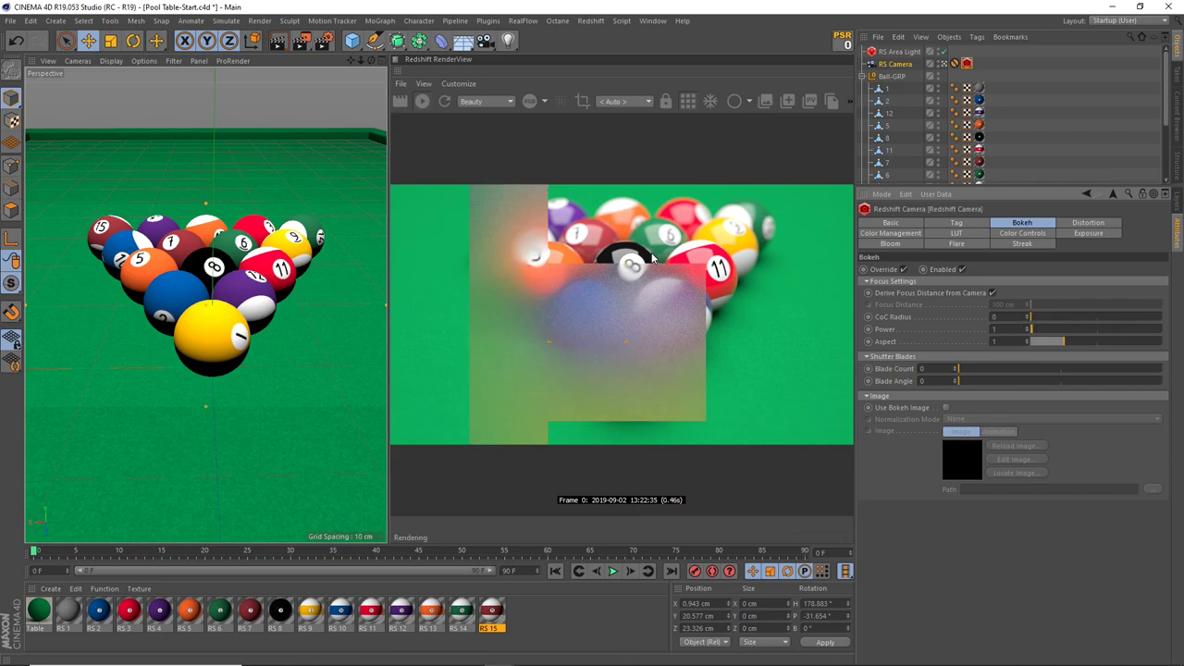
left_click(1037, 320)
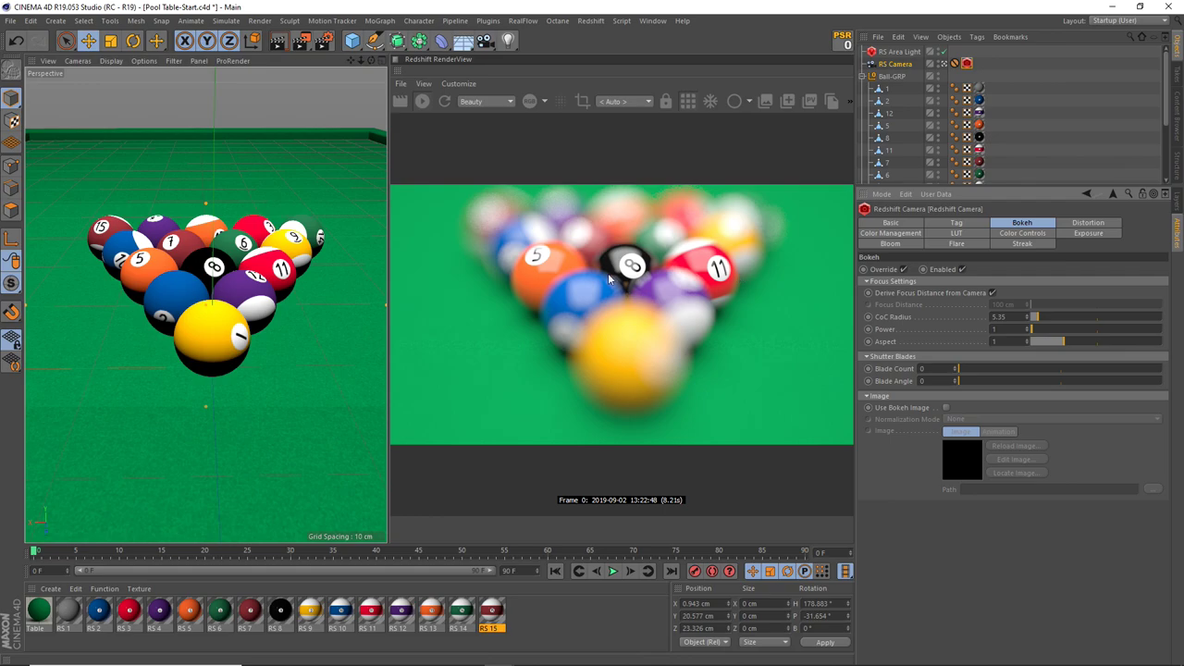
double_click(1017, 316)
type("2")
key("Return")
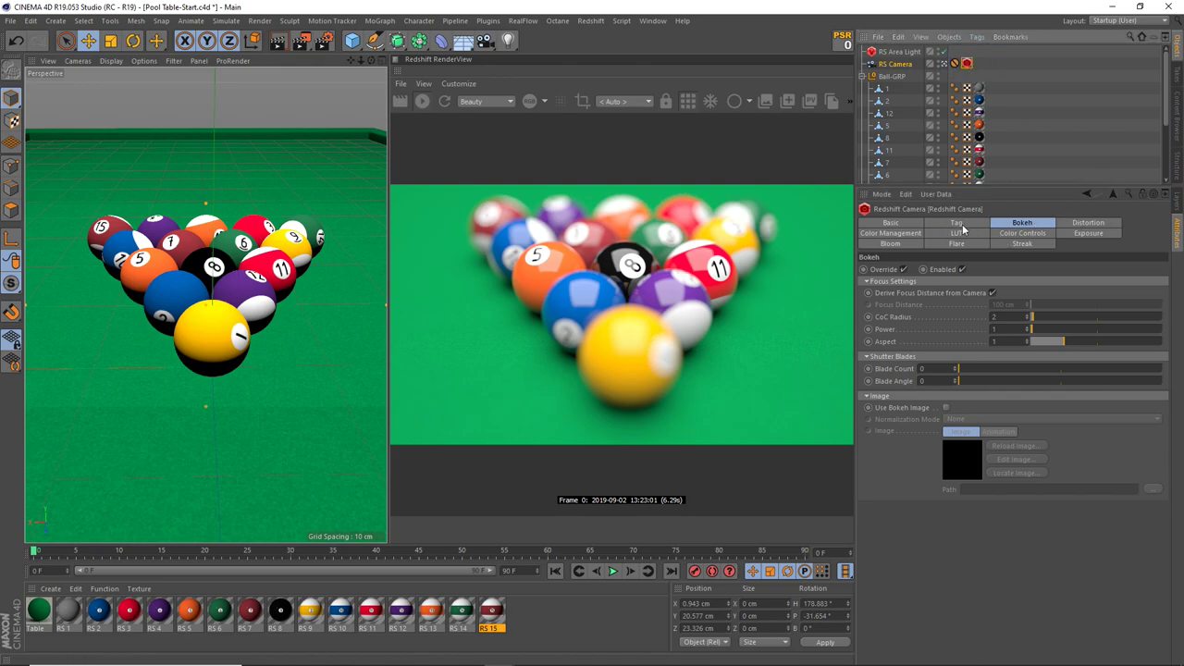
Step: Make ball 8 the RS Camera's focus object
left_click(1098, 235)
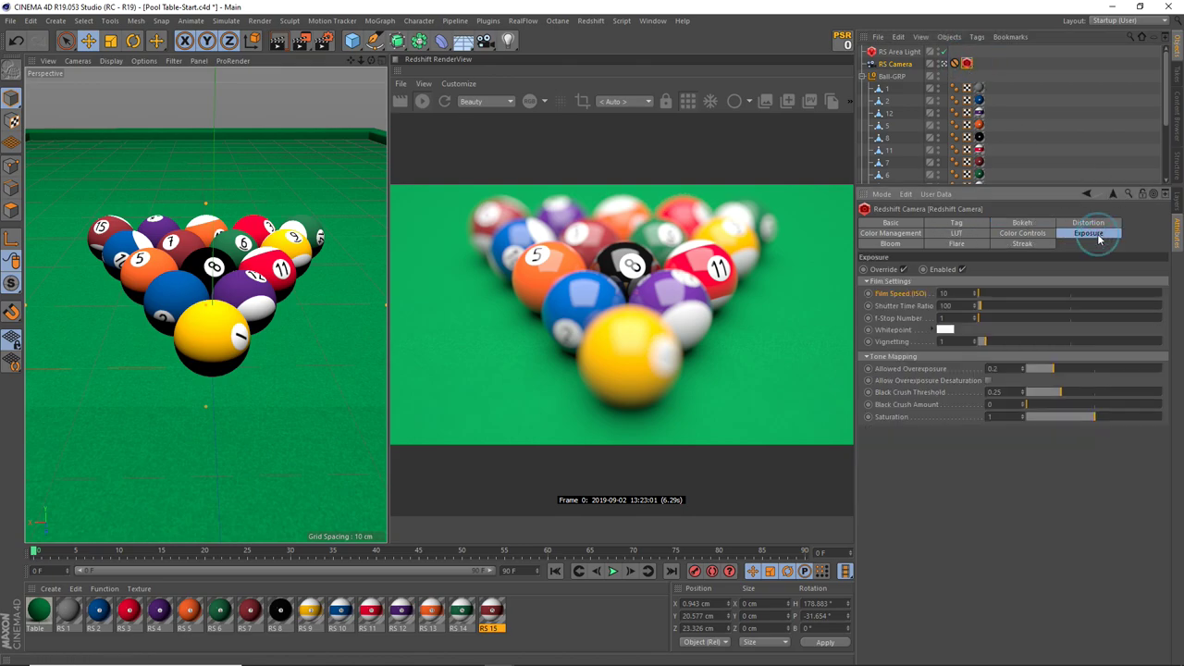
left_click(896, 63)
left_click(982, 223)
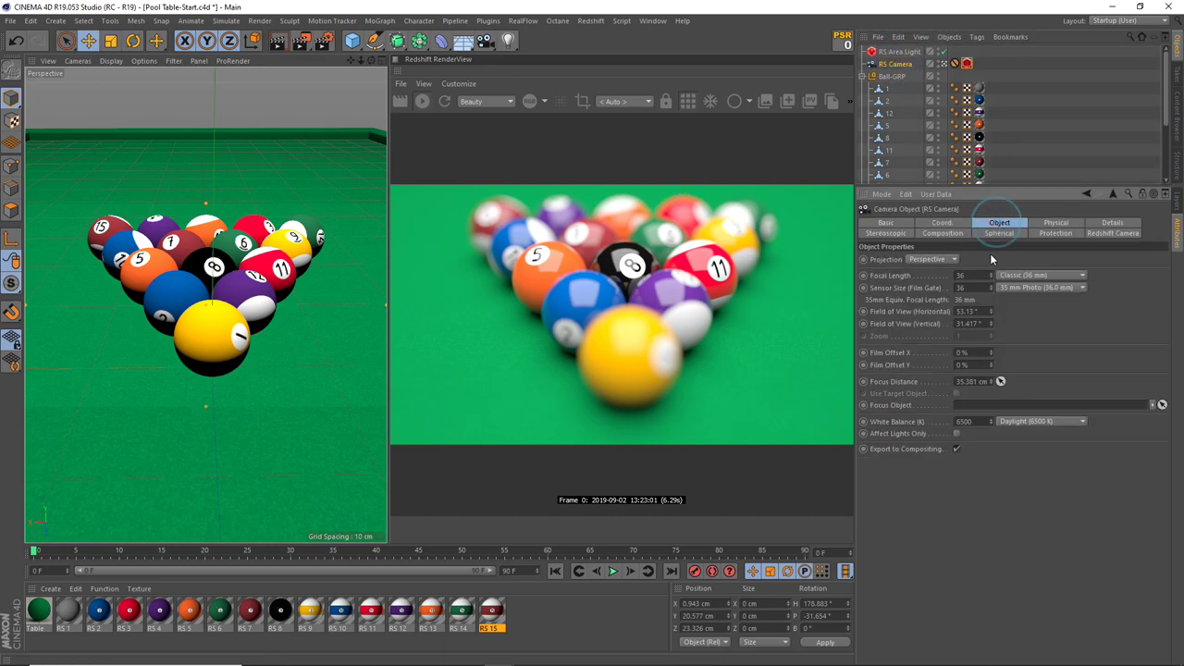
left_click_drag(886, 138, 957, 407)
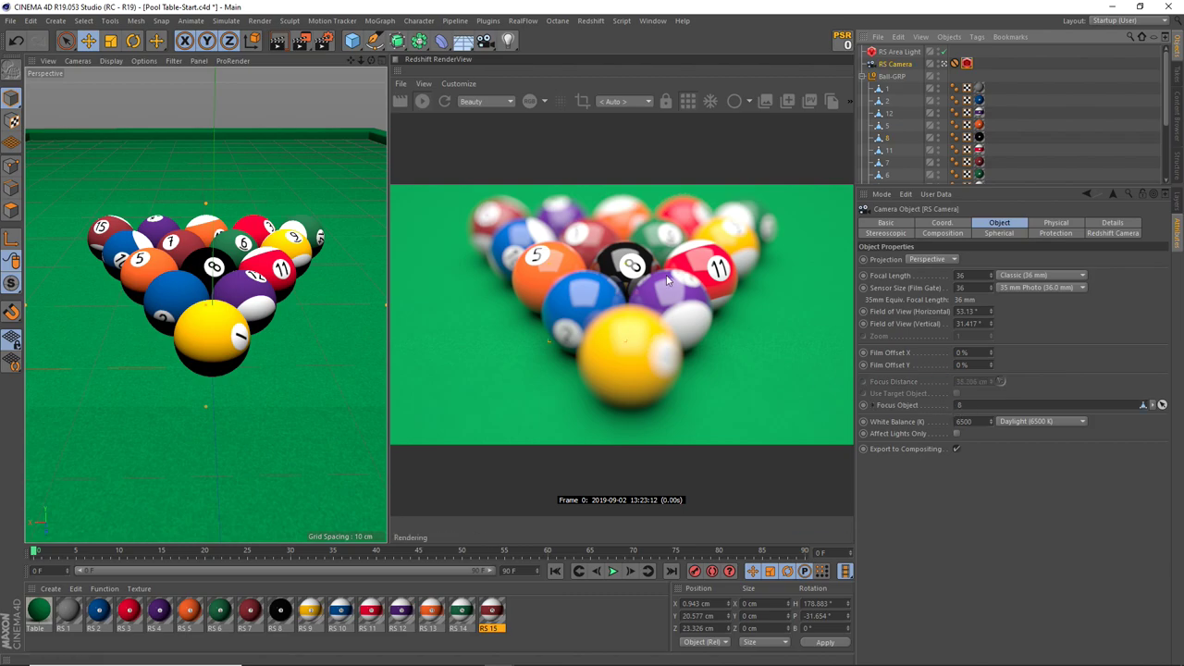
Step: Set the Redshift Camera tag's bokeh CoC Radius to 1
left_click(967, 63)
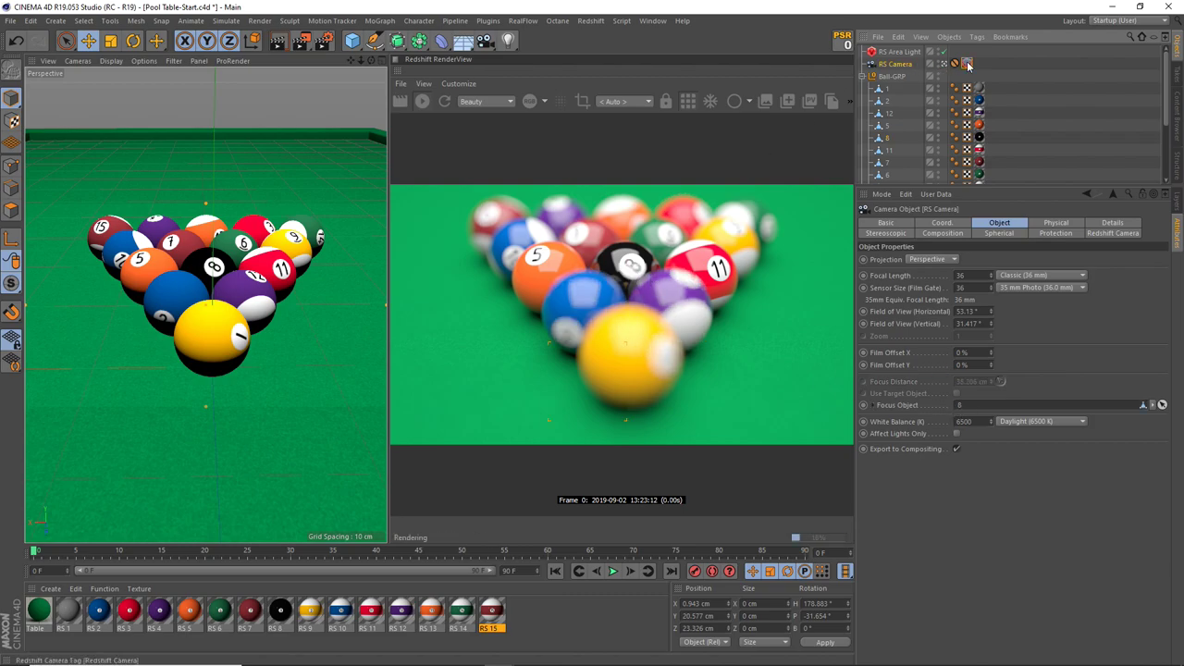
left_click(1024, 223)
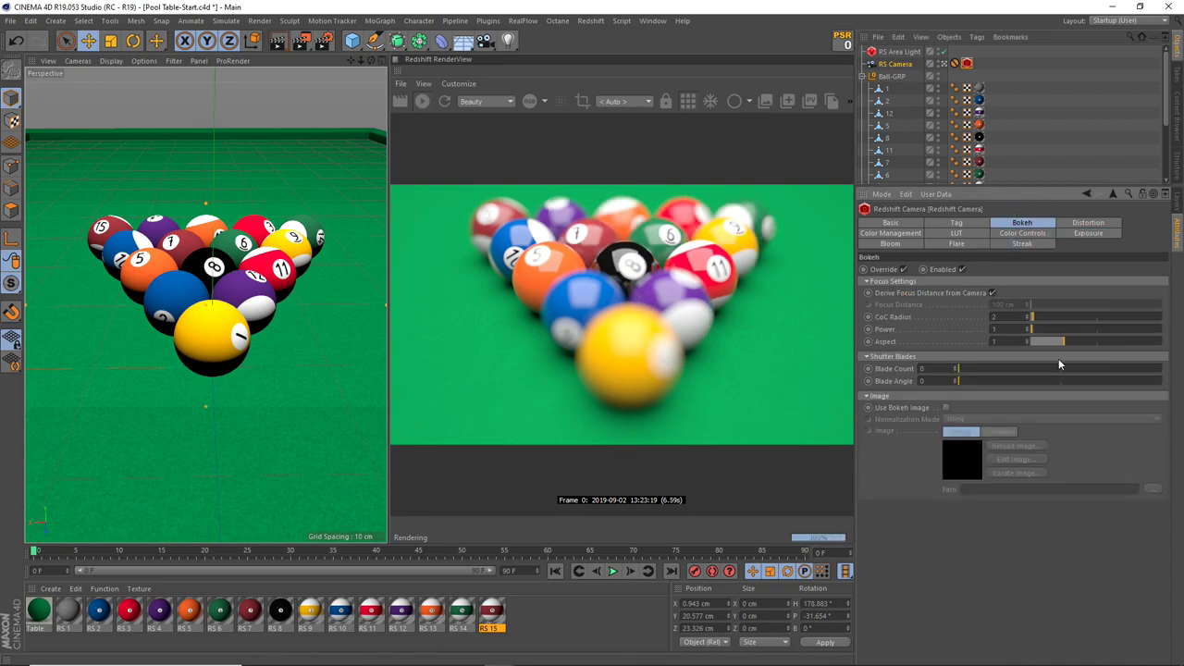
left_click(1007, 317)
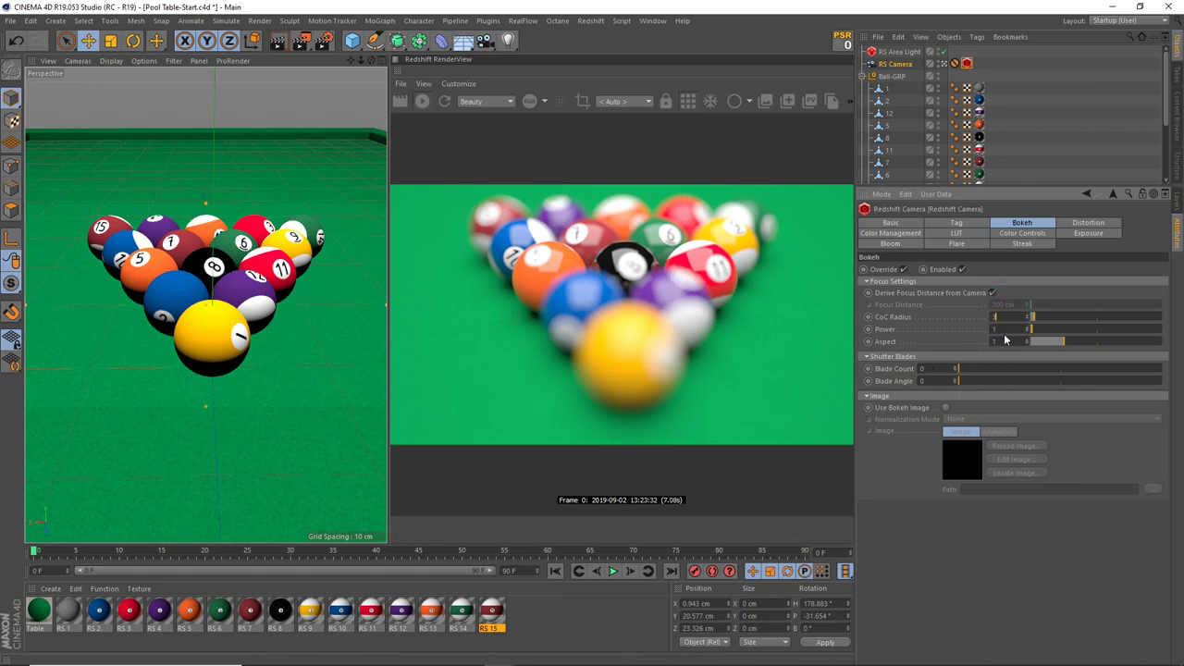
type("1")
key("Return")
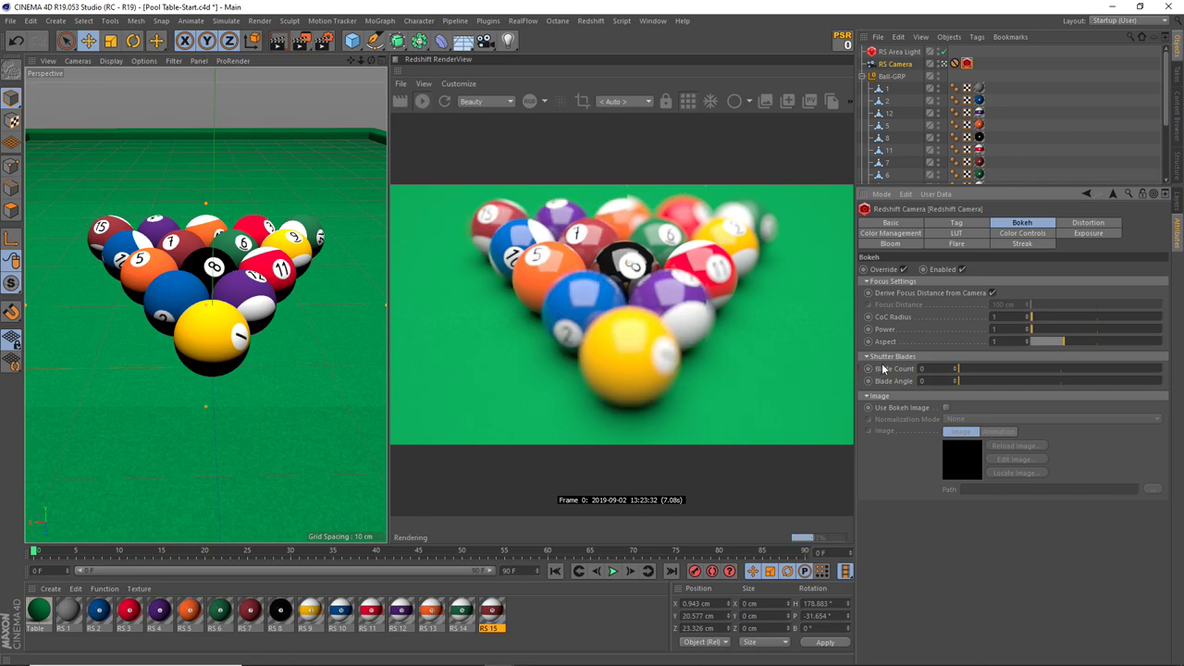
Step: Try higher and lower bokeh Power values, then set Power back to 1
left_click_drag(1036, 333, 1049, 331)
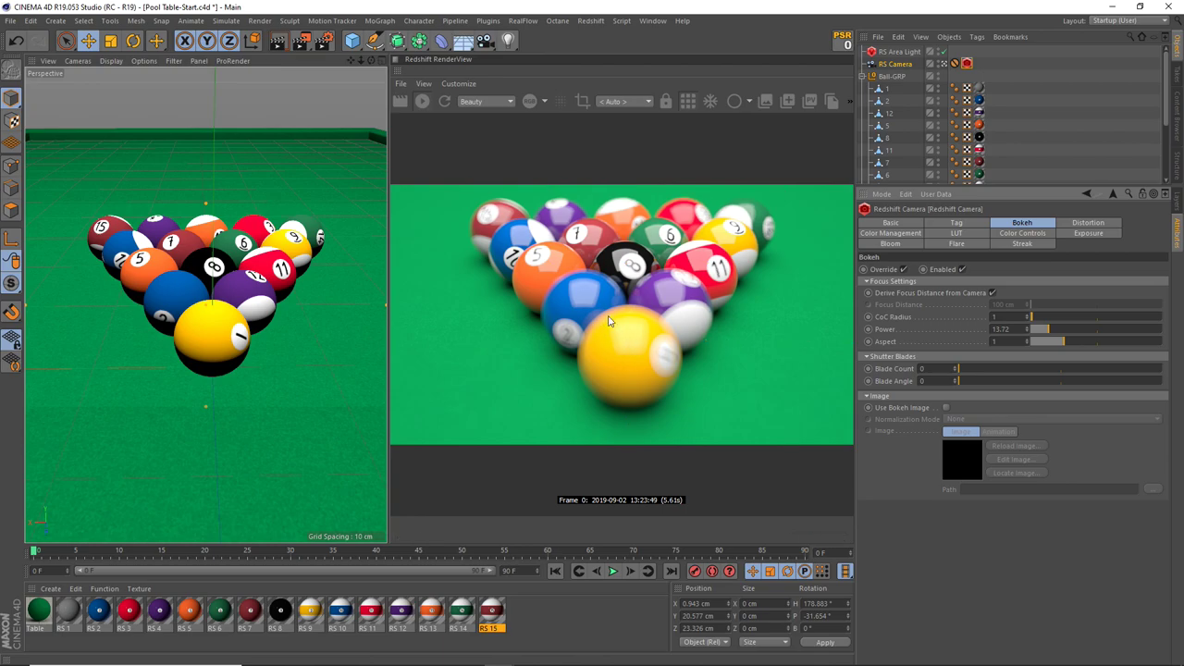
left_click_drag(1071, 331, 1028, 329)
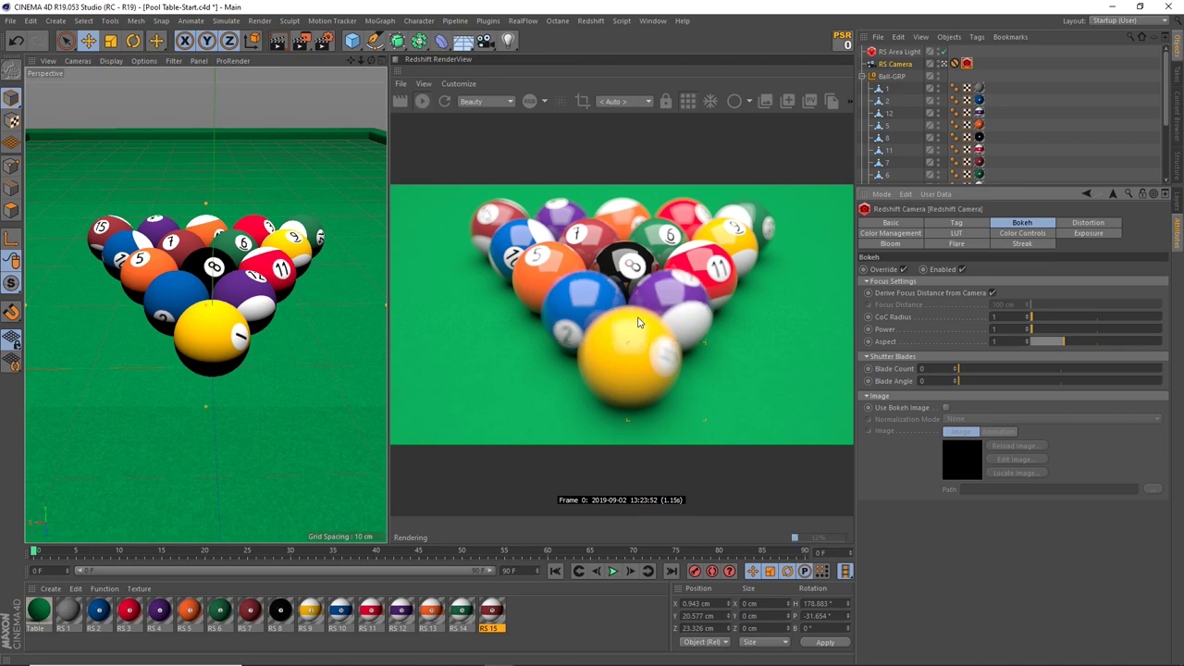
left_click_drag(1029, 330, 1101, 329)
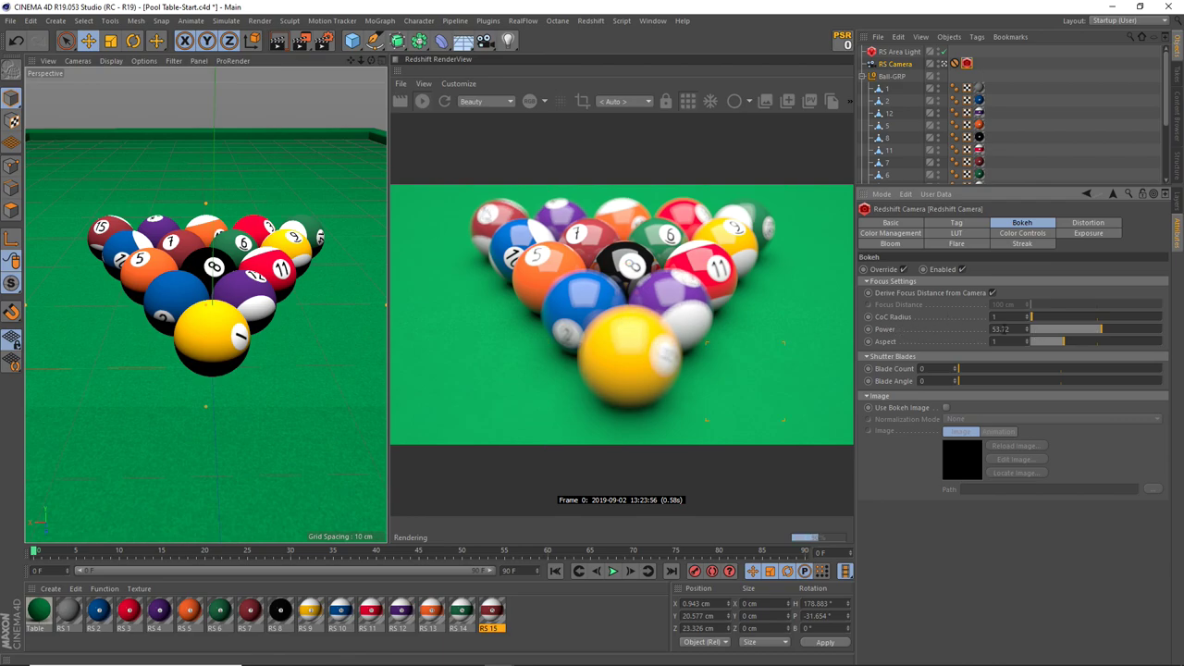
double_click(1001, 328)
type("1")
key("Return")
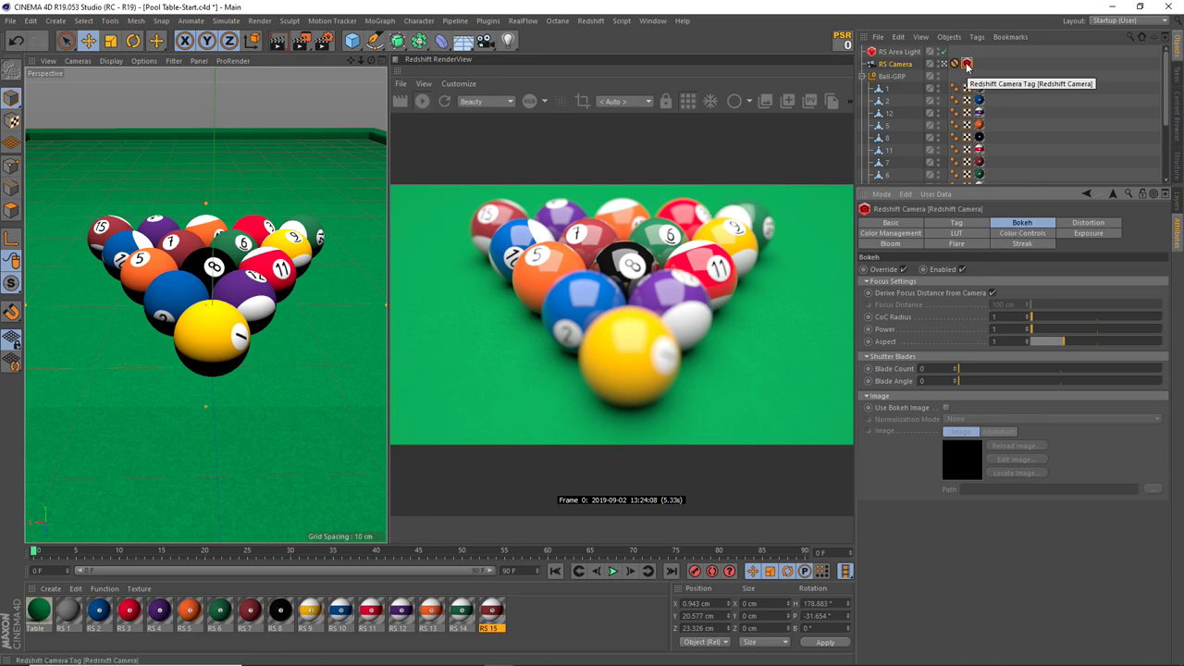
left_click(318, 325)
key("v")
mouse_move(309, 368)
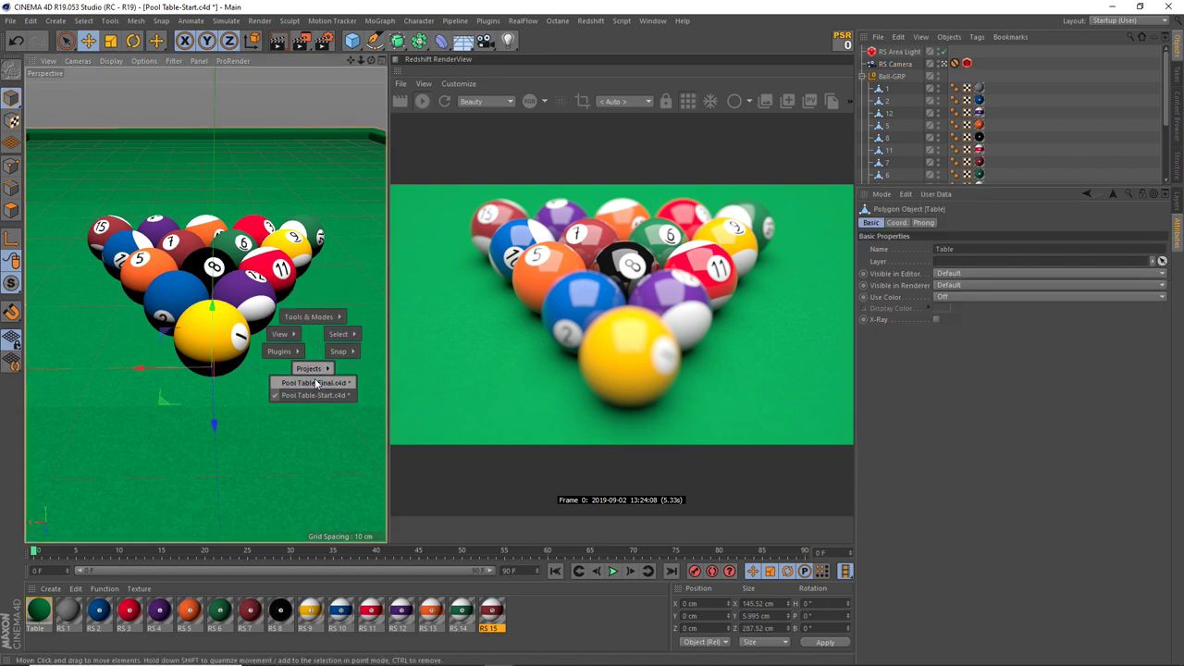
left_click(310, 389)
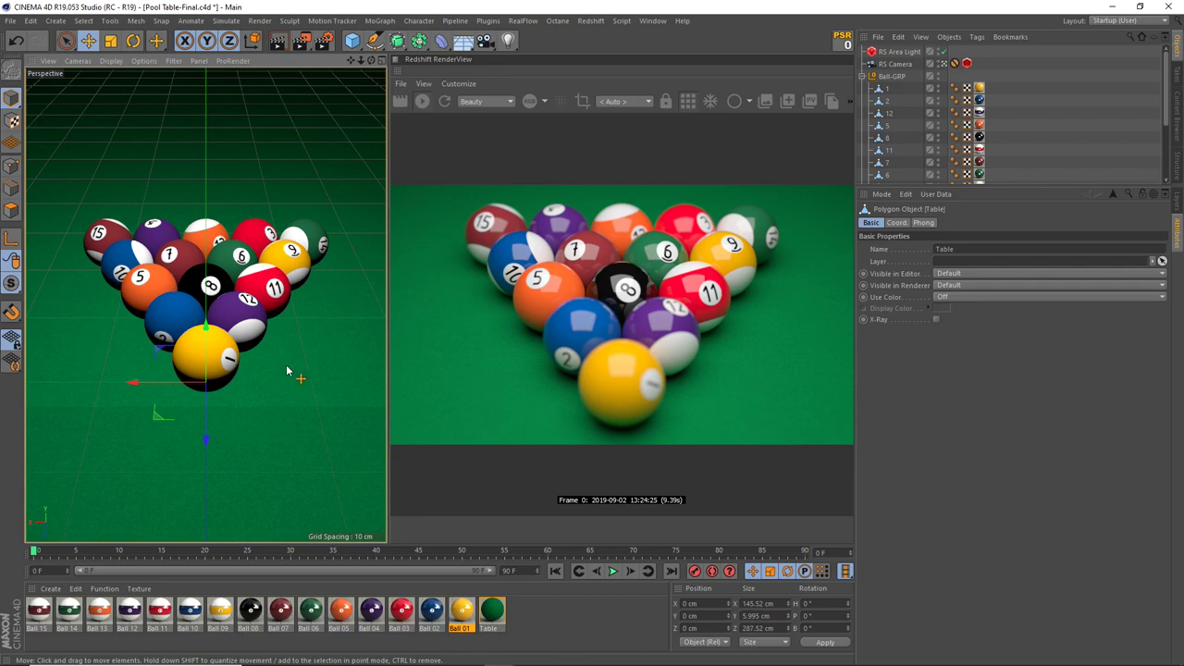
key("v")
key("v")
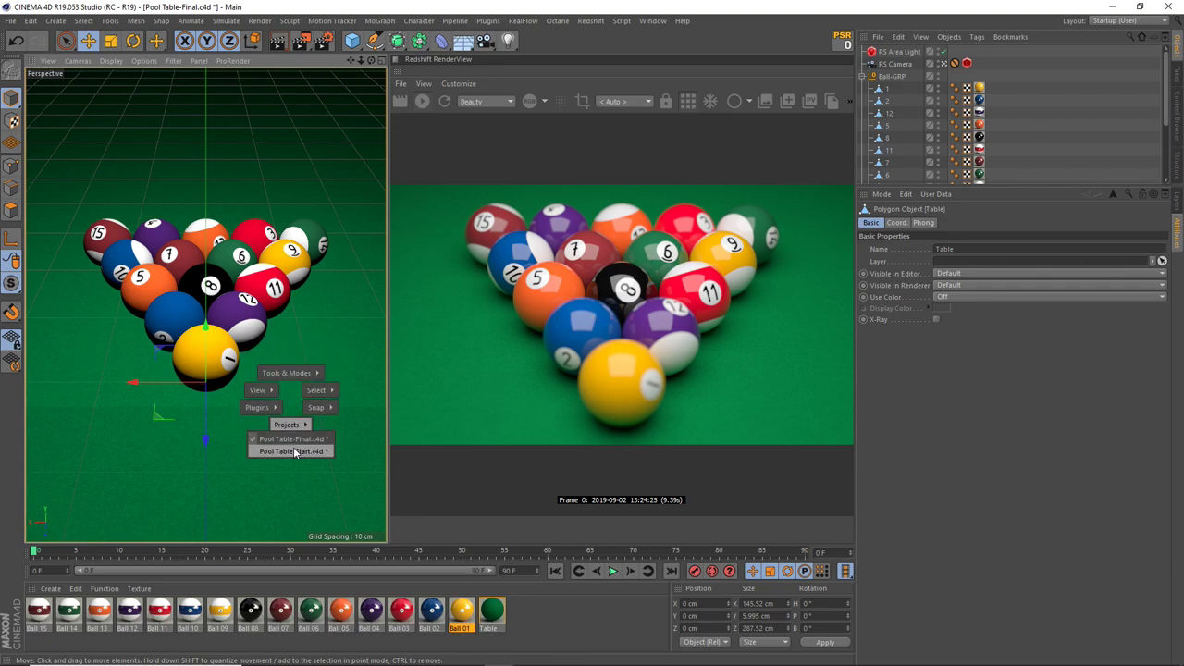
left_click(291, 450)
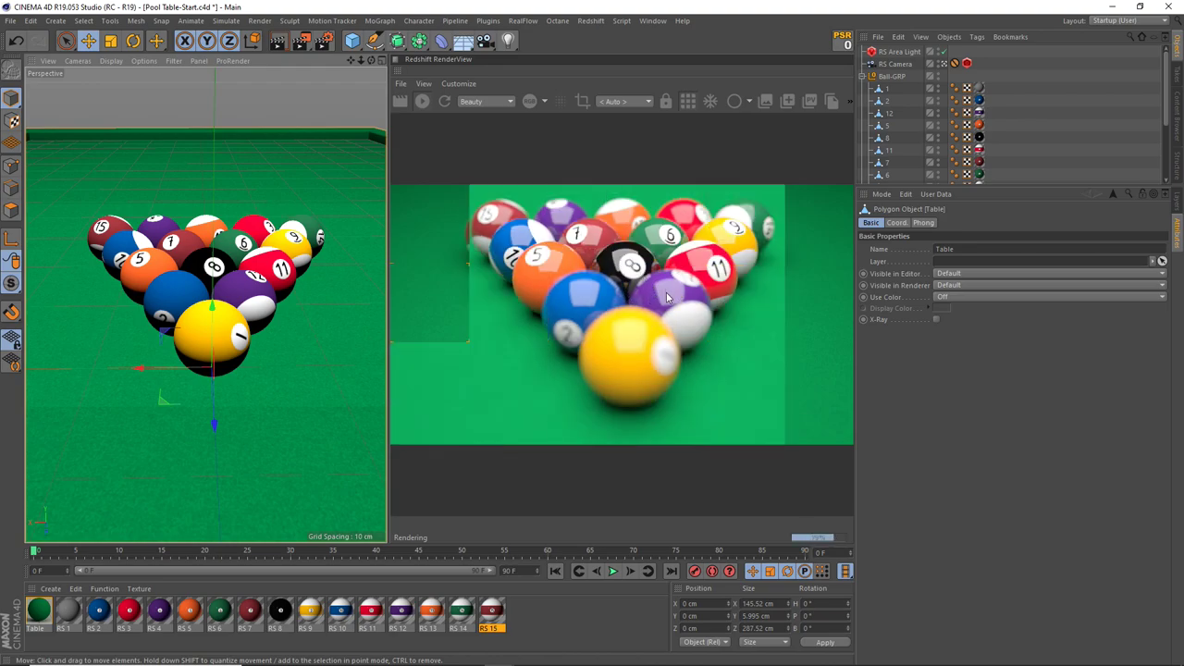
Step: Set the RS Camera's bokeh CoC Radius to 3, then settle on 2
left_click(967, 63)
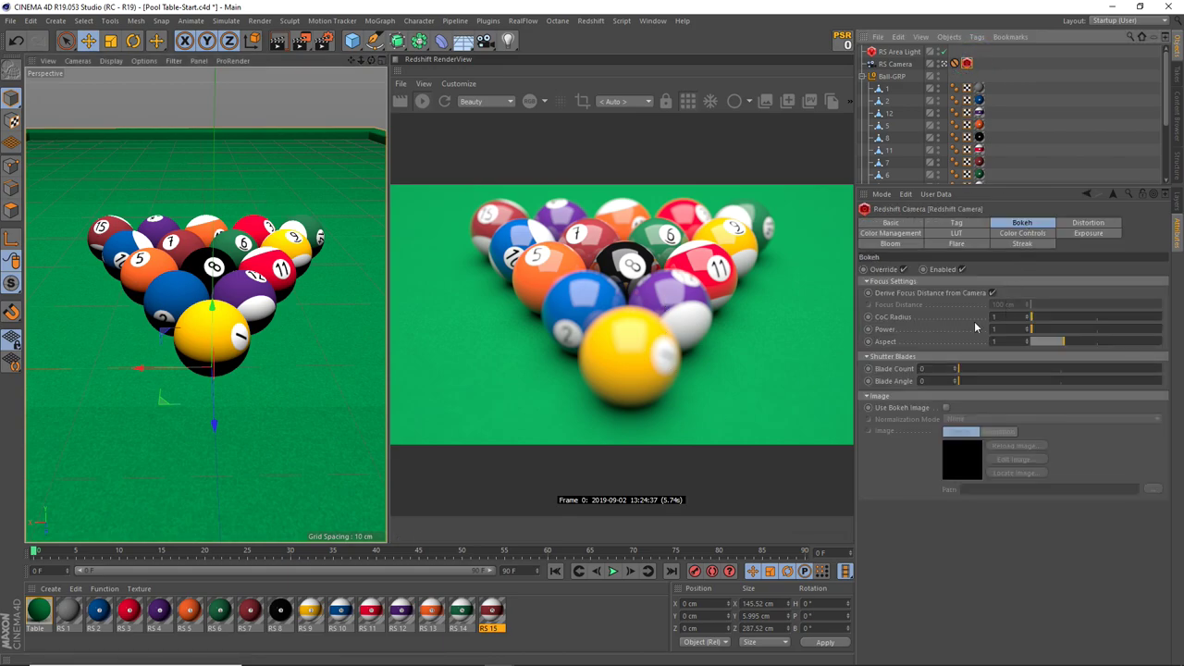
double_click(1020, 316)
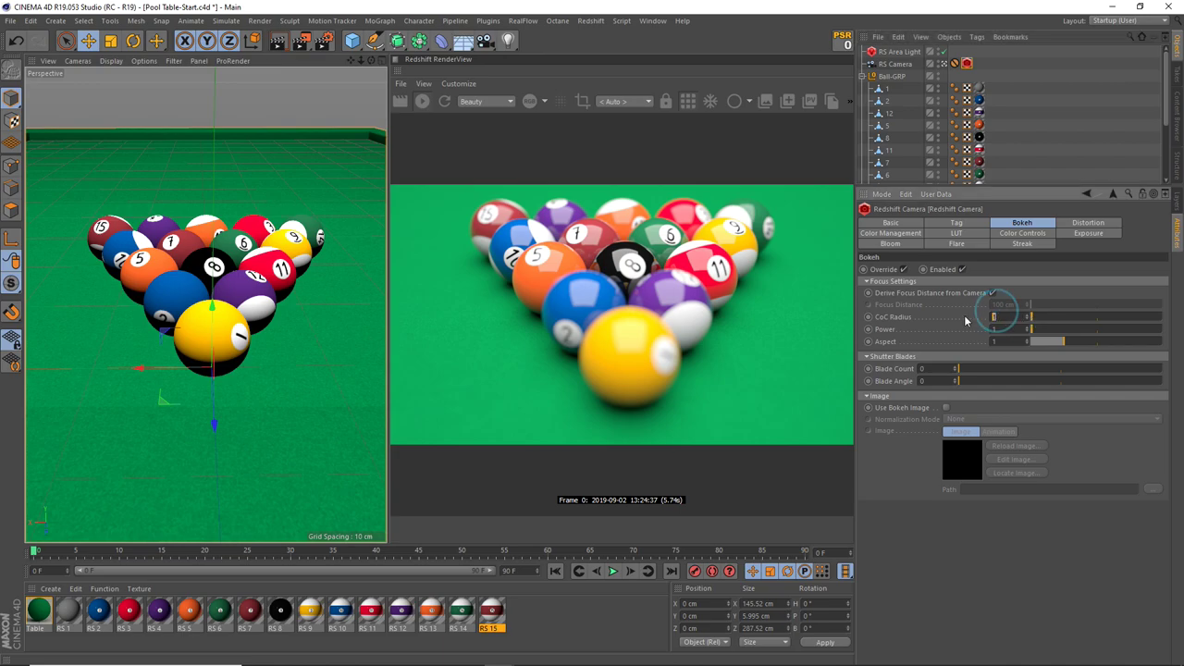
type("3")
key("Return")
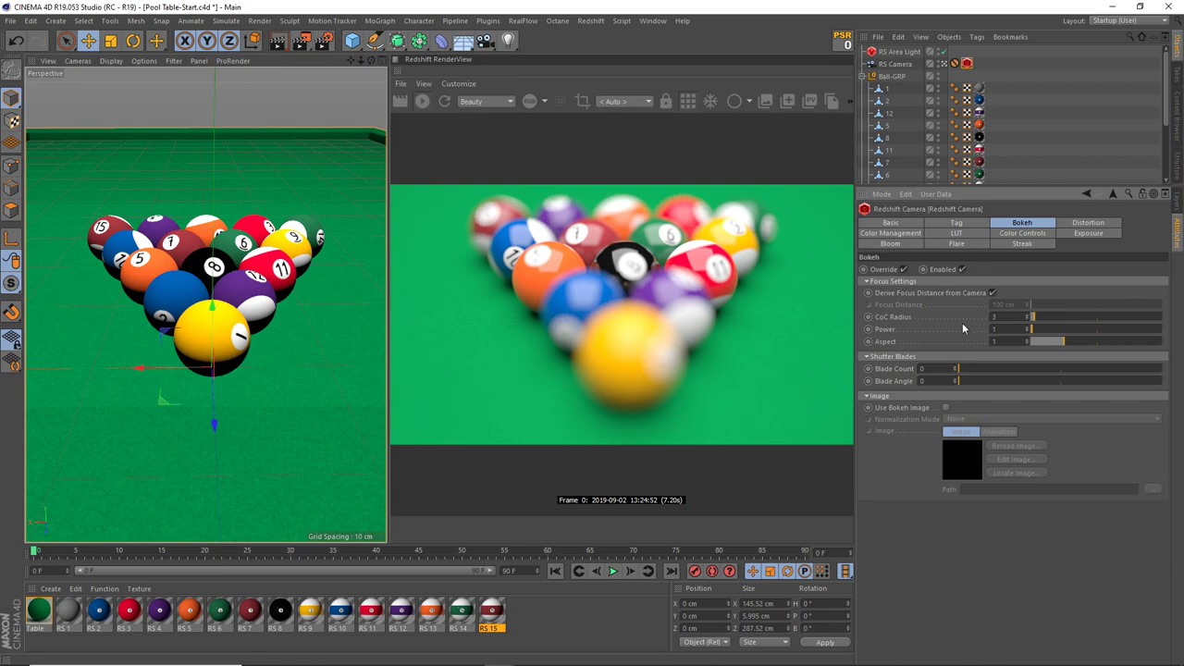
type("2")
key("Return")
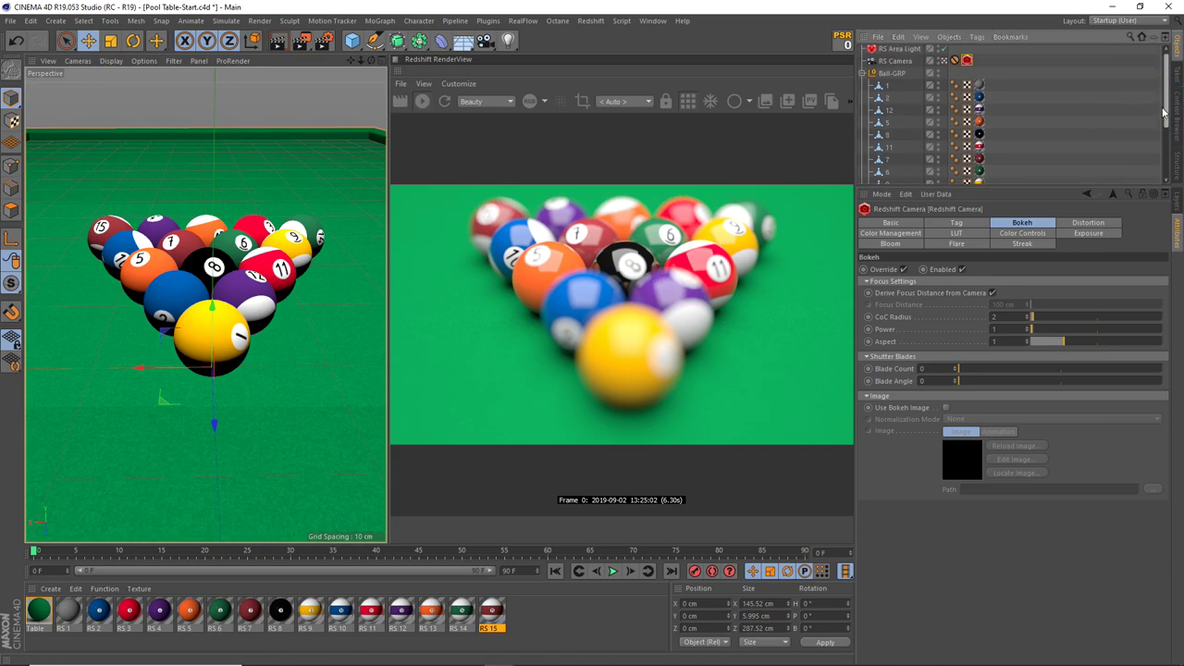
Step: Collapse the ball group, check the RS Area Light, and return to the RS Camera bokeh settings
left_click(862, 75)
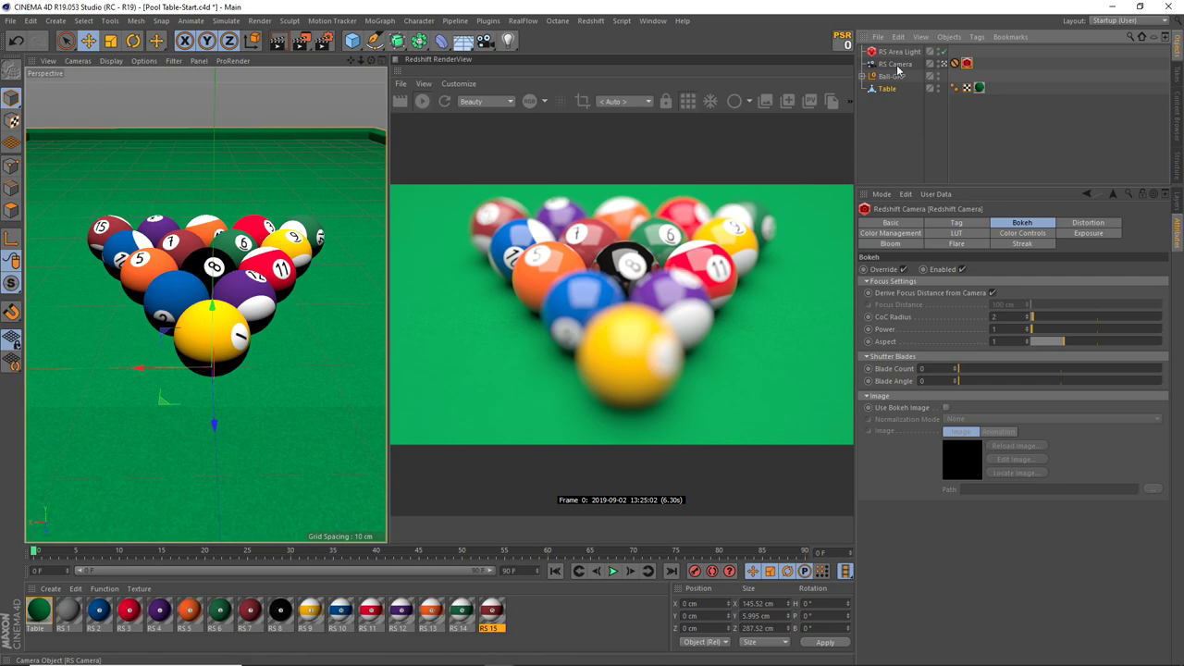
left_click(894, 65)
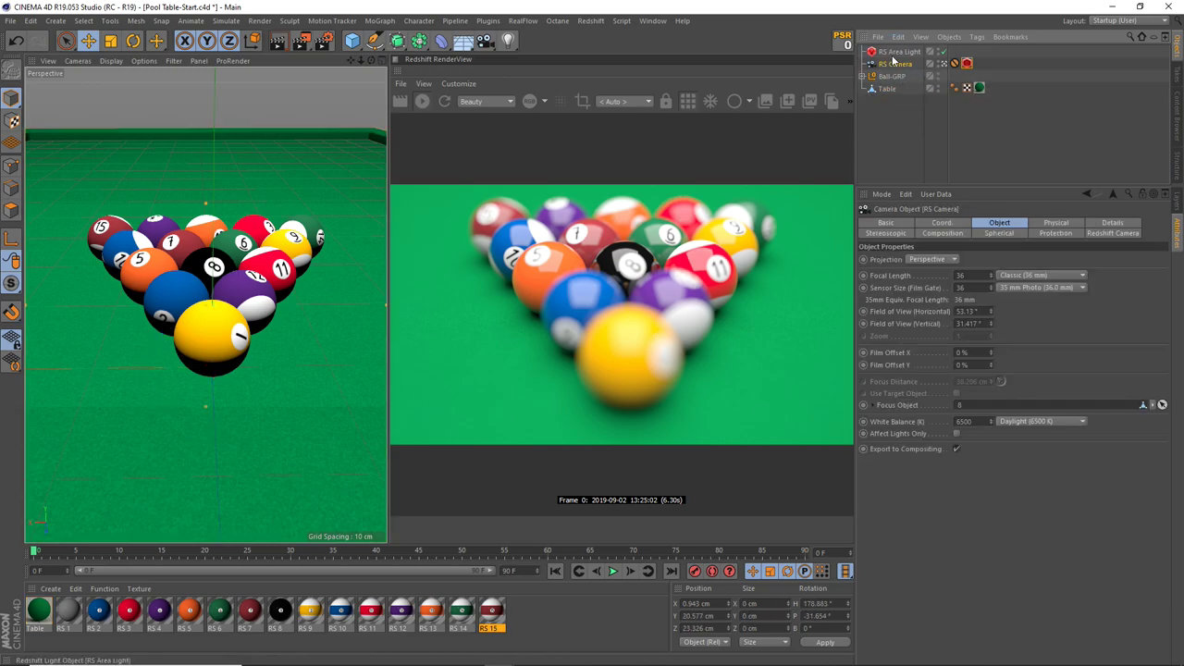
left_click(895, 53)
left_click(894, 65)
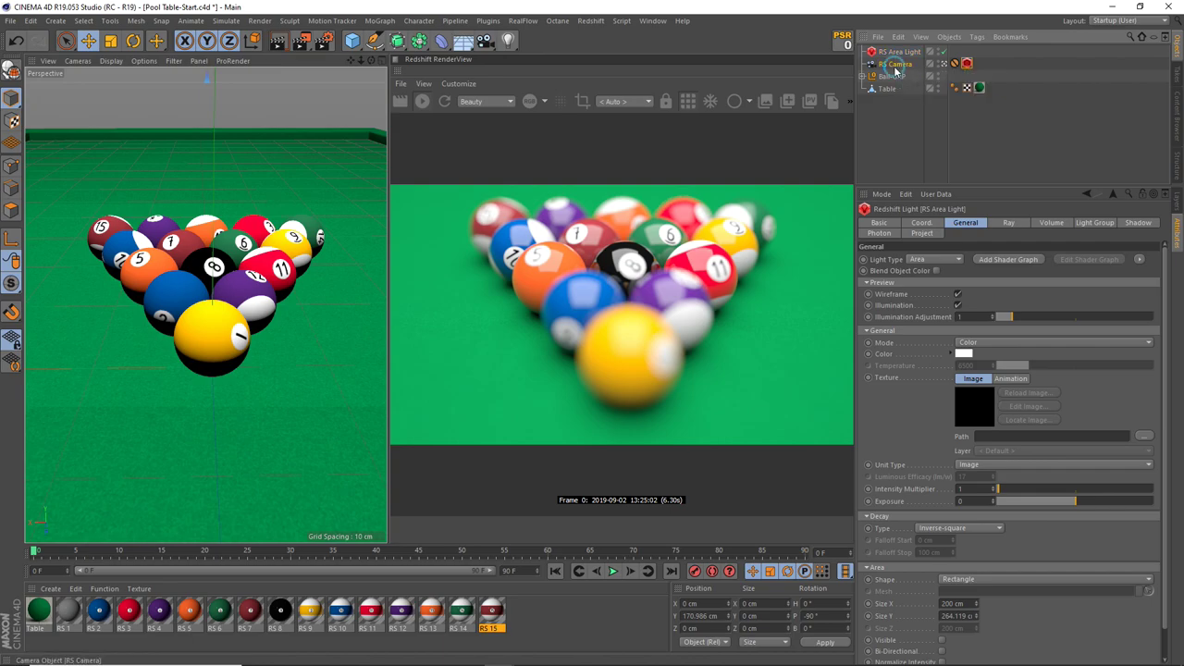
left_click(968, 63)
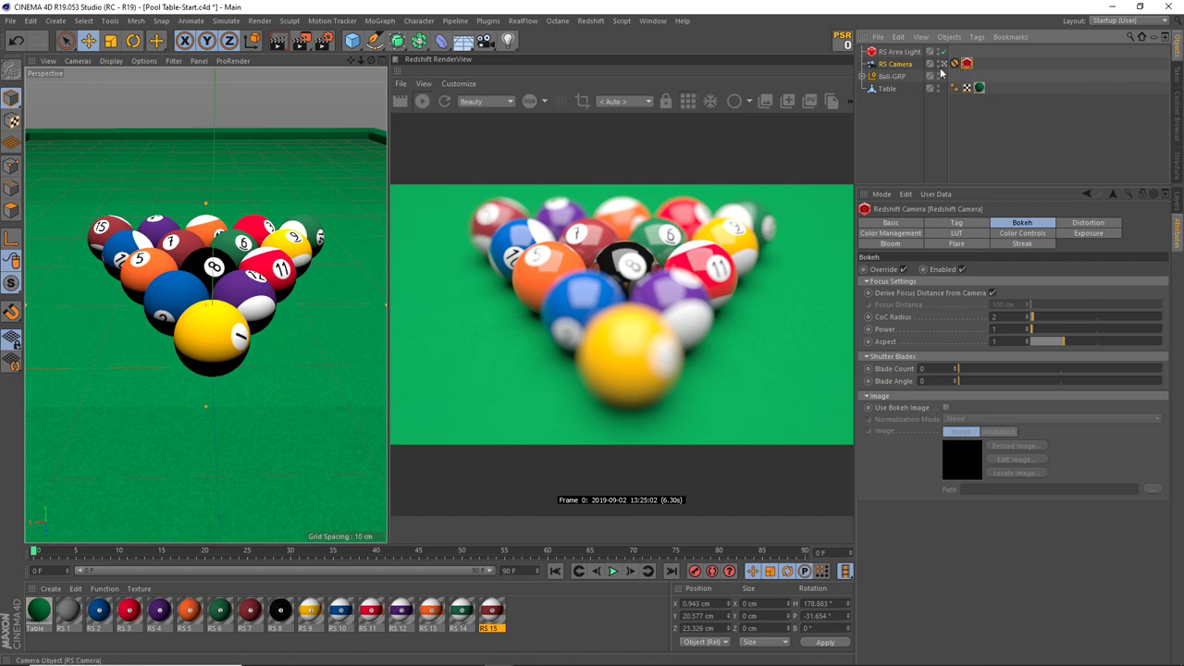
left_click(863, 76)
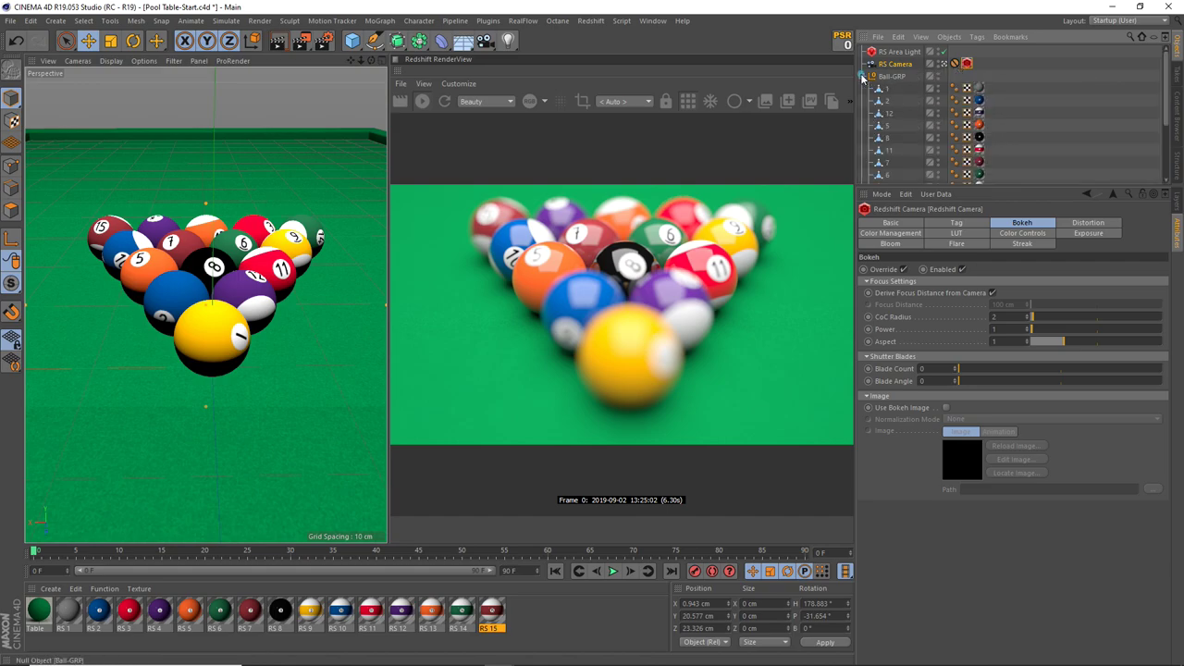
left_click(219, 610)
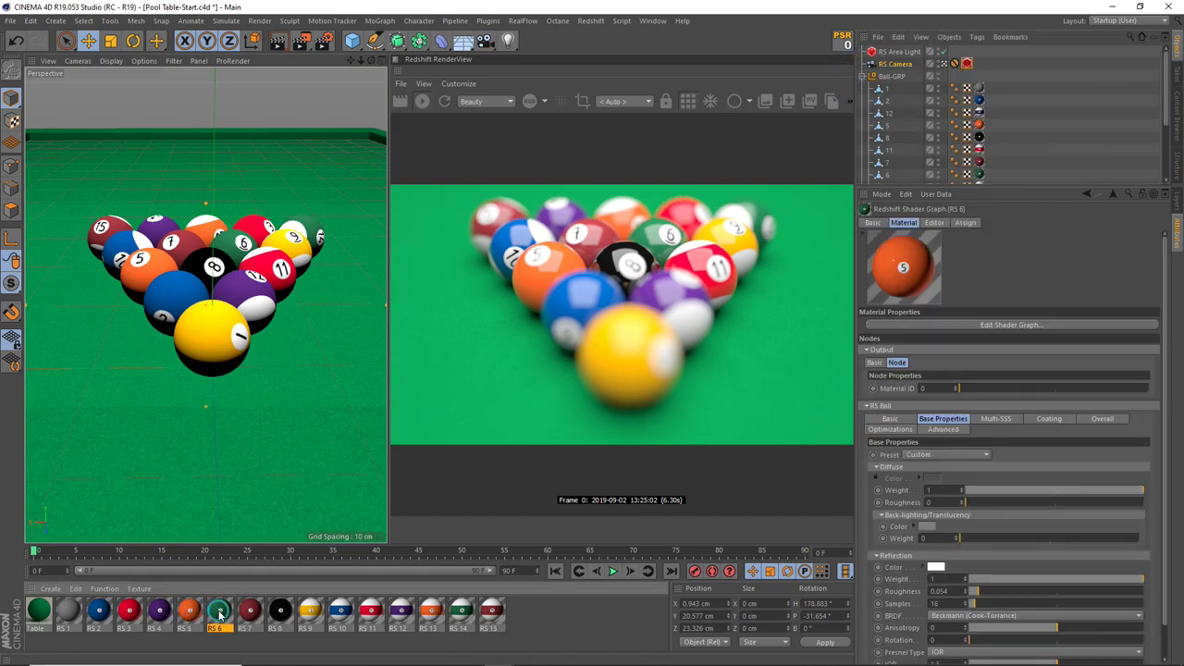
left_click(98, 612)
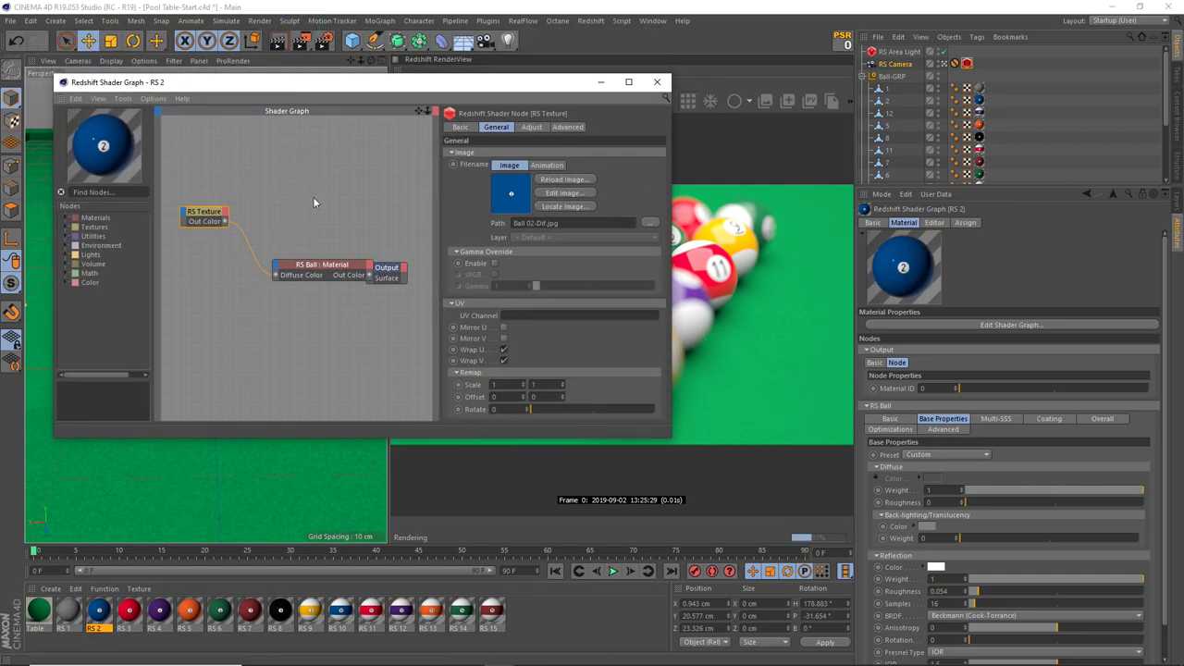
left_click_drag(288, 265, 258, 259)
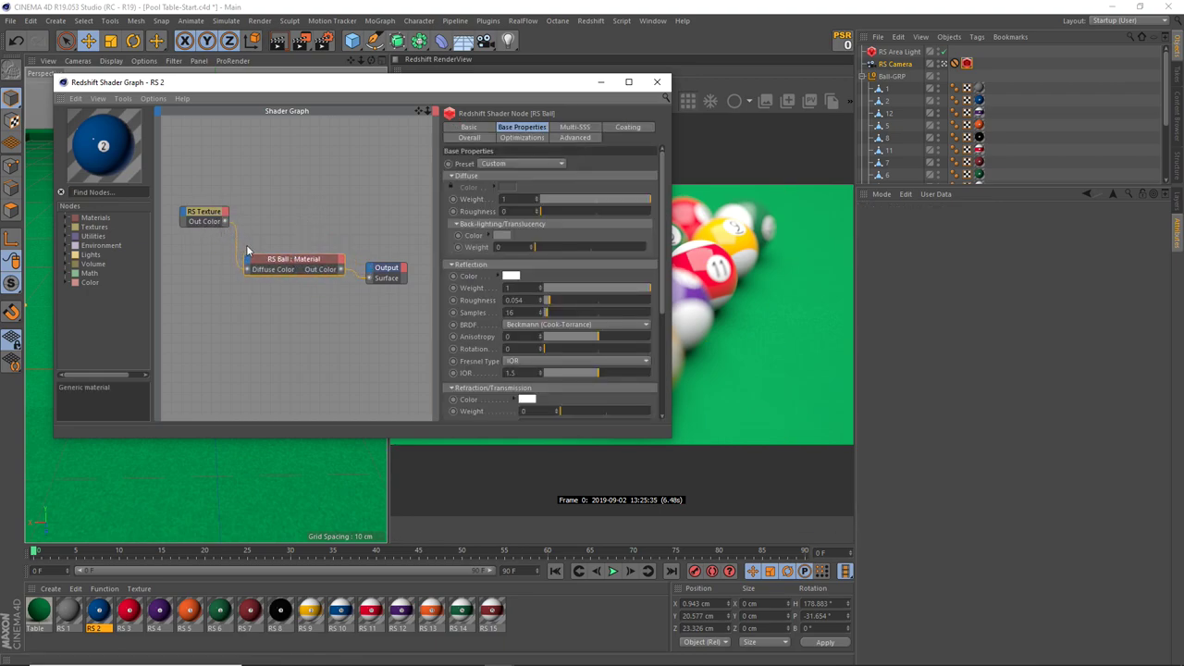
left_click(657, 82)
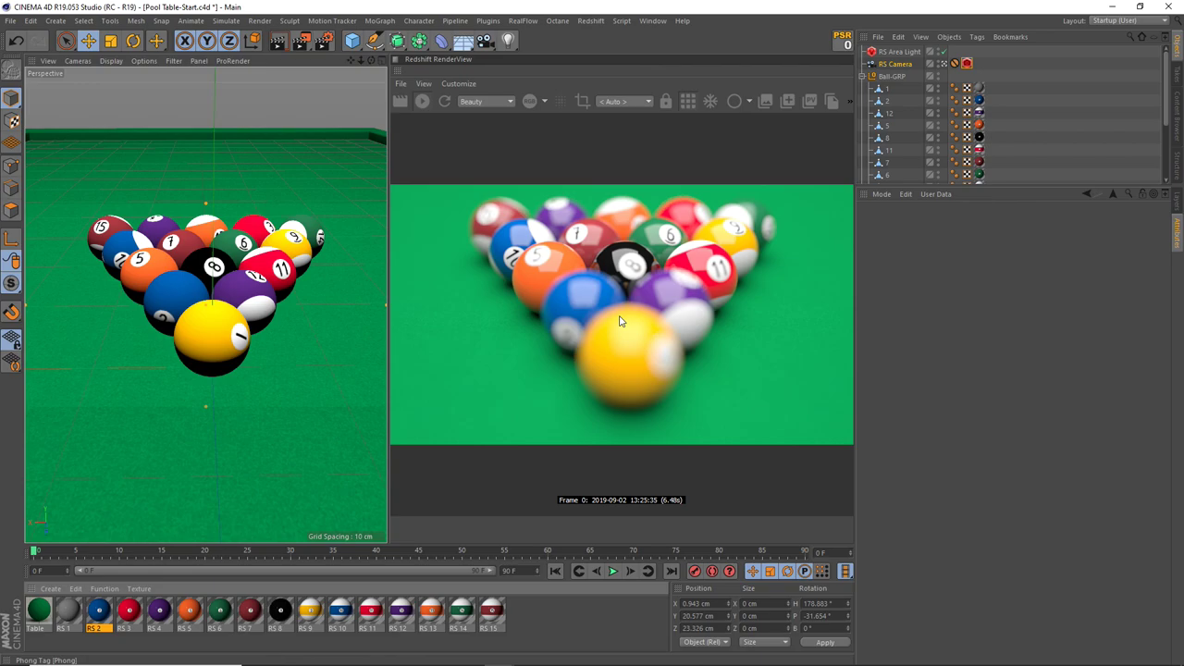
Step: Open Redshift Render Settings on the Basic page showing samples 16–128 and threshold 0.003
left_click(591, 20)
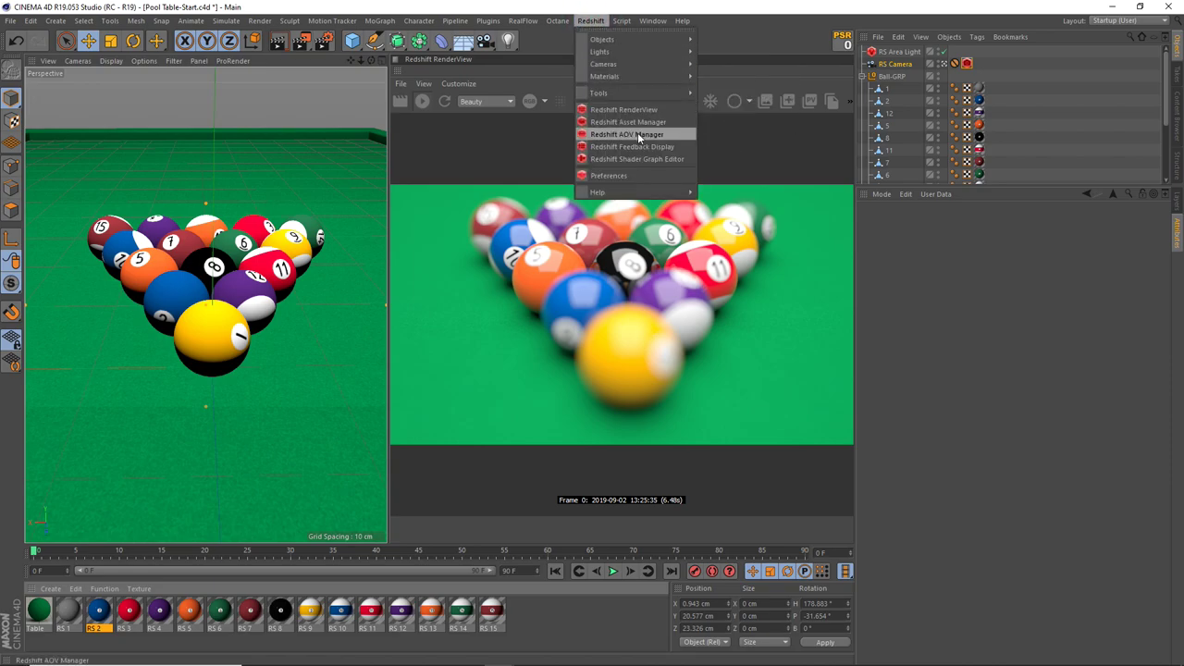
left_click(323, 40)
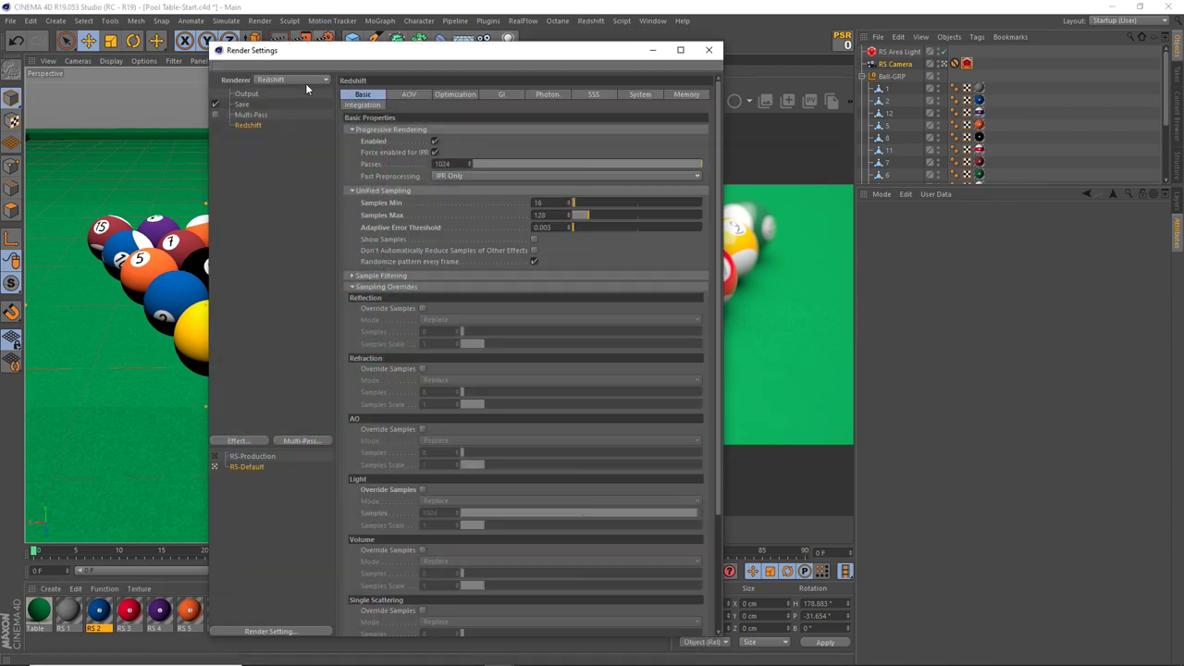